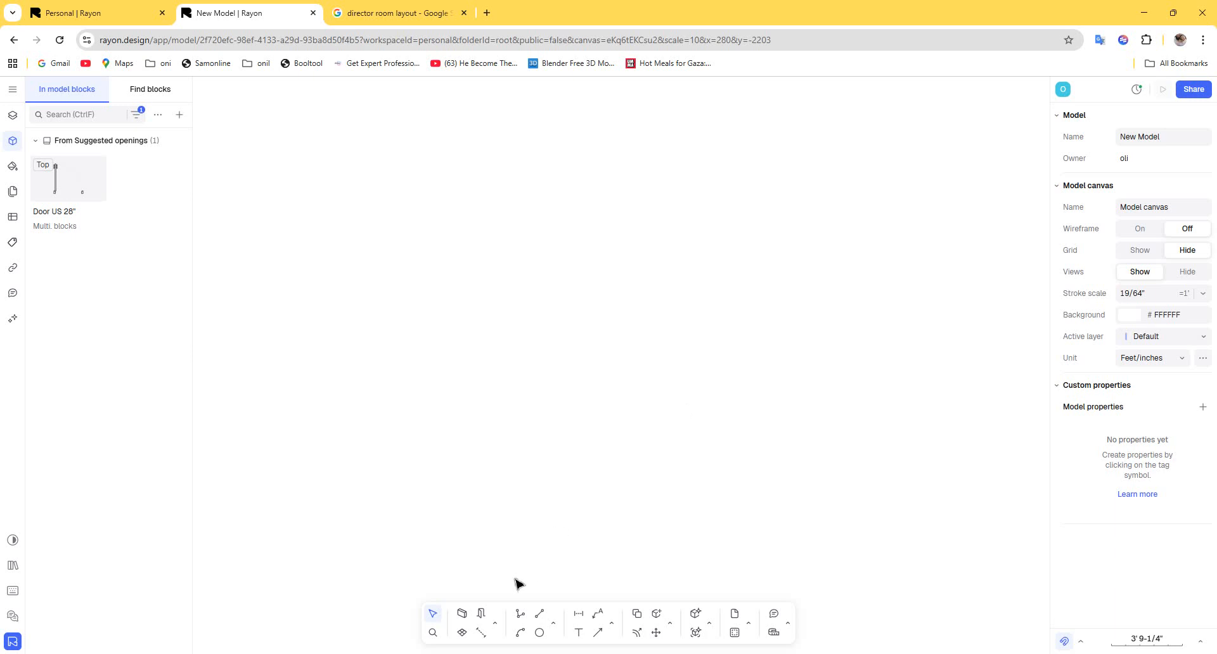
Draw a closed square room from four 12' long walls with a thickness of 0' 3-7/8".
click(462, 613)
click(439, 382)
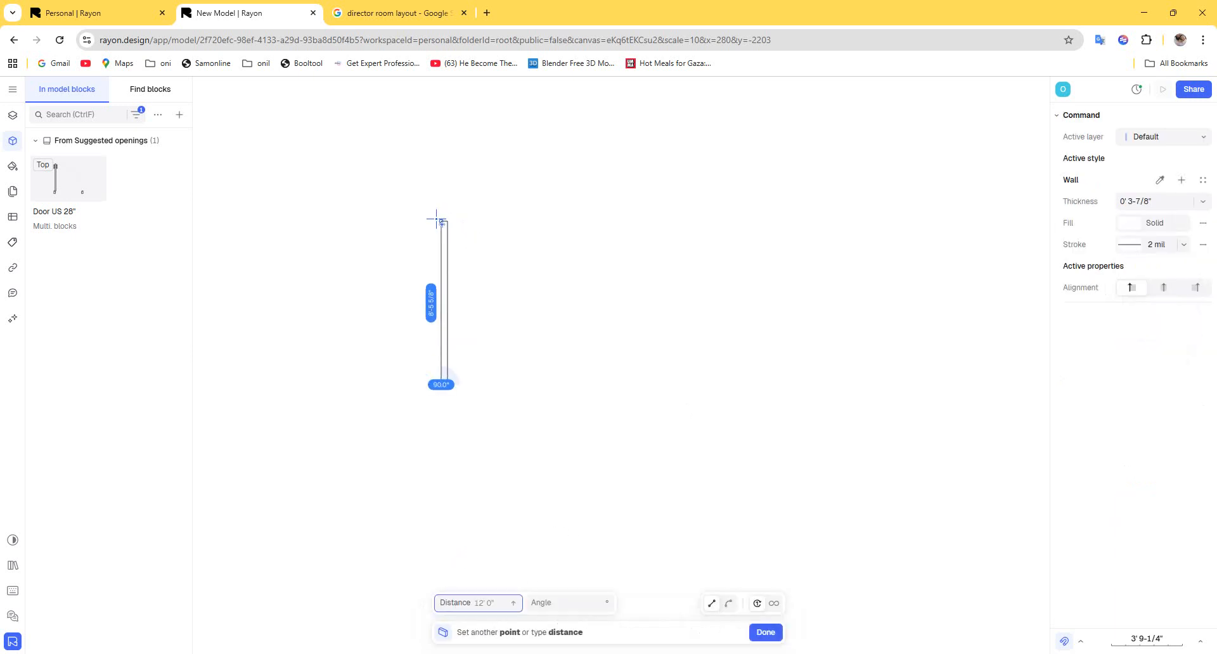
key(Tab)
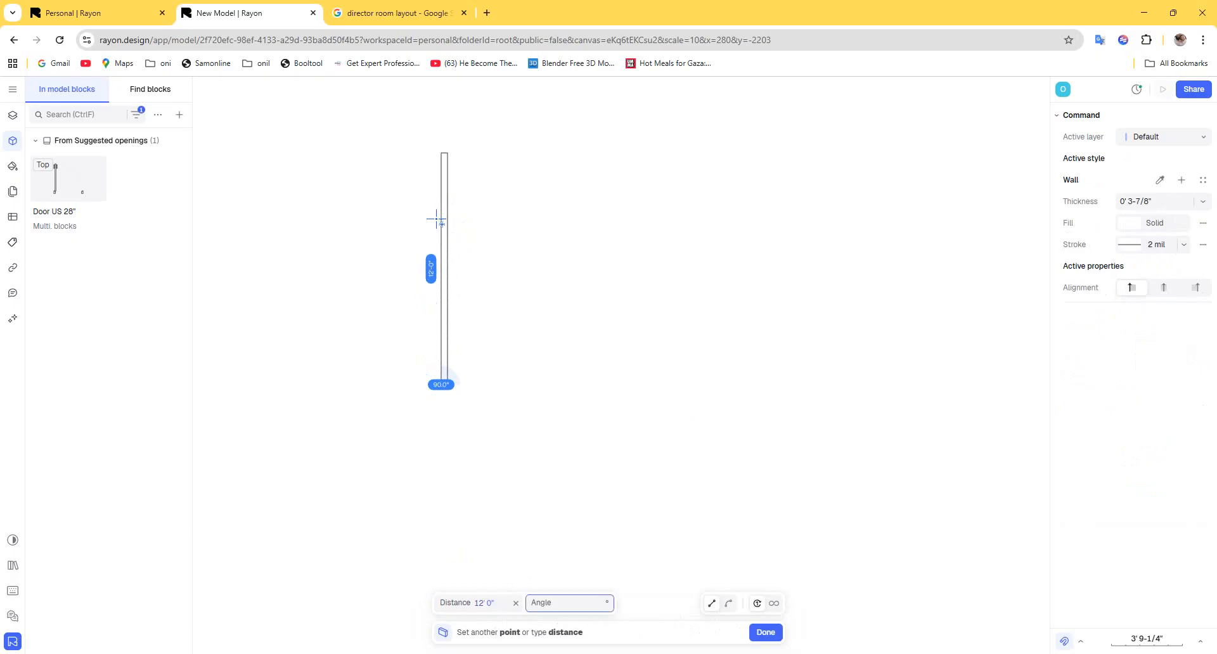
click(444, 153)
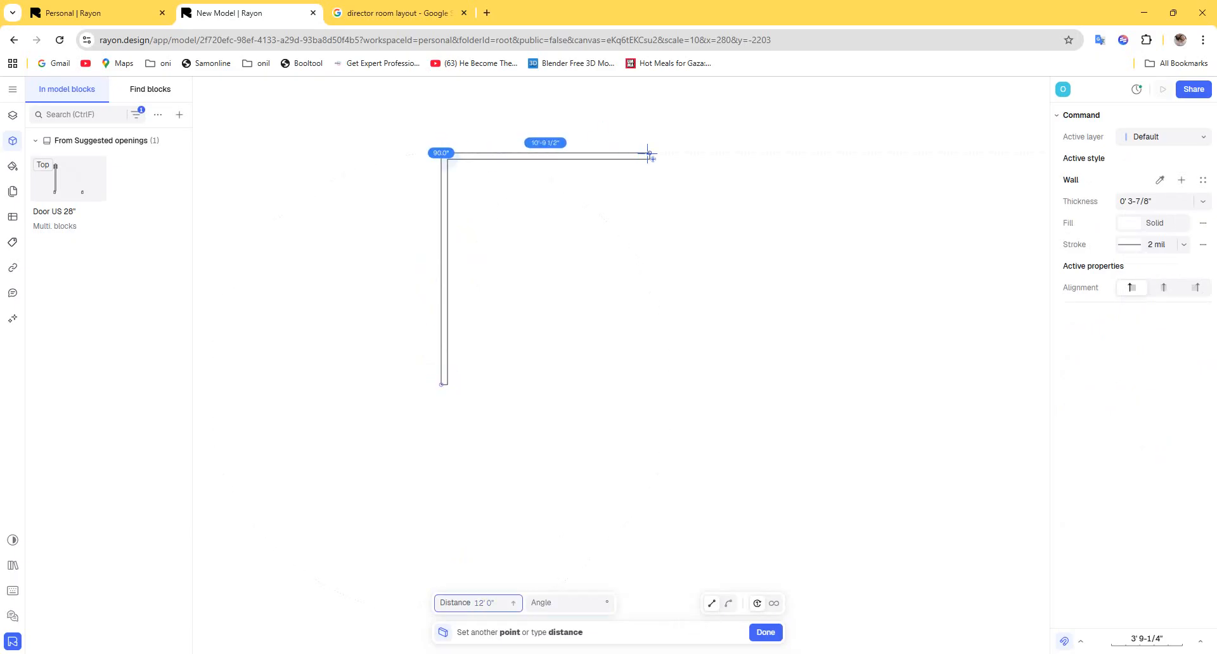
key(Tab)
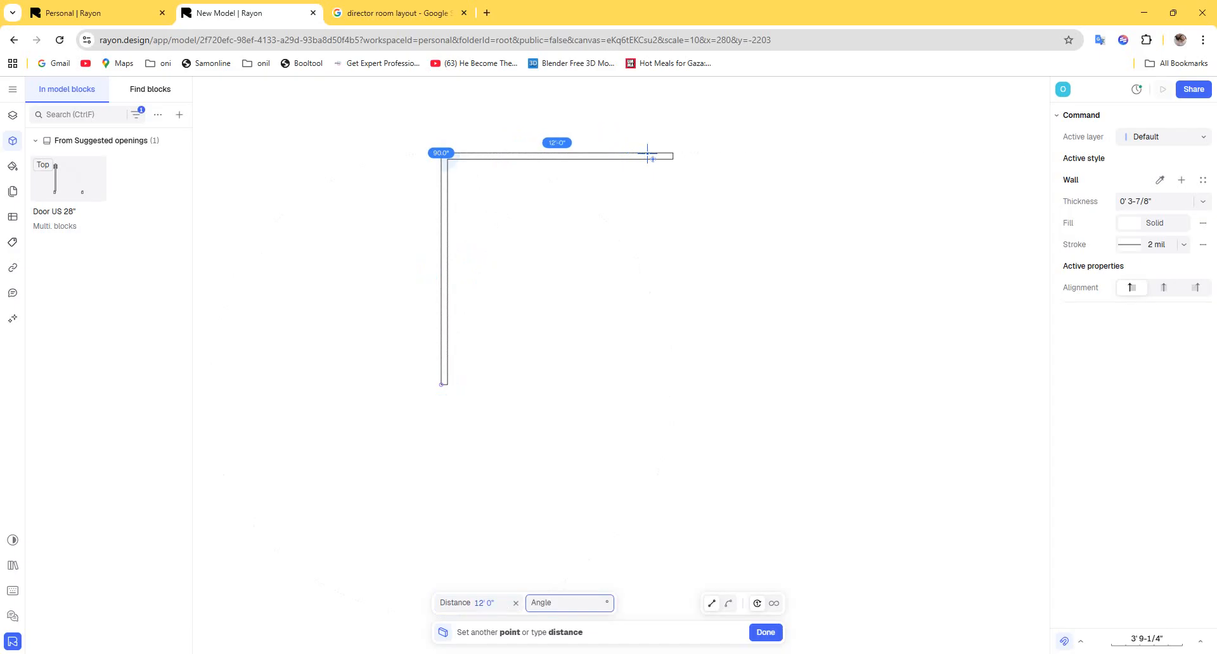
click(671, 156)
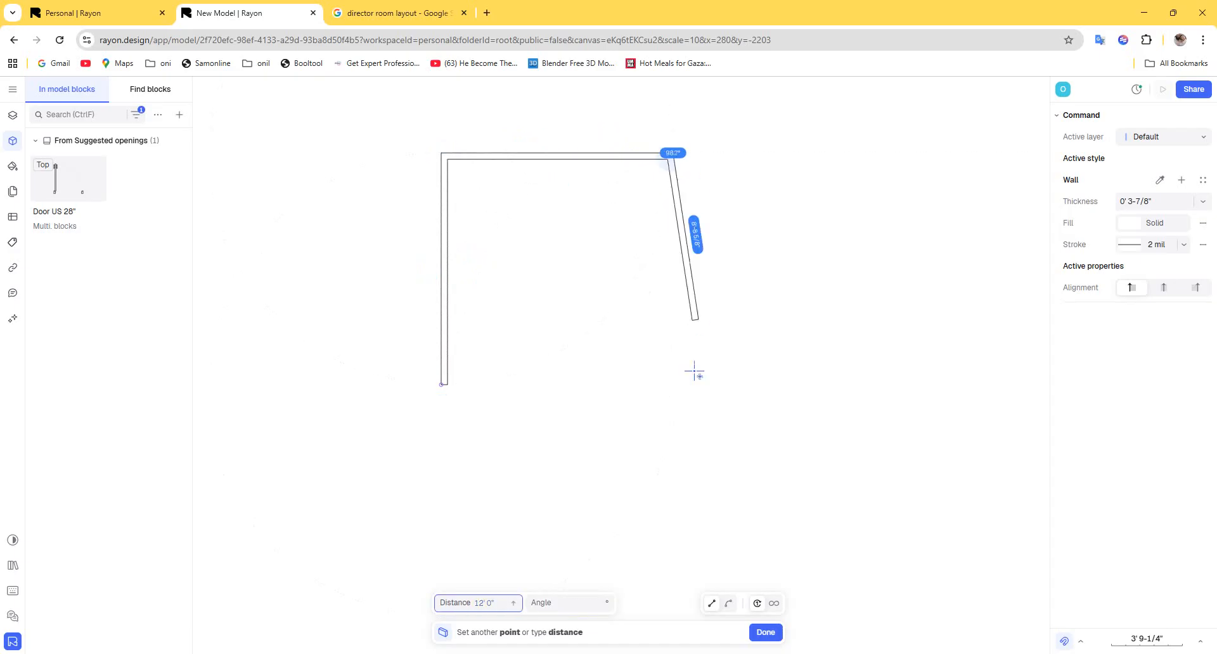
click(677, 379)
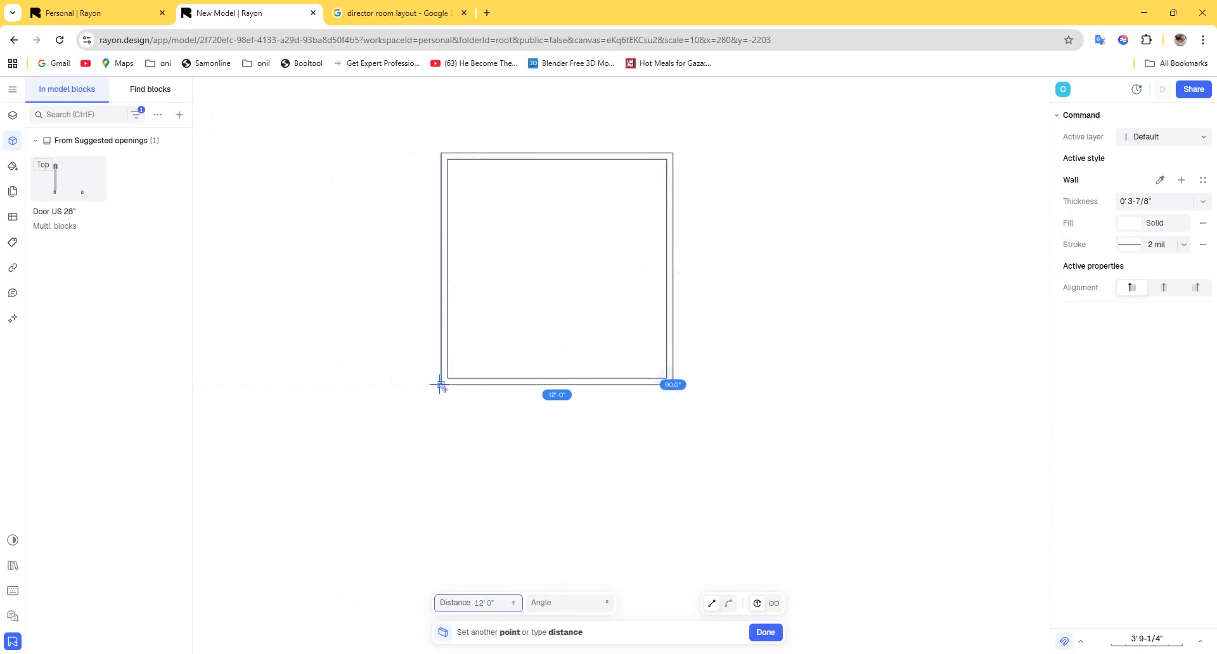
click(442, 384)
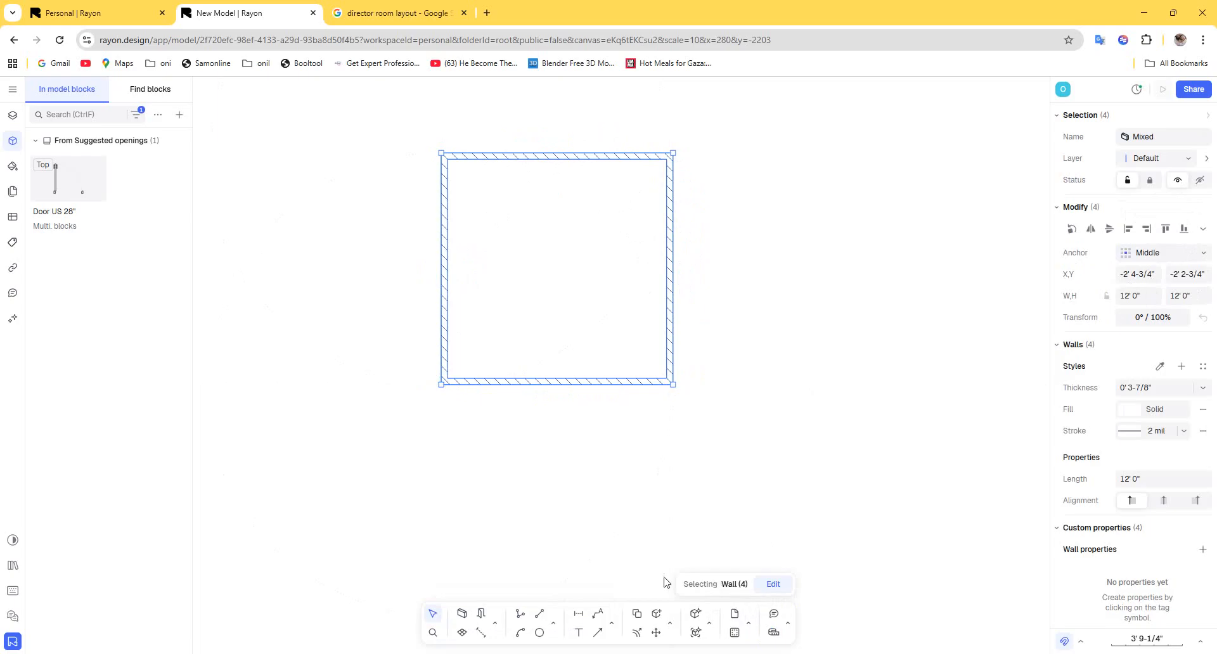
Place a Door US 28" near the left end of the room's lower wall, swinging inward, and enlarge it to about 3' wide.
click(482, 615)
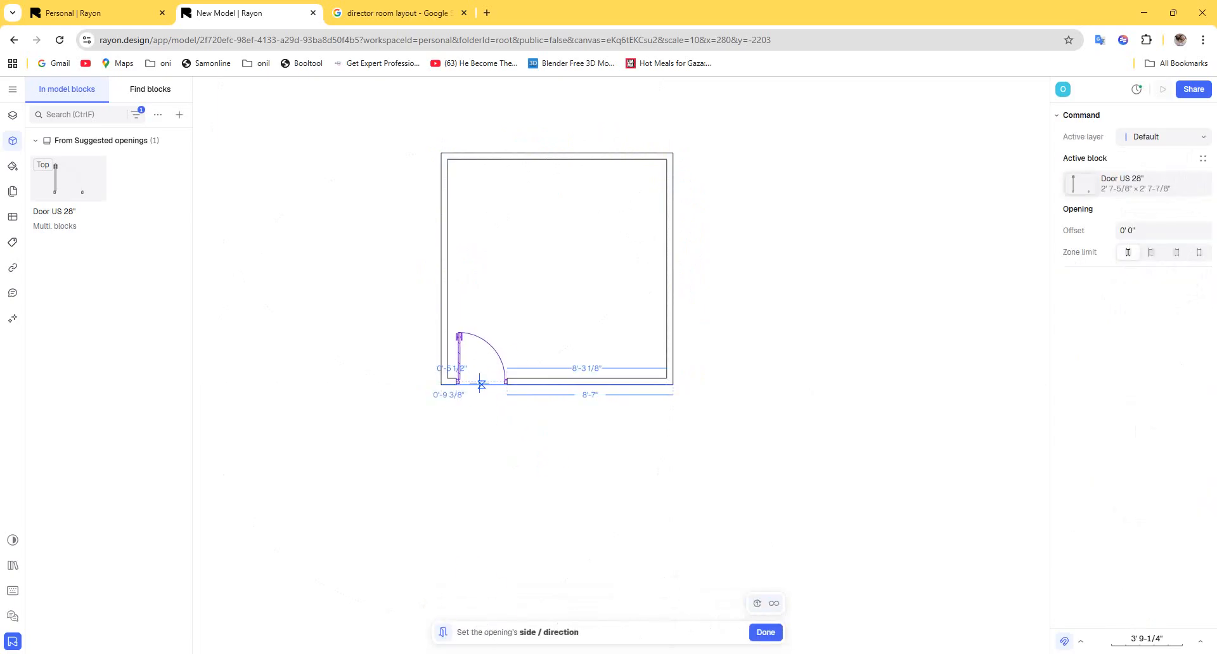
click(465, 362)
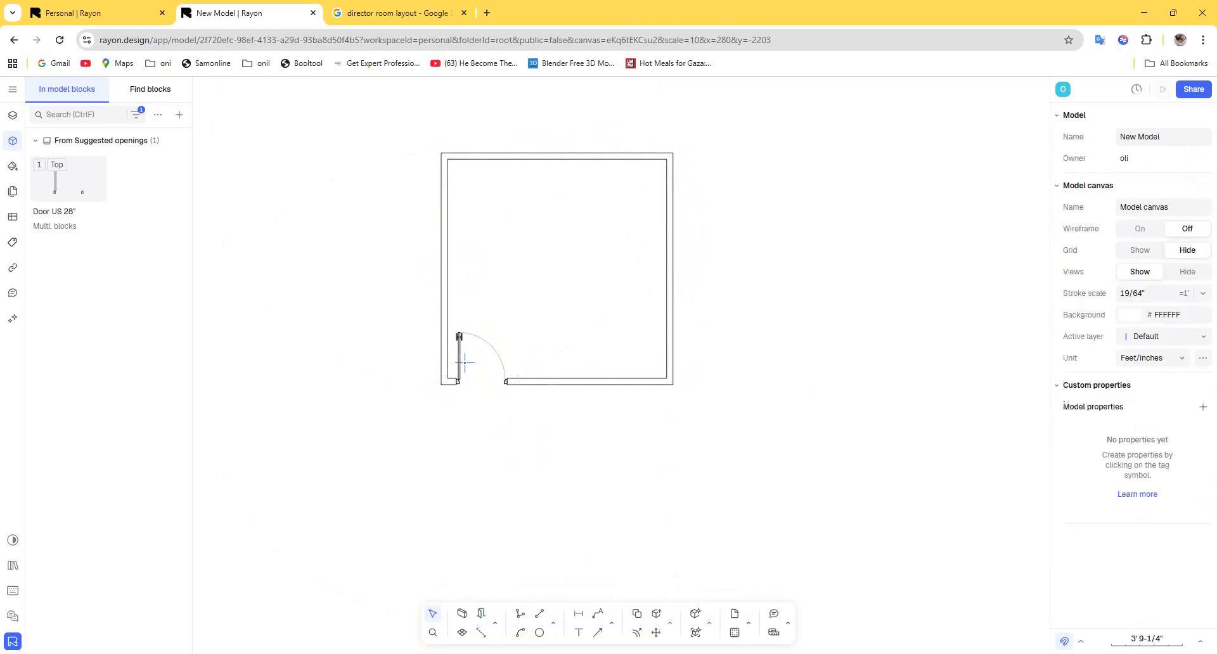
click(499, 354)
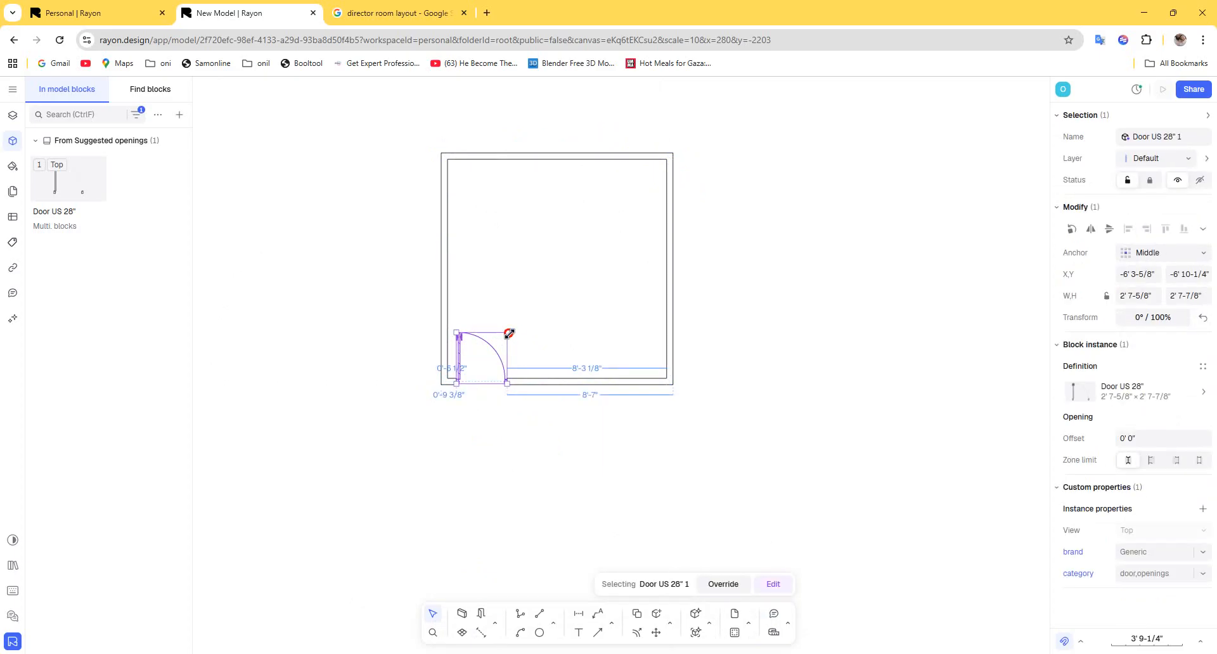
drag(510, 334, 517, 329)
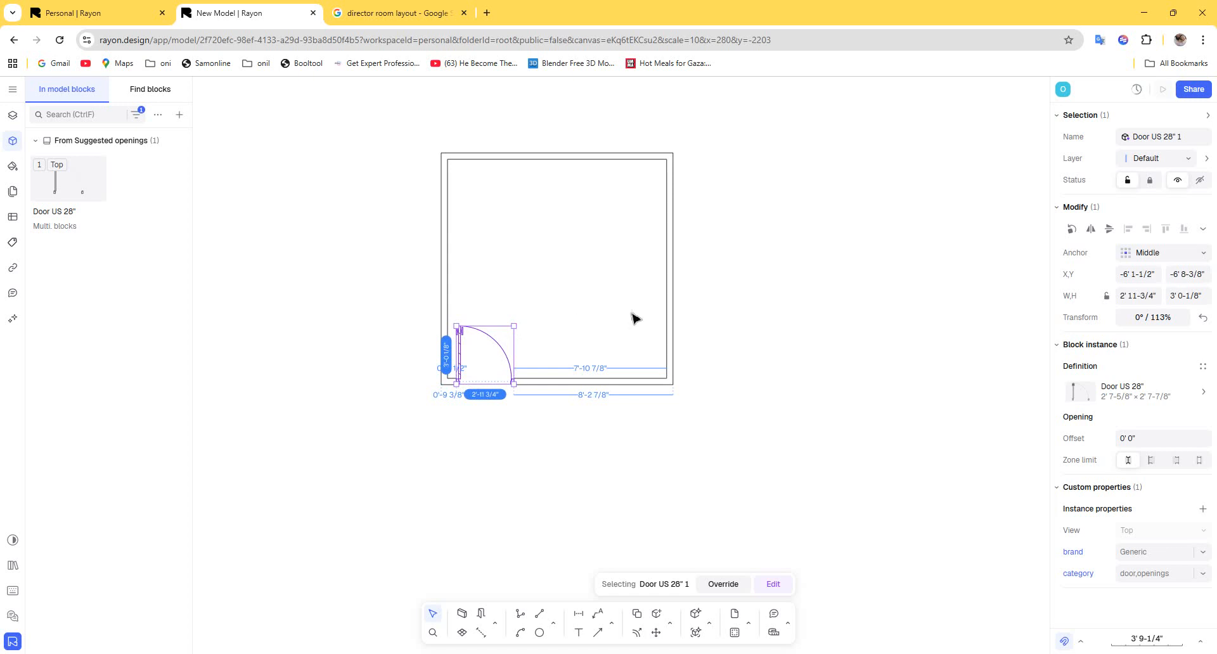
click(594, 315)
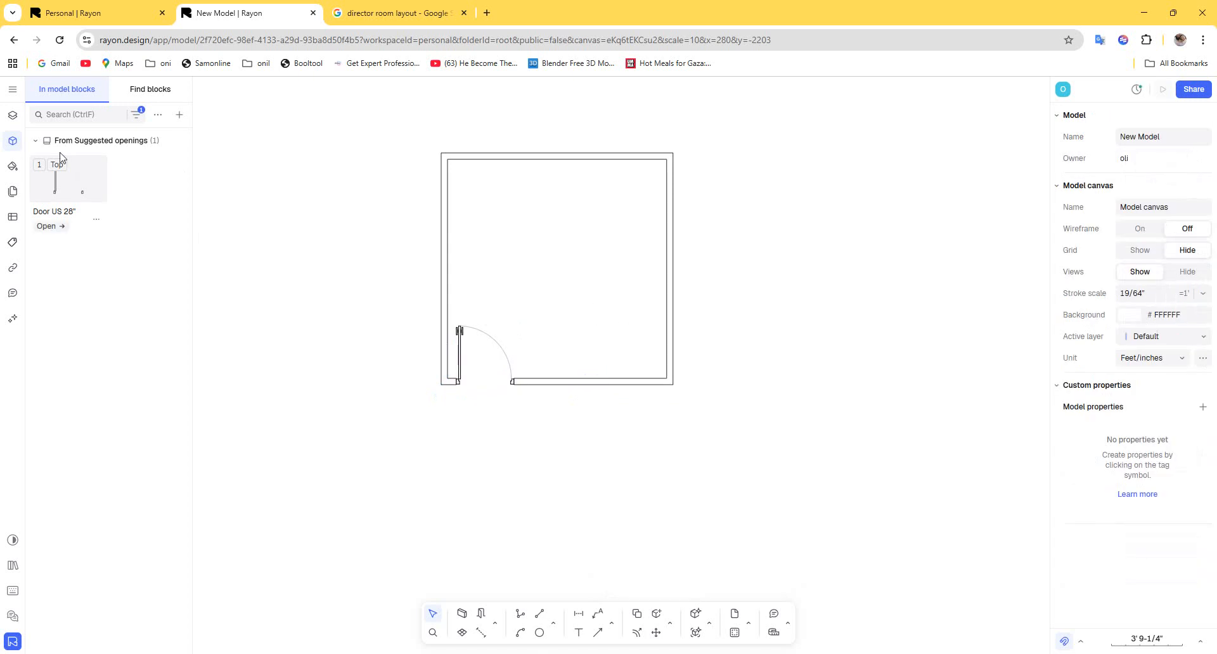
Browse the block library for furniture and search it for "desk".
click(15, 143)
click(14, 142)
click(145, 91)
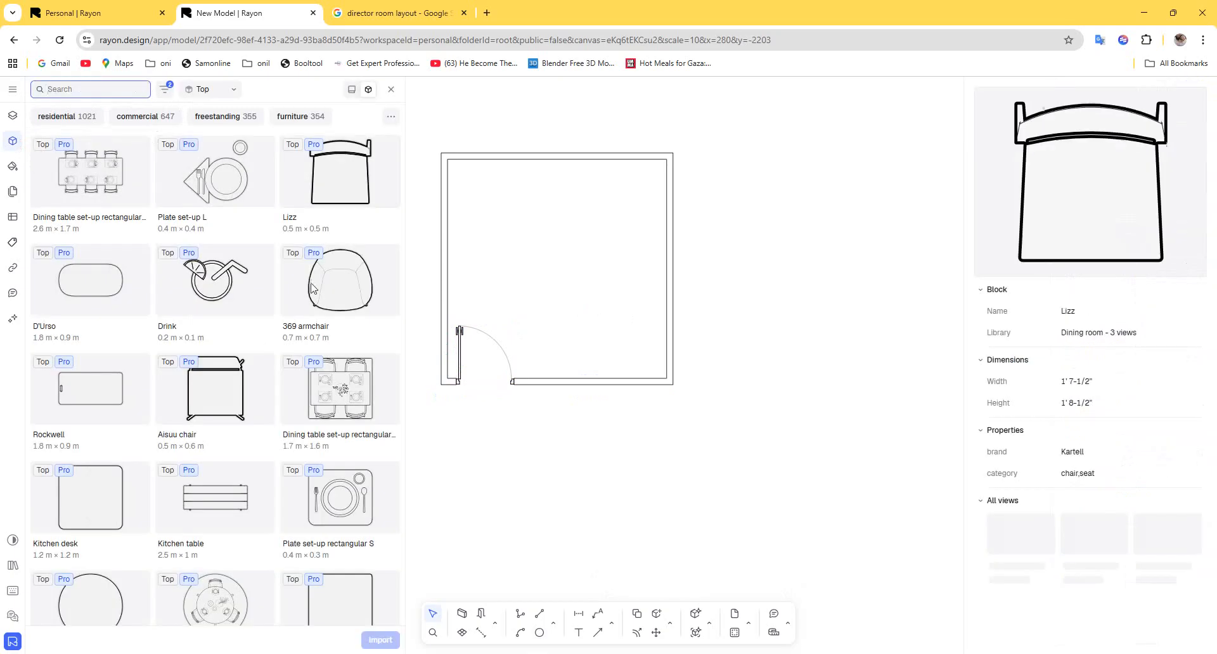
scroll(307, 431, down, 6)
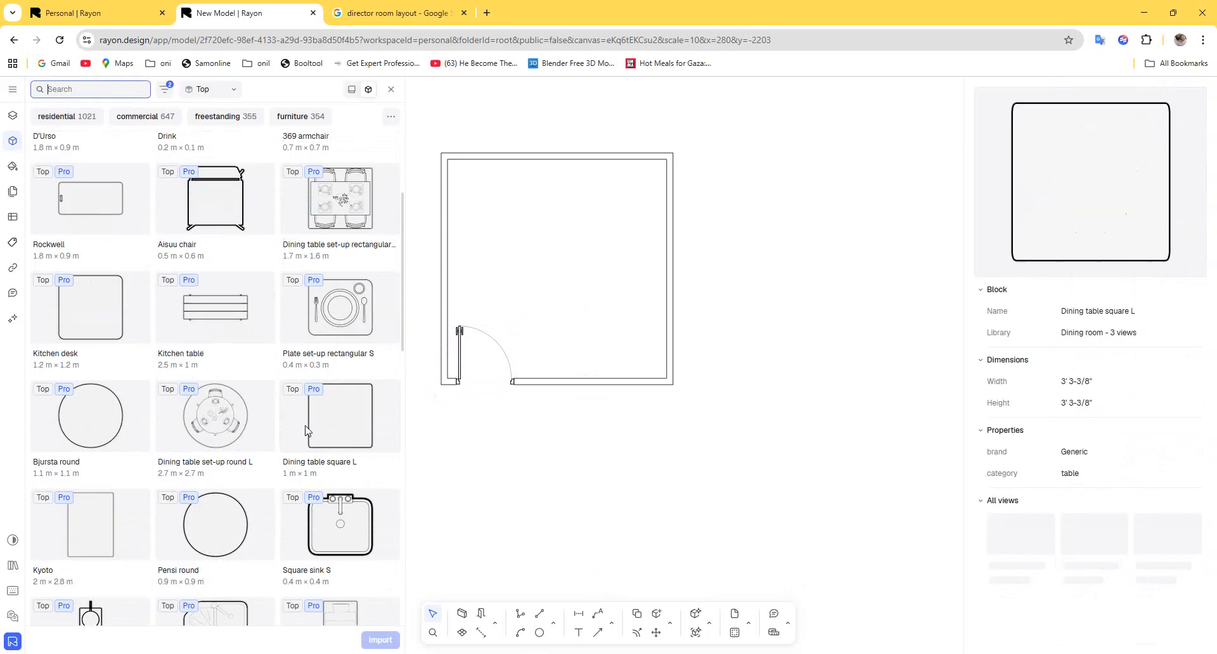
scroll(307, 432, down, 2)
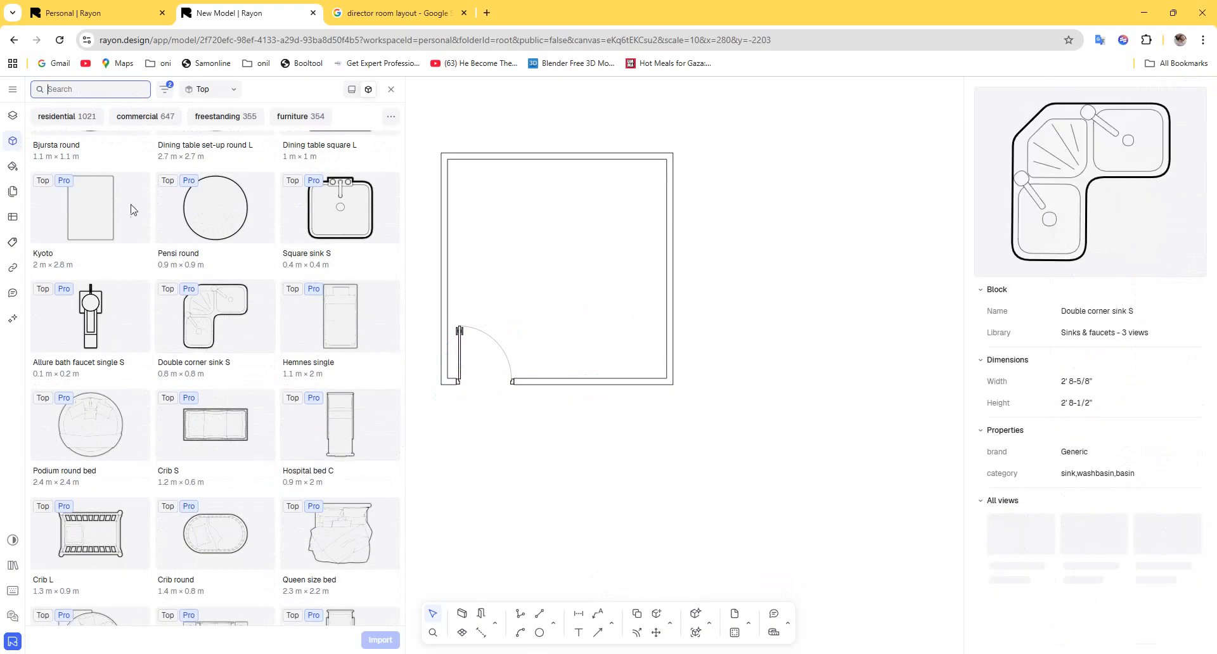
text(des)
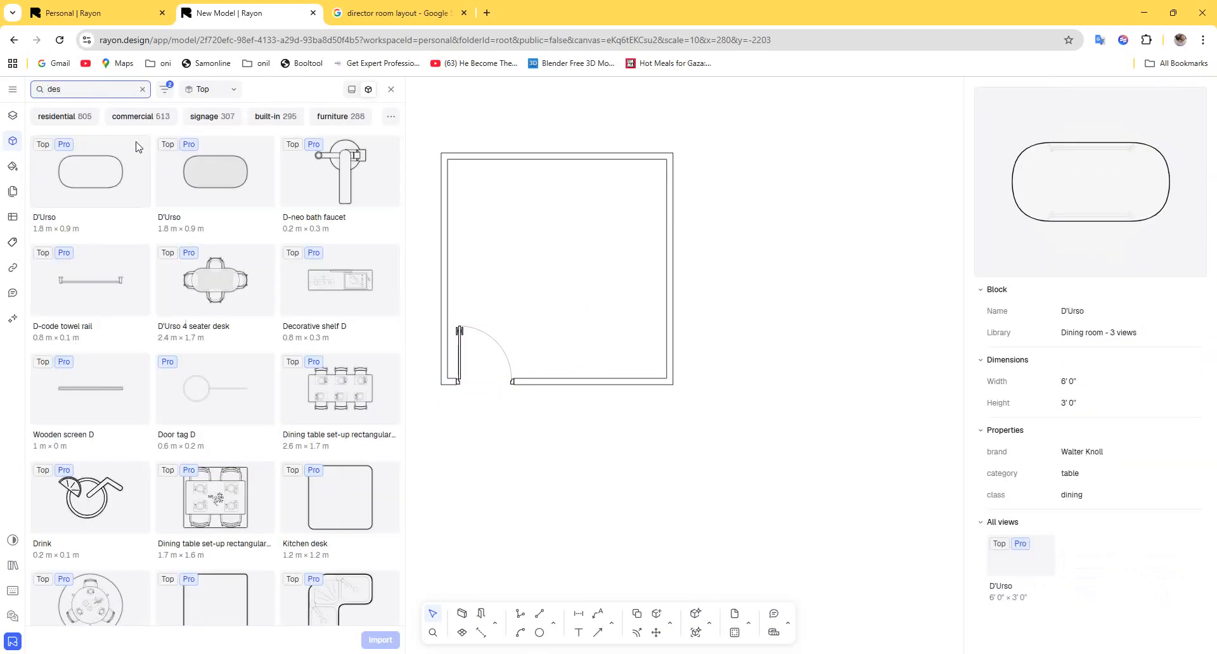
text(k)
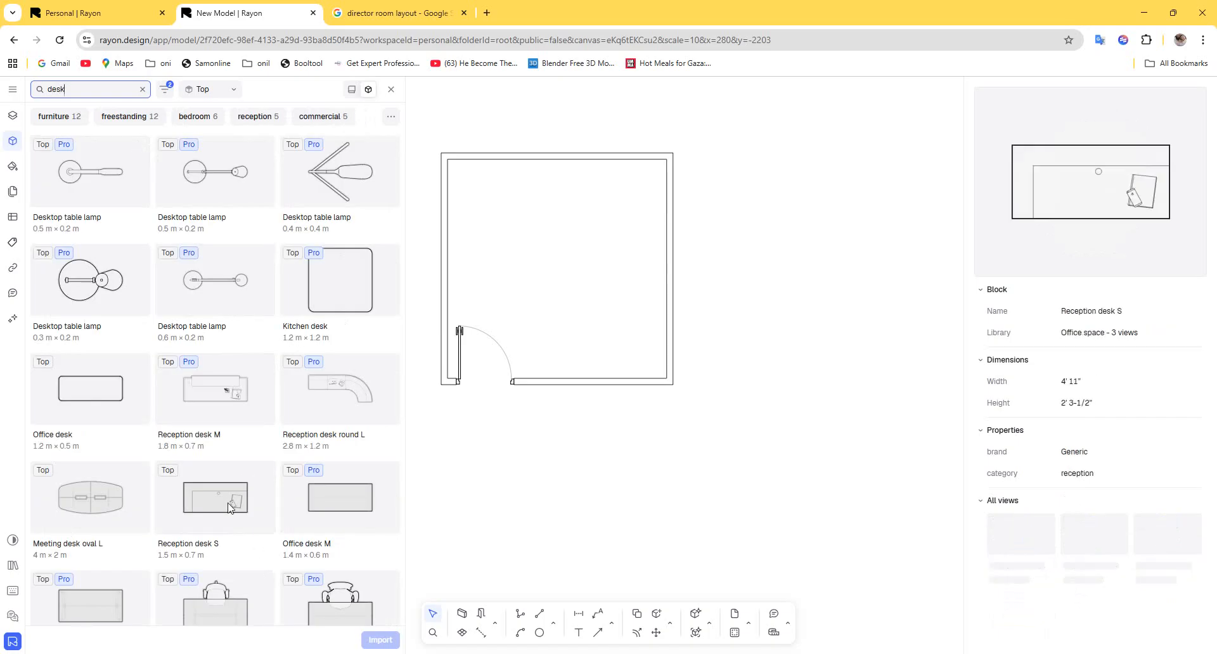
Insert the Reception desk S block, rotate it 180°, and set it against the room's left wall above the door.
drag(230, 507, 524, 239)
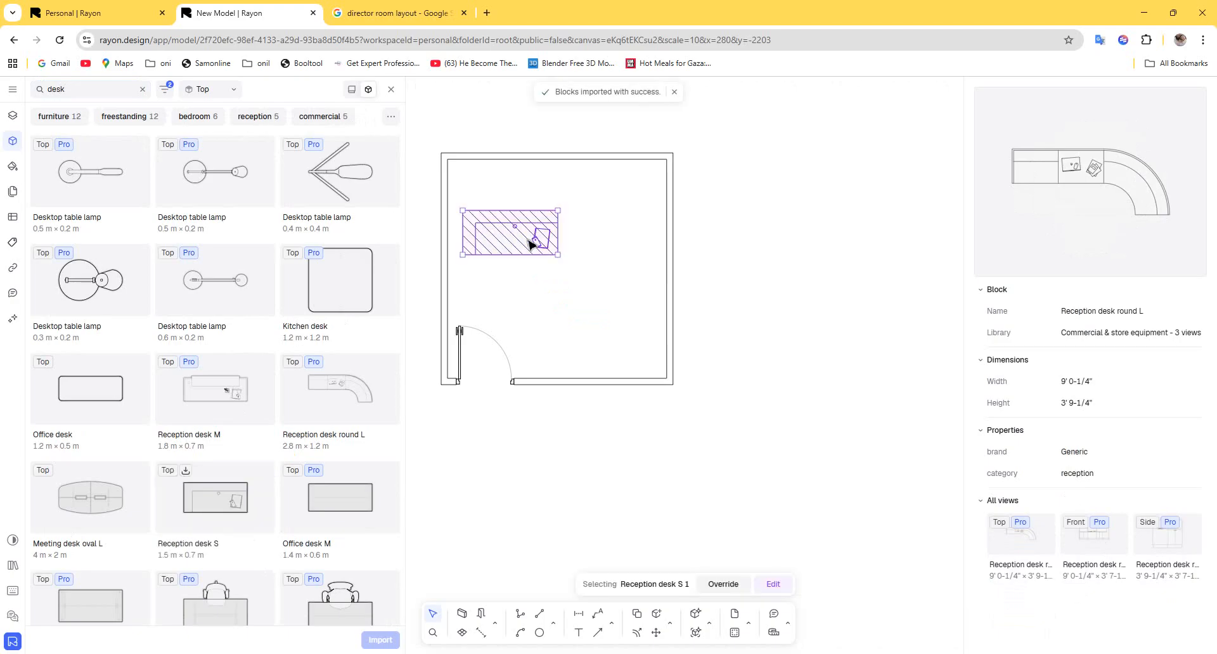
drag(563, 204, 511, 263)
click(530, 261)
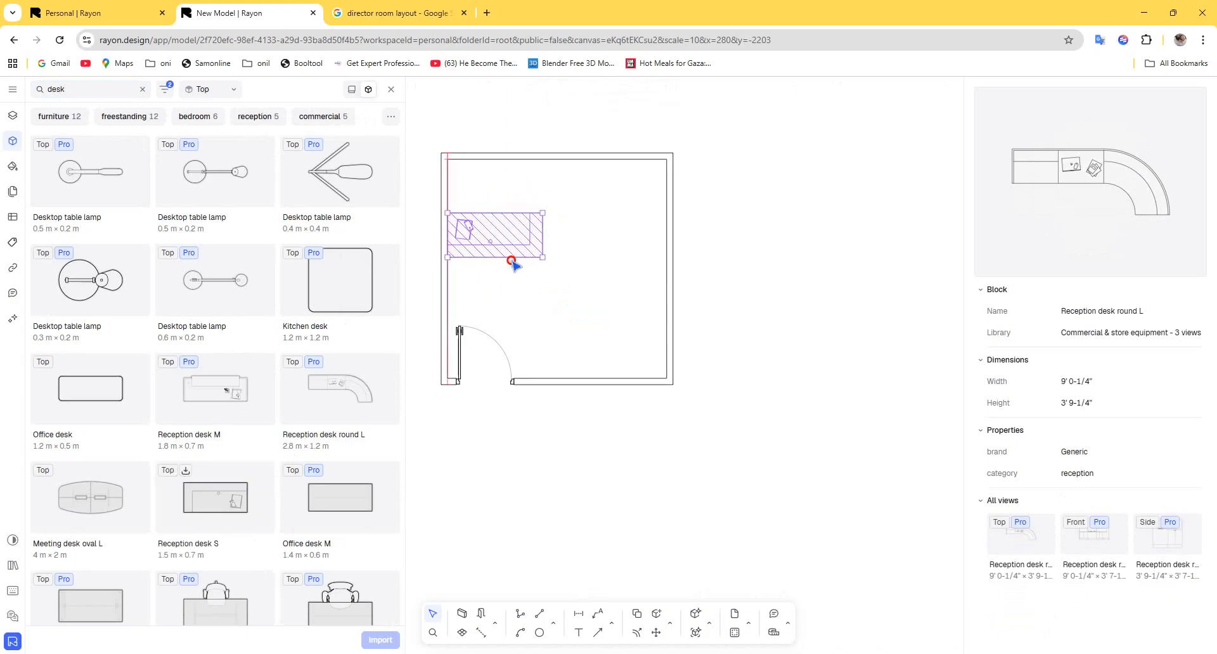
click(562, 287)
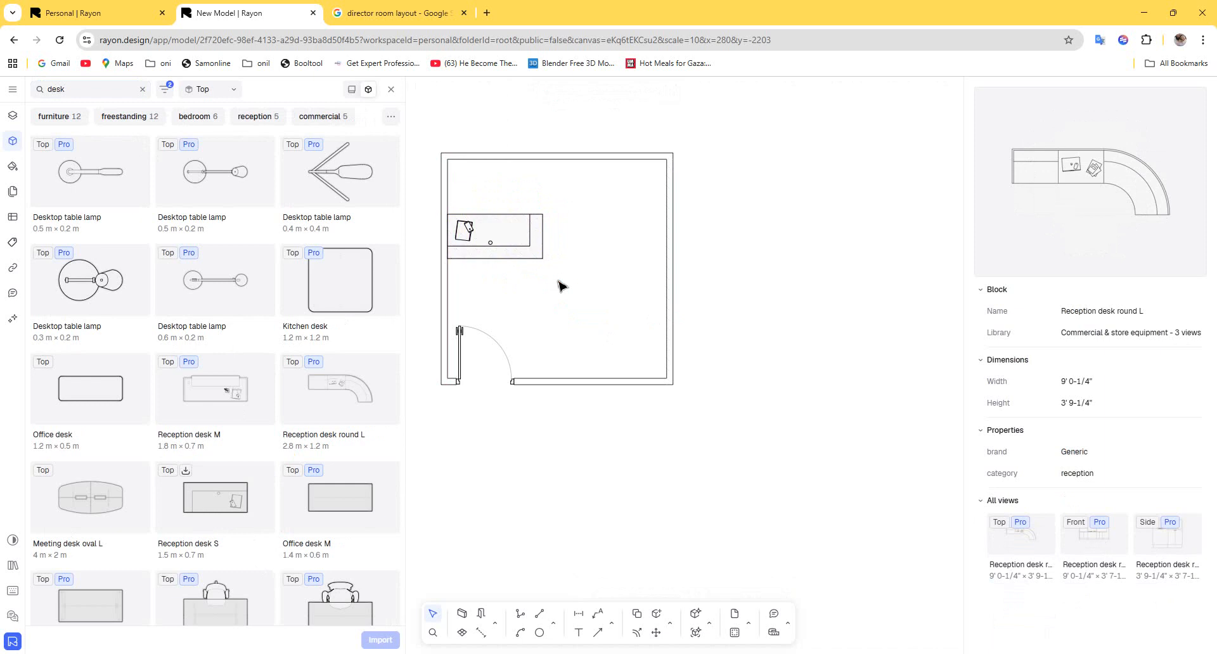
scroll(223, 348, down, 1)
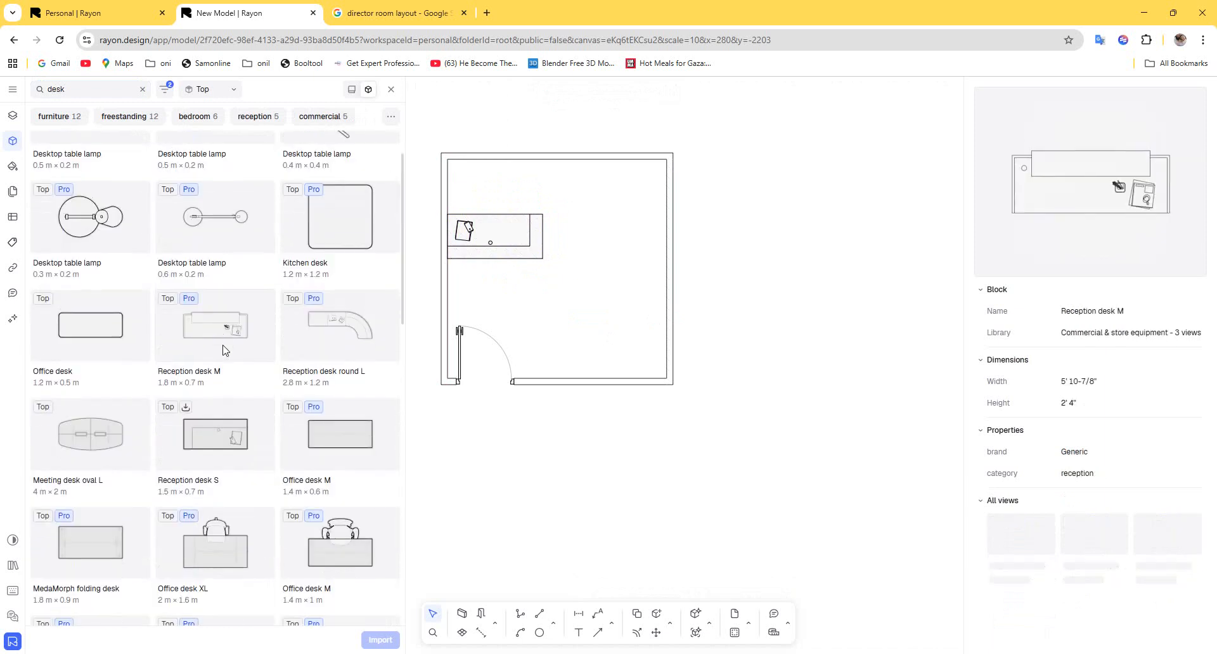
mouse_move(505, 253)
mouse_down()
mouse_move(507, 243)
mouse_move(506, 253)
mouse_up()
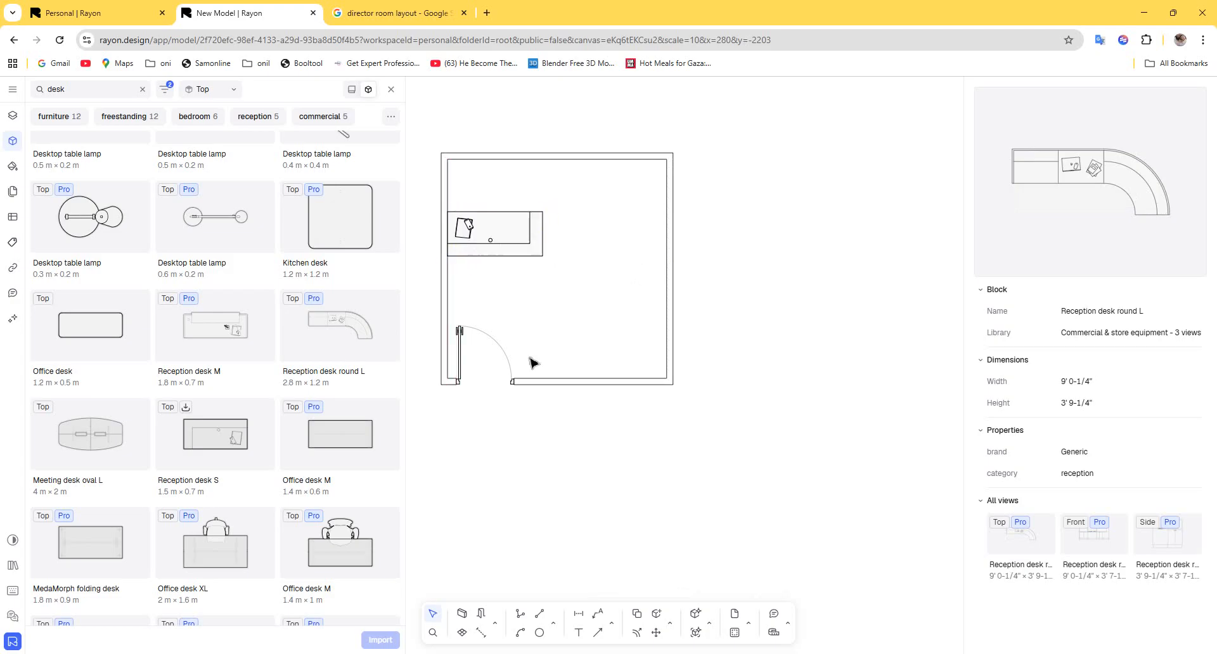
Draw a narrow rectangle along the left wall from the desk's upper edge to the room's upper-left inner corner.
click(553, 624)
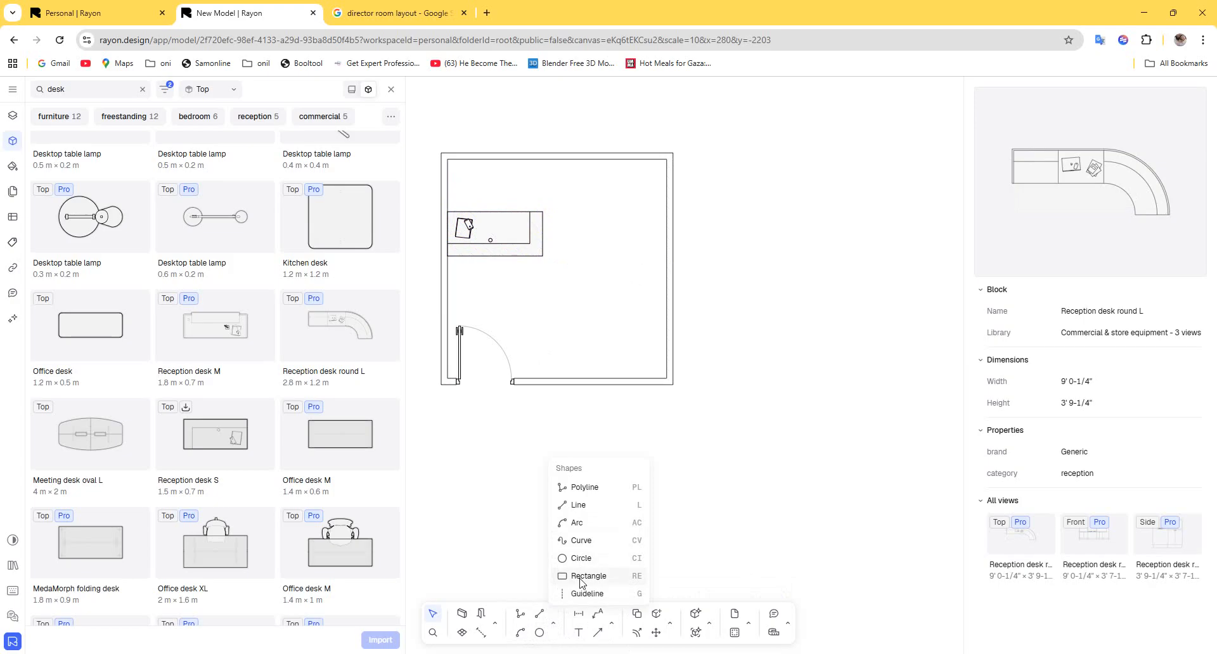
click(594, 576)
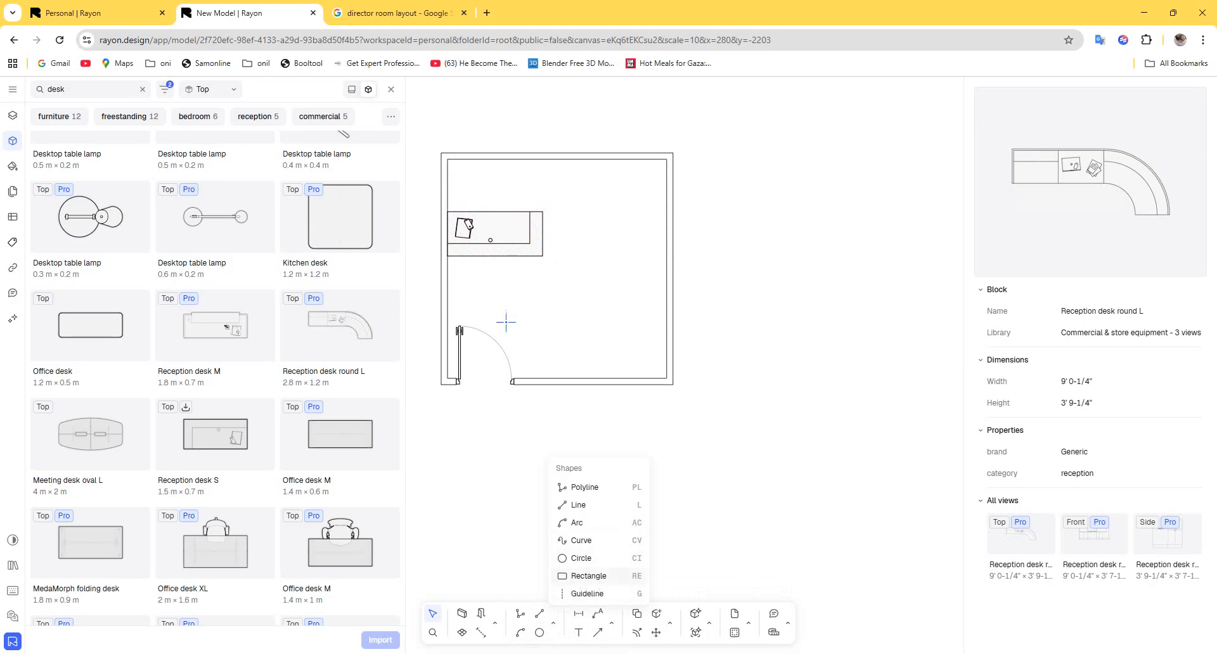
click(470, 210)
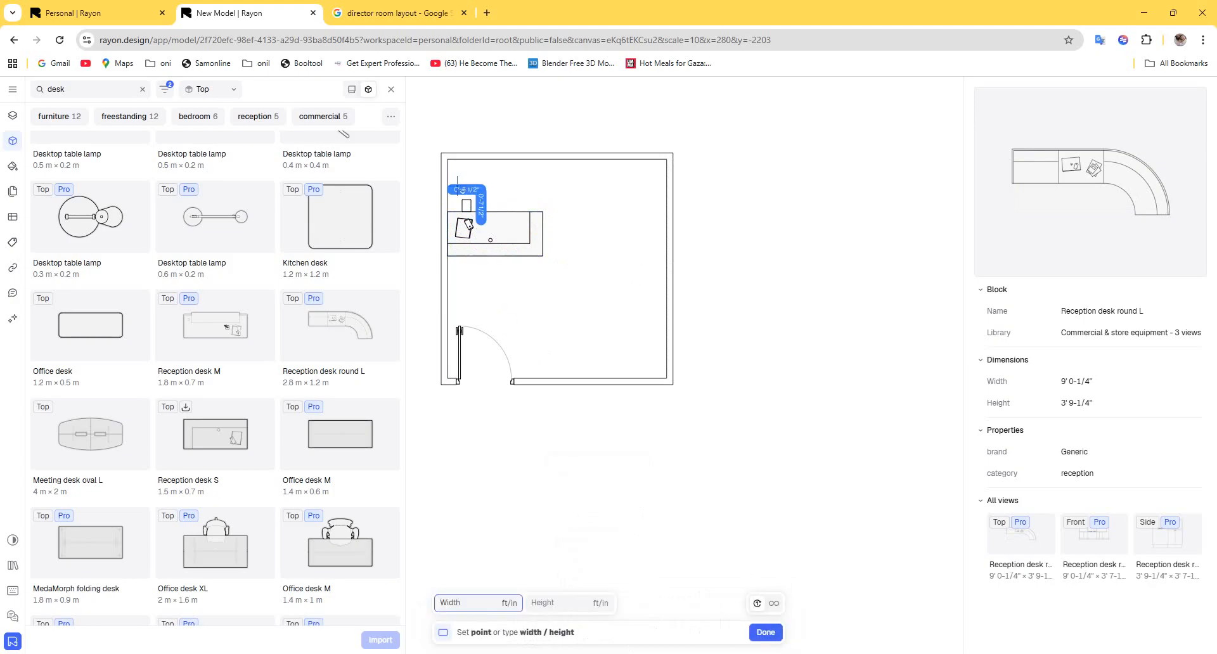
click(449, 159)
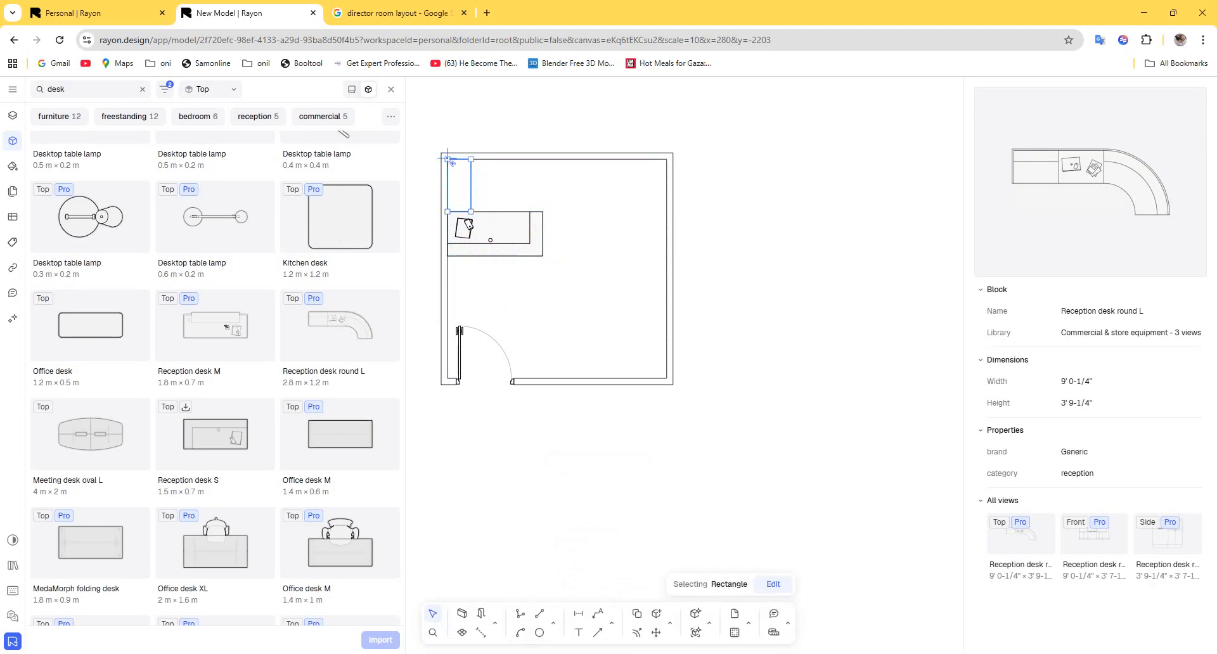
click(471, 190)
click(563, 196)
click(474, 185)
click(536, 201)
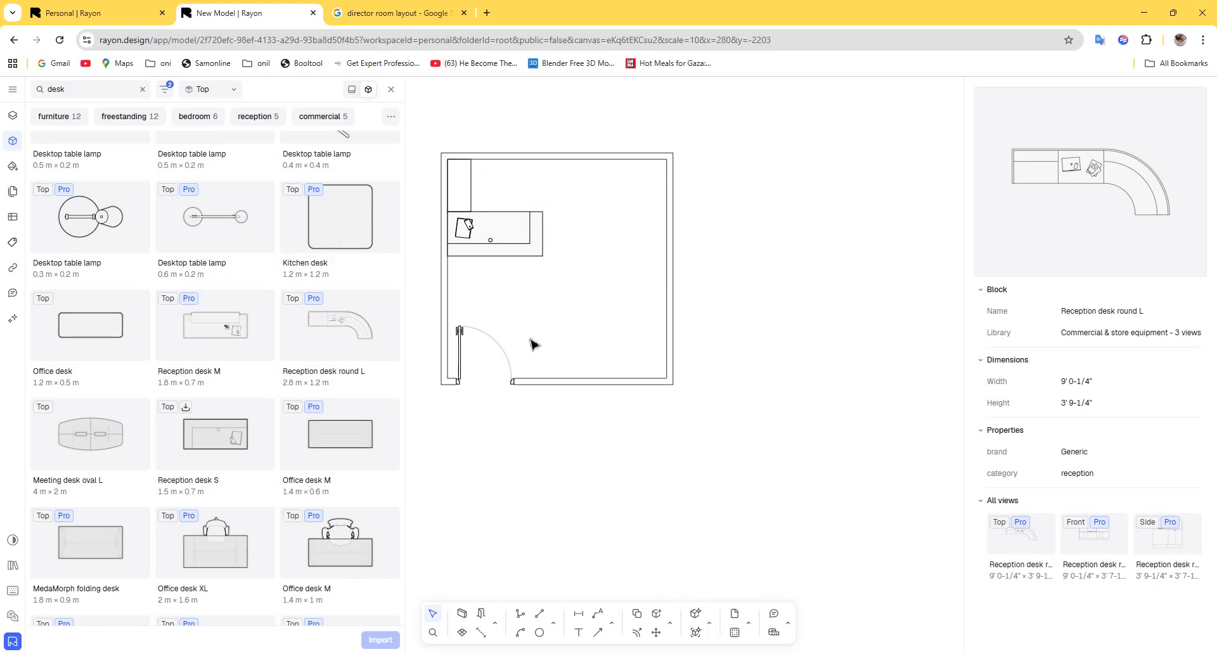
Narrow the rectangle above the desk to about 1' 0-3/4" wide.
scroll(508, 203, up, 8)
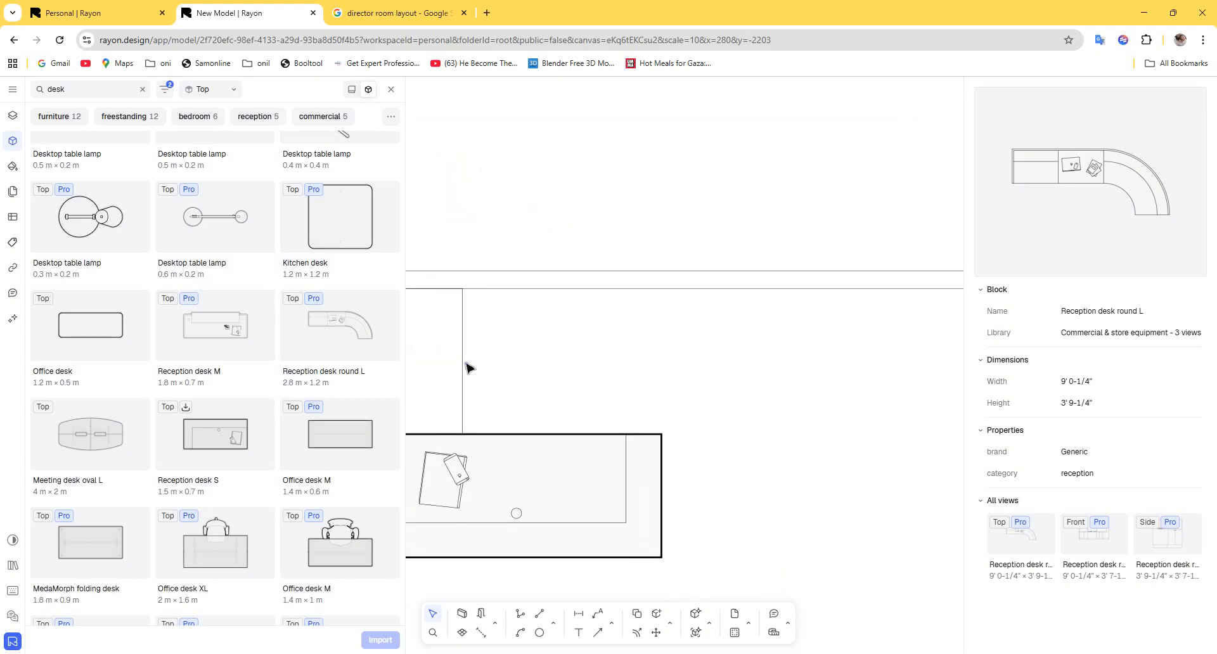
click(463, 363)
middle_drag(468, 362, 704, 463)
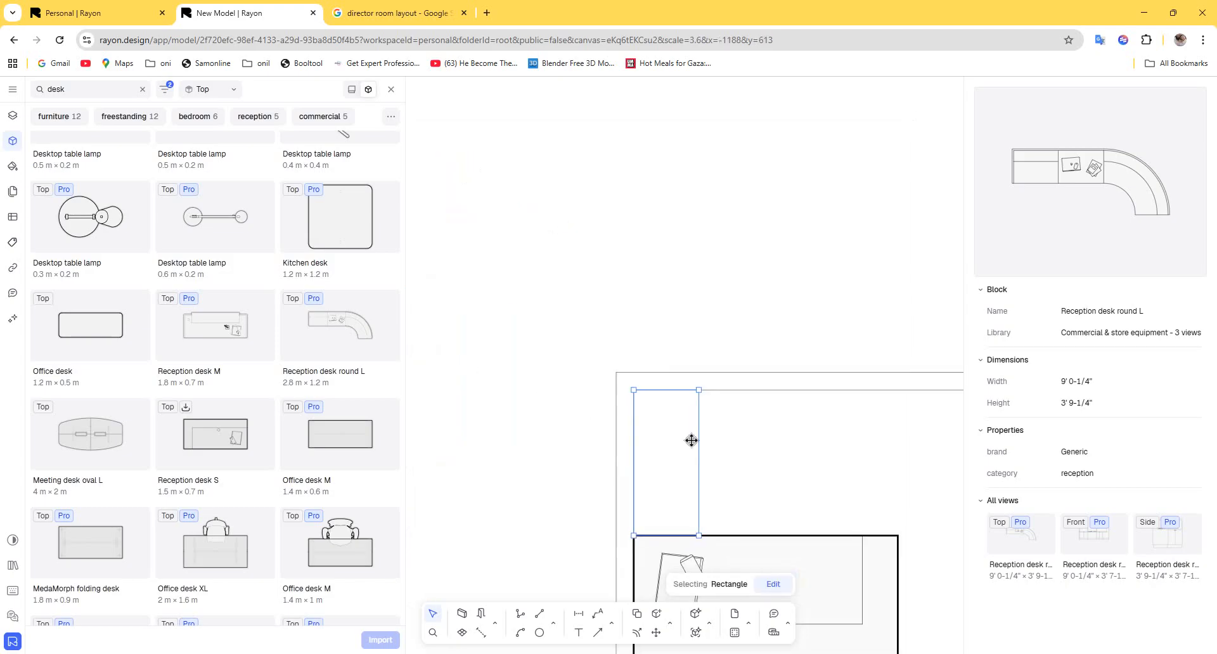
drag(702, 439, 692, 436)
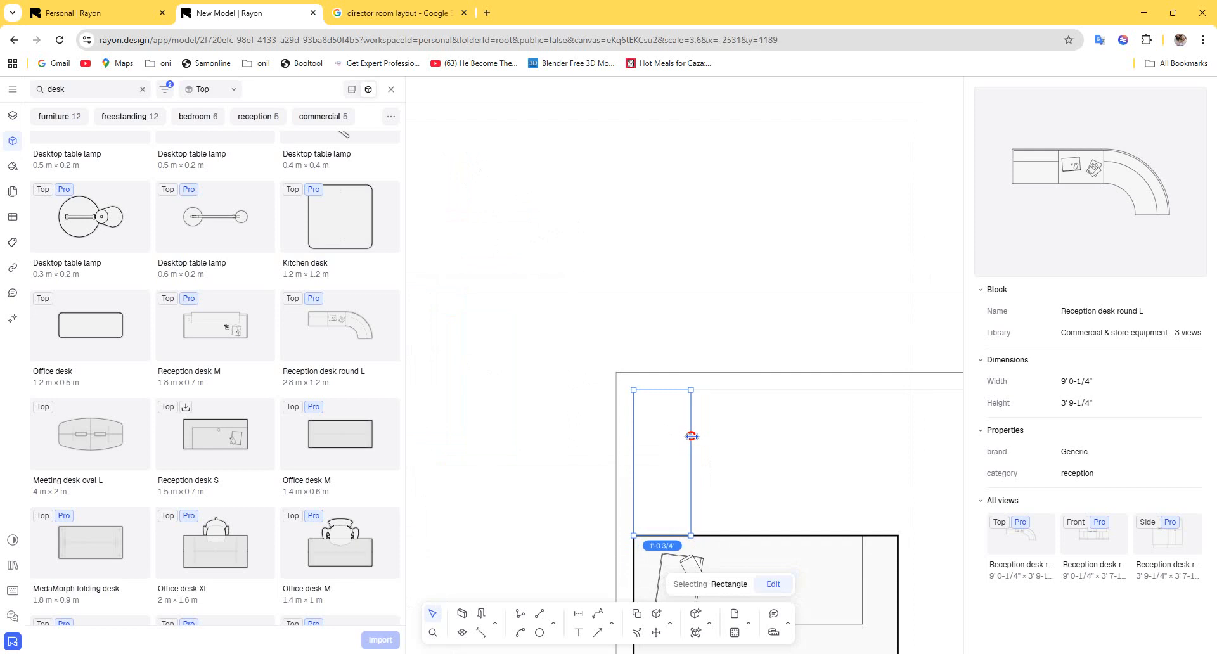
click(766, 458)
middle_drag(763, 471, 573, 433)
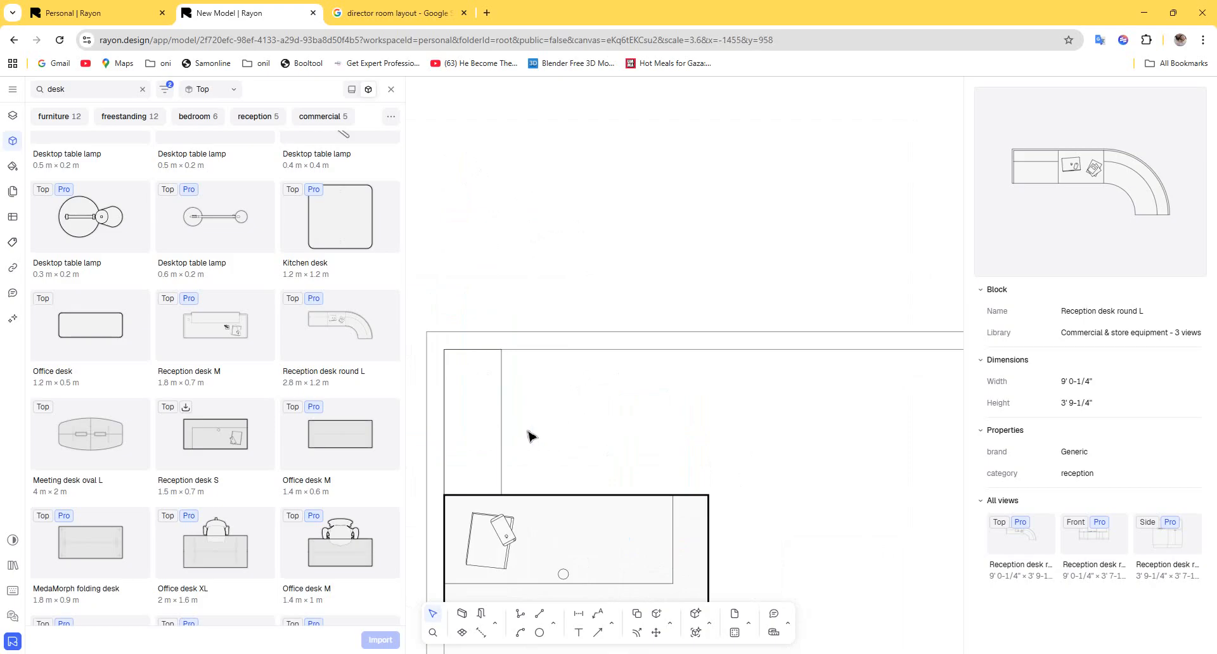
Widen the rectangle above the desk to about 1' 3-1/4".
click(502, 419)
drag(504, 421, 513, 419)
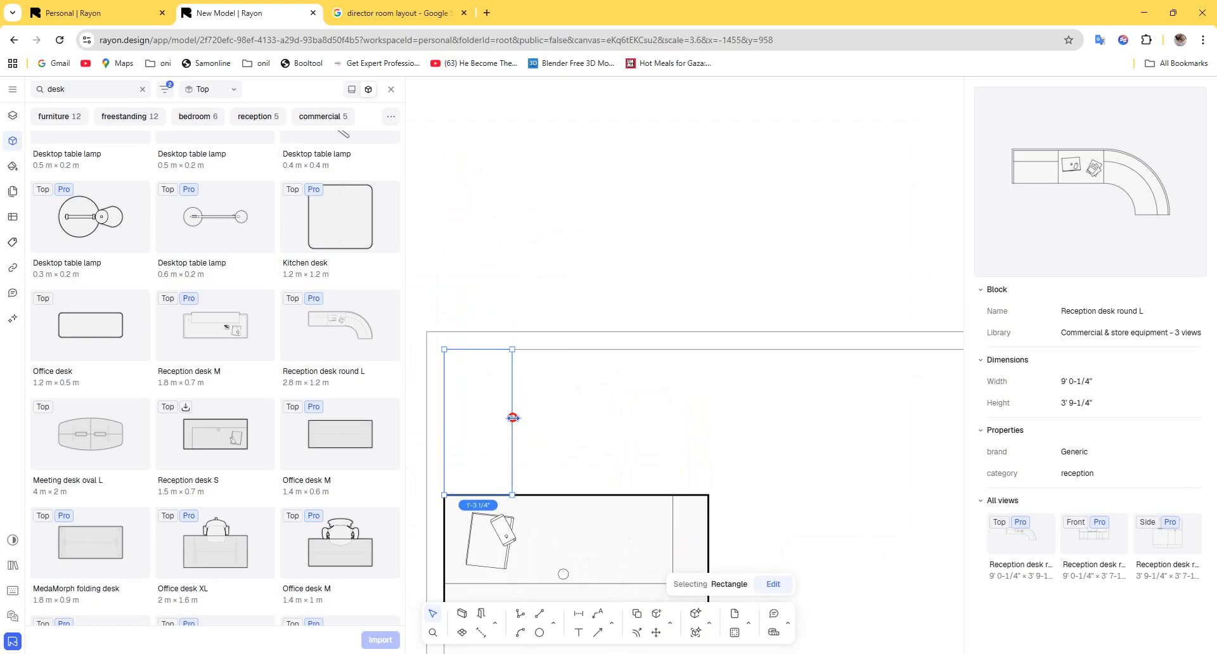
click(619, 449)
middle_drag(617, 445, 596, 466)
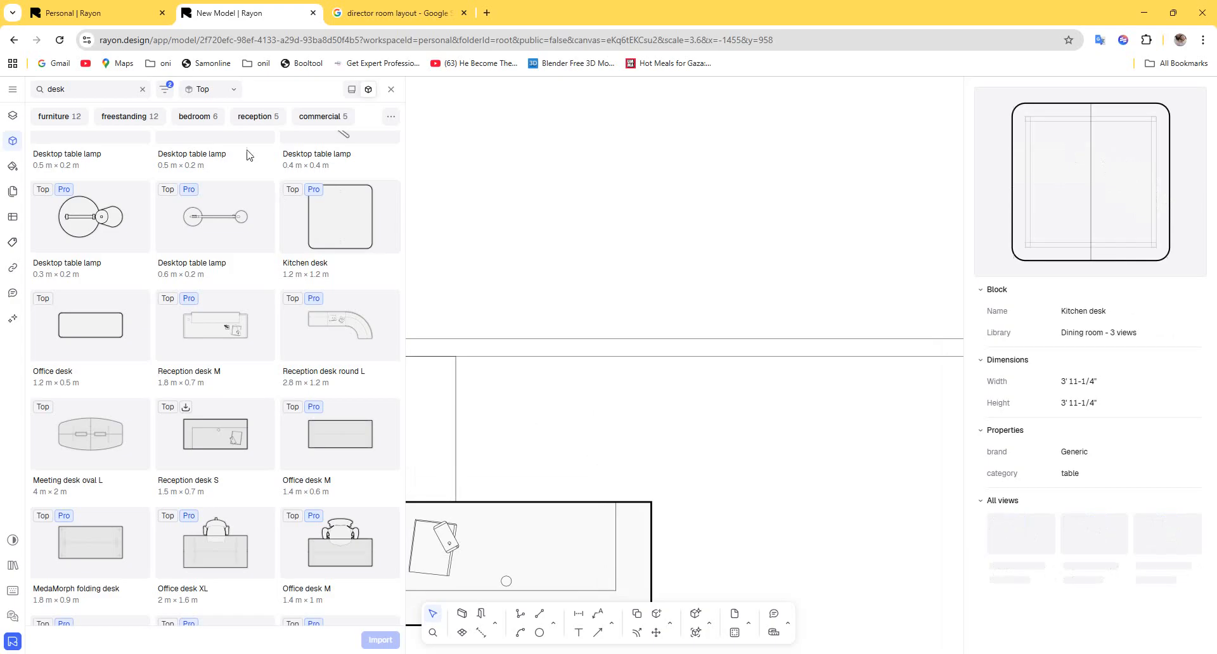
Search the block library for "chair".
click(66, 93)
double_click(66, 92)
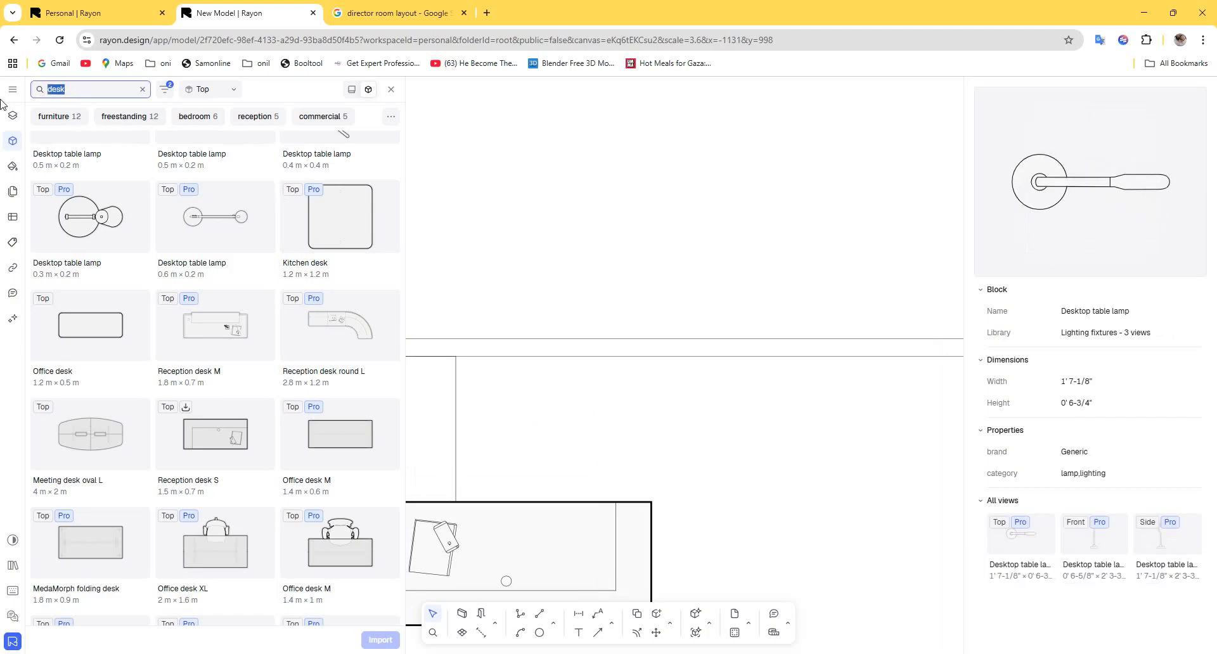
text(chair)
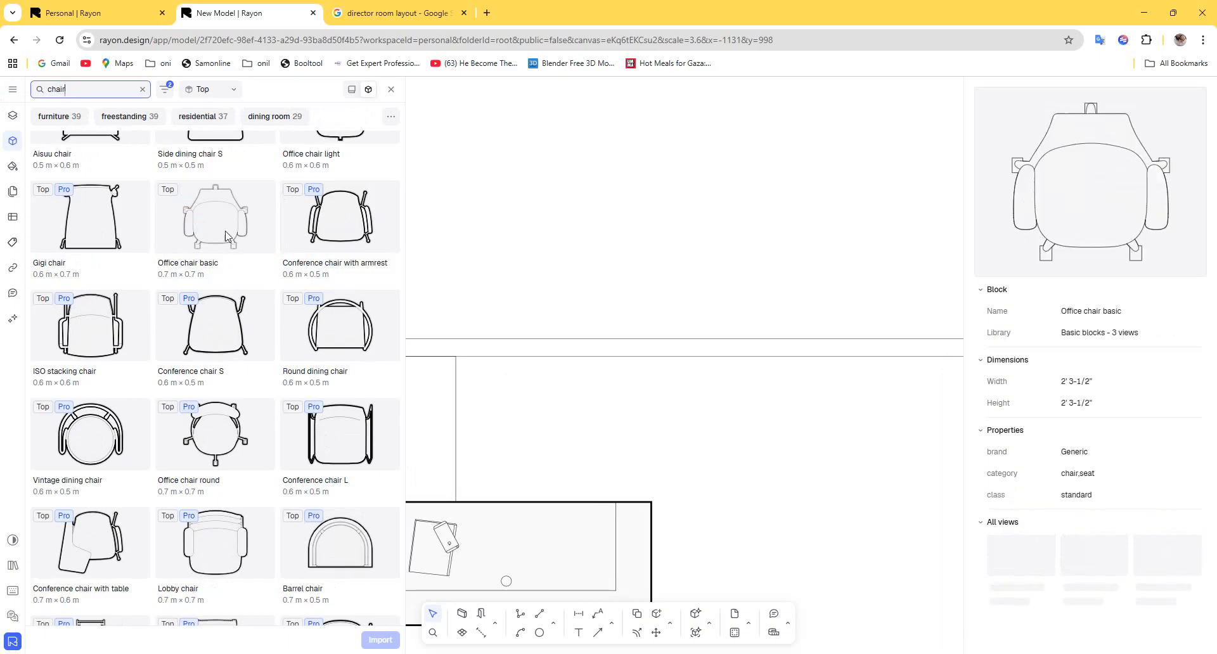
Place the "Office chair basic" block in the room above the desk, beside the narrow rectangle.
drag(330, 317, 570, 434)
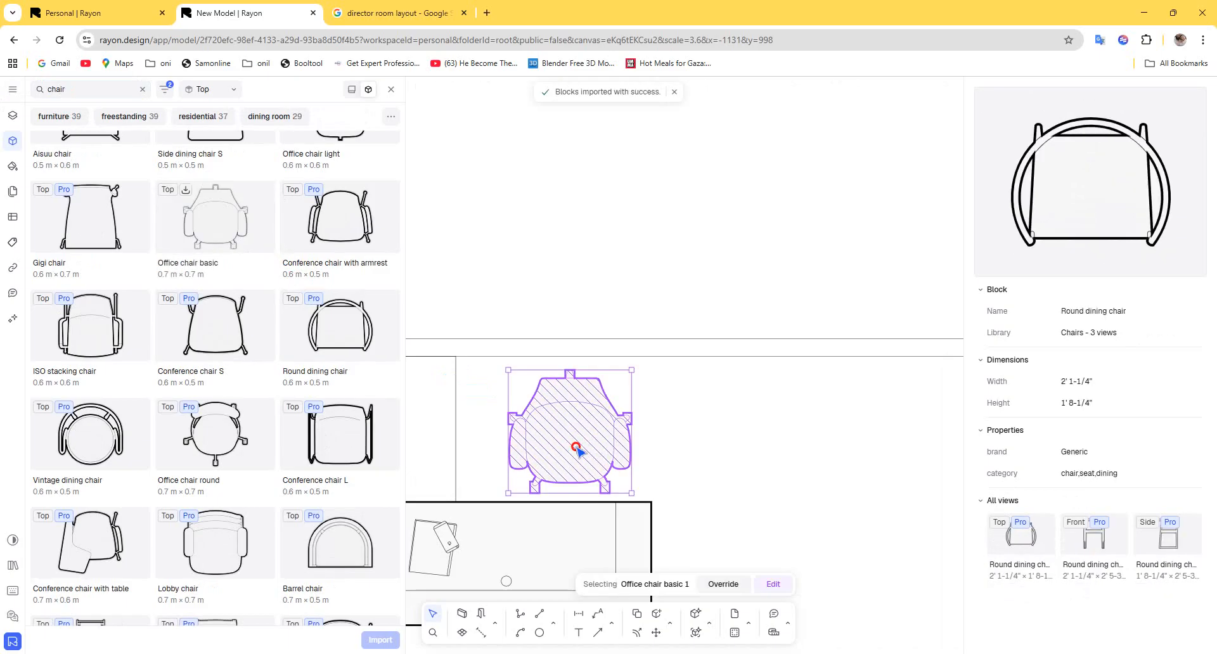
scroll(506, 206, down, 3)
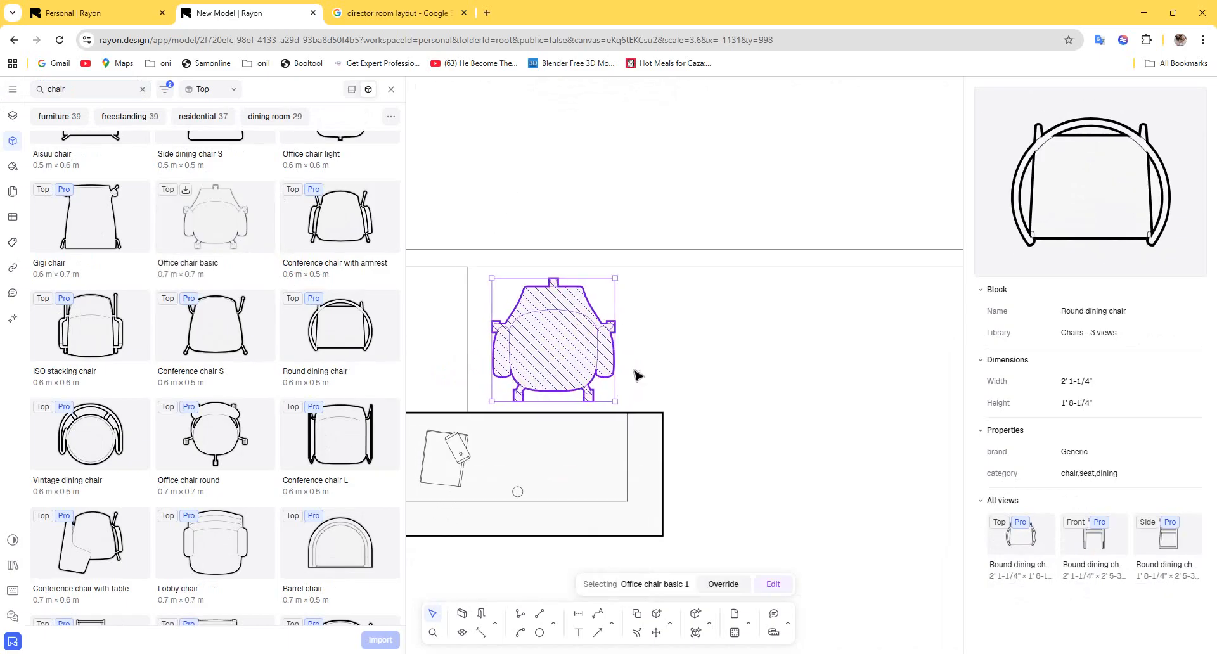
click(656, 517)
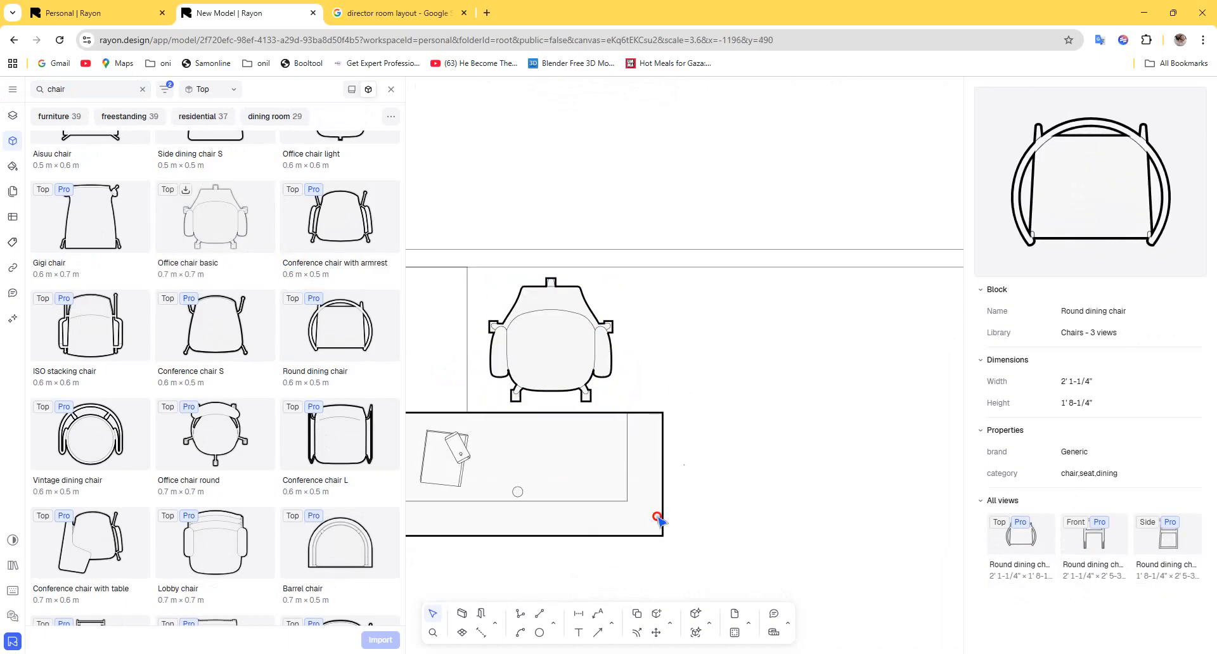
Shift the desk, office chair and narrow rectangle slightly down, and stretch the rectangle's upper edge back to the upper wall.
drag(810, 551, 463, 357)
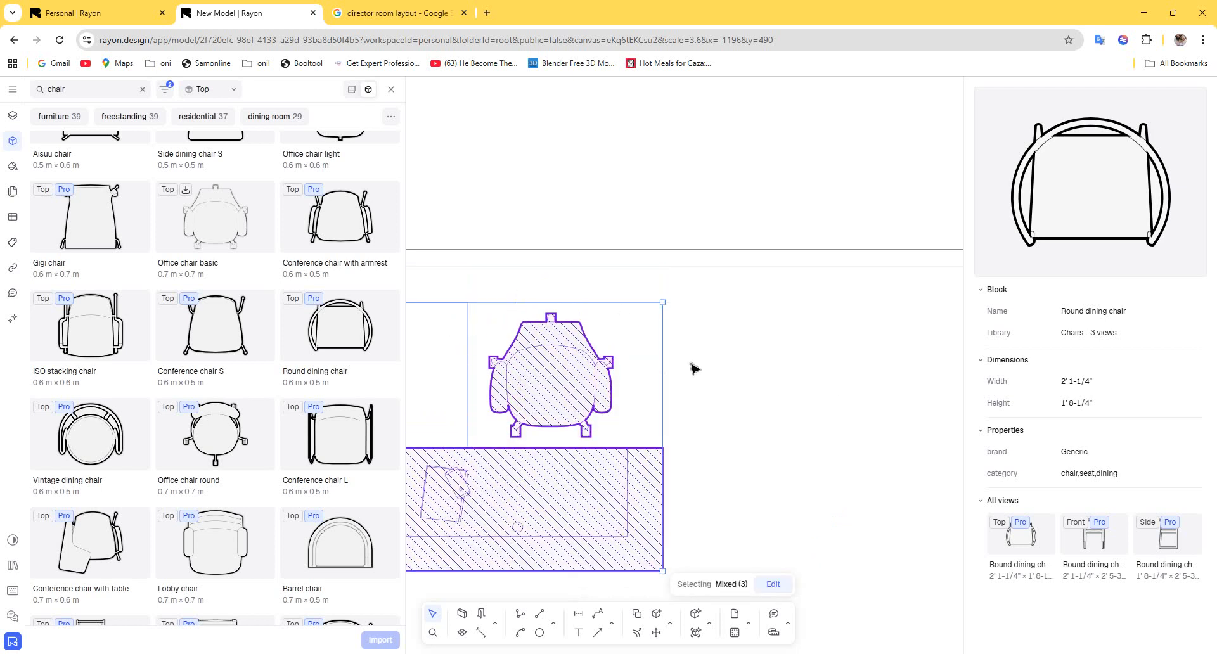
click(832, 380)
click(451, 302)
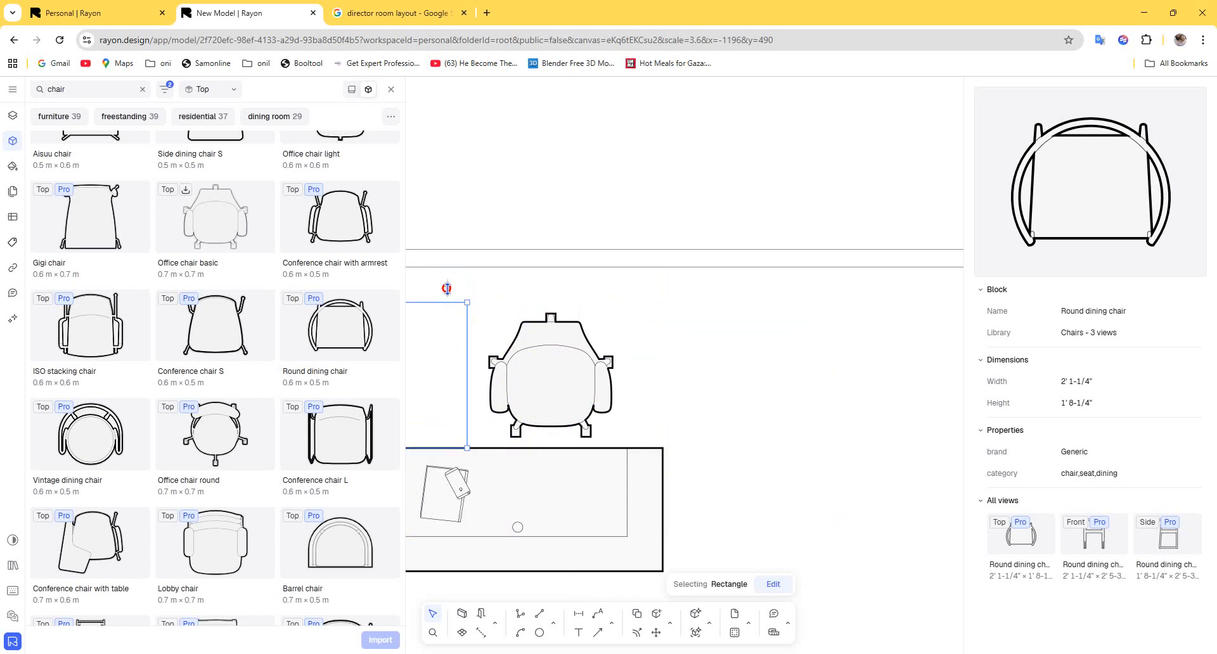
Nudge the office chair slightly up, away from the desk's upper edge.
click(577, 375)
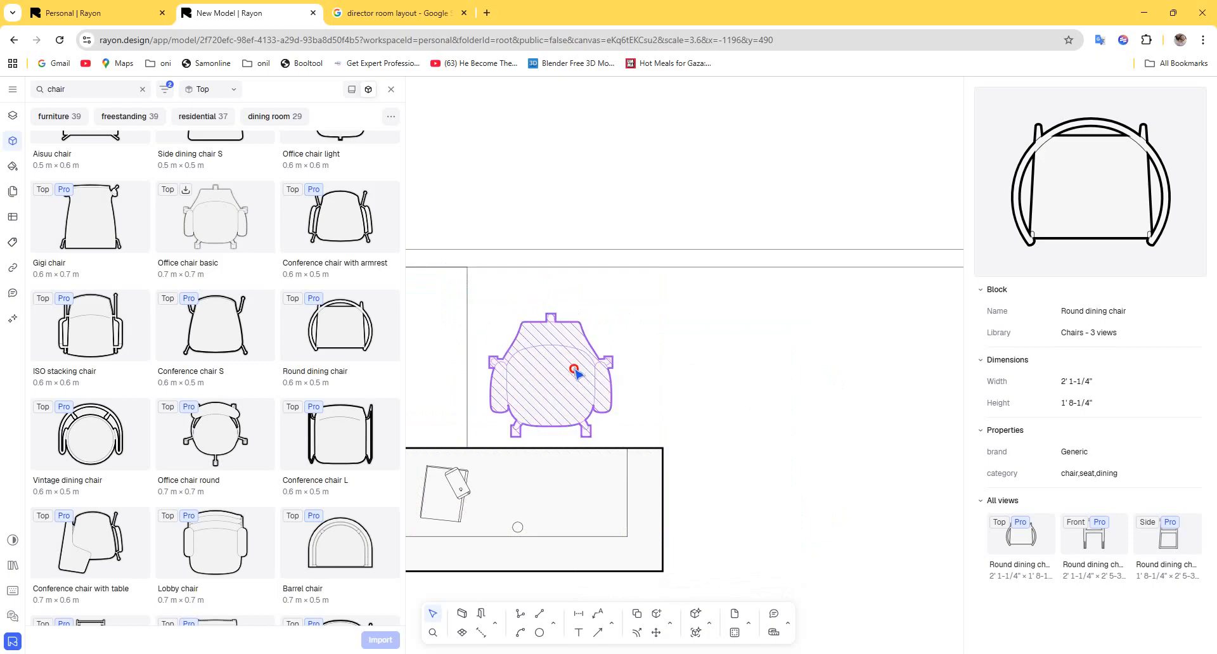
click(577, 375)
scroll(703, 463, down, 3)
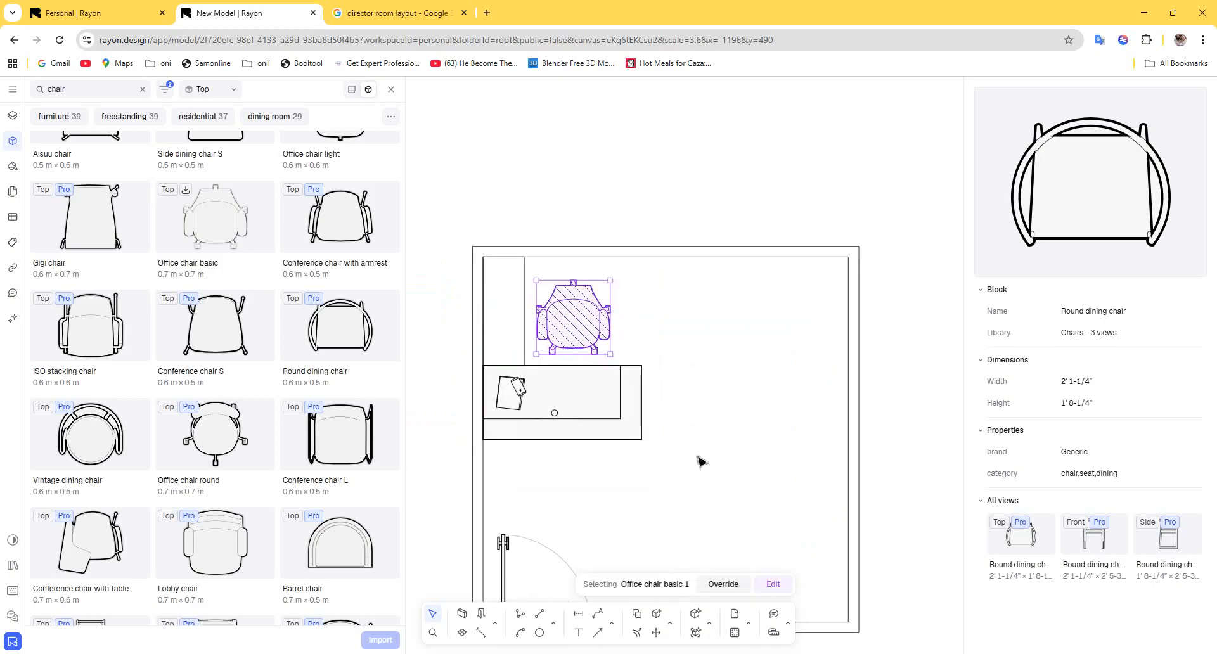
middle_drag(586, 423, 544, 374)
click(632, 427)
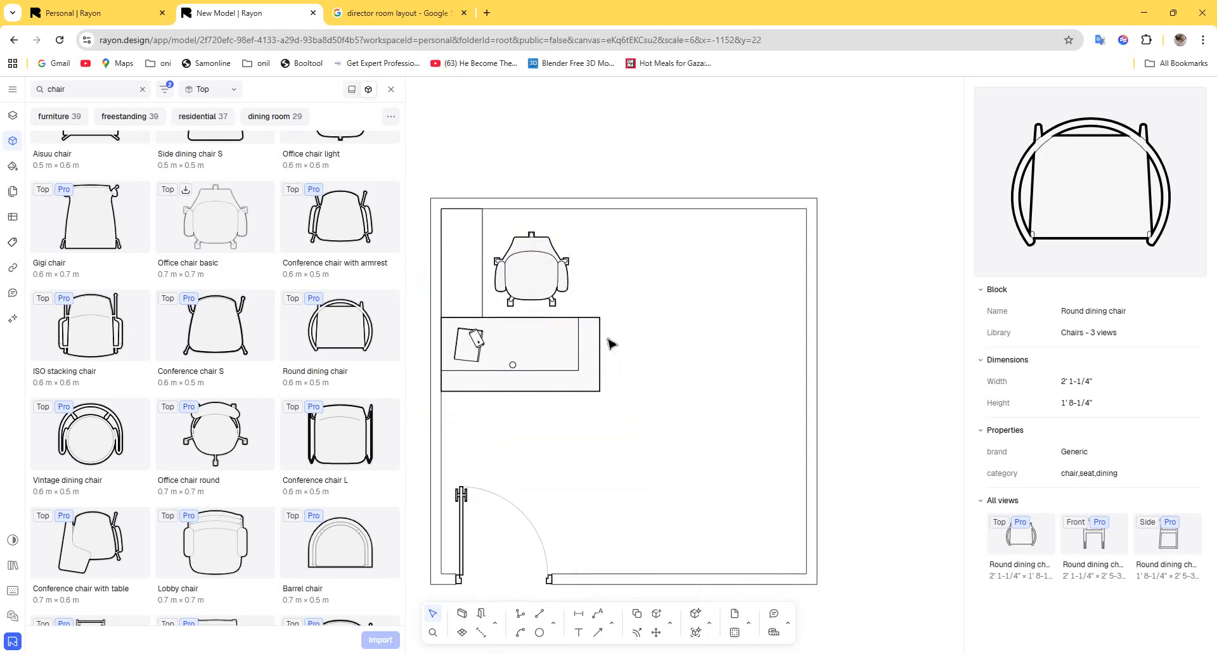
Browse the chair blocks and check the available view, filter and category options for another chair that suits a director.
scroll(292, 467, down, 5)
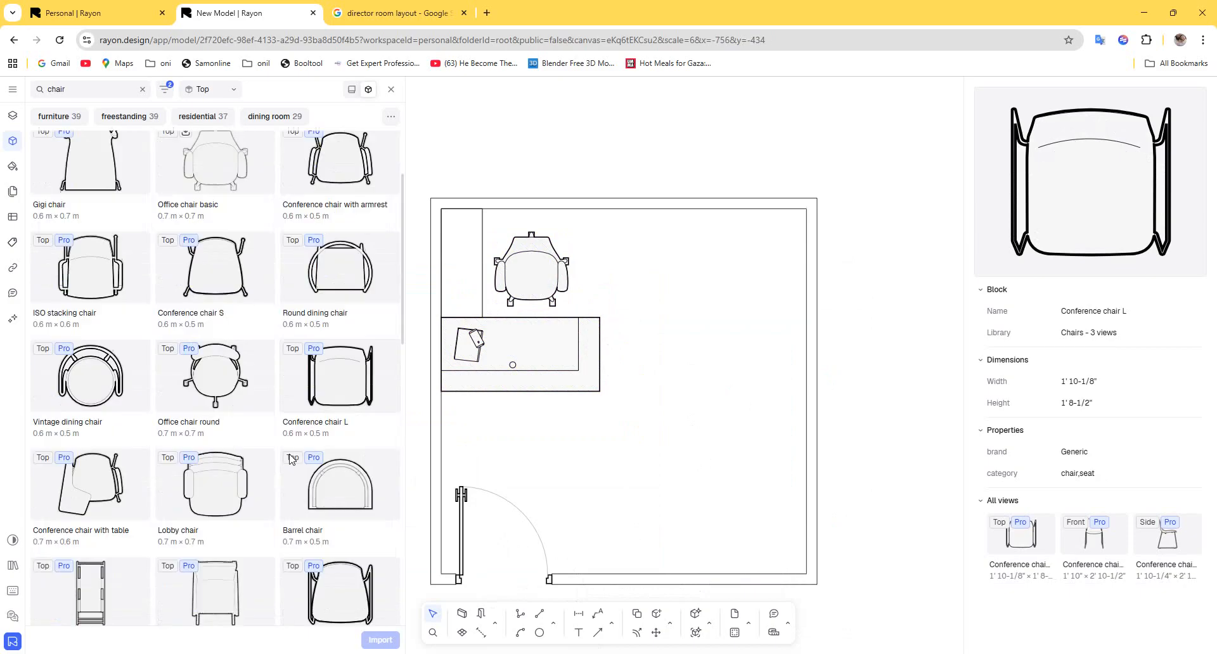
scroll(292, 466, down, 8)
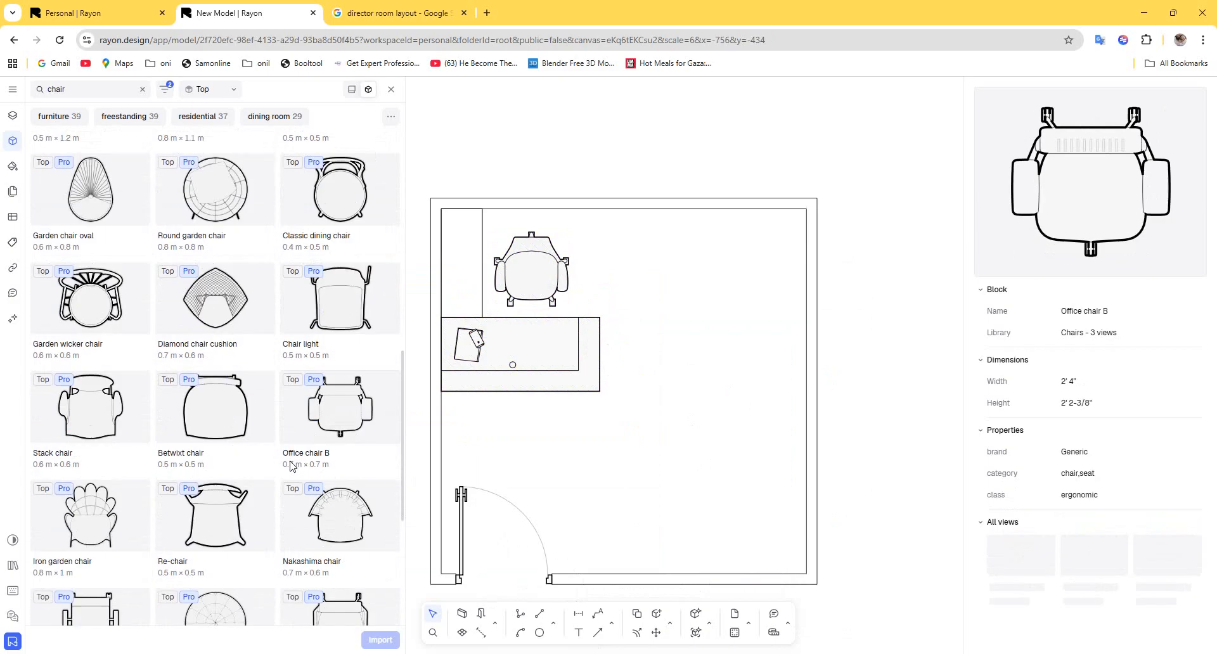
scroll(291, 466, down, 5)
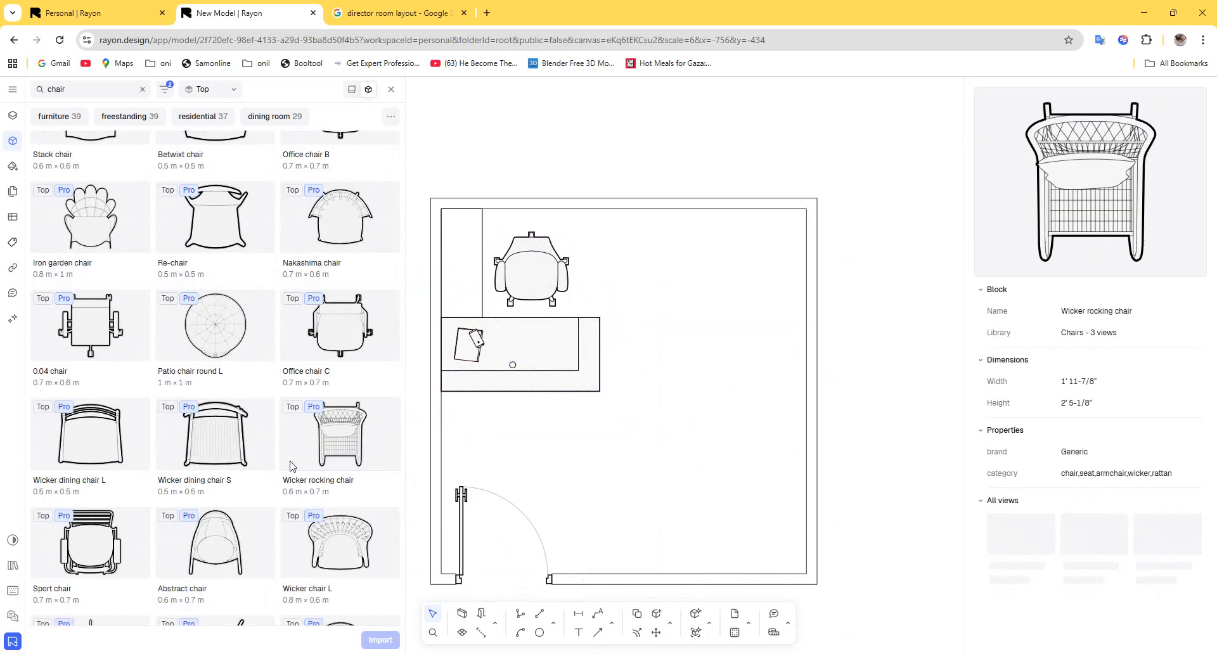
scroll(292, 466, down, 7)
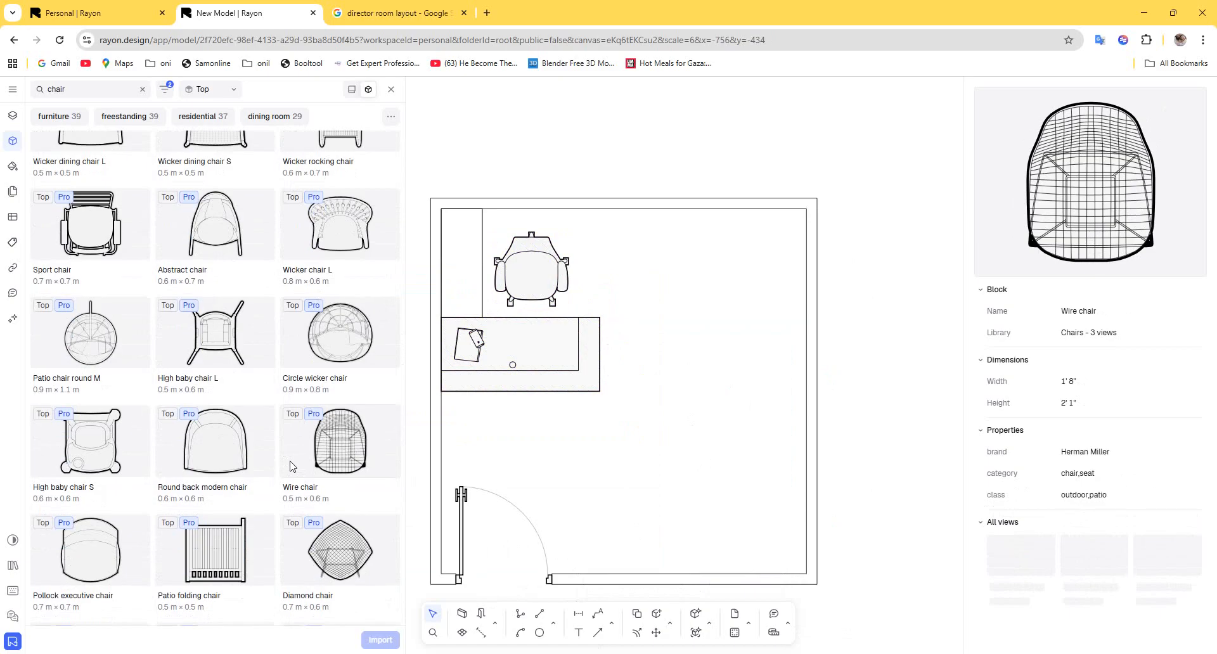
scroll(291, 466, down, 8)
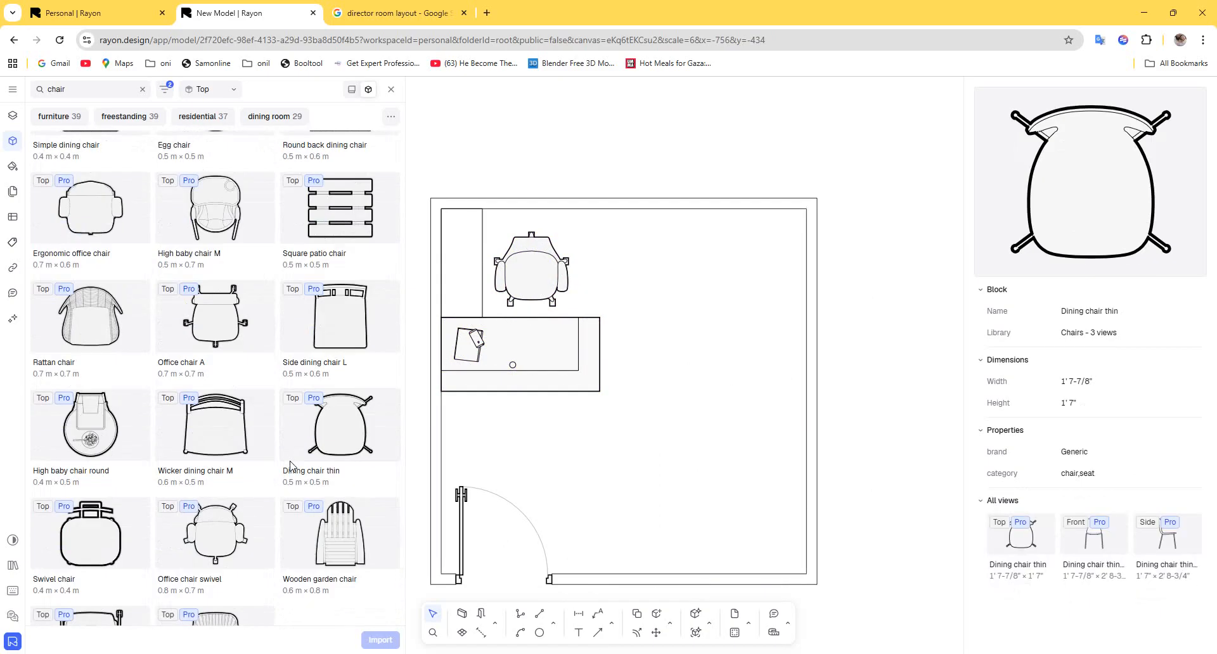
click(228, 90)
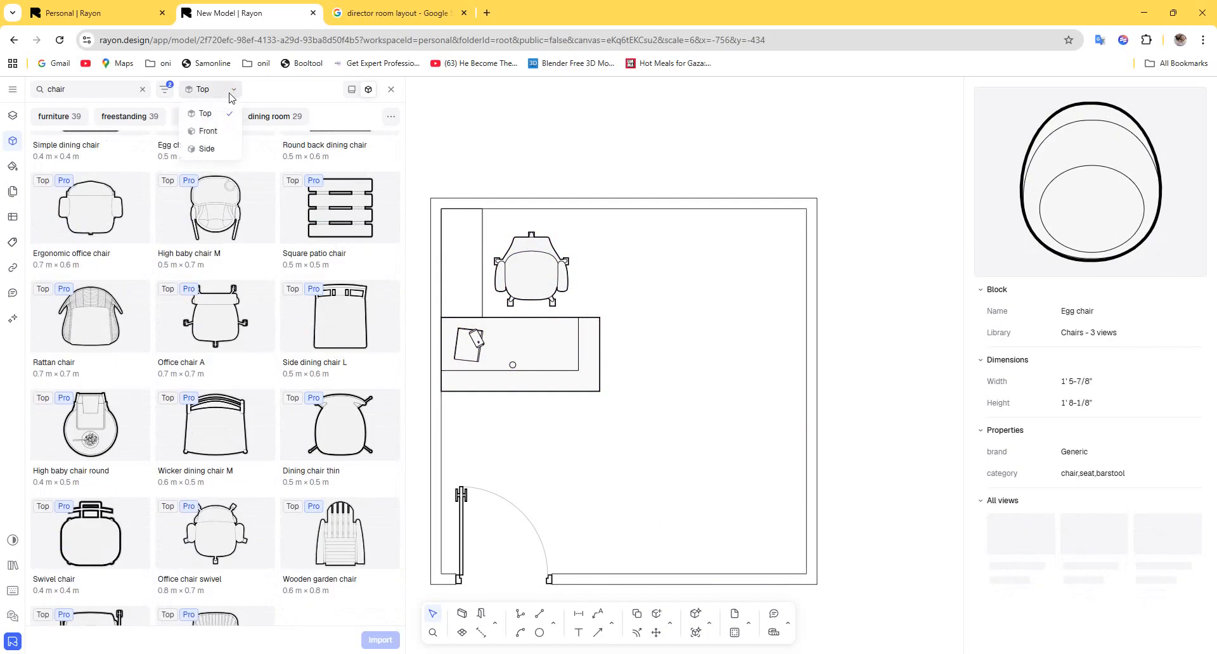
click(165, 90)
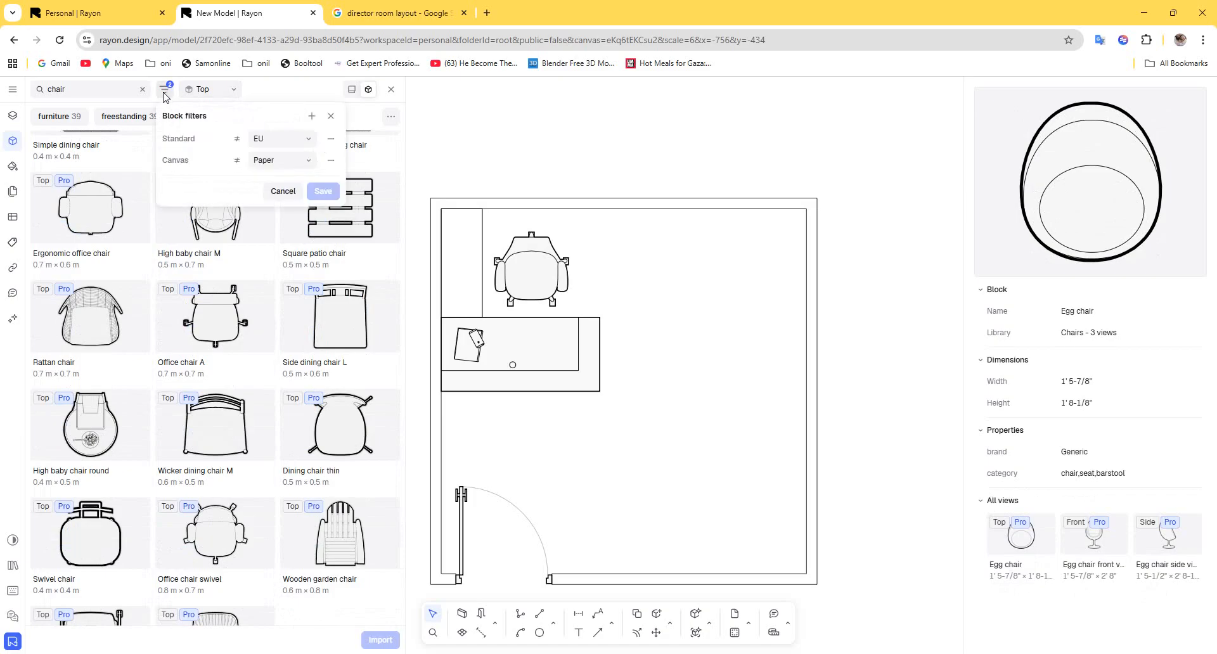
click(164, 92)
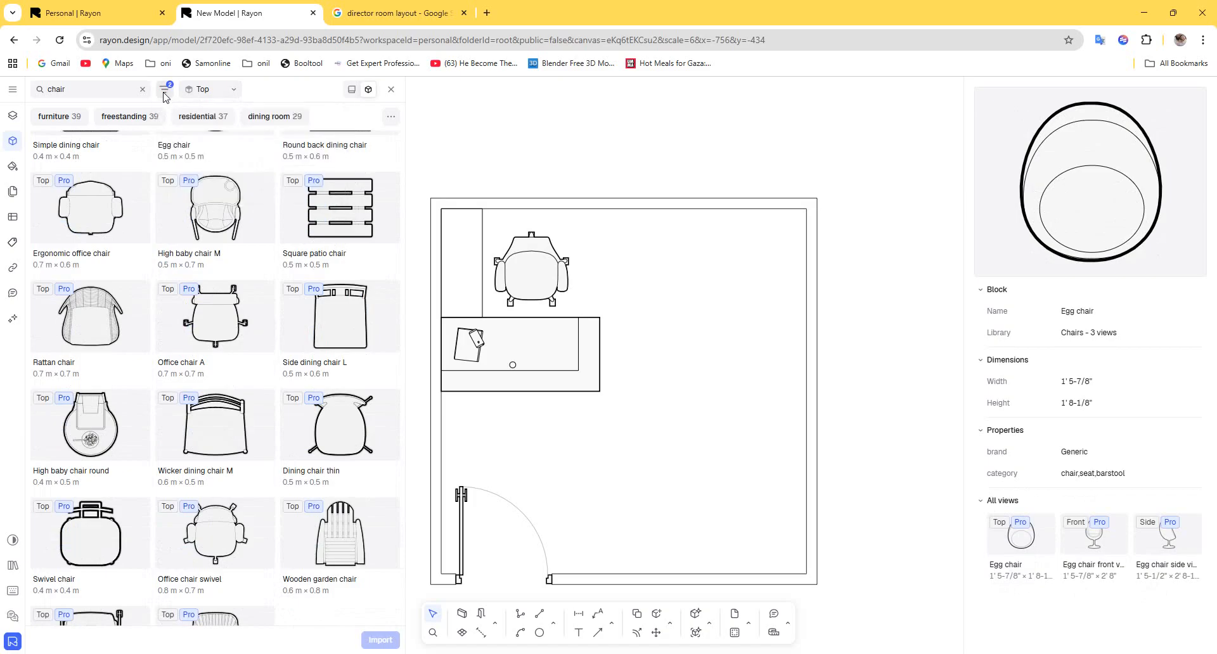
click(391, 117)
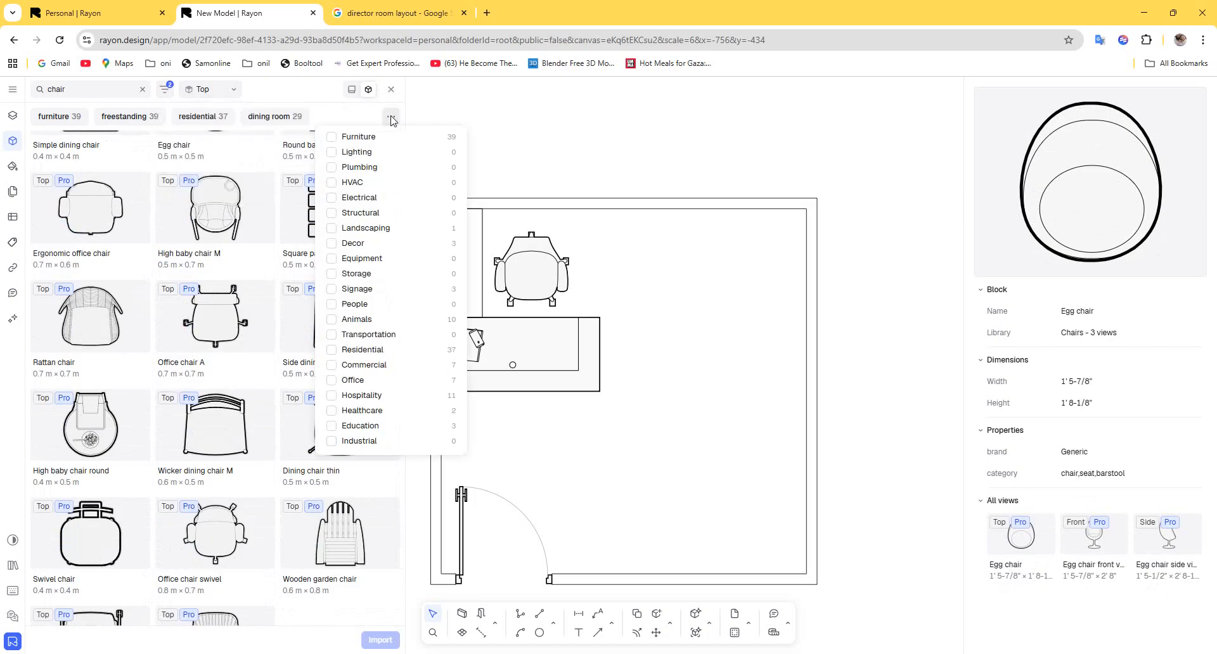
click(391, 117)
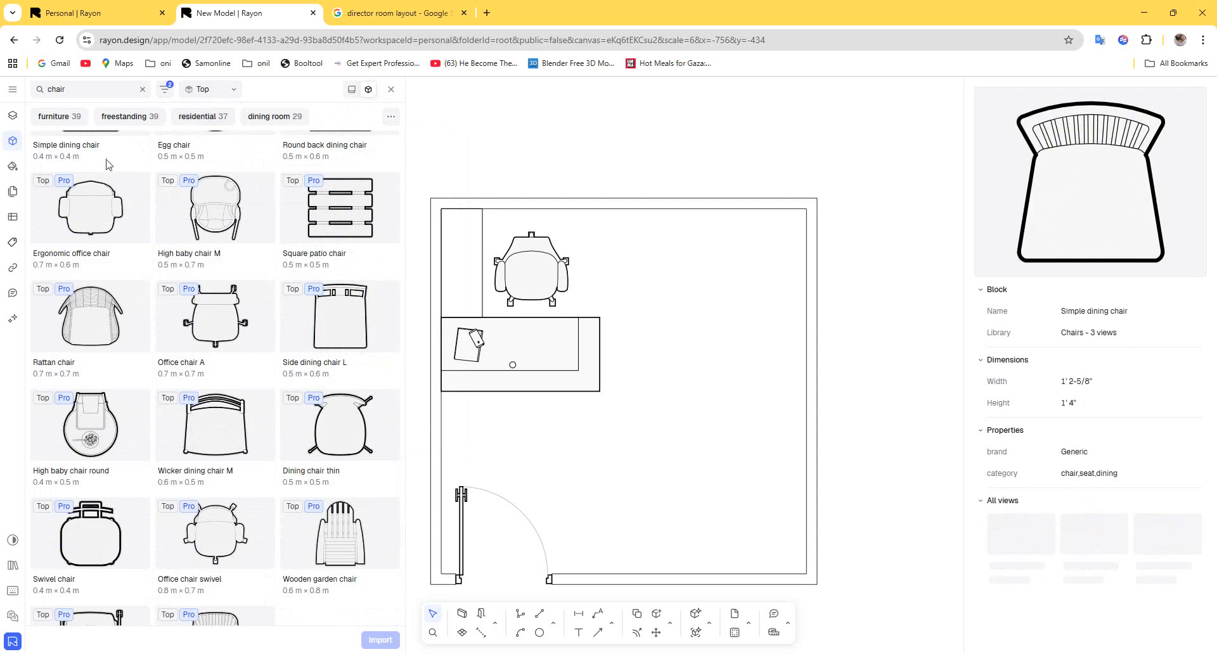
click(165, 90)
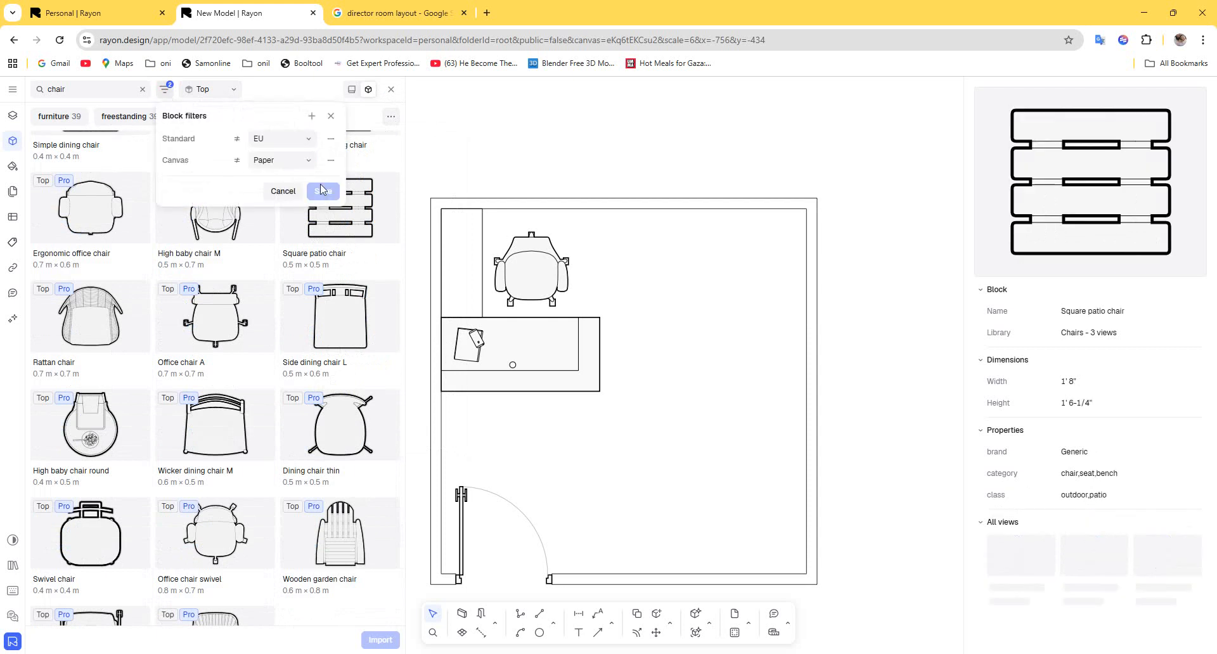
click(299, 166)
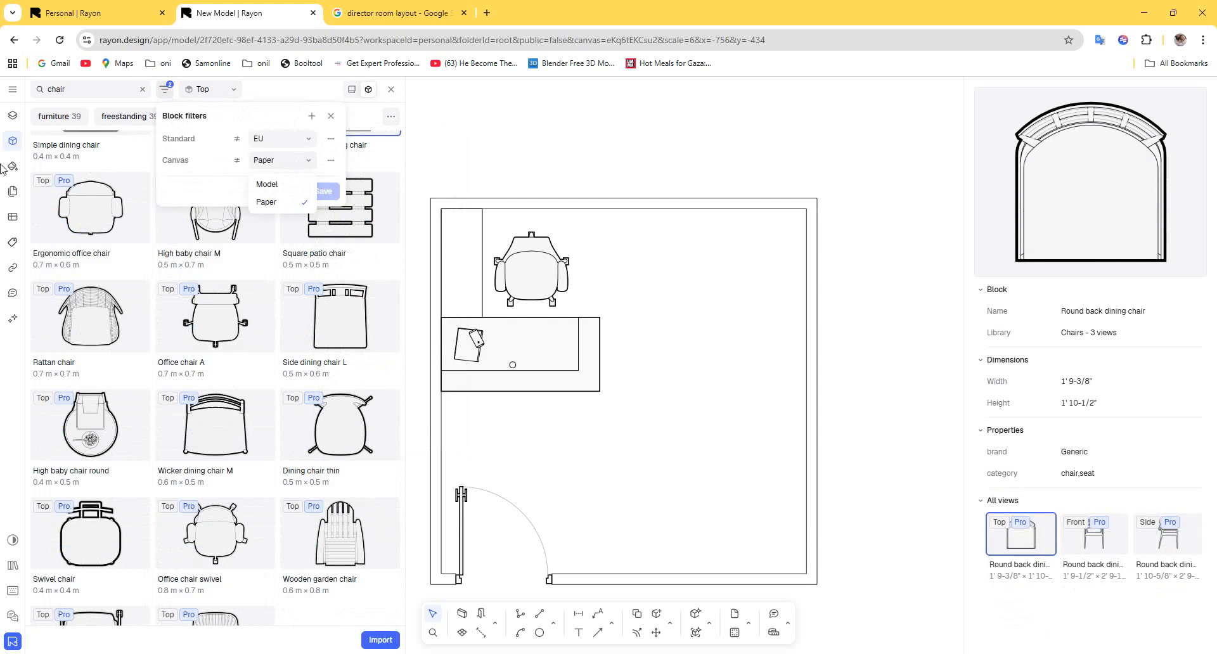
click(479, 124)
click(505, 145)
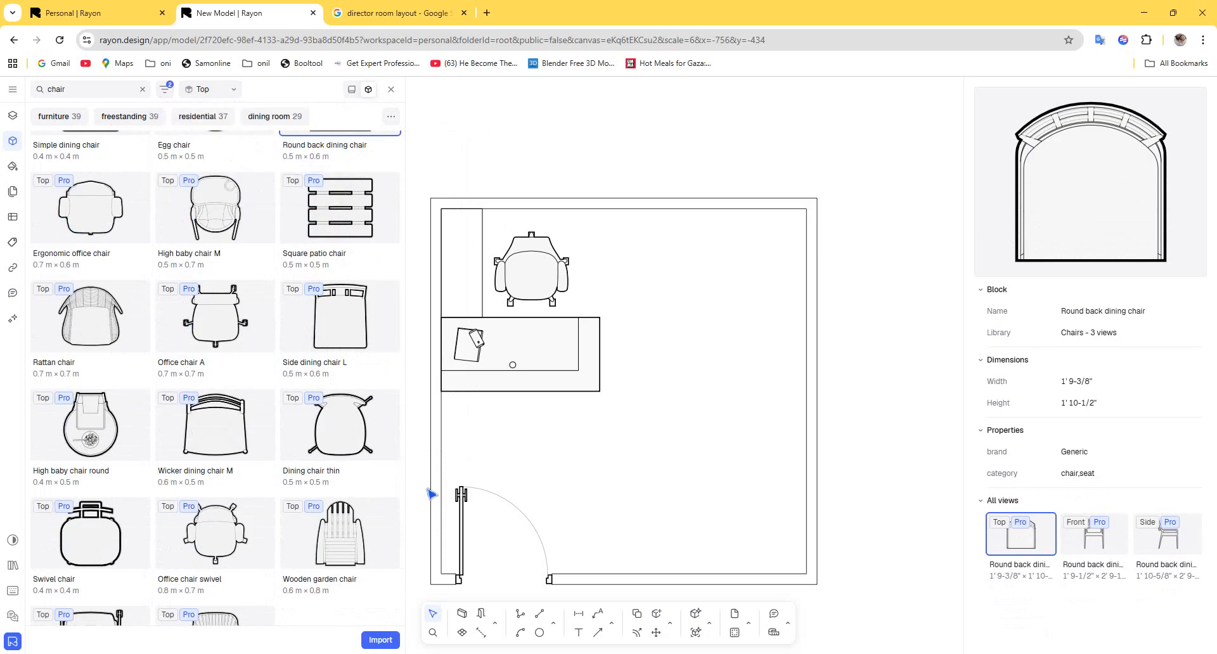
scroll(347, 402, down, 5)
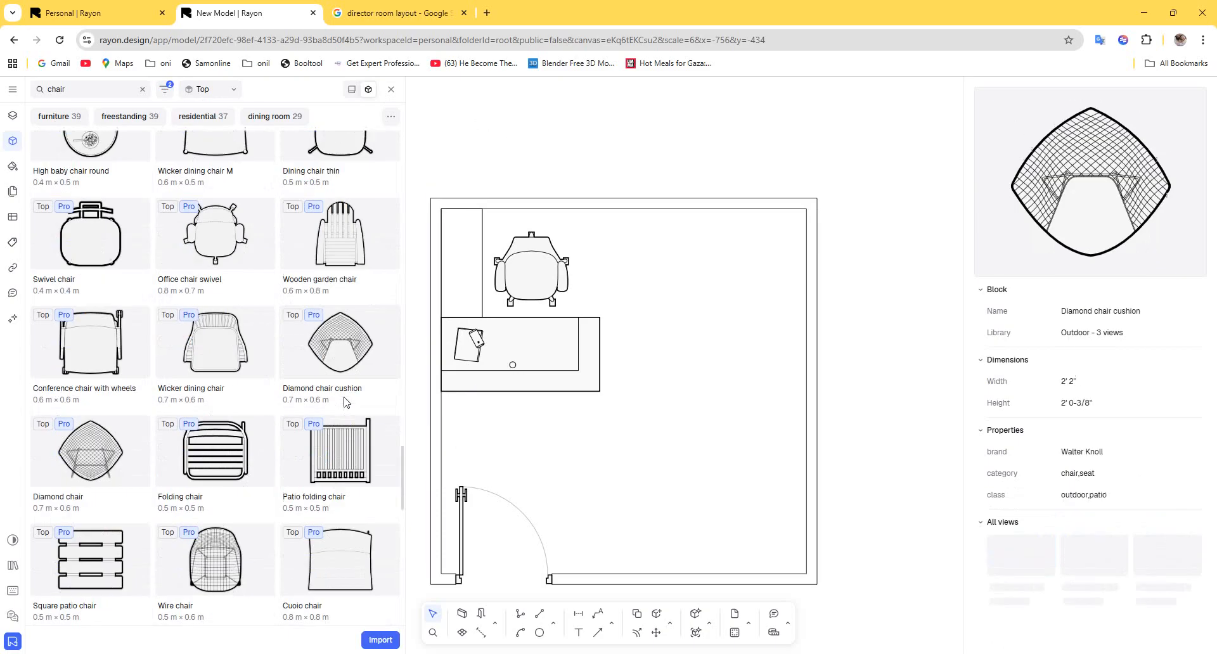
scroll(347, 403, down, 4)
scroll(347, 403, down, 6)
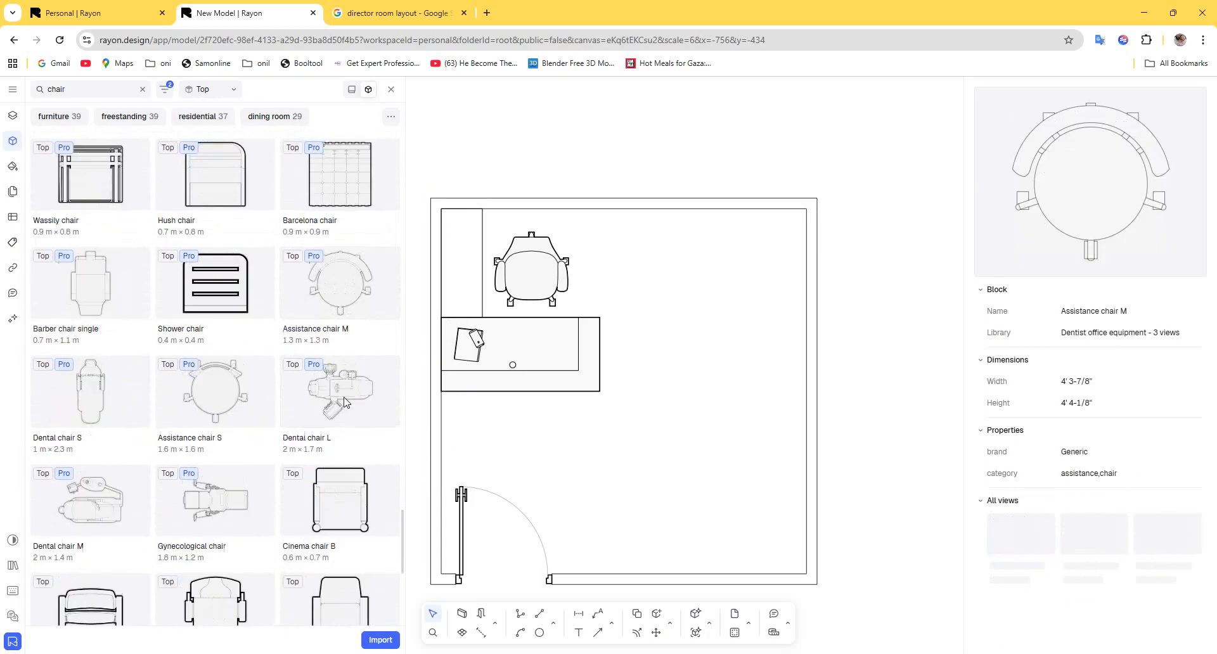
scroll(347, 403, down, 3)
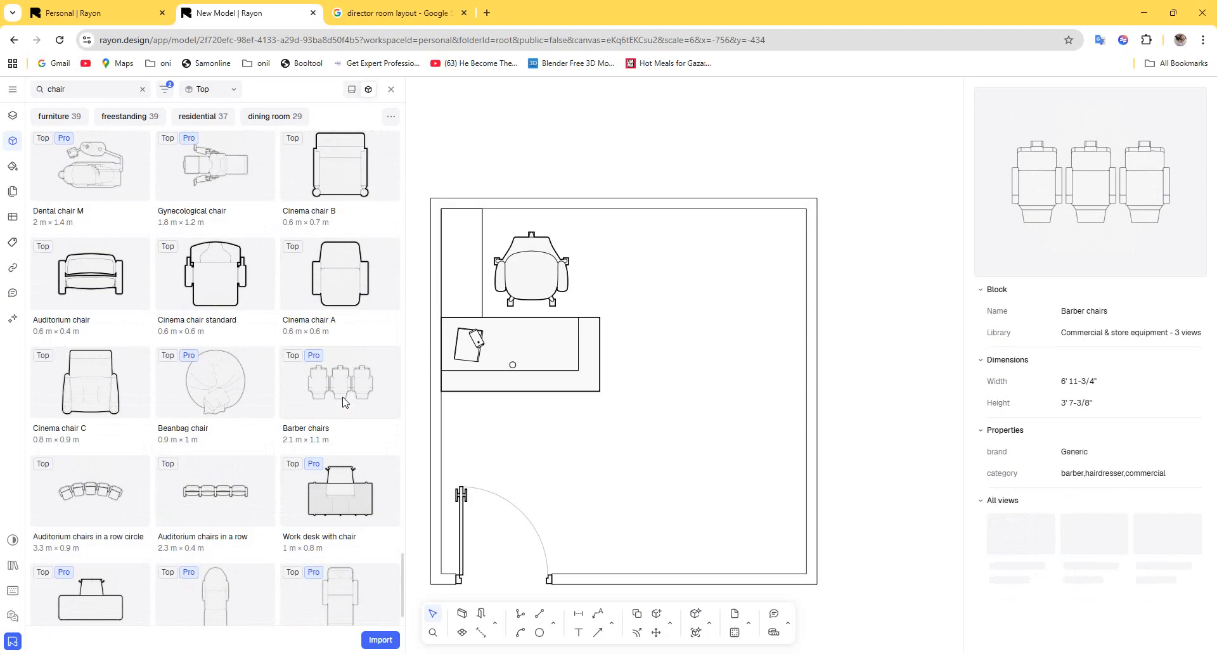
Place the "Cinema chair C" block above the desk against the upper wall, beside the office chair.
click(100, 409)
drag(100, 409, 641, 298)
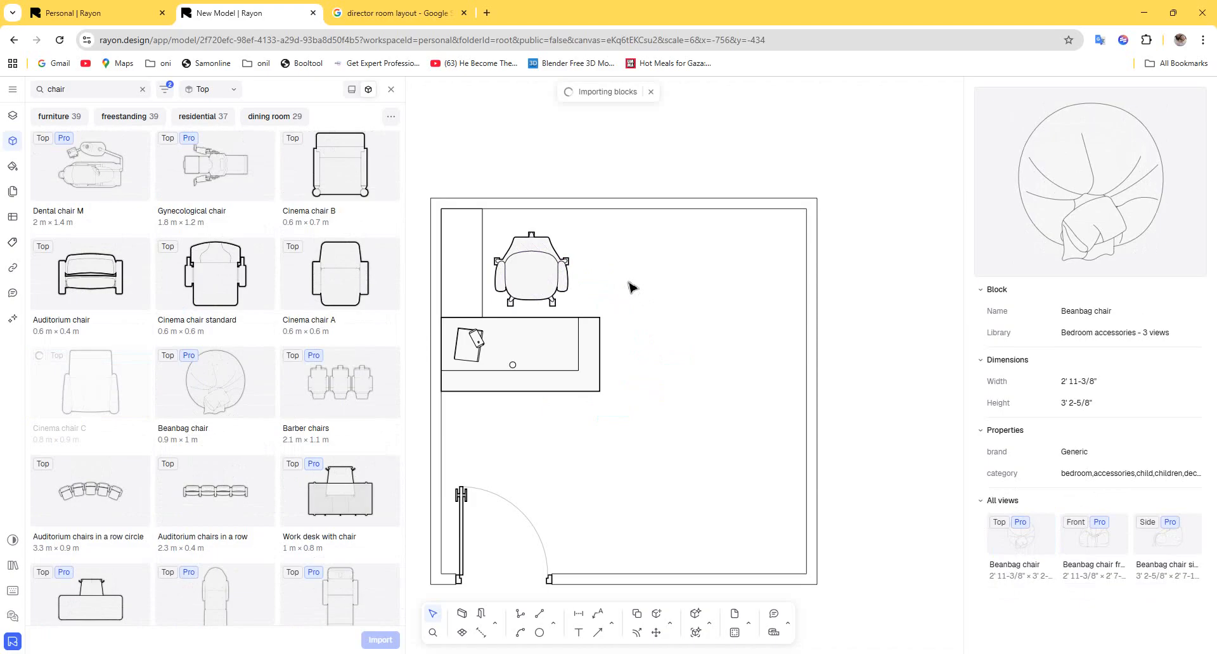
drag(584, 277, 628, 277)
Move the office chair below the desk and rotate it 180° so it faces the desk.
drag(528, 366, 527, 447)
drag(565, 388, 454, 472)
drag(537, 436, 510, 437)
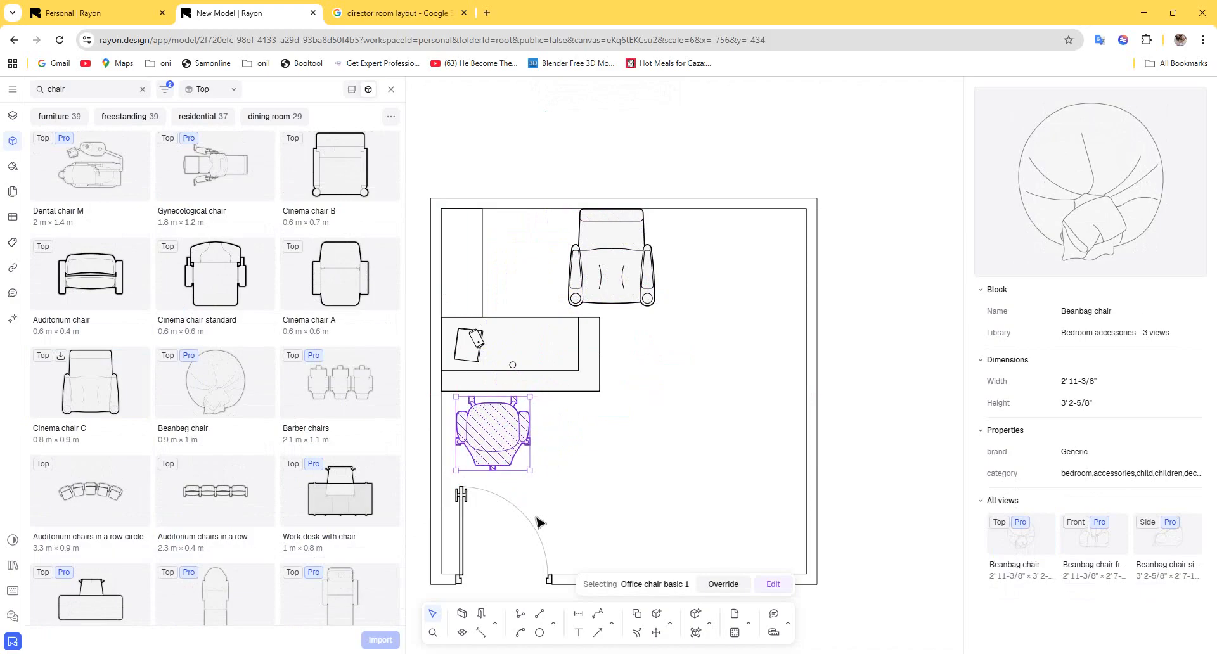
Slide the door along the lower wall towards the right corner, and move the cinema chair left behind the desk.
drag(531, 523, 683, 482)
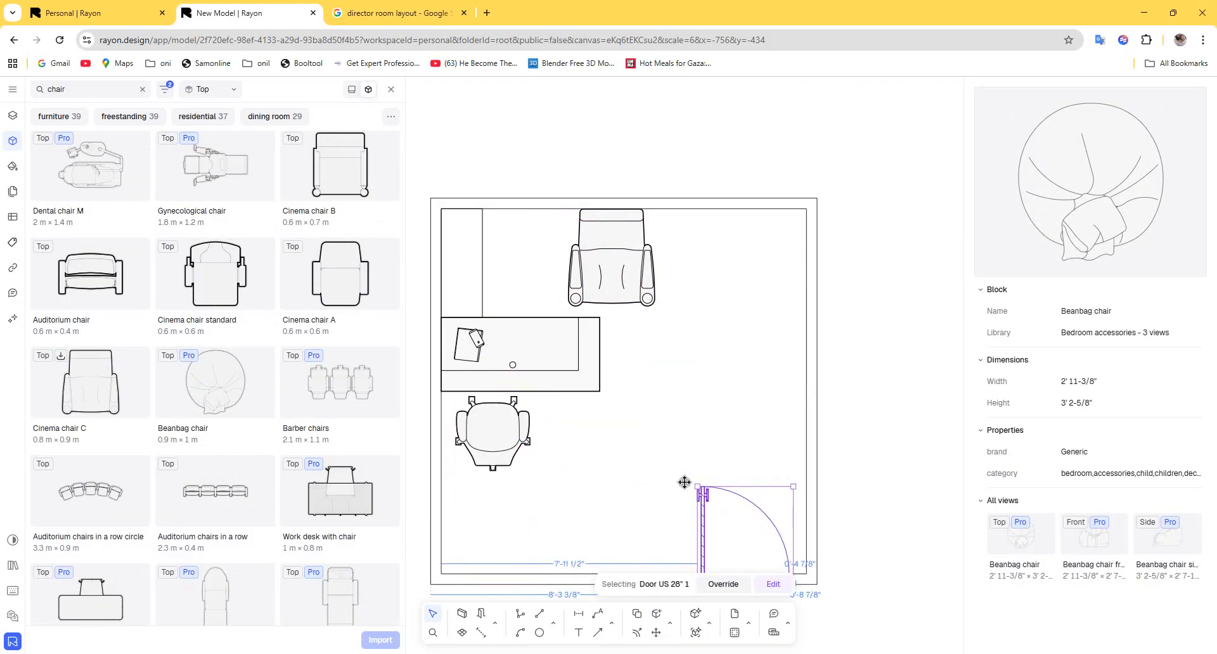
scroll(693, 412, down, 4)
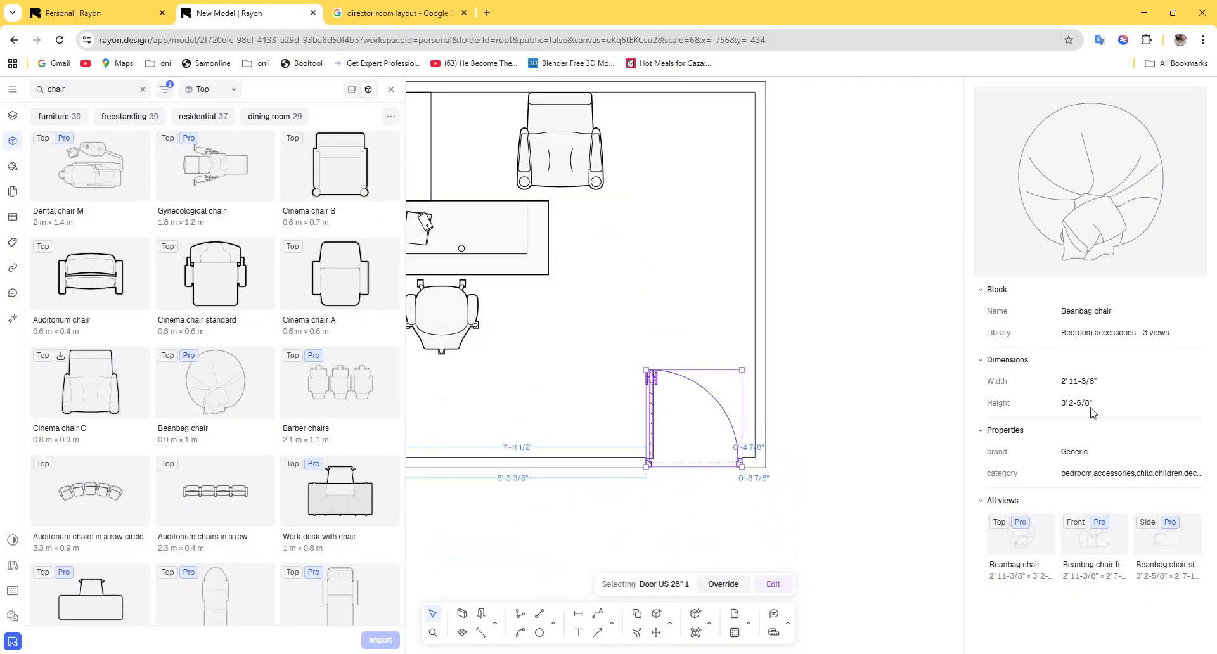
drag(576, 156, 510, 164)
Flip the door so it hinges beside the right wall, and shift it to about 8' 1-1/8" from the left wall's inner face.
click(671, 385)
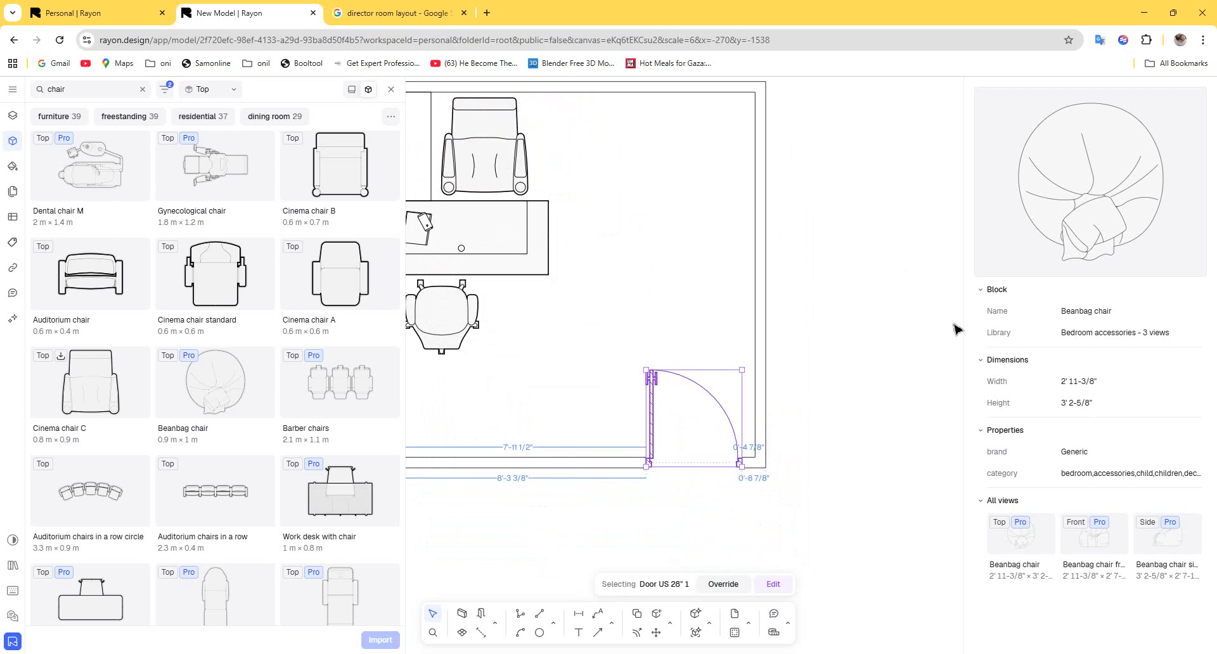
click(391, 89)
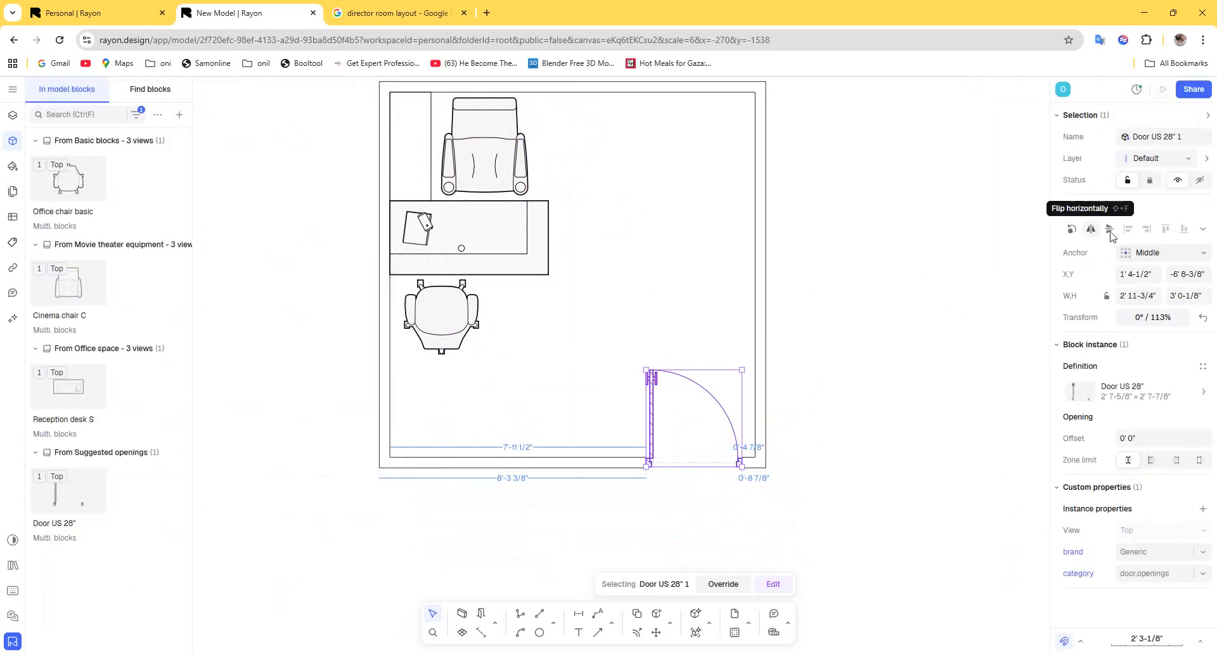
click(1092, 230)
drag(733, 383, 747, 410)
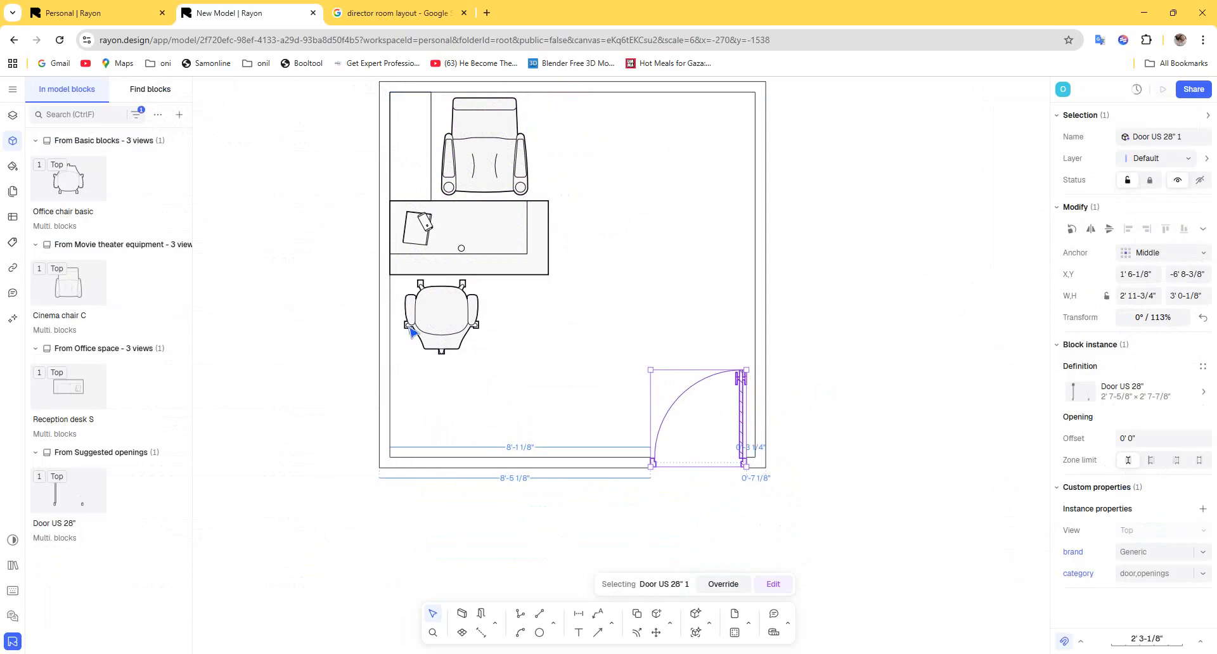
Copy the office chair to the right of the original and align both chairs side by side below the desk.
click(445, 342)
alt+drag(451, 332, 531, 331)
click(593, 408)
drag(593, 408, 425, 321)
click(637, 387)
scroll(613, 291, up, 1)
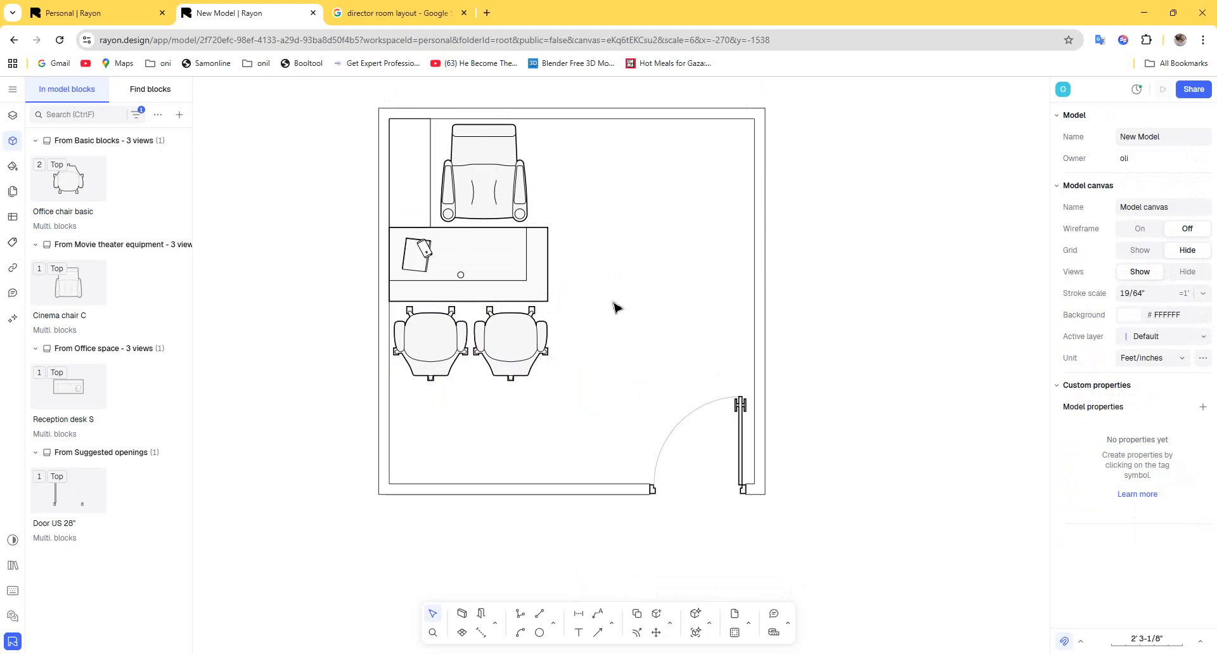
Draw a rectangle about 4' 3-3/8" by 1' 5-3/8" along the upper wall in the room's upper-right inner corner.
click(558, 624)
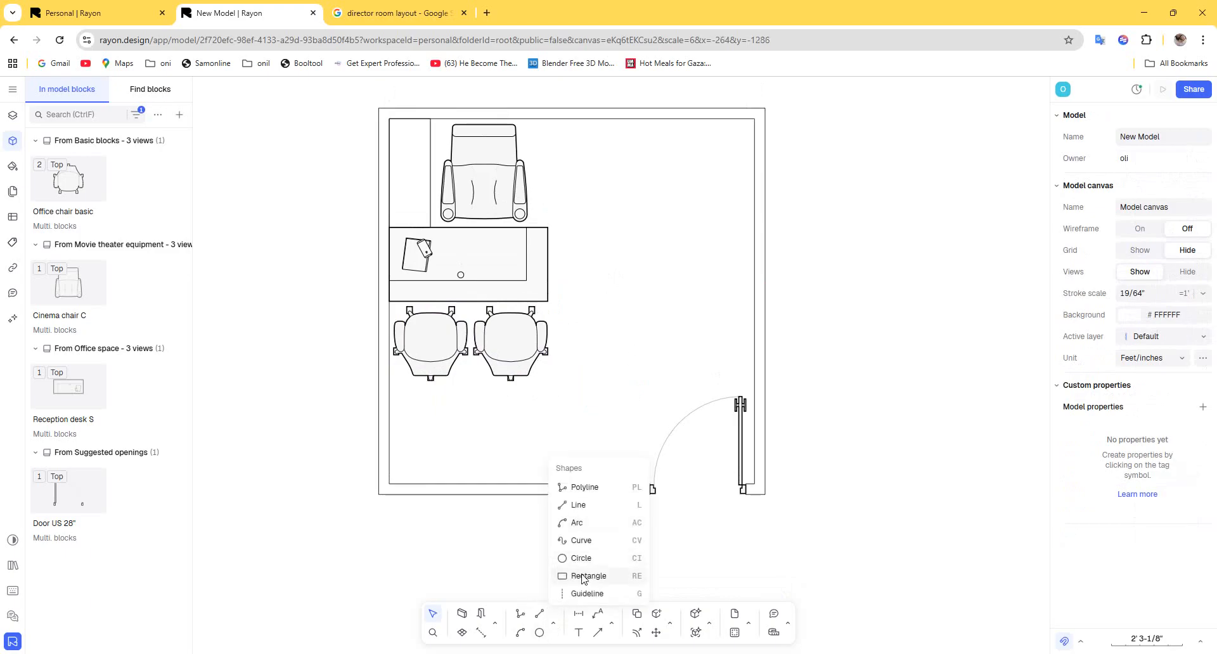
click(586, 574)
click(617, 118)
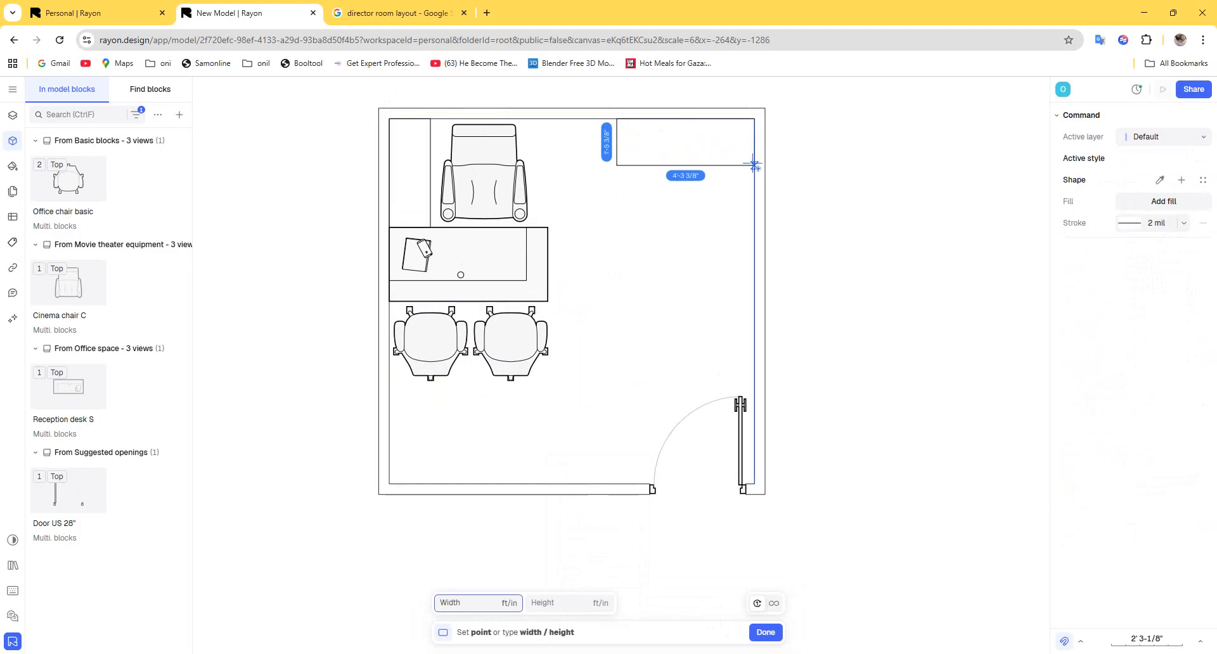
click(754, 166)
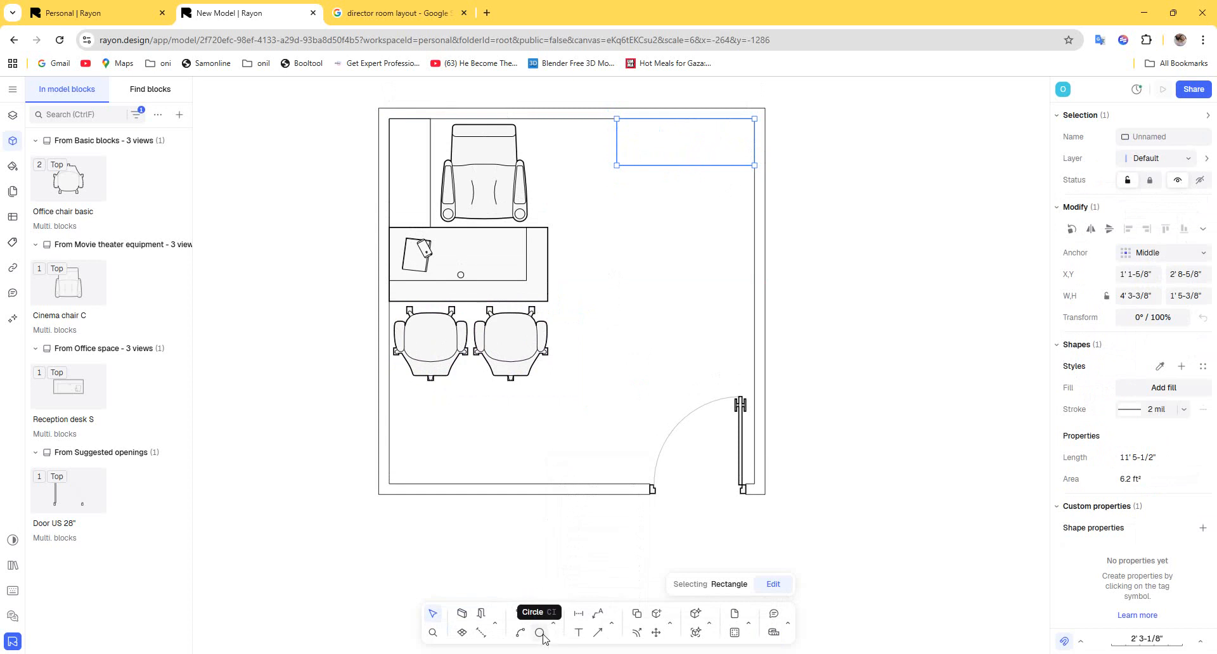
Copy the upper-right rectangle, rotate the copy 90° against the right wall below the original, and stretch it to about 5' 2-5/8".
click(712, 177)
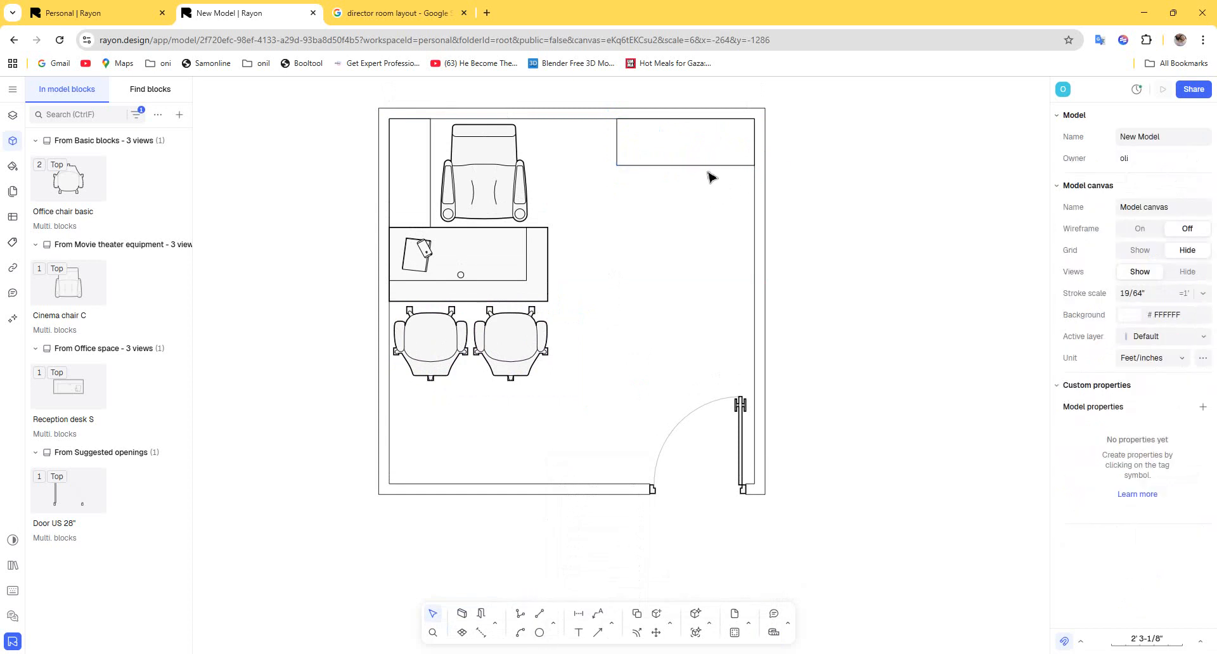
drag(712, 169, 691, 203)
click(711, 261)
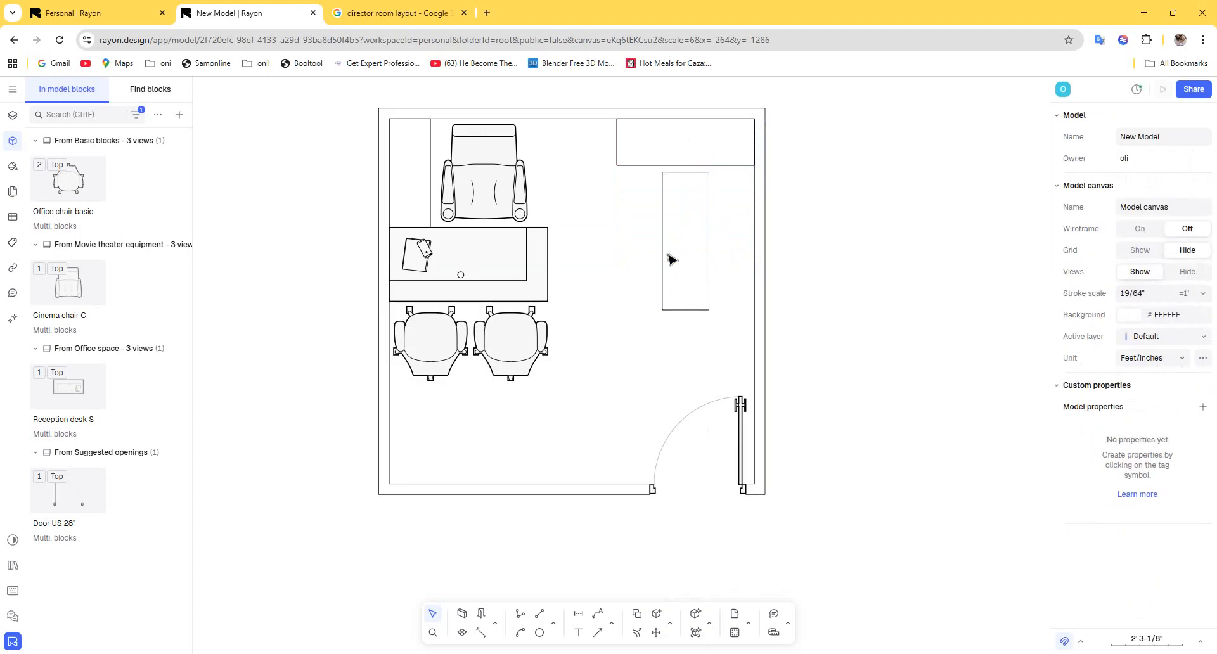
drag(679, 258, 706, 249)
drag(737, 303, 738, 333)
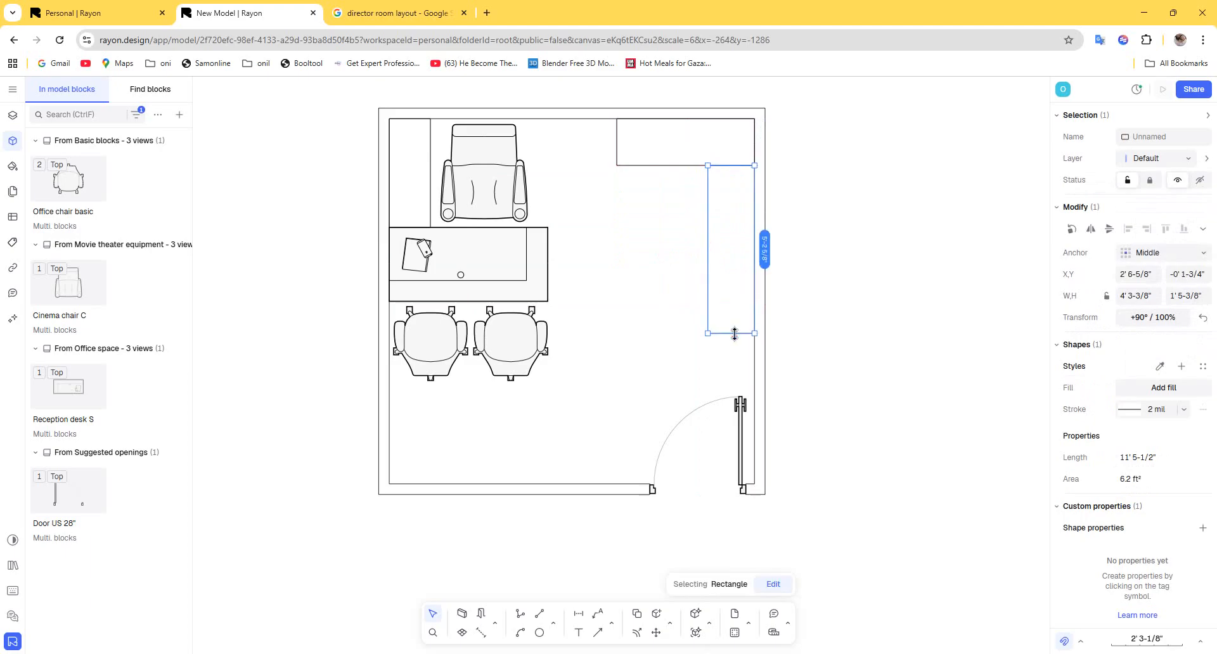
Extend the vertical rectangle's upper end into the horizontal one, making it about 5' 11-1/4" long.
click(576, 315)
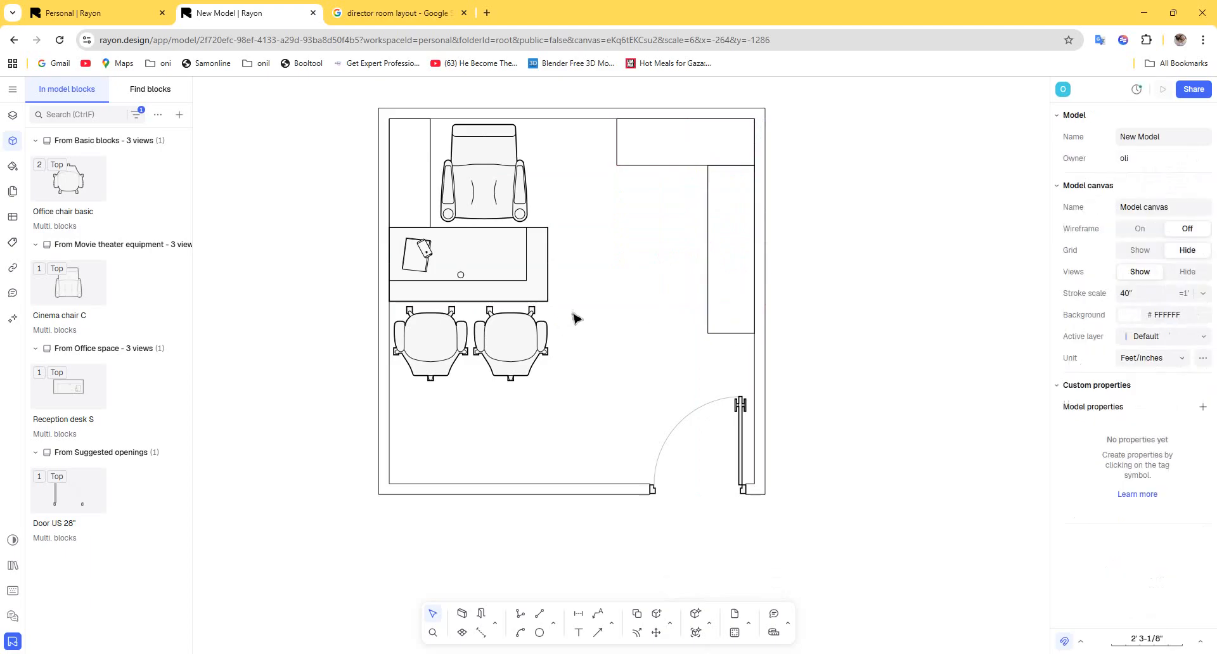
click(709, 204)
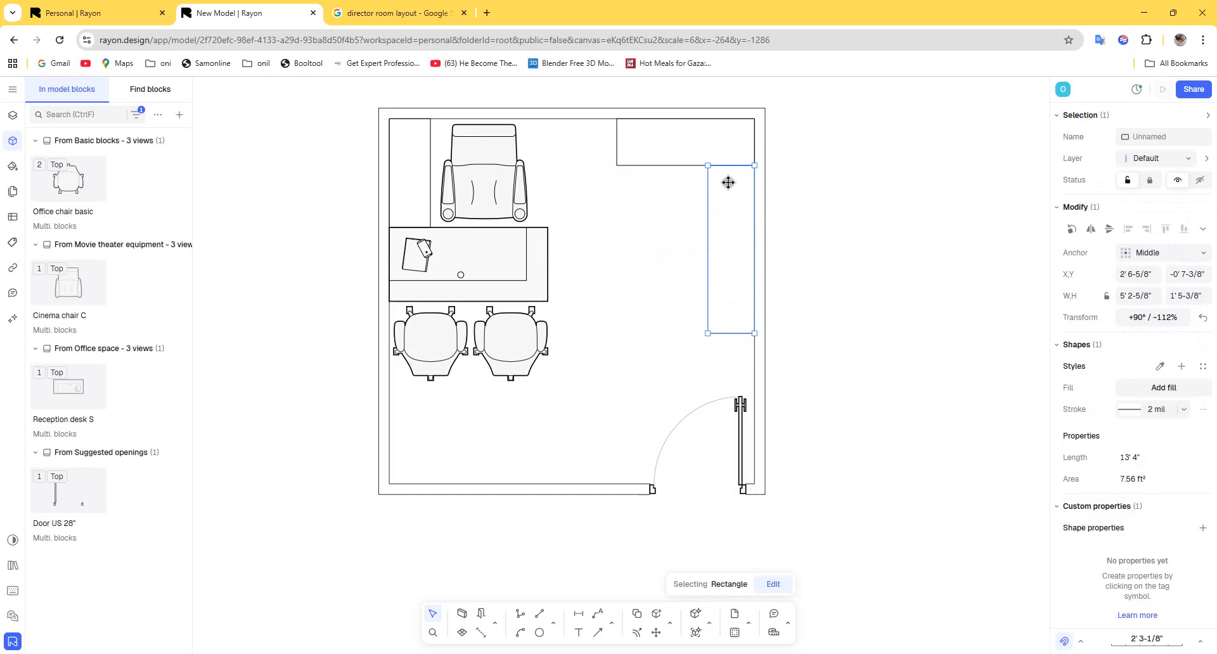
drag(733, 167, 730, 142)
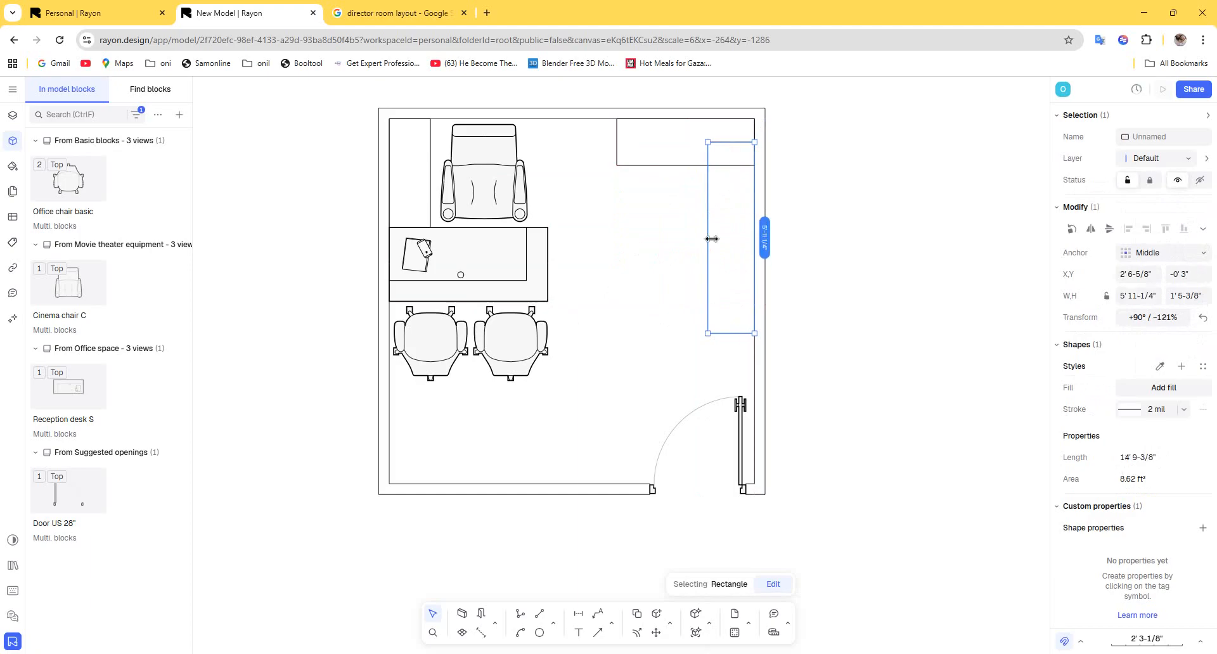
Trim the overlapping lines of the two corner rectangles so they form one L-shaped unit outline.
drag(745, 227, 650, 130)
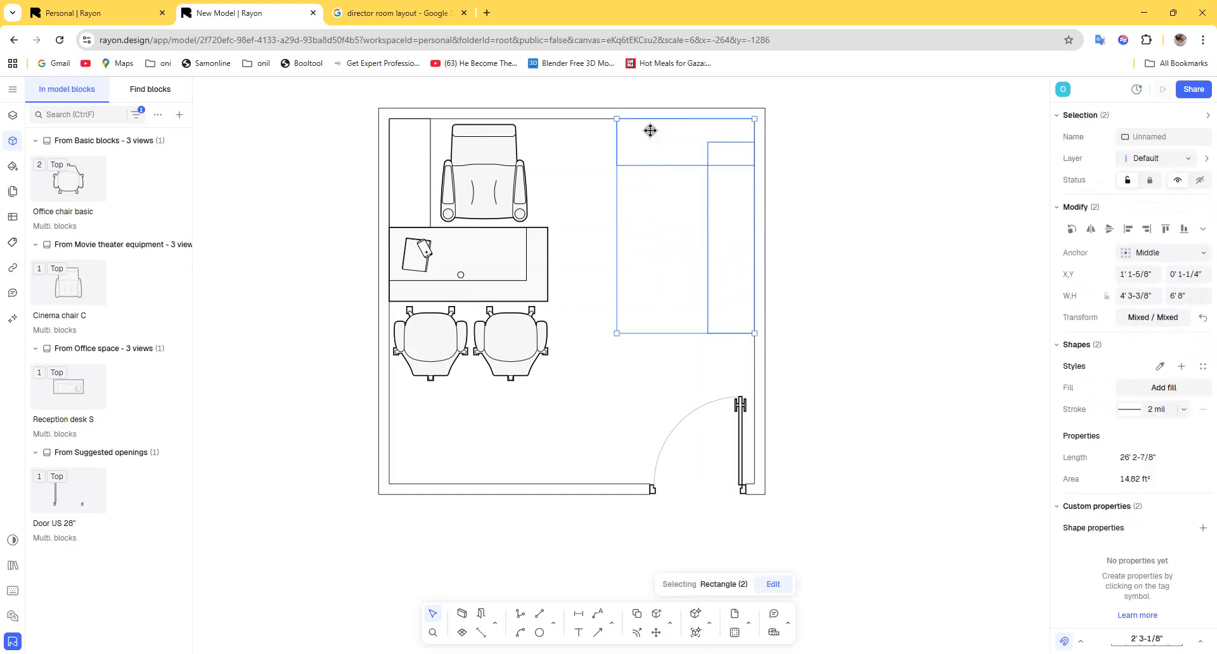
text(tr)
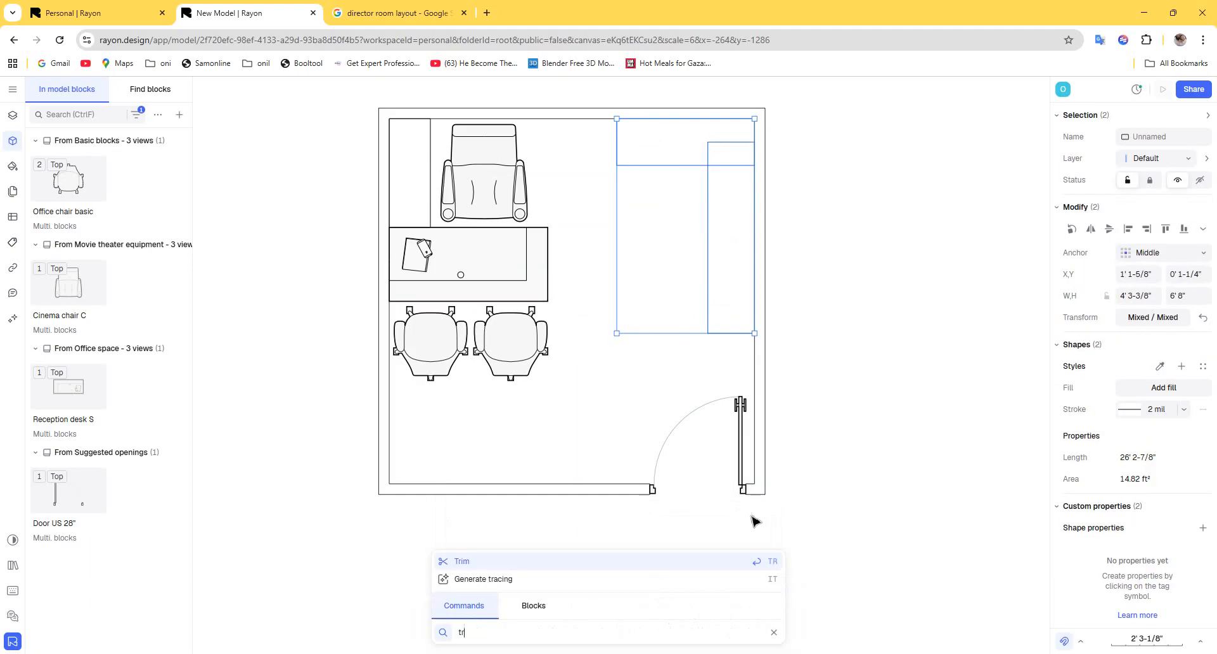
click(667, 563)
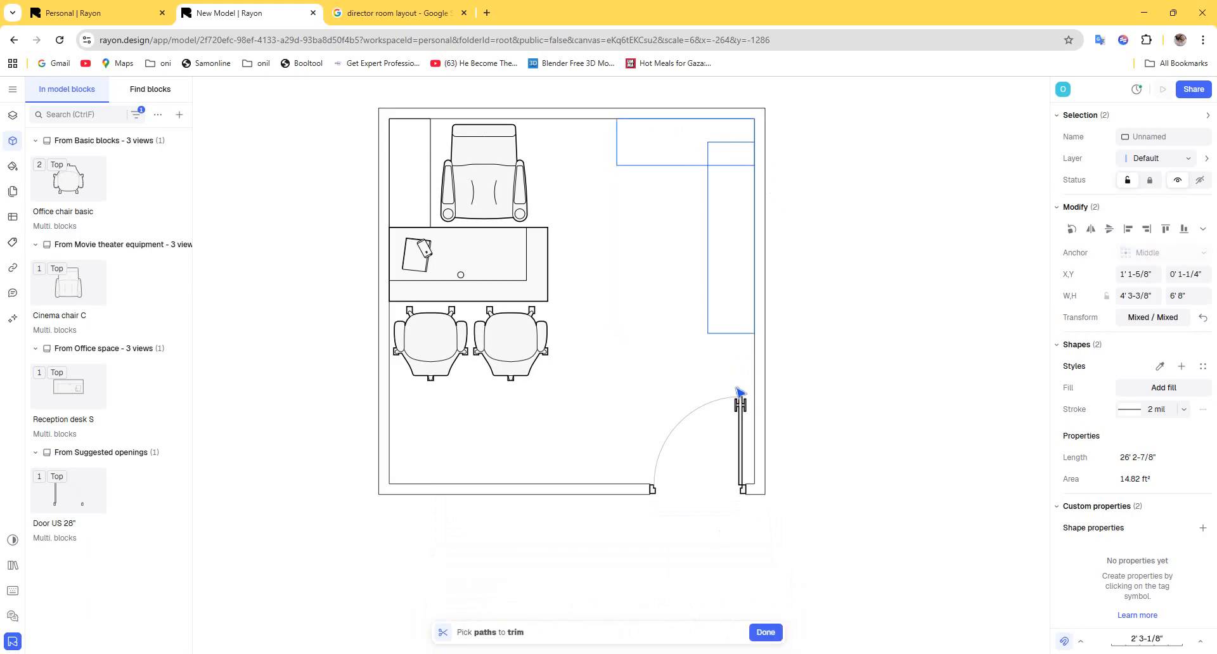
click(732, 133)
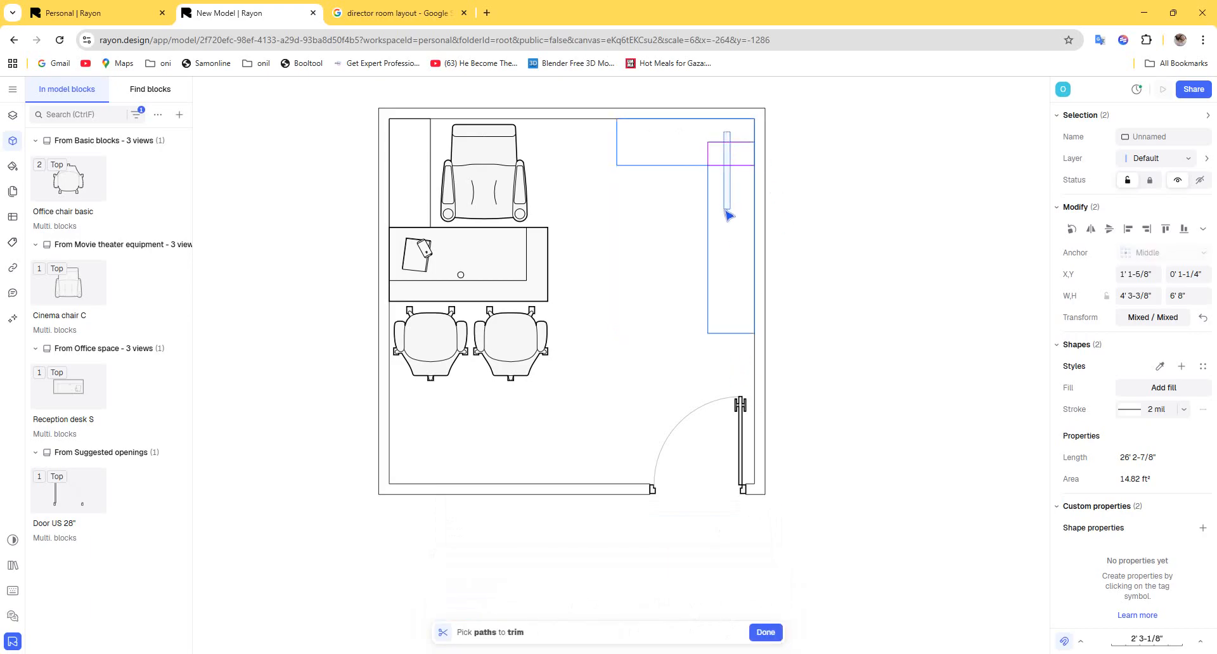
click(767, 633)
click(621, 431)
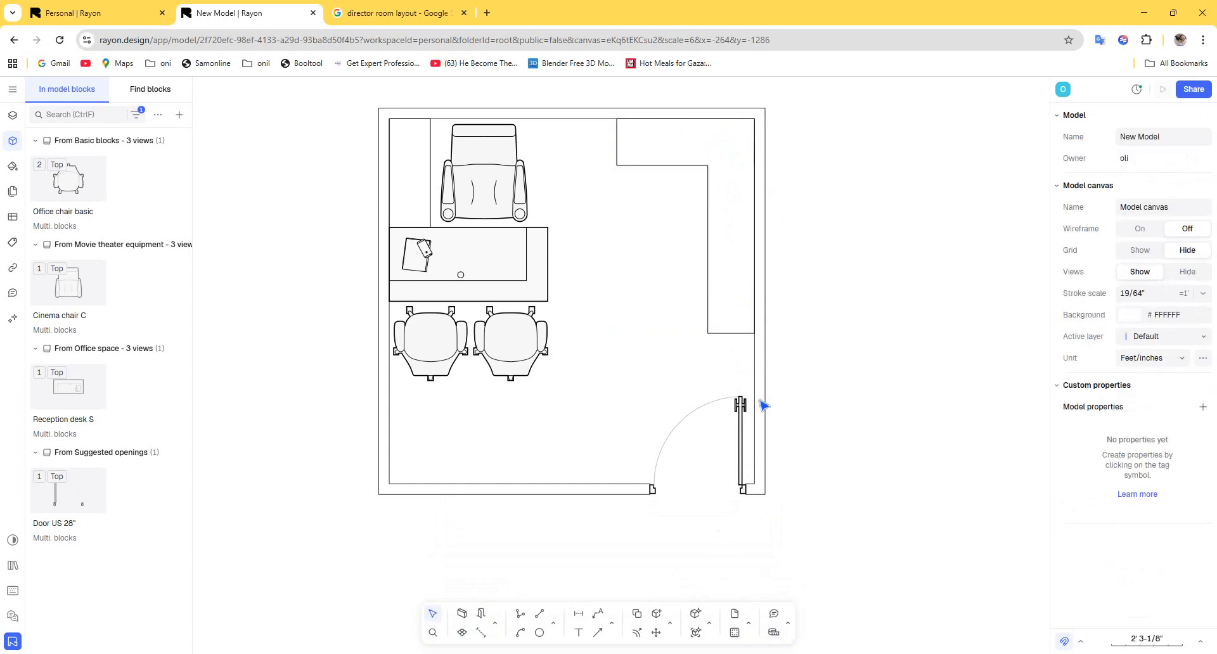
Fill both paths of the L-shaped corner unit with solid light grey D1D1D1.
click(715, 304)
click(733, 201)
drag(732, 201, 632, 143)
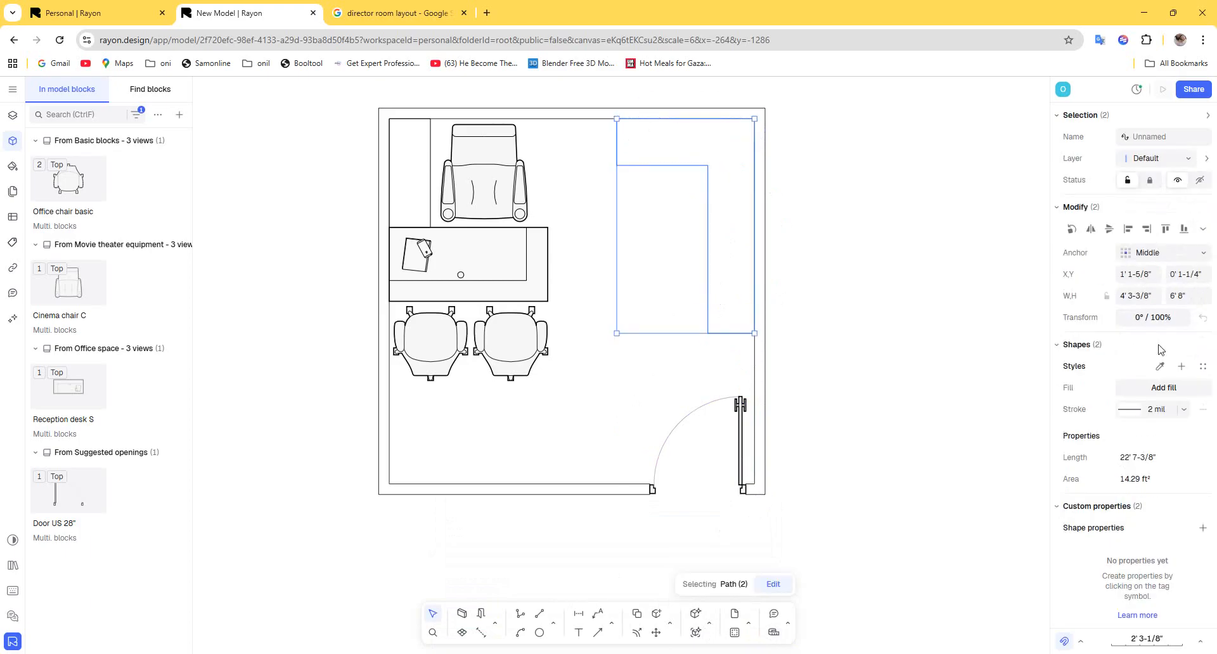
click(1150, 398)
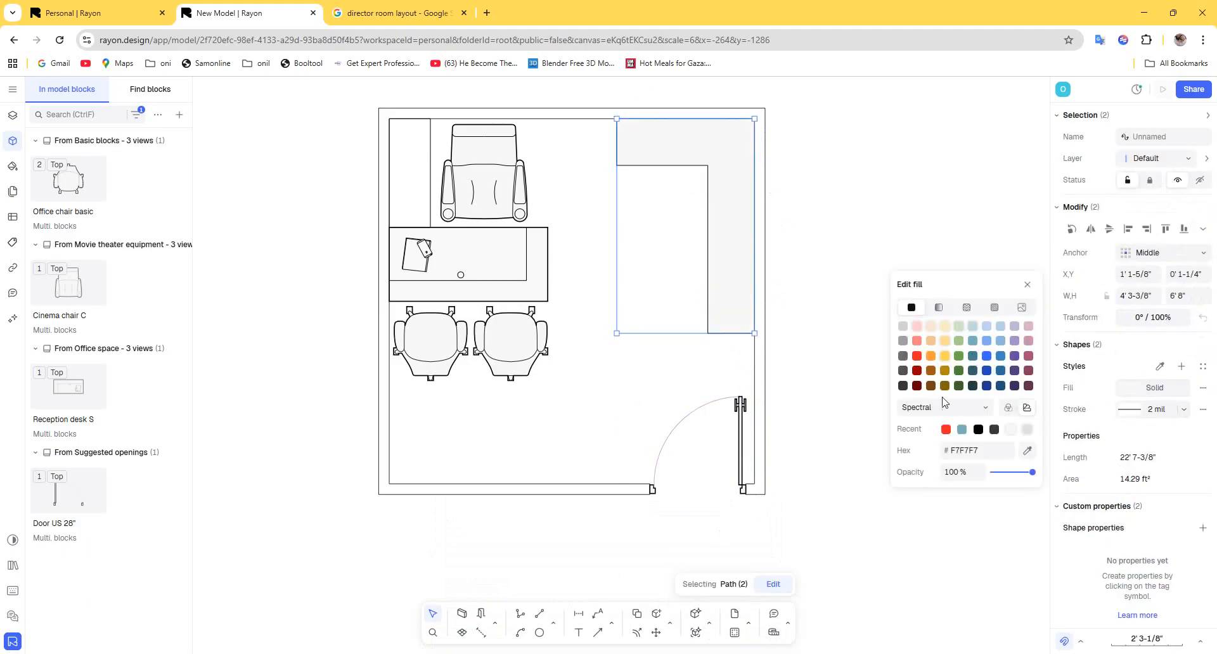
click(918, 386)
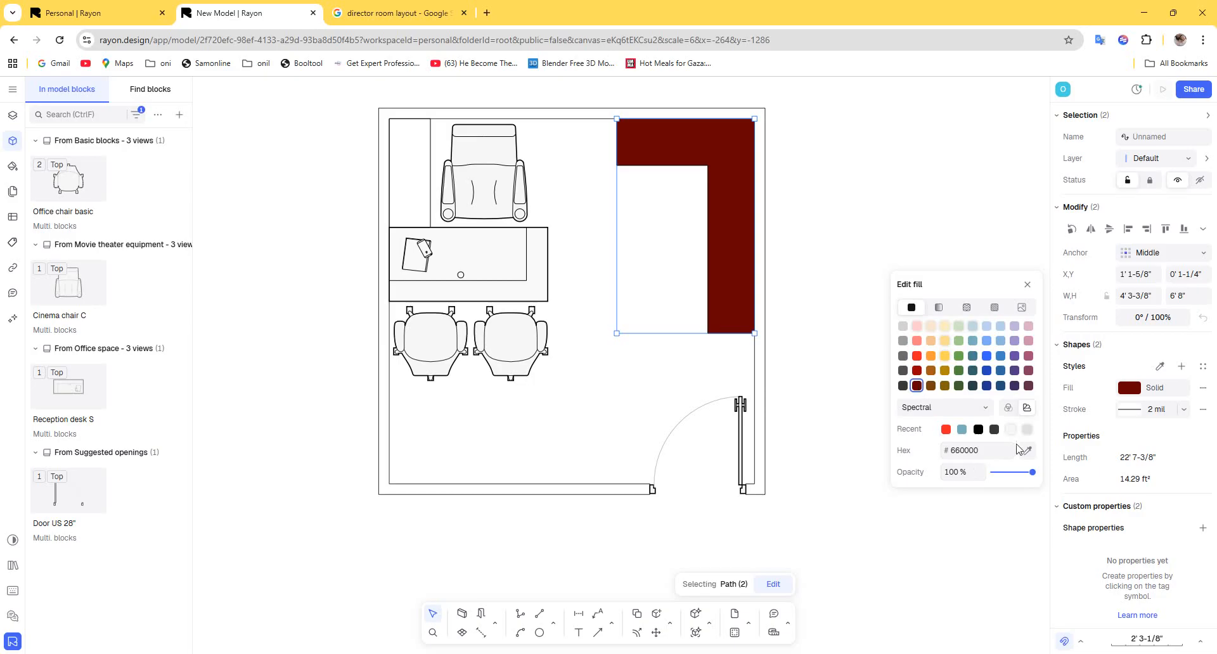
click(902, 342)
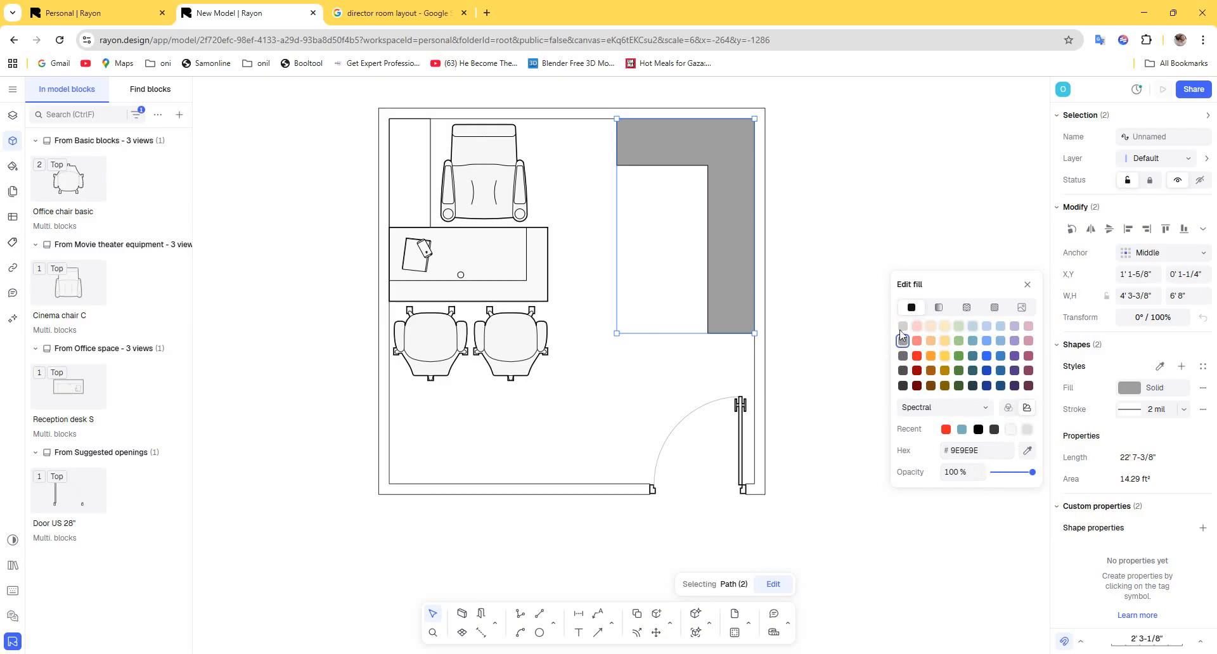
click(903, 327)
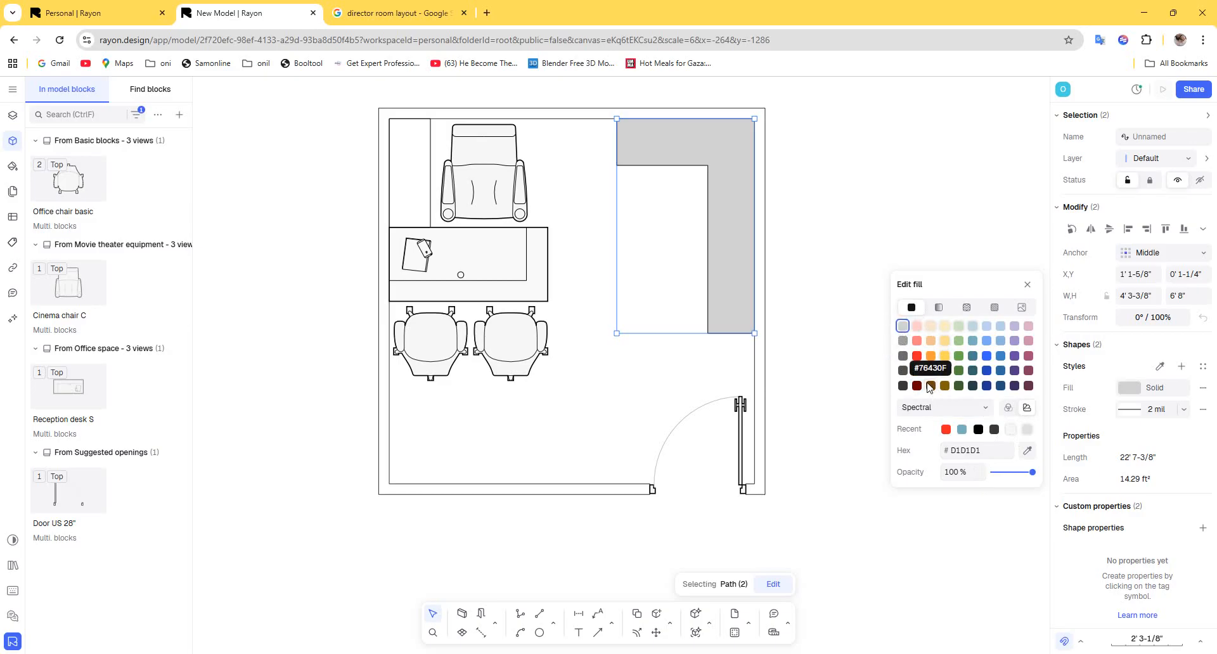
click(661, 347)
click(650, 357)
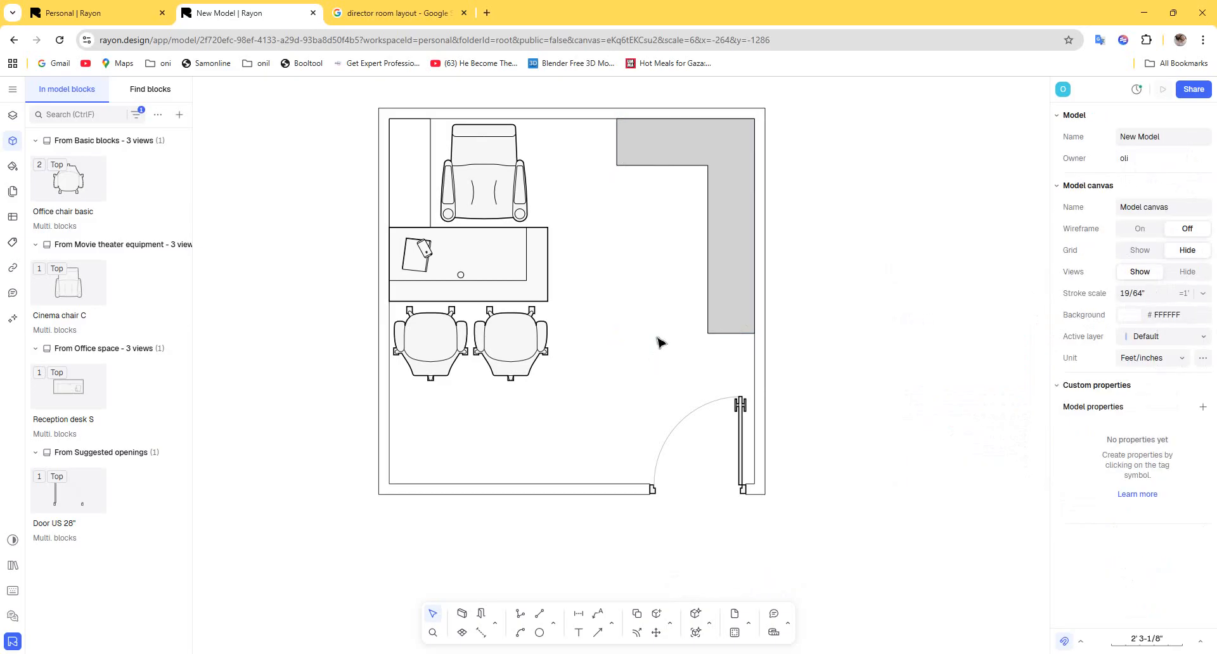
Find the Sofa basic block and place it, rotated 180°, with its back against the lower wall just left of the door.
middle_drag(660, 343, 714, 308)
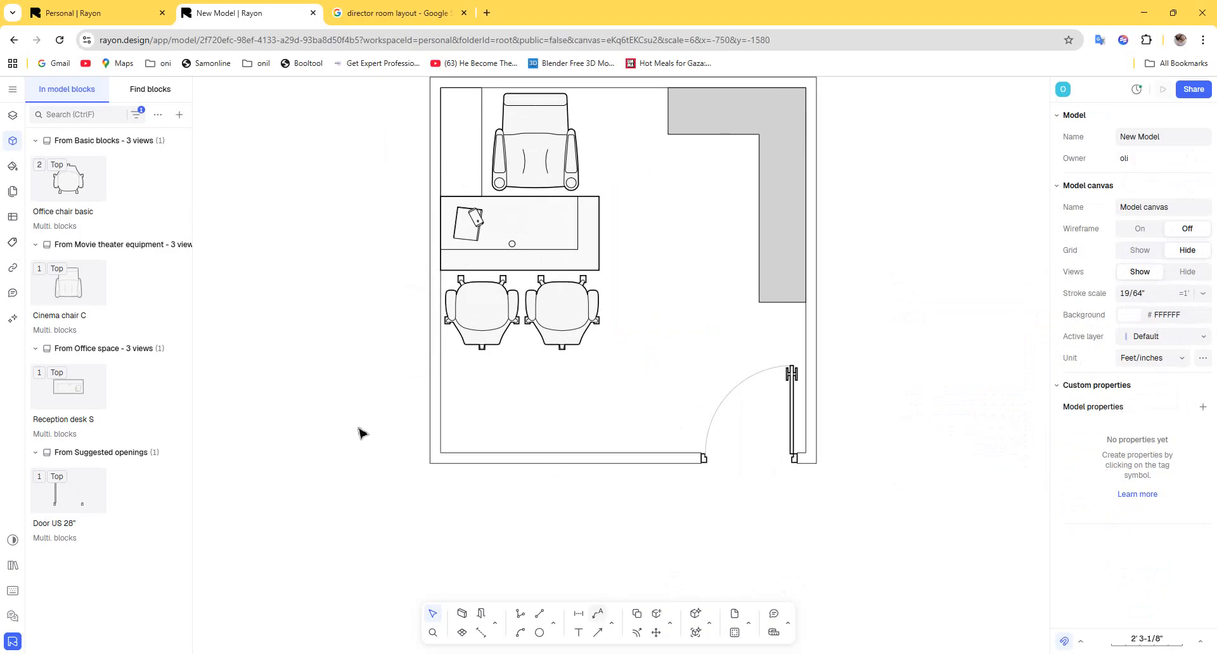
click(150, 90)
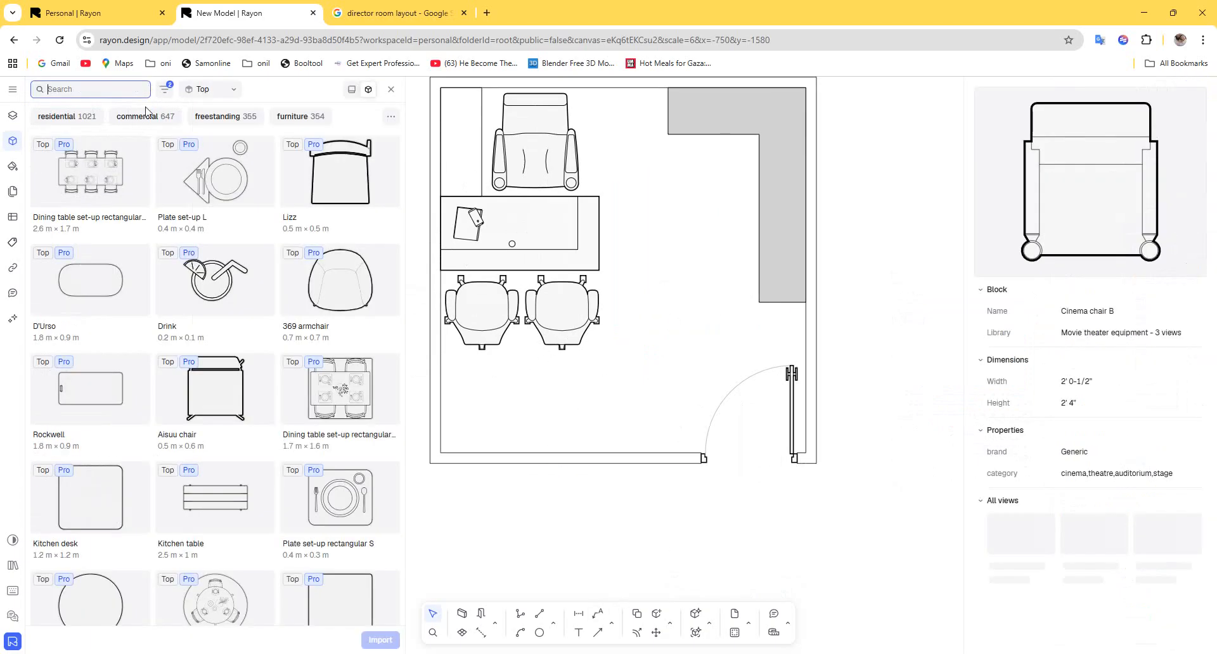
text(sofa)
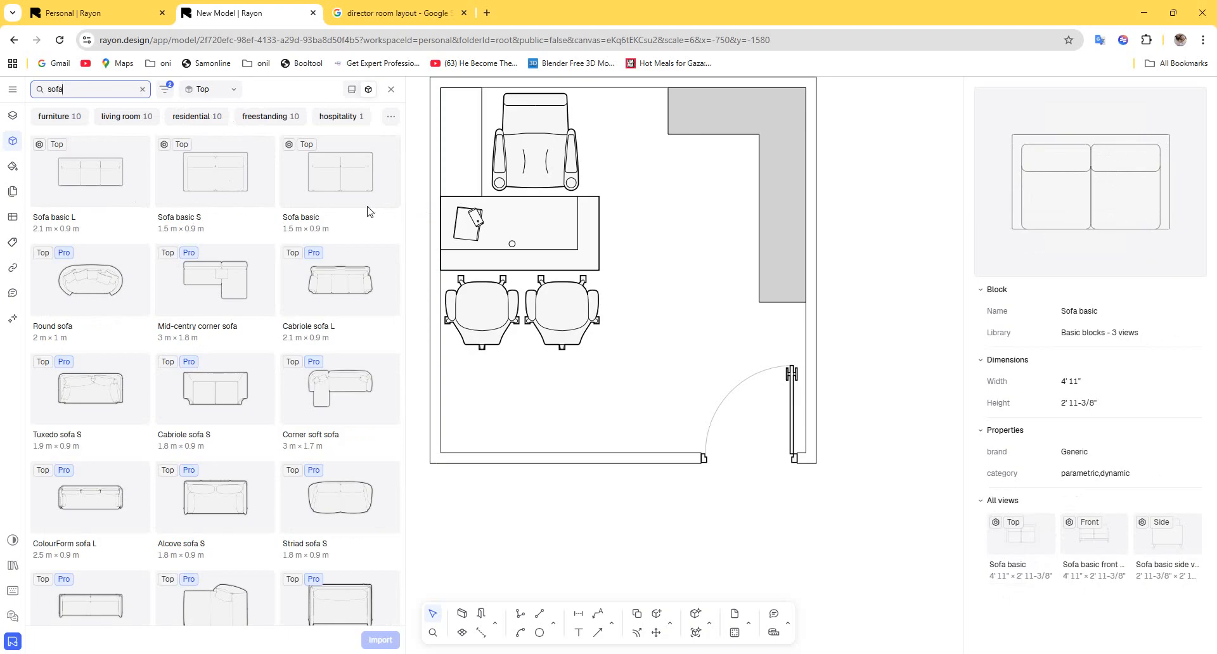
drag(362, 202, 506, 384)
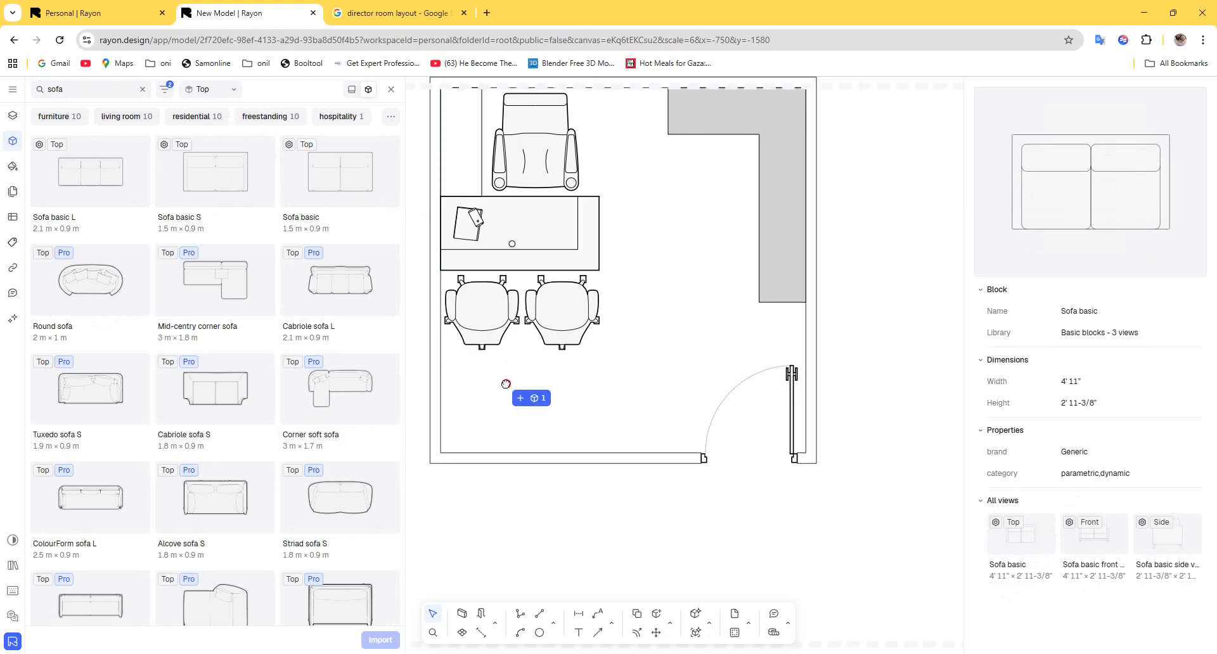
drag(518, 432, 518, 432)
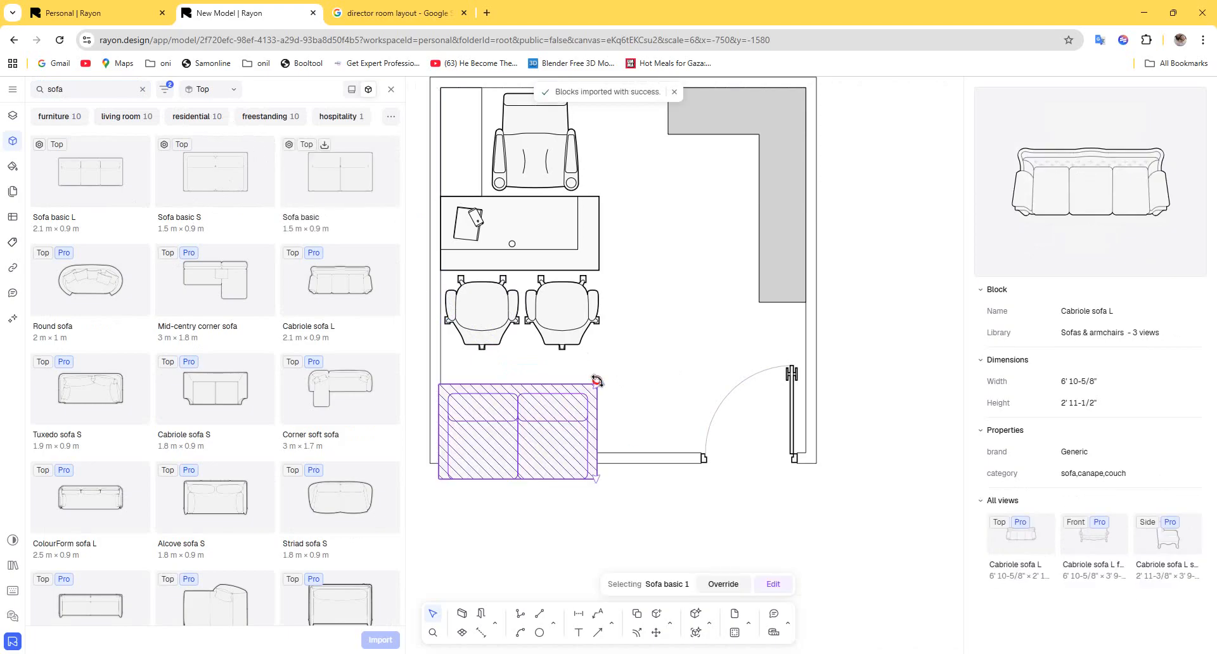
drag(597, 380, 555, 460)
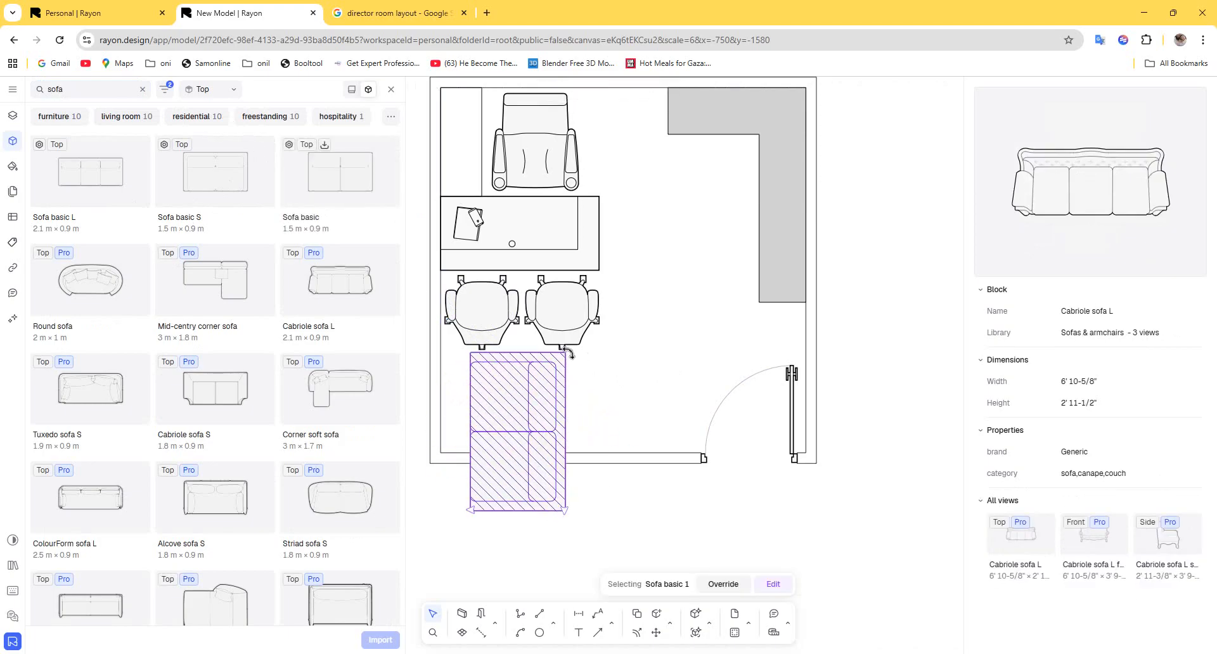
drag(569, 353, 638, 428)
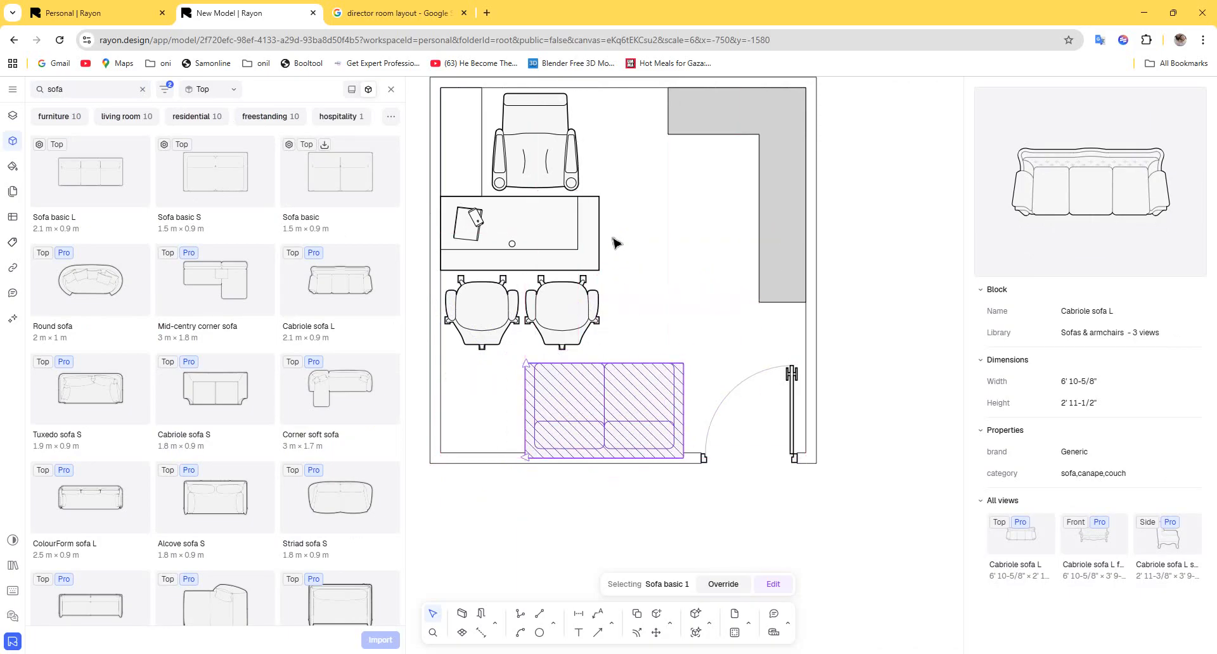
middle_drag(616, 243, 451, 290)
click(590, 240)
middle_drag(523, 201, 836, 248)
click(827, 302)
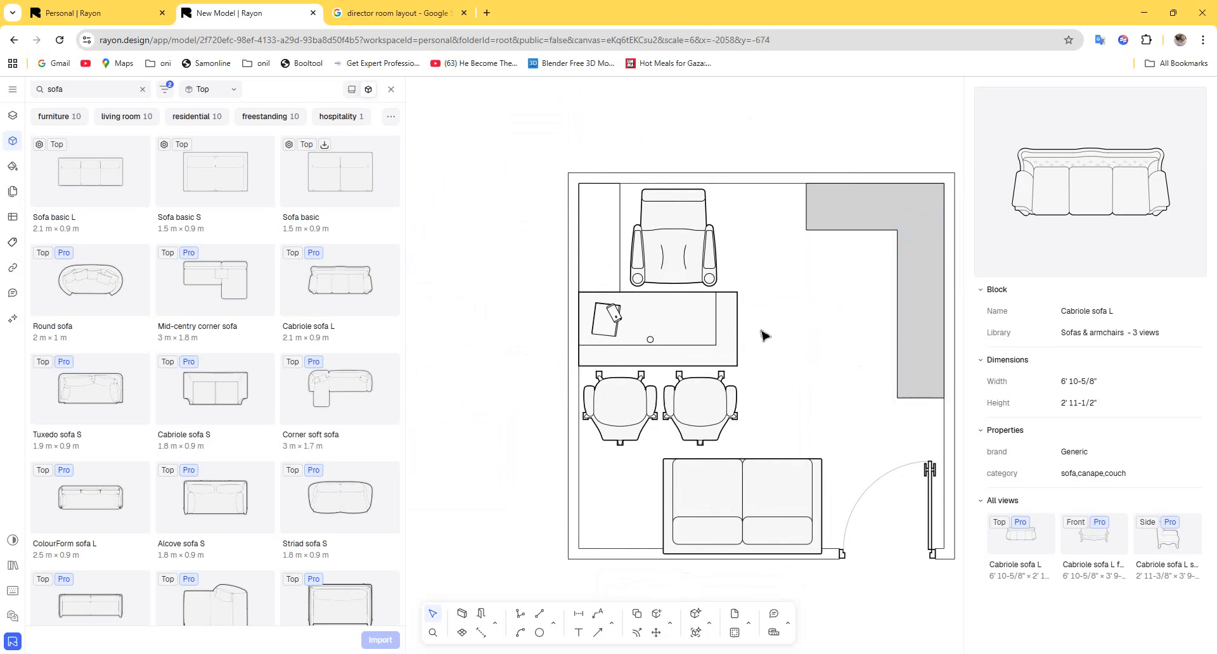
click(701, 333)
click(707, 258)
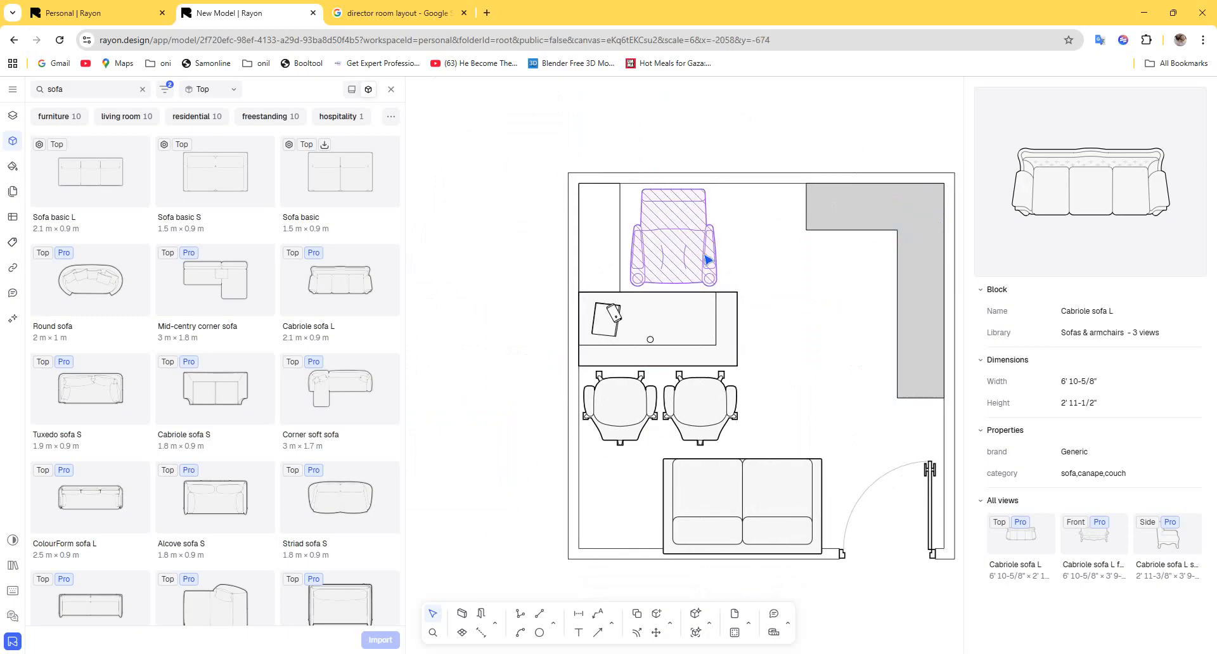
click(492, 286)
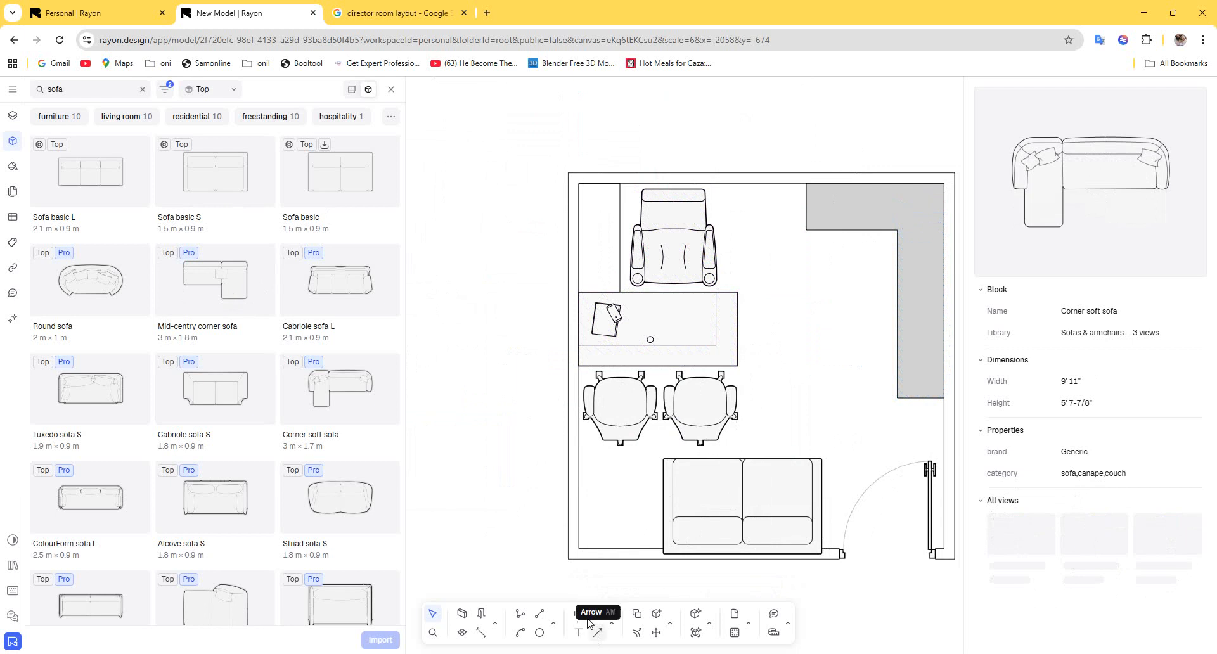
Add a vertical dimension from the desk's upper-right corner to the upper wall's inner face, placed beside the cinema chair.
key(d)
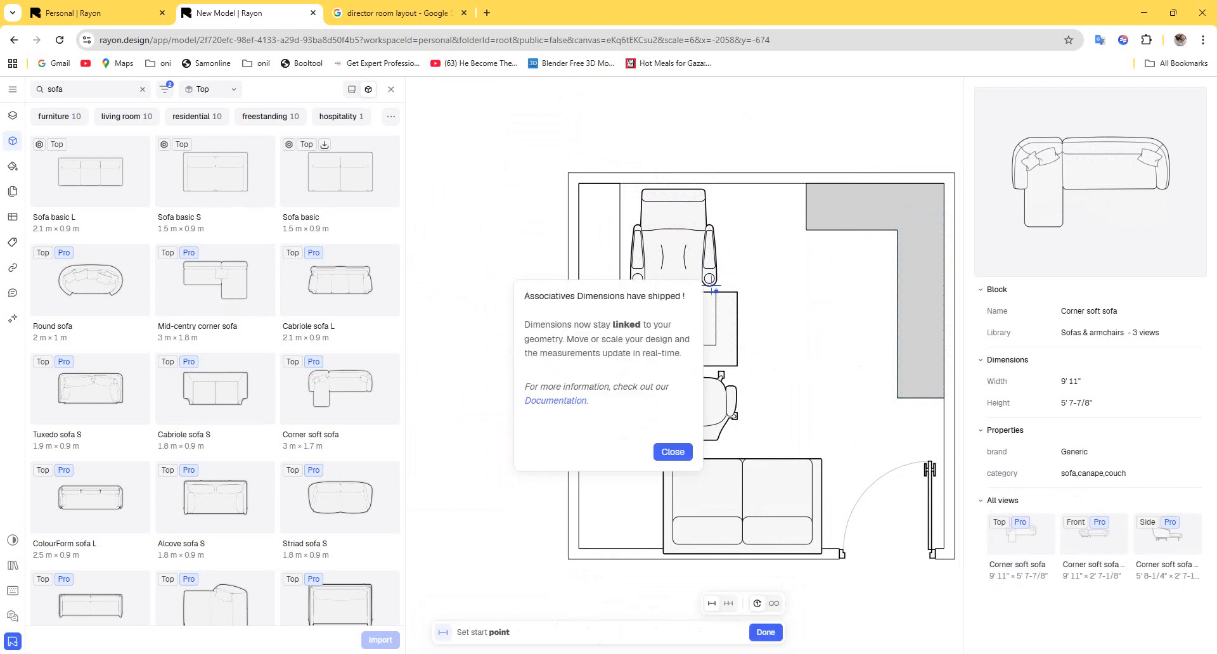
click(674, 449)
click(392, 88)
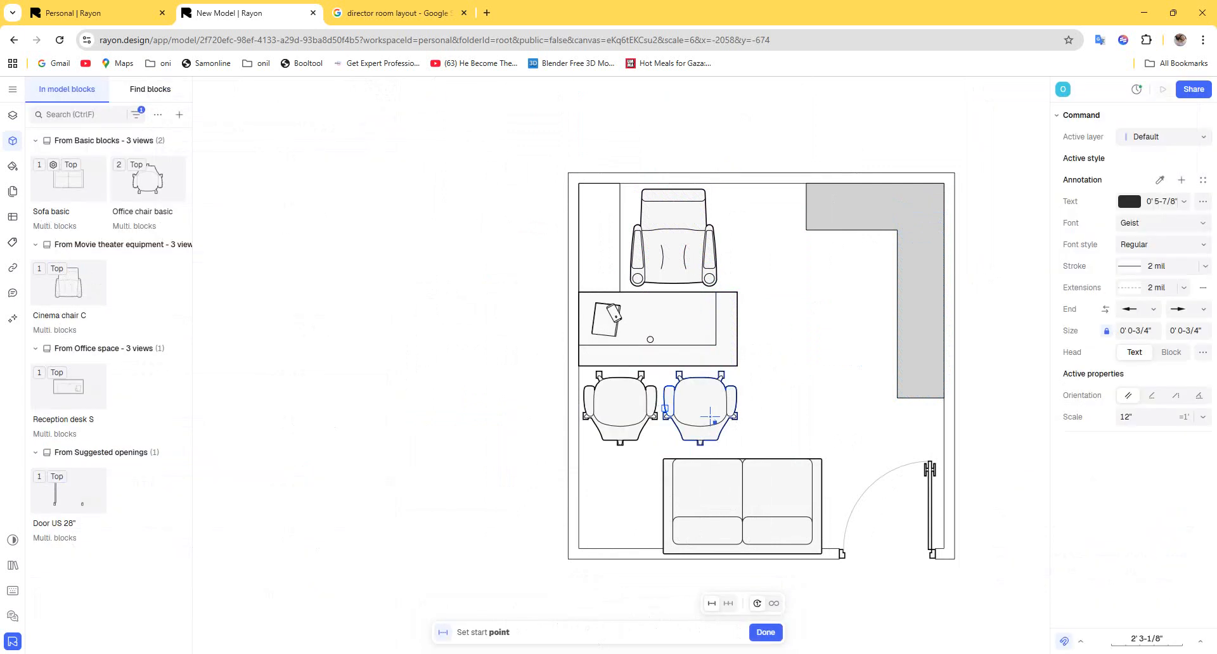
click(738, 292)
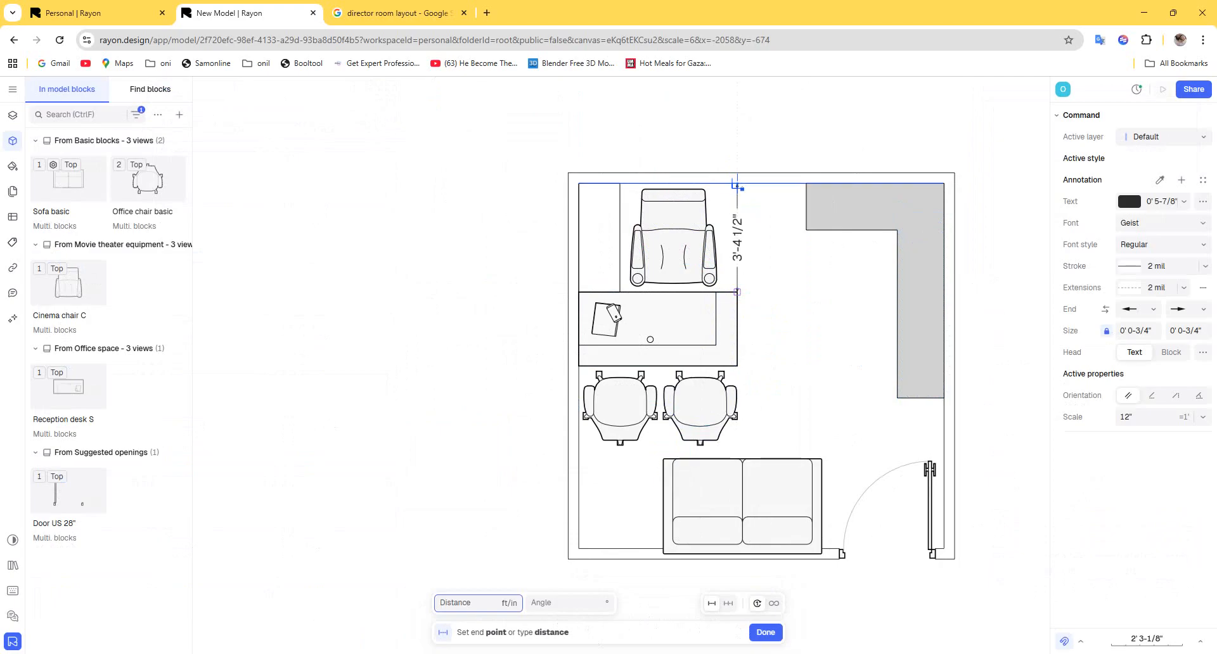
click(739, 184)
click(758, 238)
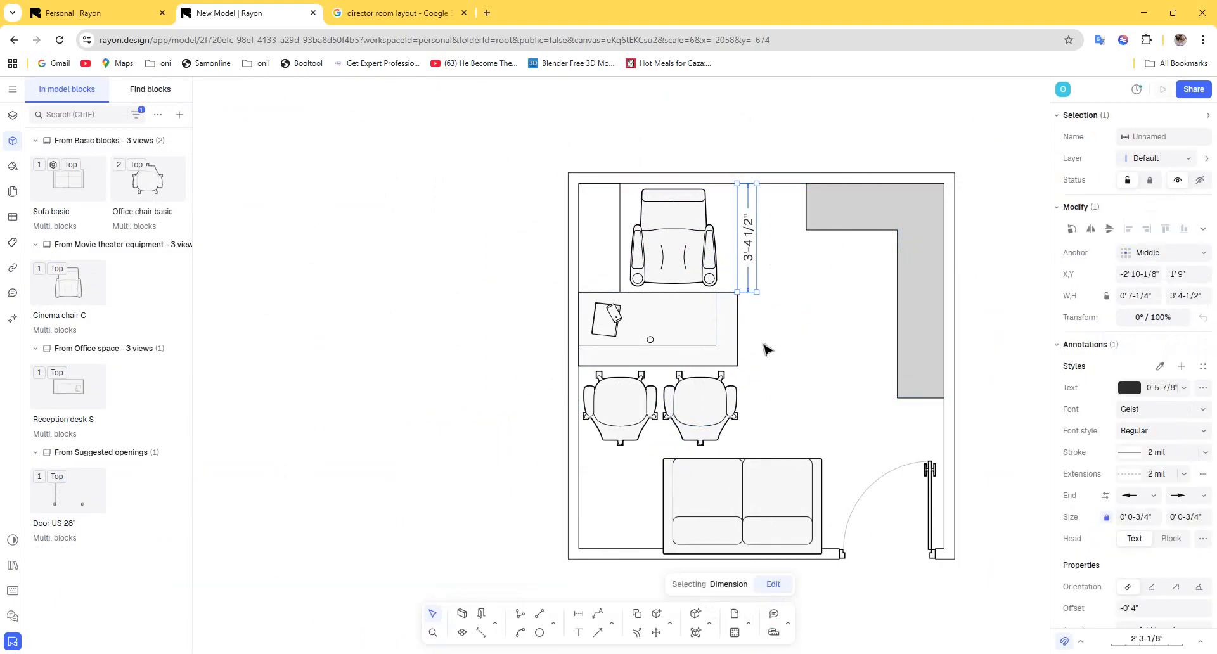
click(761, 343)
Scale the cinema chair down to about 2' 0-1/2" by 2' 3-1/2" and shift it slightly up and left behind the desk.
click(693, 249)
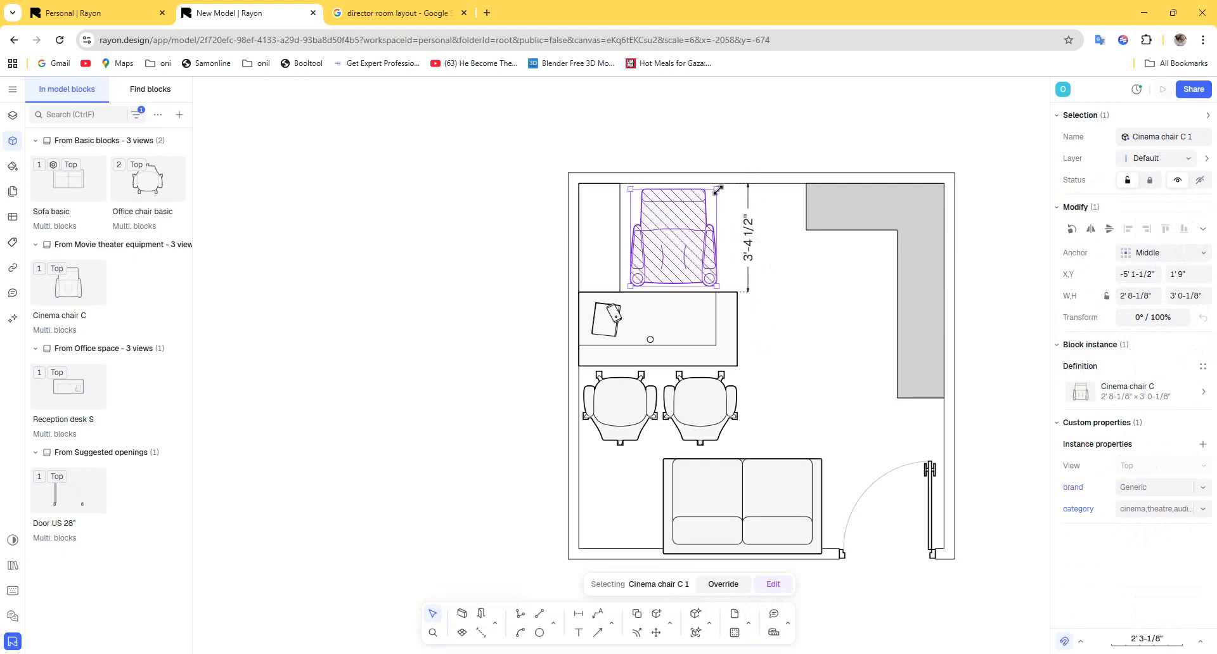
drag(718, 188, 696, 216)
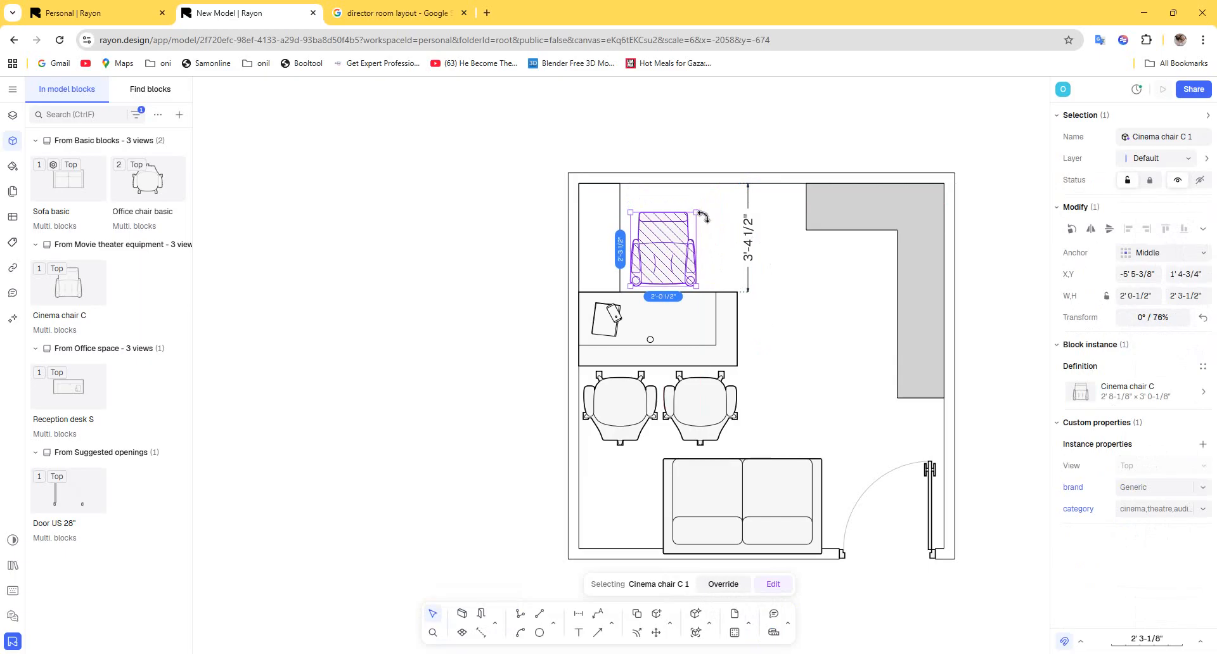
click(704, 218)
mouse_move(654, 254)
mouse_down()
mouse_move(665, 244)
mouse_move(652, 253)
mouse_up()
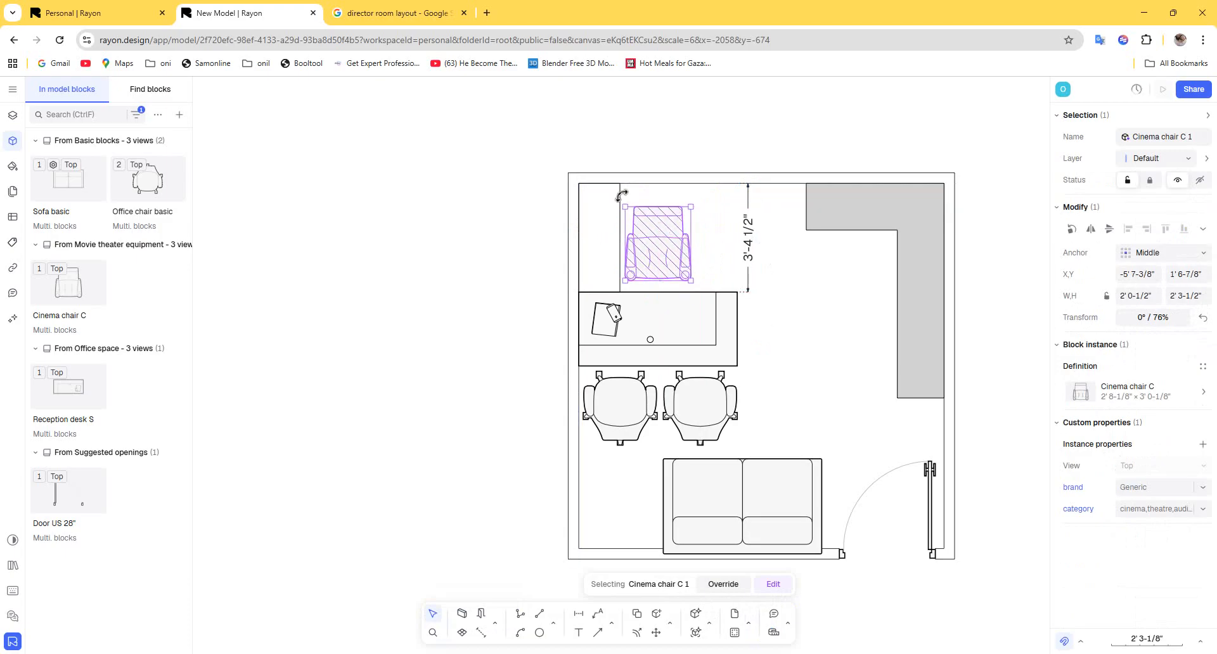
Shorten the side rectangle to about 3'-0" and move it with the desk and all chairs up to the upper wall.
click(611, 189)
drag(610, 185, 610, 196)
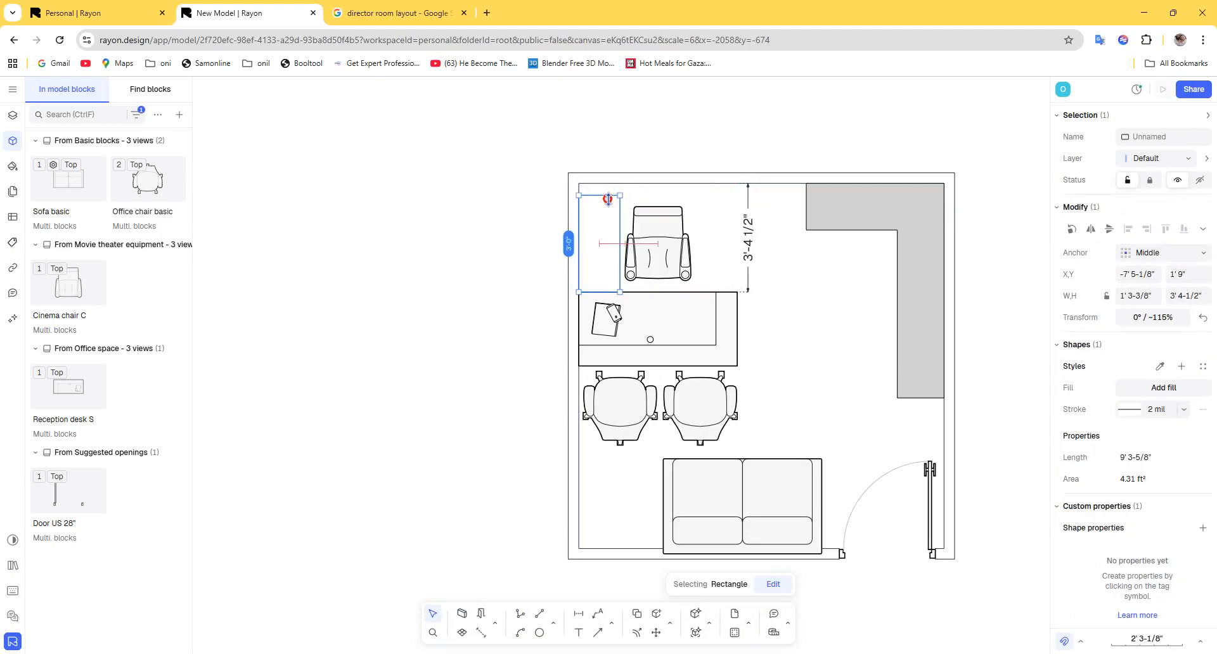
click(758, 360)
drag(789, 413, 644, 295)
click(797, 372)
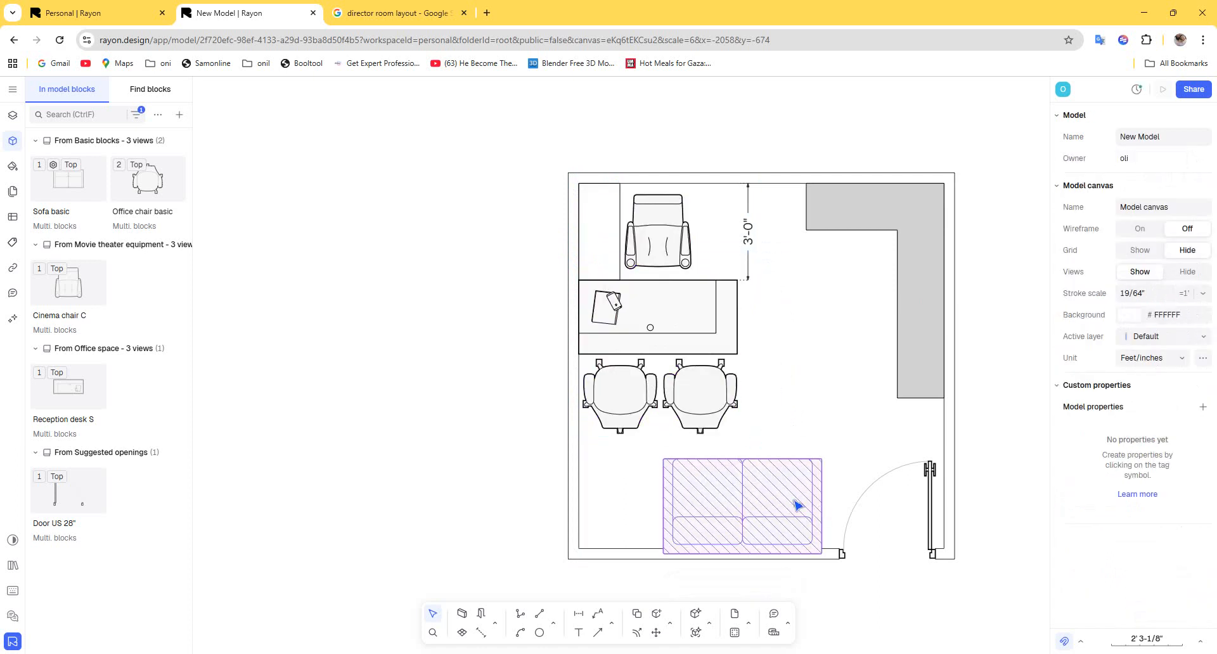
Move the sofa slightly up and left so its back sits flush with the lower wall's inner face.
mouse_move(798, 505)
mouse_down()
mouse_move(791, 482)
mouse_move(783, 489)
mouse_up()
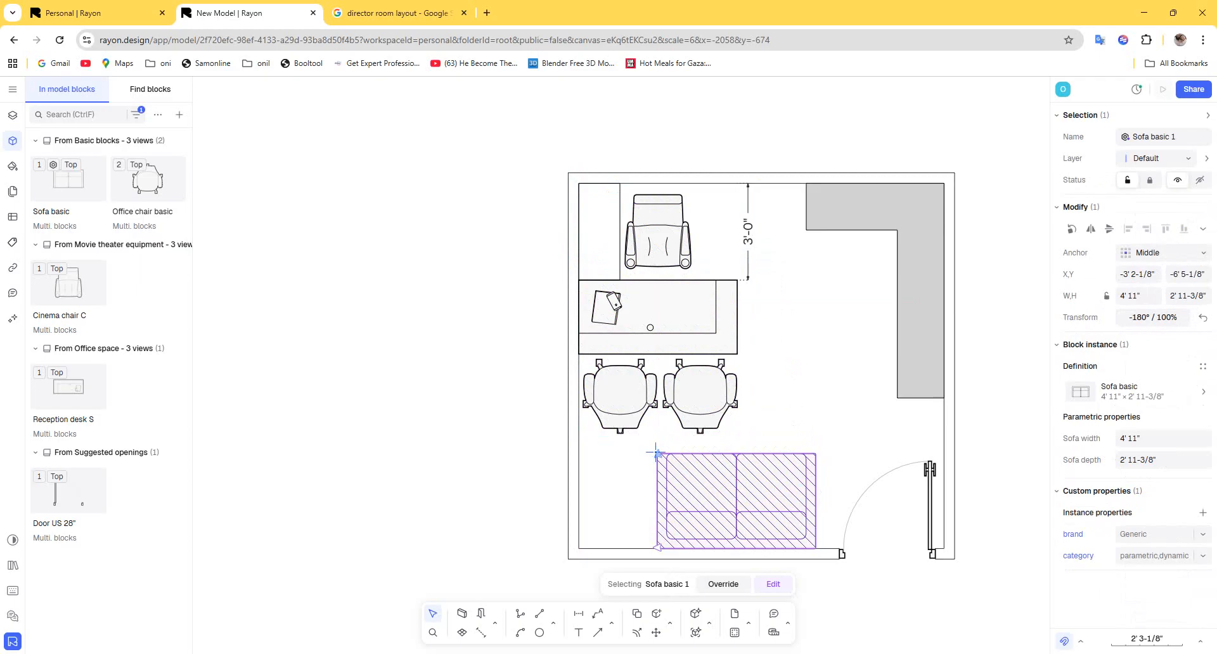
click(656, 453)
click(690, 470)
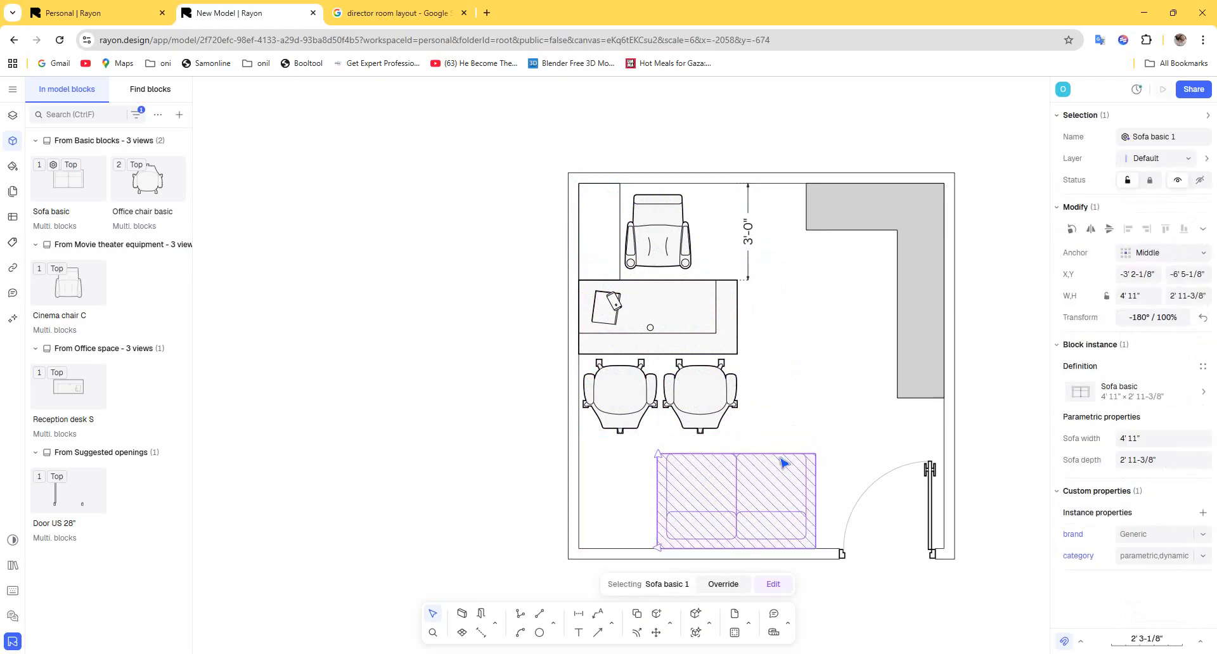
click(828, 442)
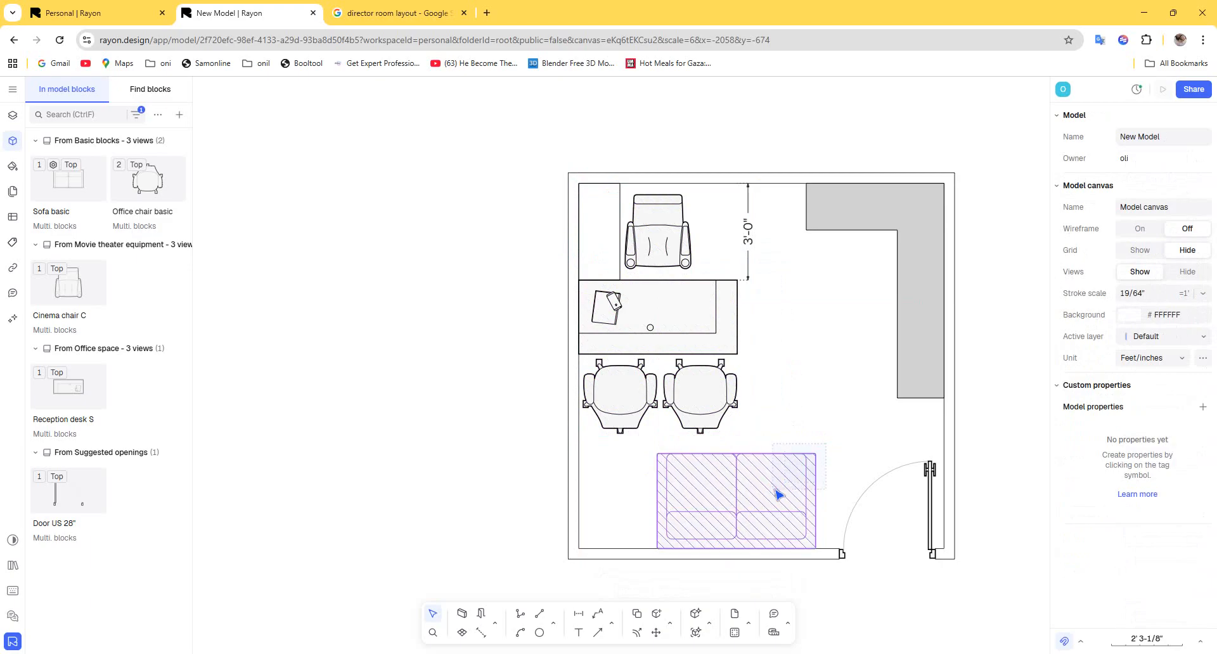
click(809, 470)
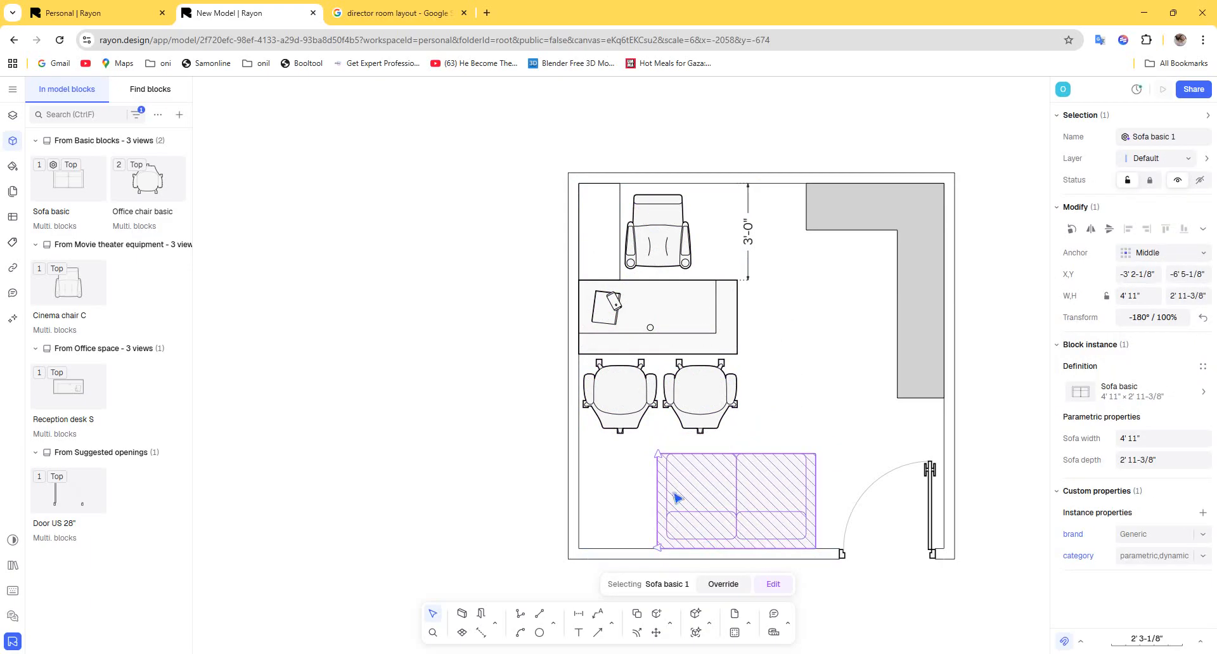
click(655, 452)
click(666, 461)
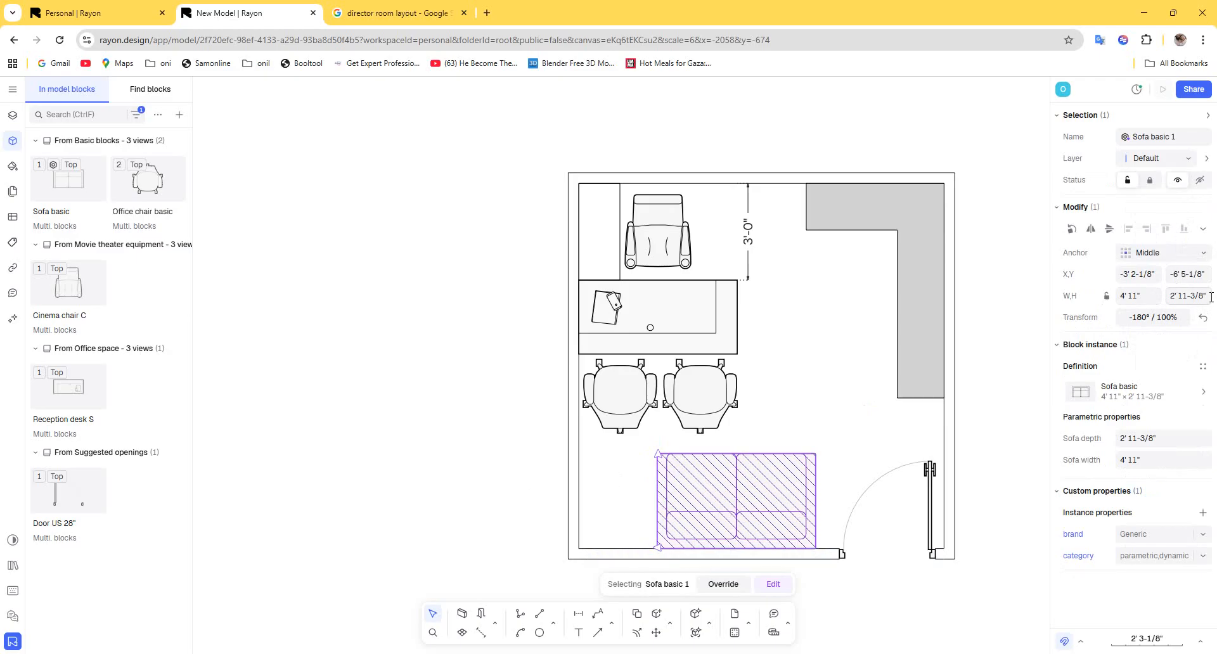
Resize the sofa to 4' wide and 2' deep.
click(1146, 296)
text(3)
click(1186, 295)
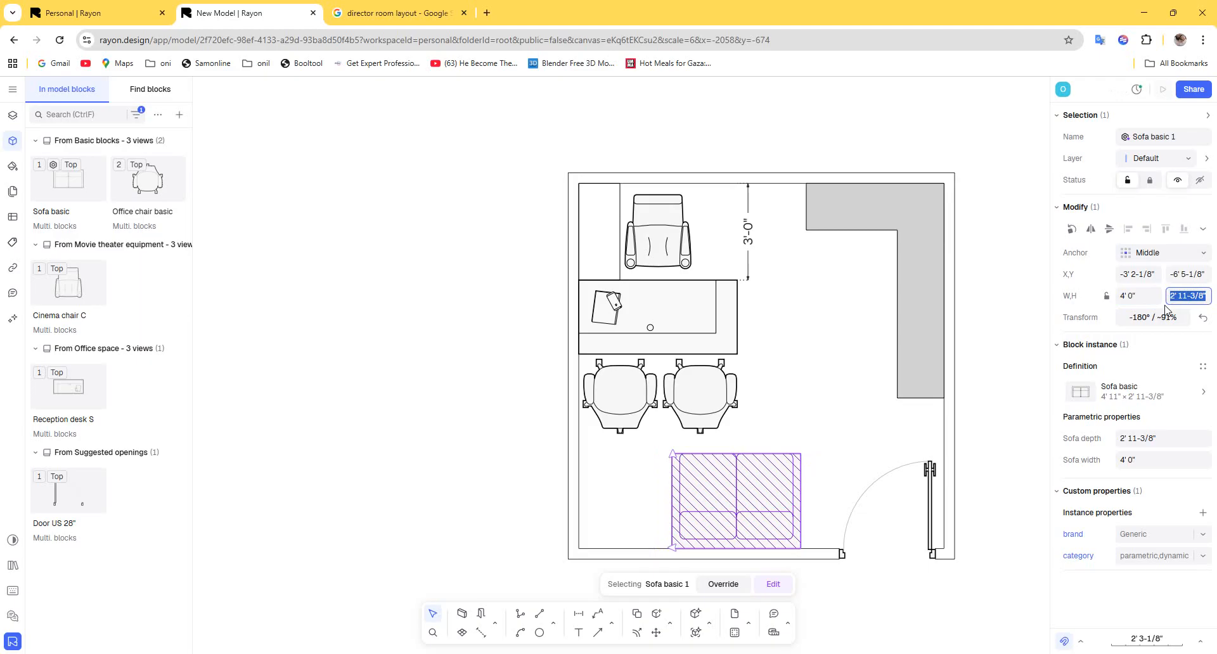
text(2')
Search Google for sofa dimensions in a new browser tab, open the AI Mode answer and check the two-seater depth range.
click(694, 653)
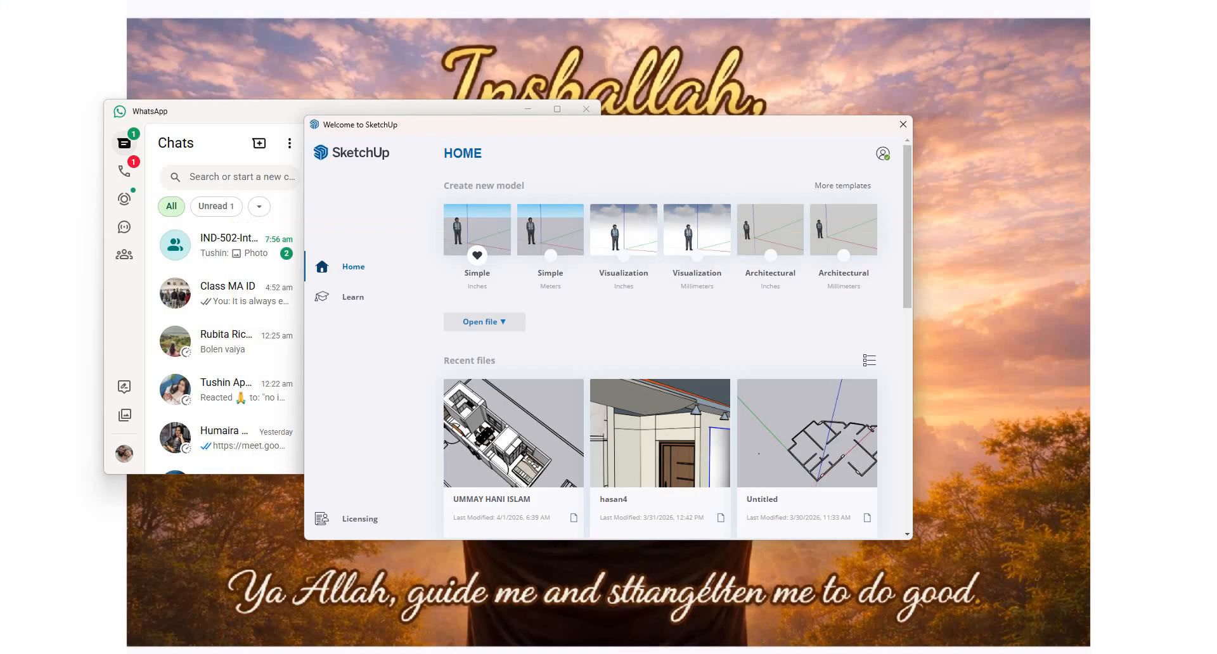
click(694, 653)
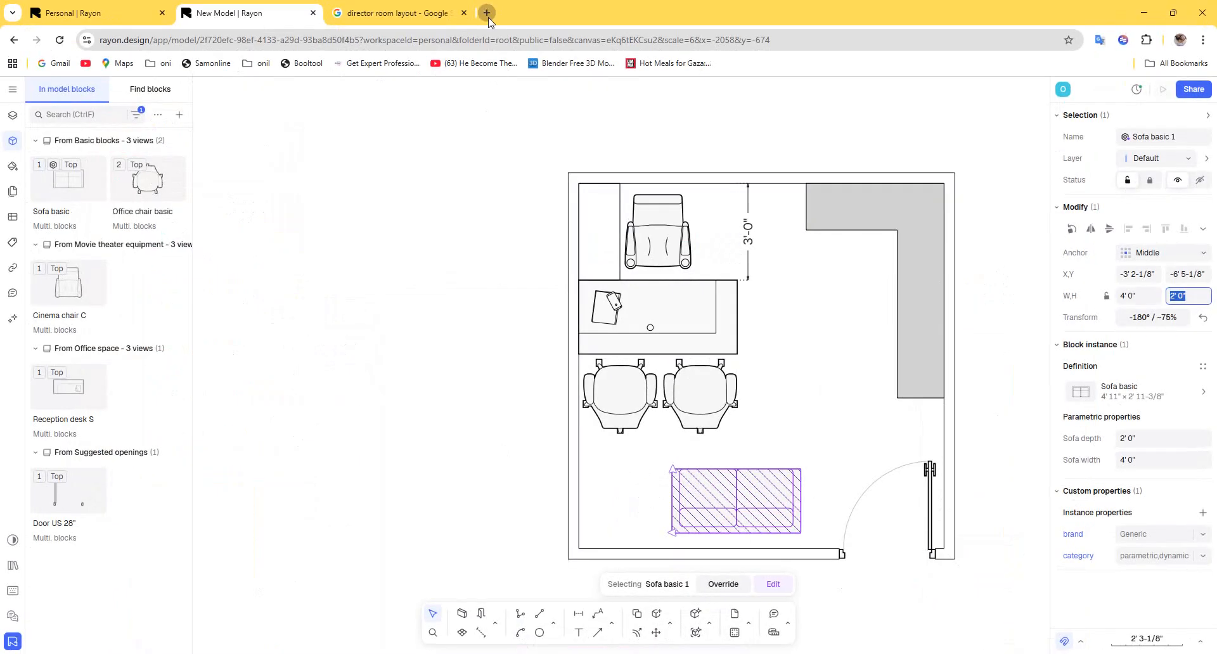
click(487, 13)
text(s)
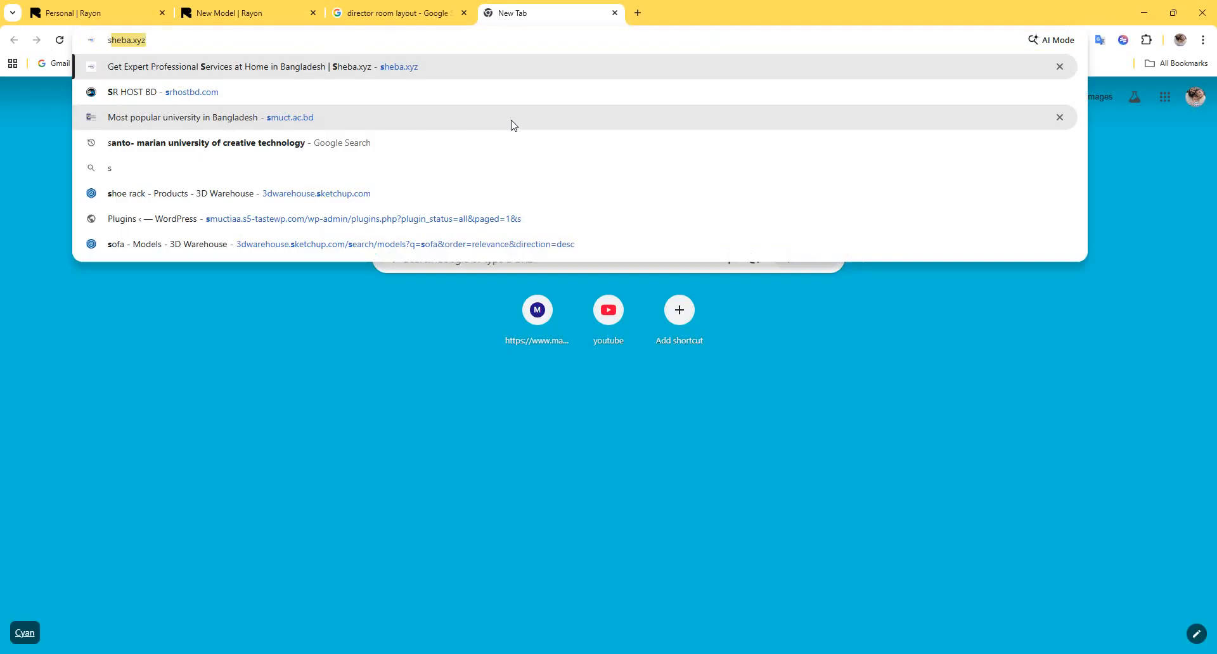
text(ofa d)
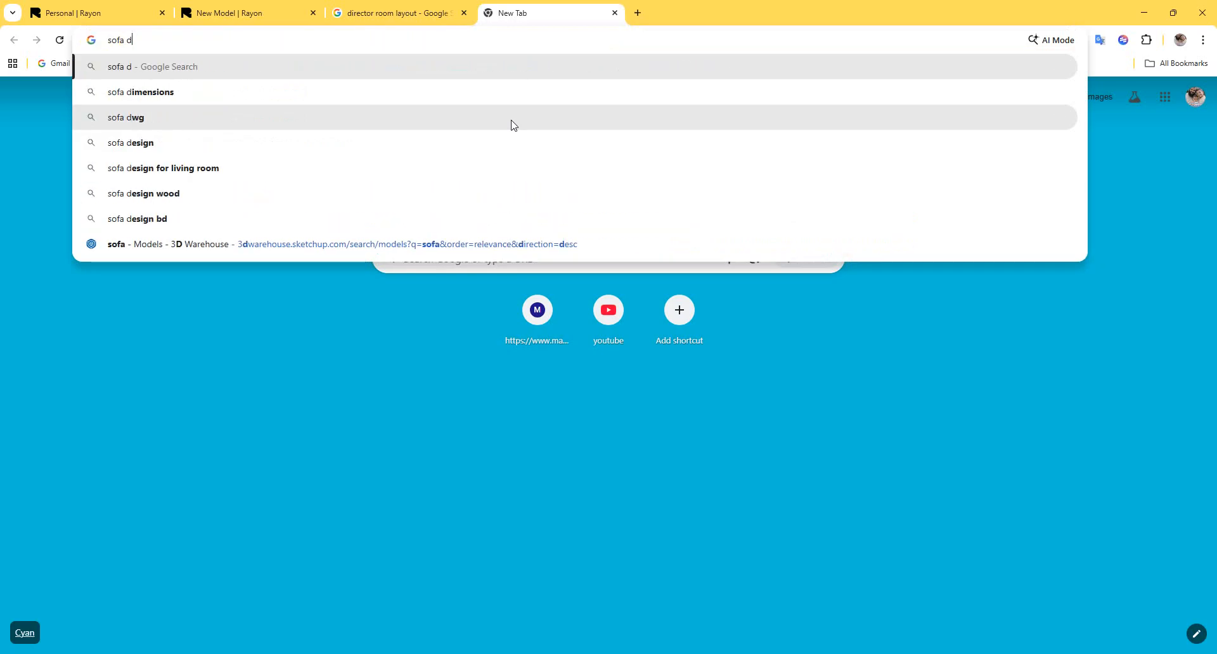
key(Down)
key(Return)
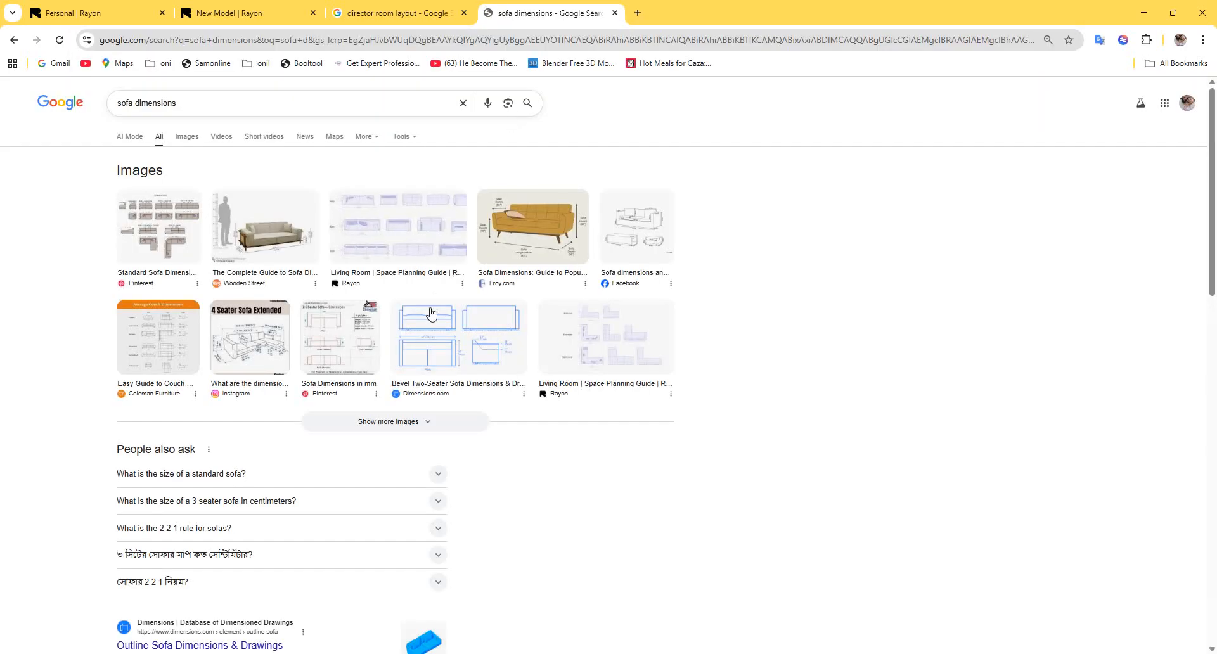
click(141, 137)
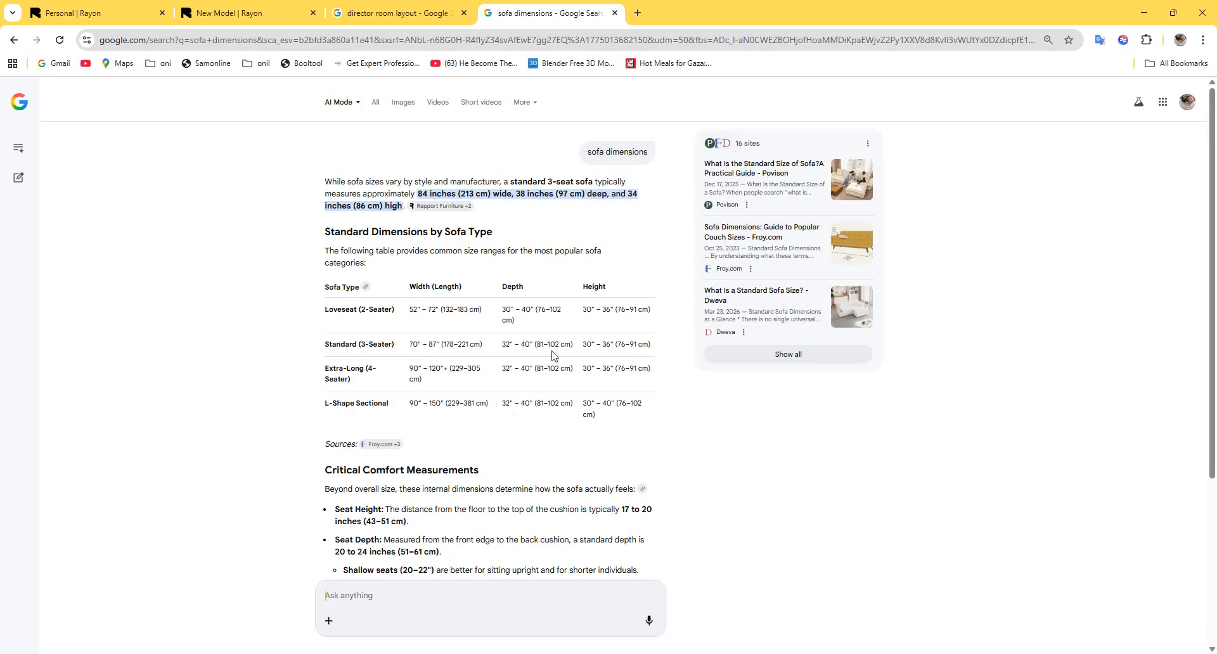
double_click(507, 309)
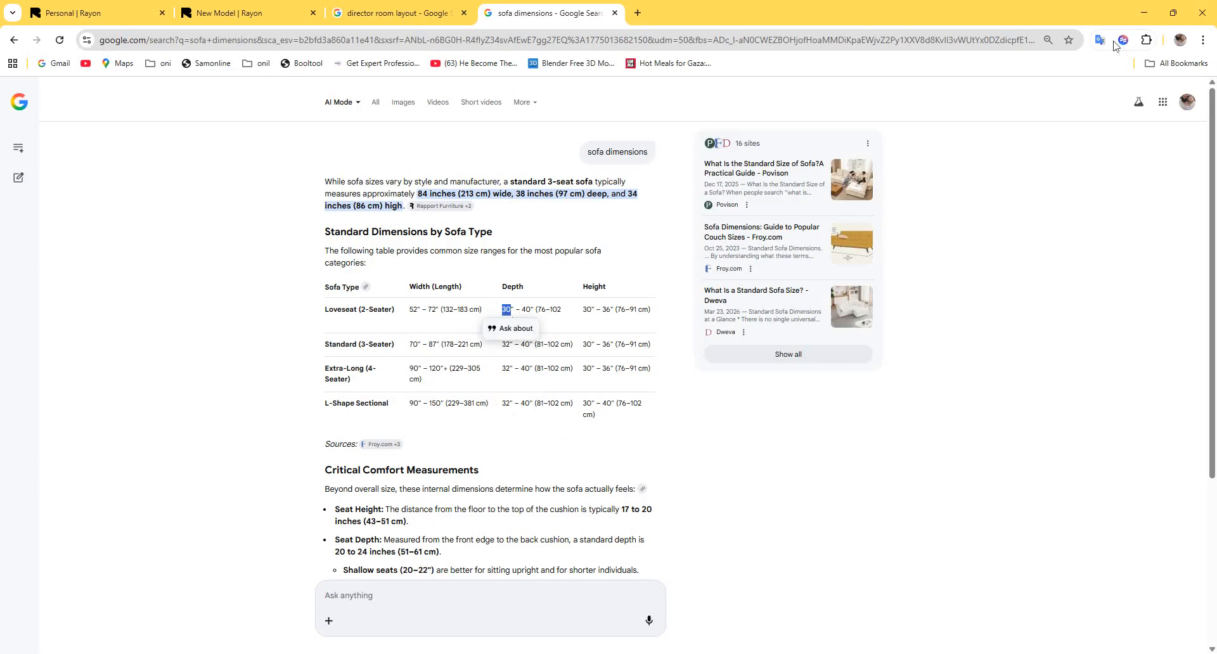
Return to the Rayon model, set the sofa's depth to 30 inches and move it left, back flush against the lower wall.
click(1144, 14)
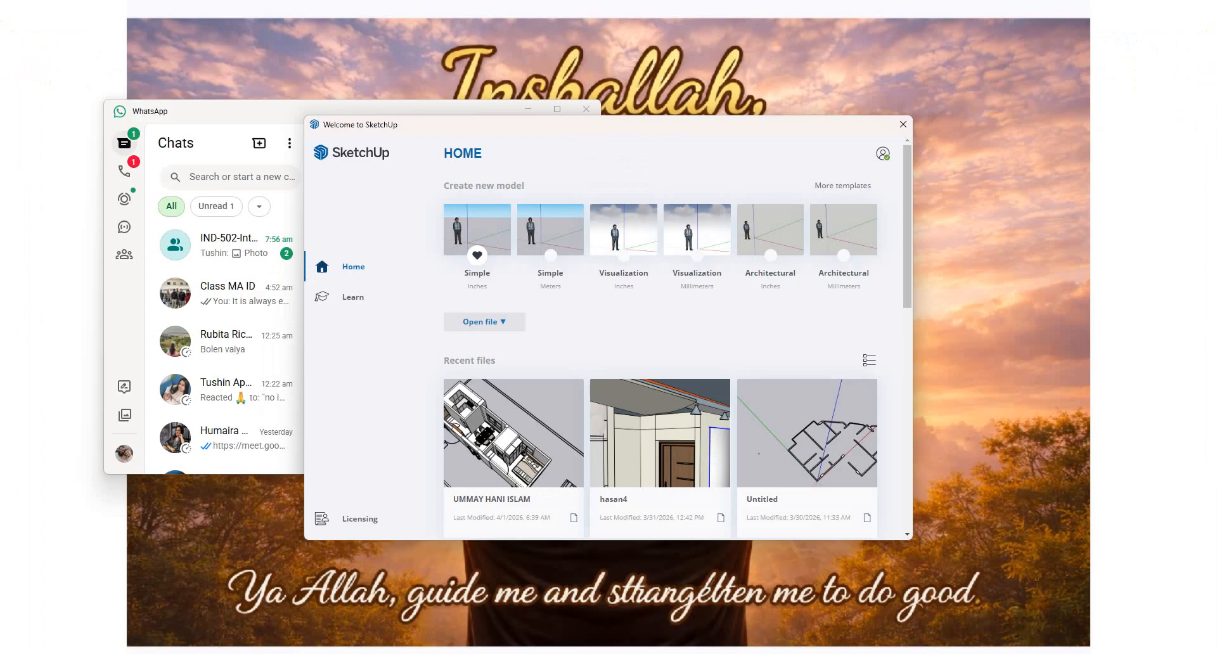
click(746, 642)
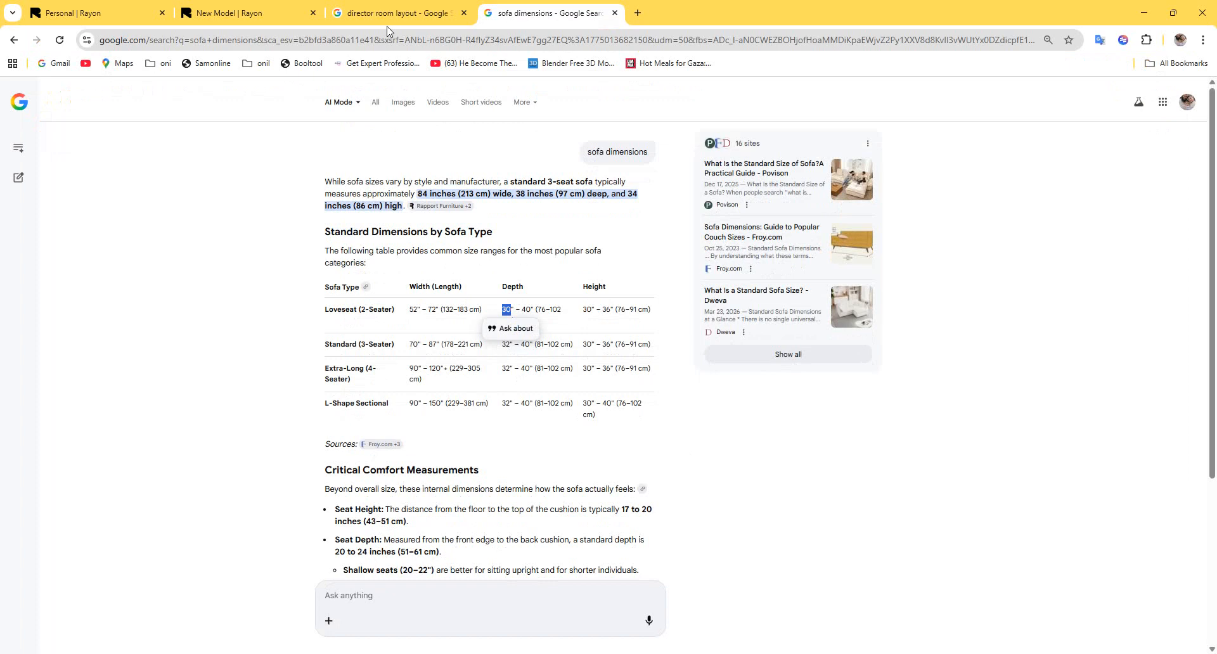
click(253, 12)
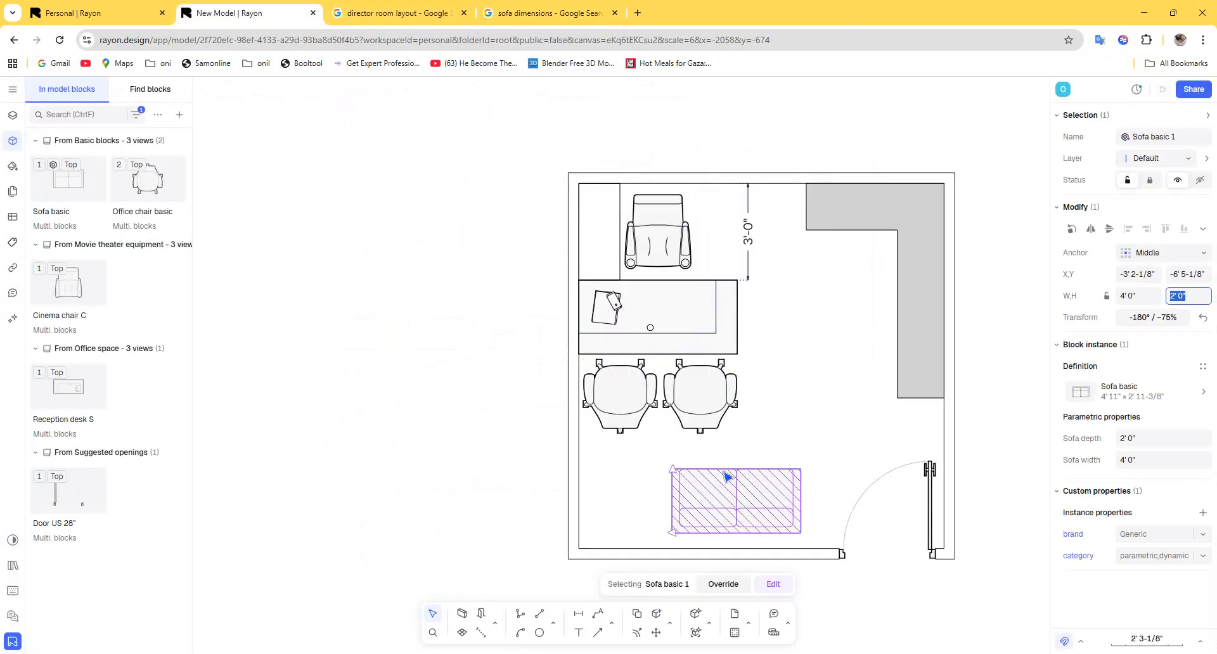
text(3'-)
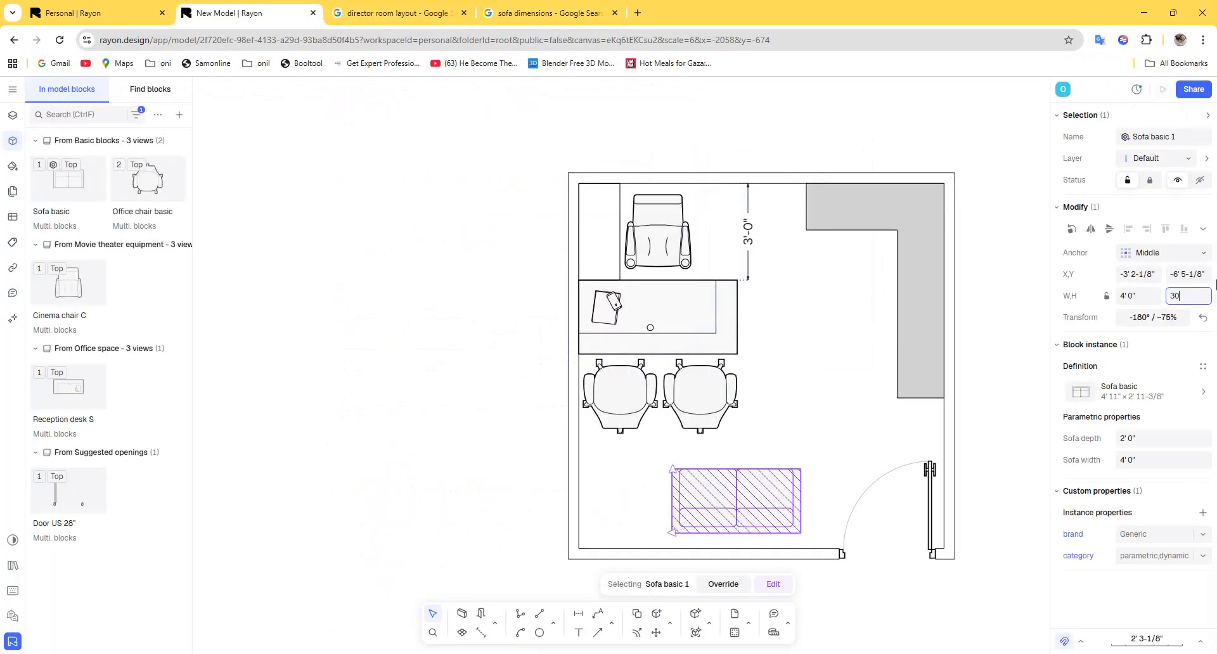
text(0)
key(Return)
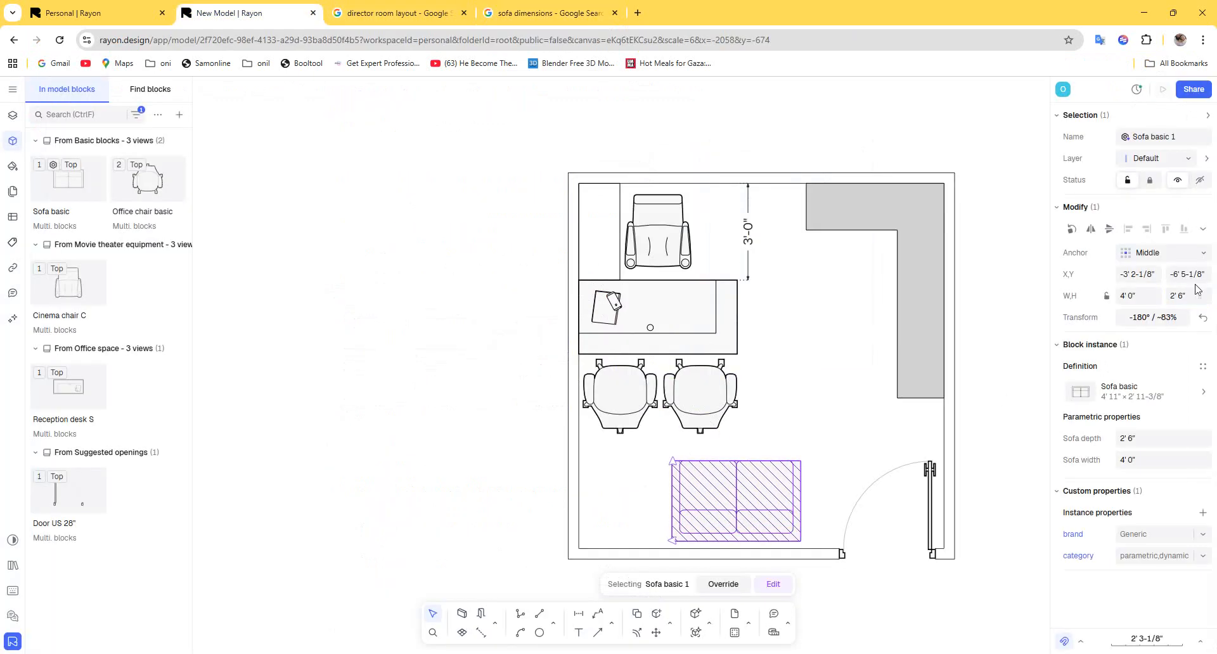
drag(781, 485, 733, 494)
click(805, 484)
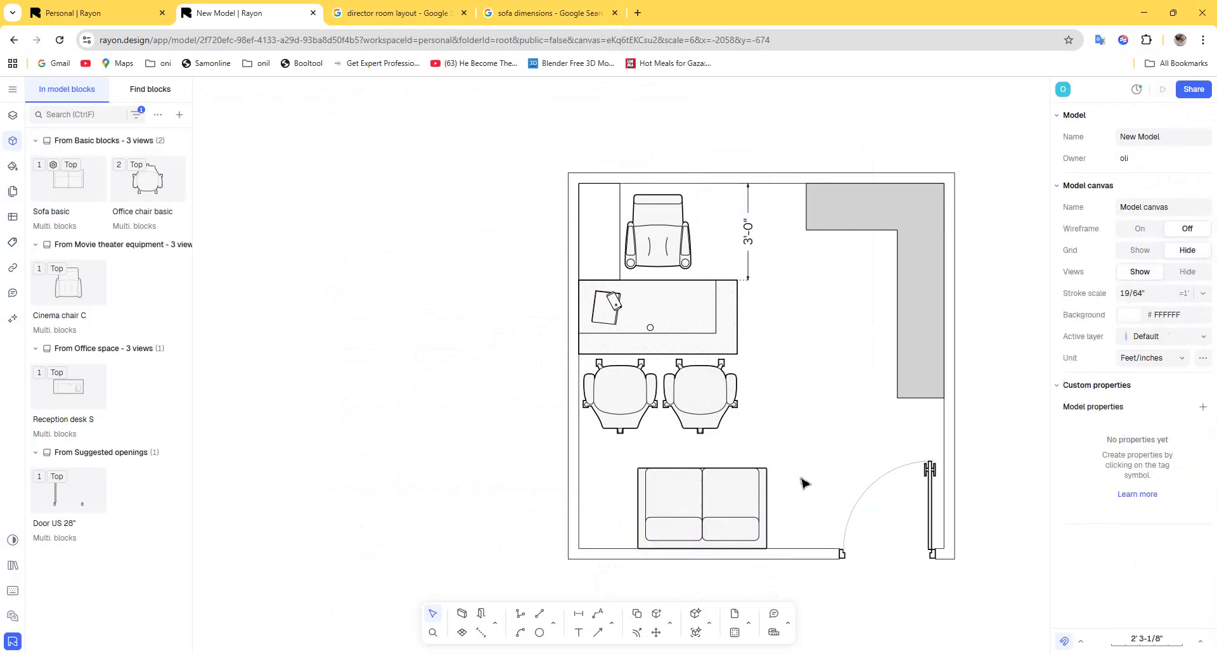
click(760, 478)
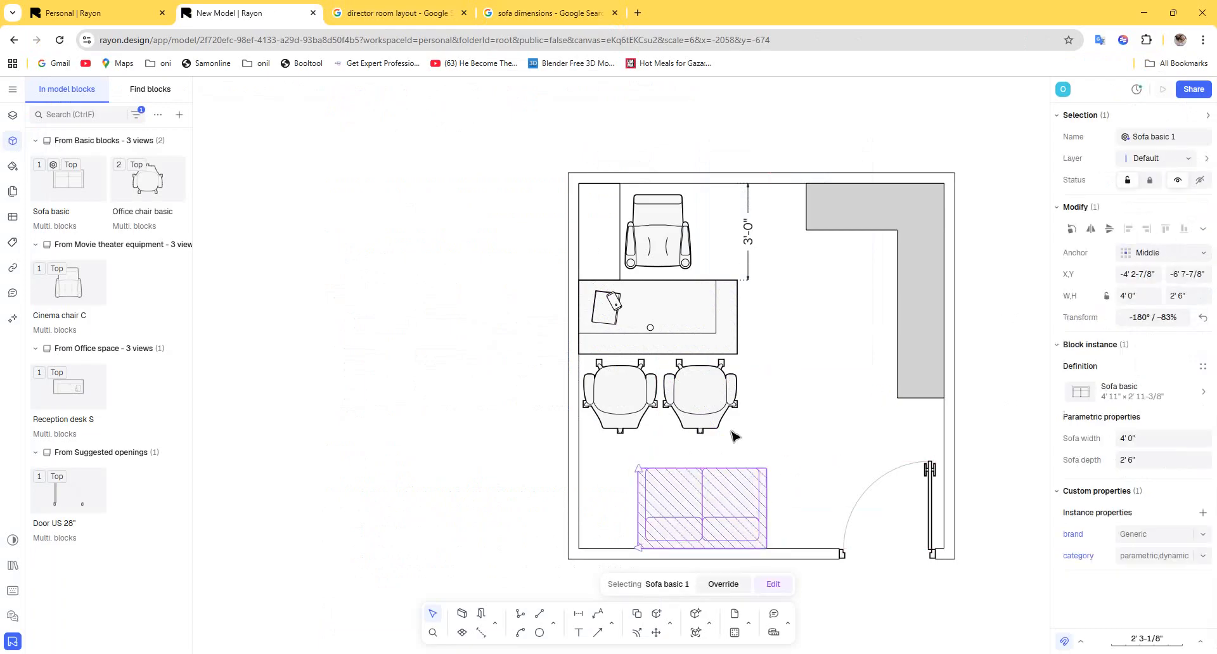
click(756, 263)
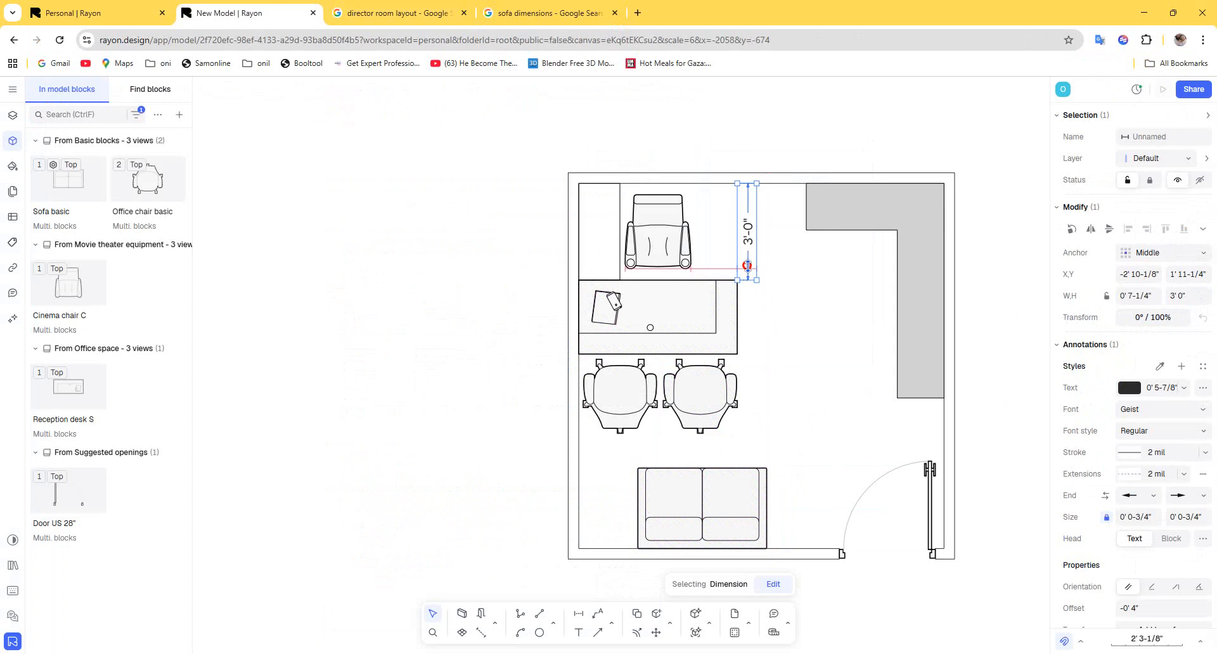
click(773, 286)
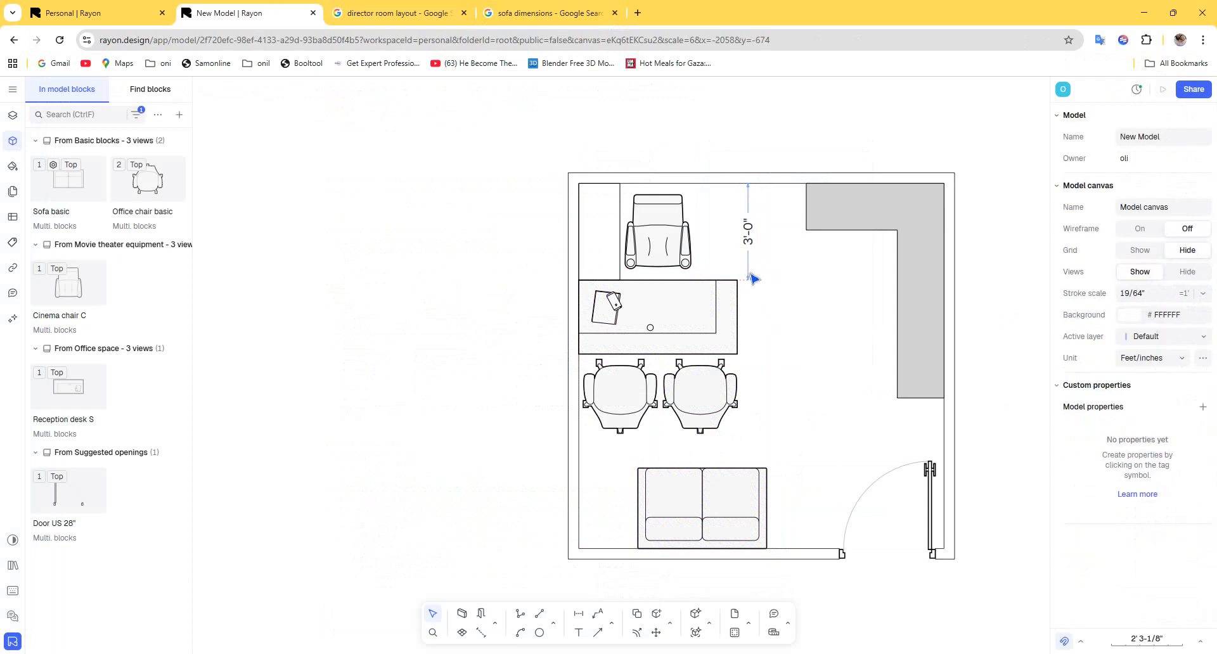
click(753, 274)
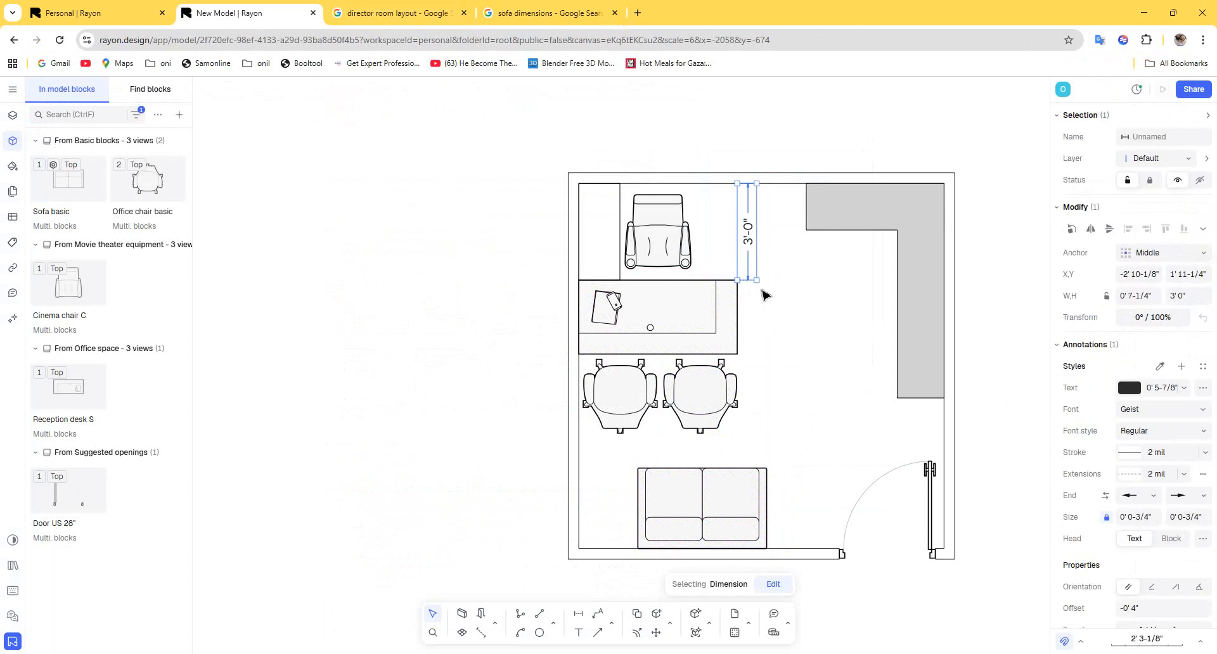
click(796, 320)
Try rotating the sofa 90° and moving it toward the door, and undo both changes.
click(748, 518)
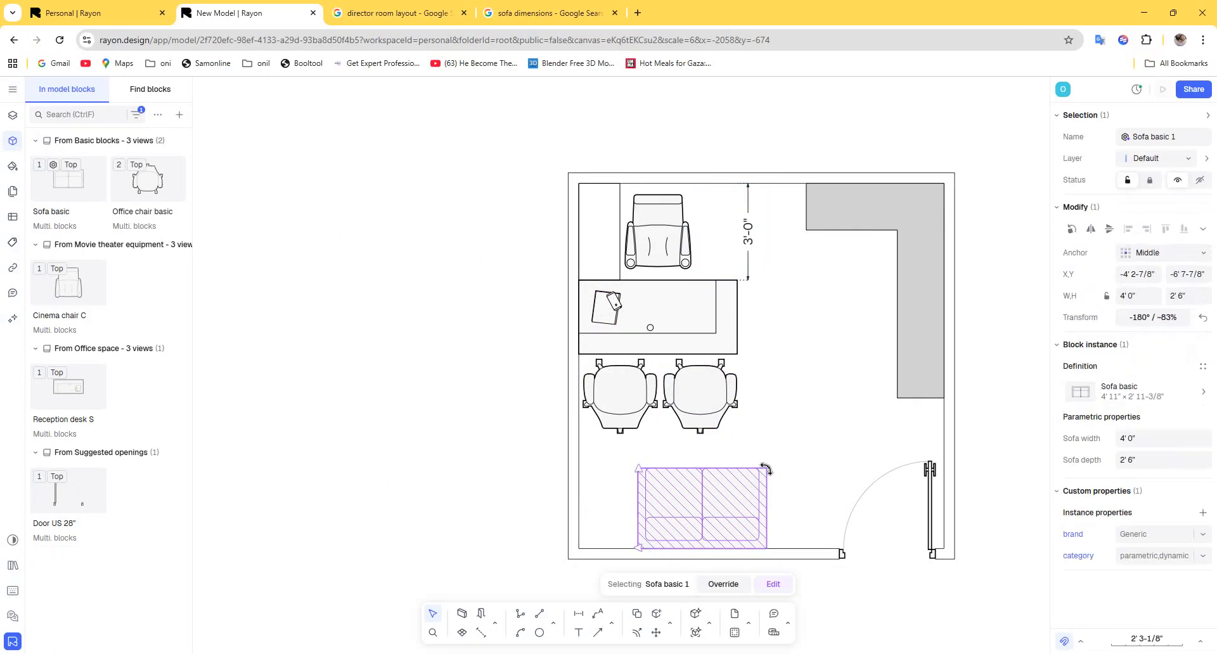
drag(769, 463, 735, 566)
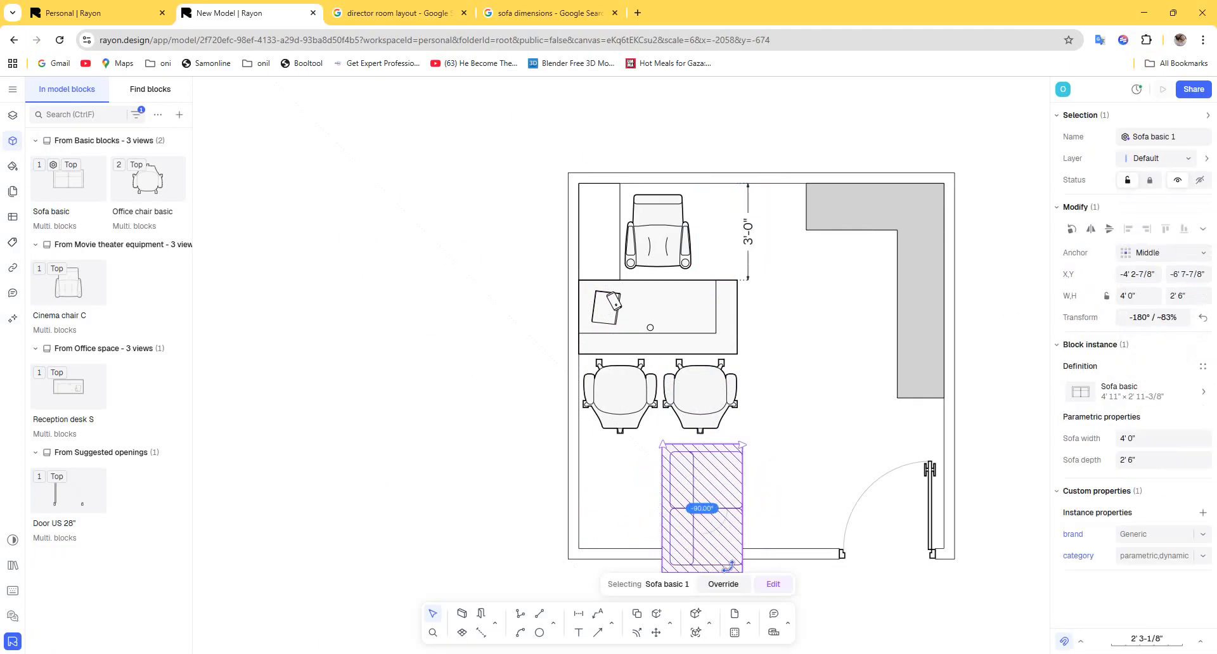
drag(685, 511, 805, 481)
key(ctrl+z)
key(ctrl+z)
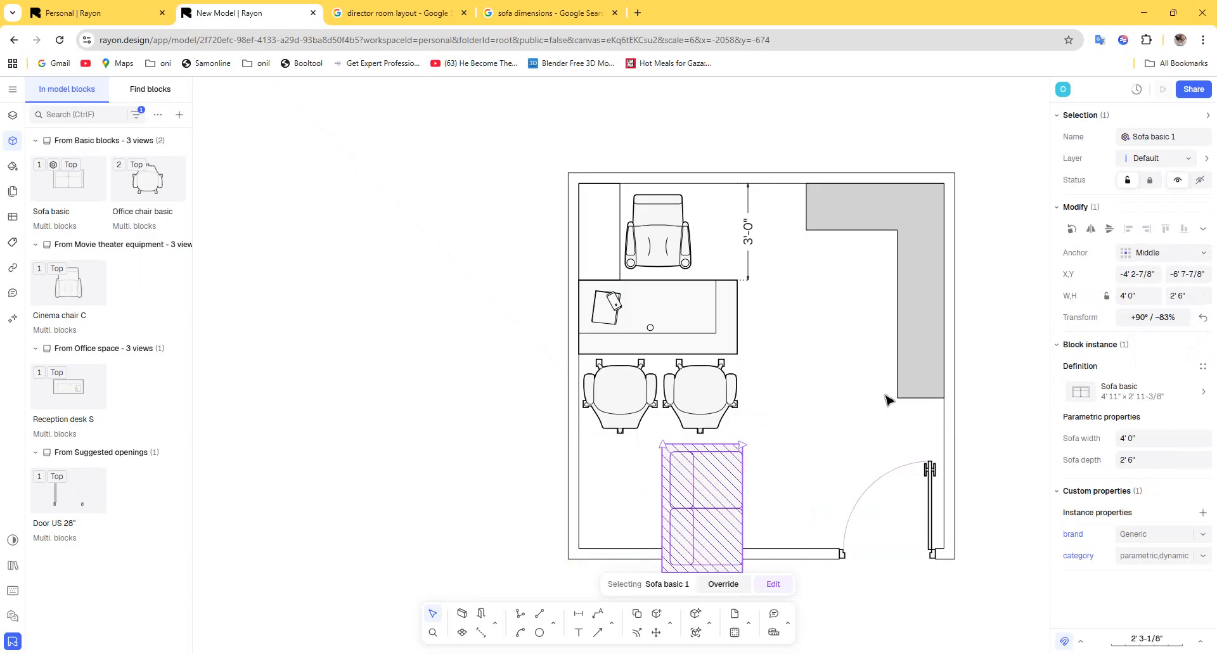
Delete both grey paths of the L-shaped corner unit.
click(928, 345)
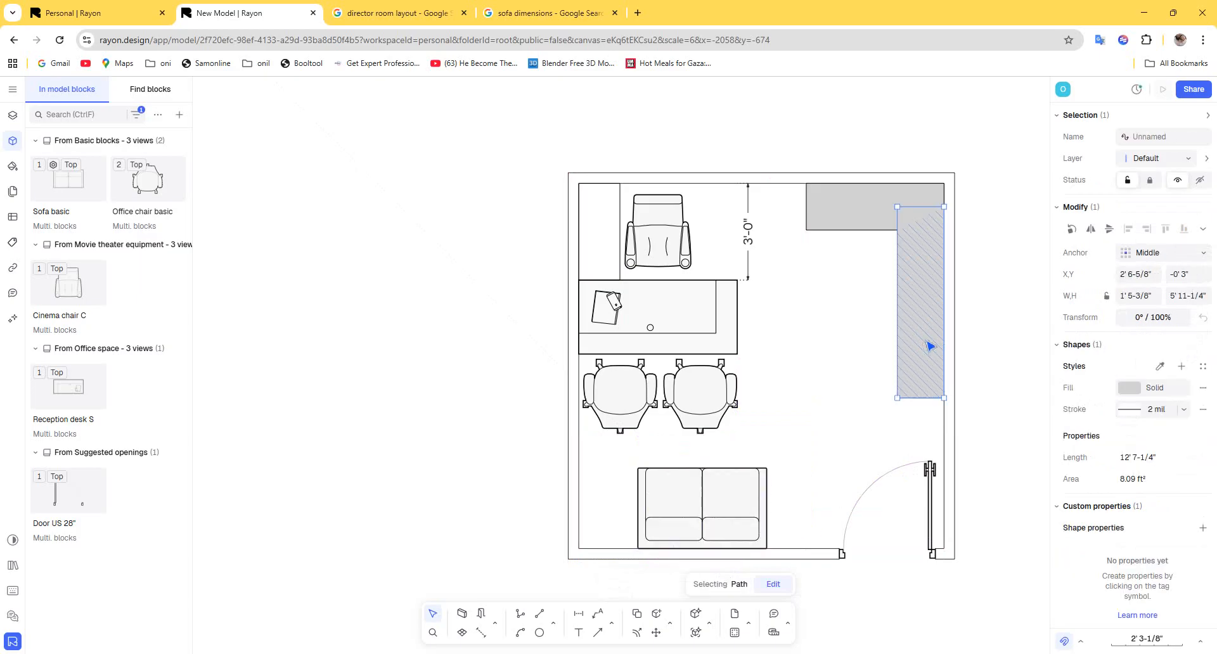
click(927, 303)
key(Delete)
click(883, 216)
key(Delete)
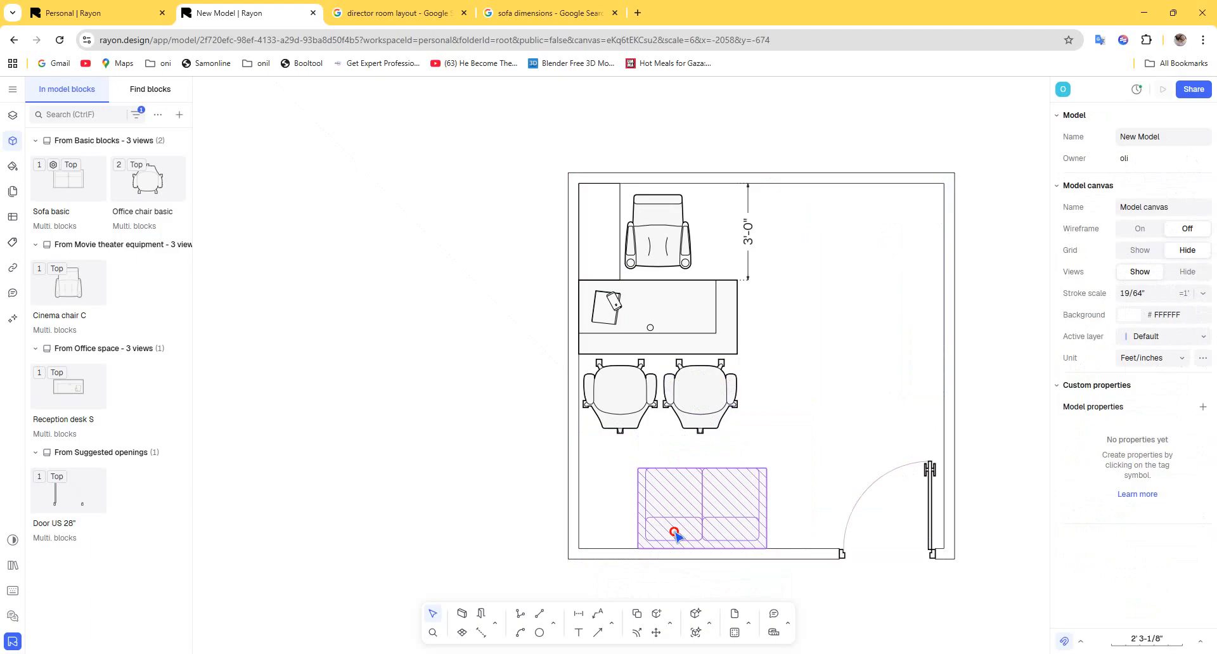
Move the sofa to the right wall above the door and rotate it to -90° so its back rests against that wall.
drag(675, 536, 827, 393)
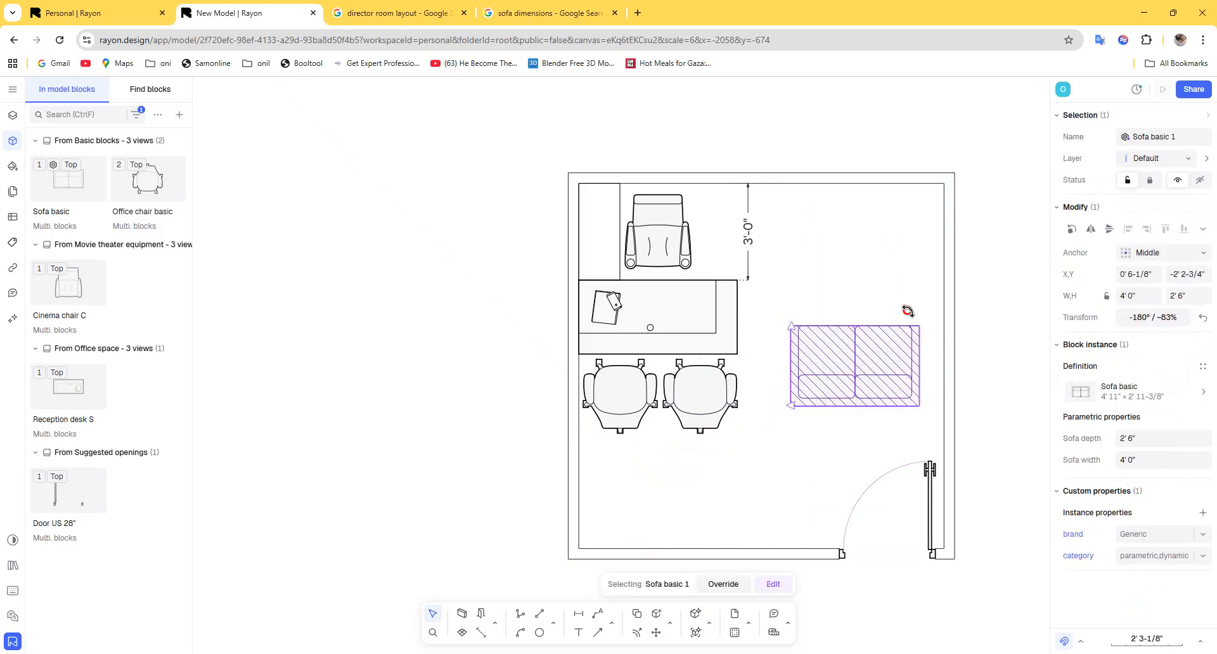
drag(908, 310, 851, 299)
drag(915, 372, 906, 394)
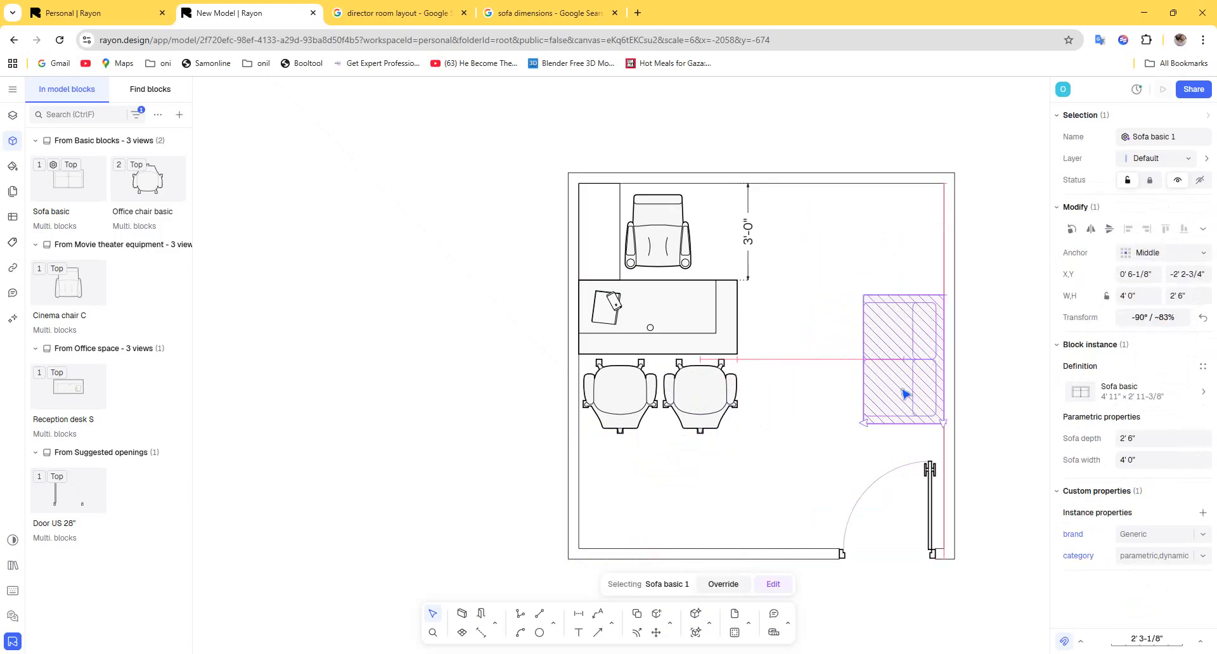
click(744, 467)
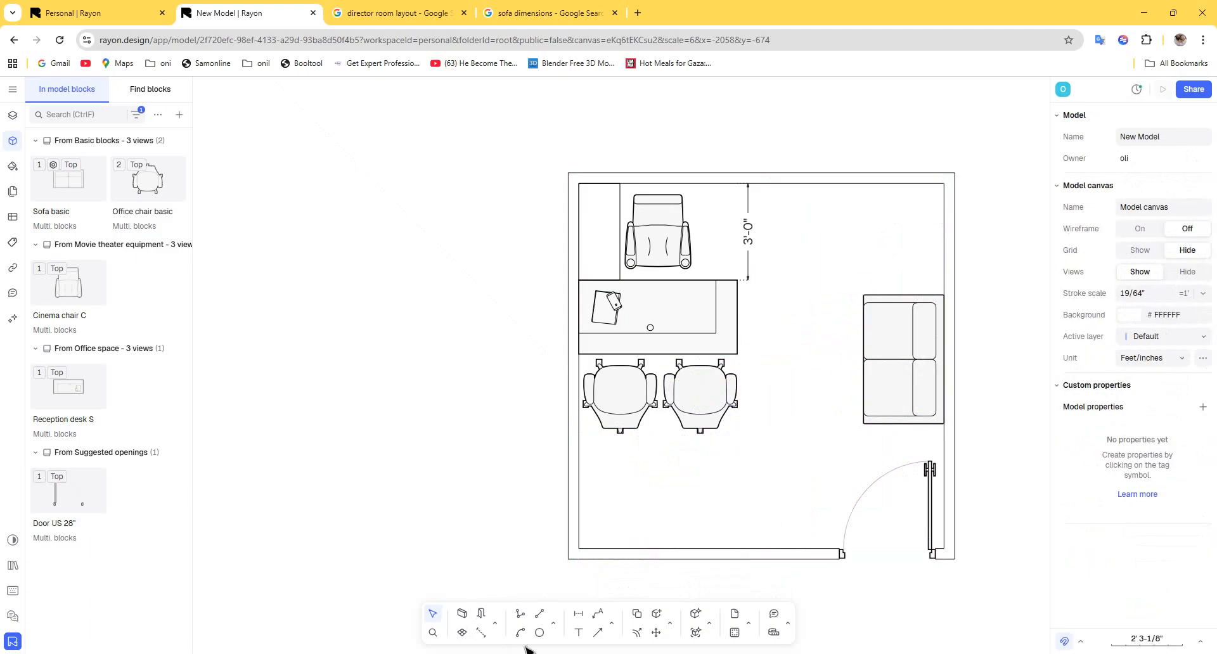
Draw a rectangular built-in unit about 6'11" wide in the room's lower-left inner corner and stretch its depth to about 1'6".
click(553, 623)
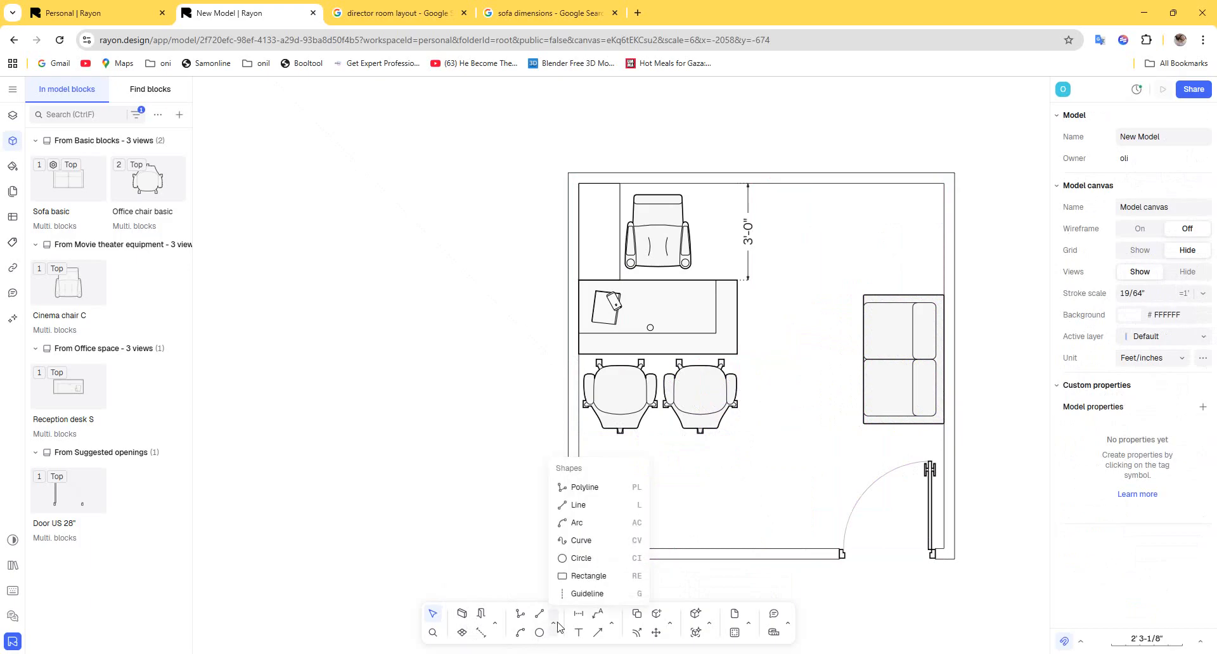
click(590, 576)
click(579, 507)
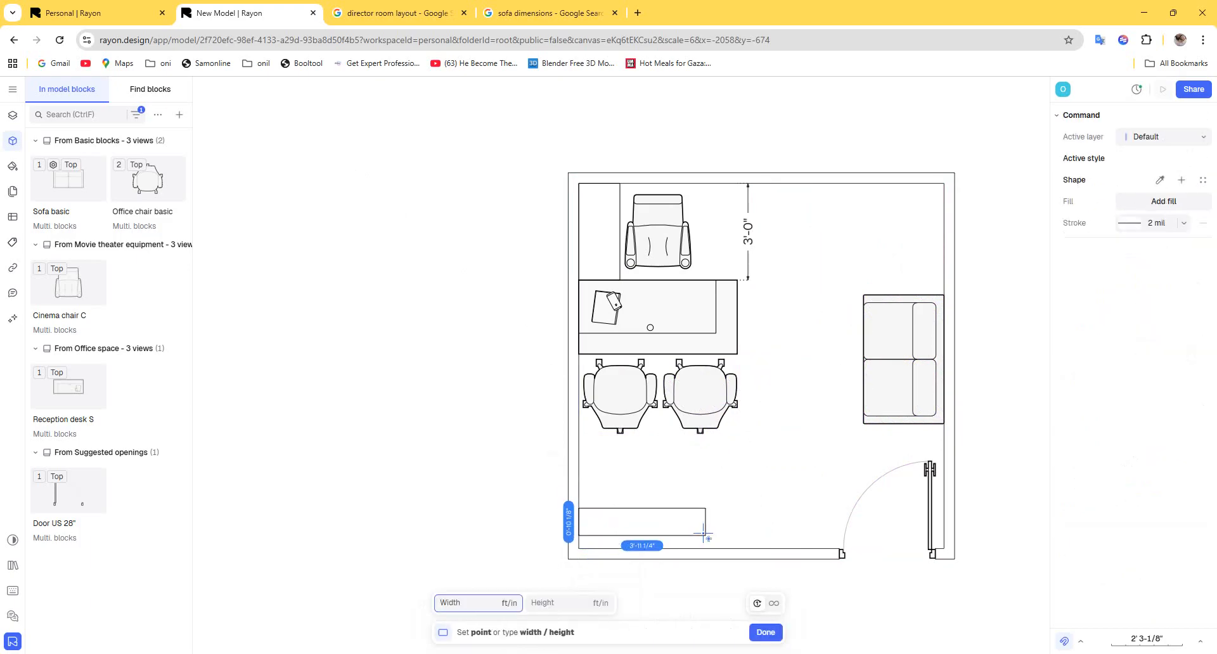
click(803, 549)
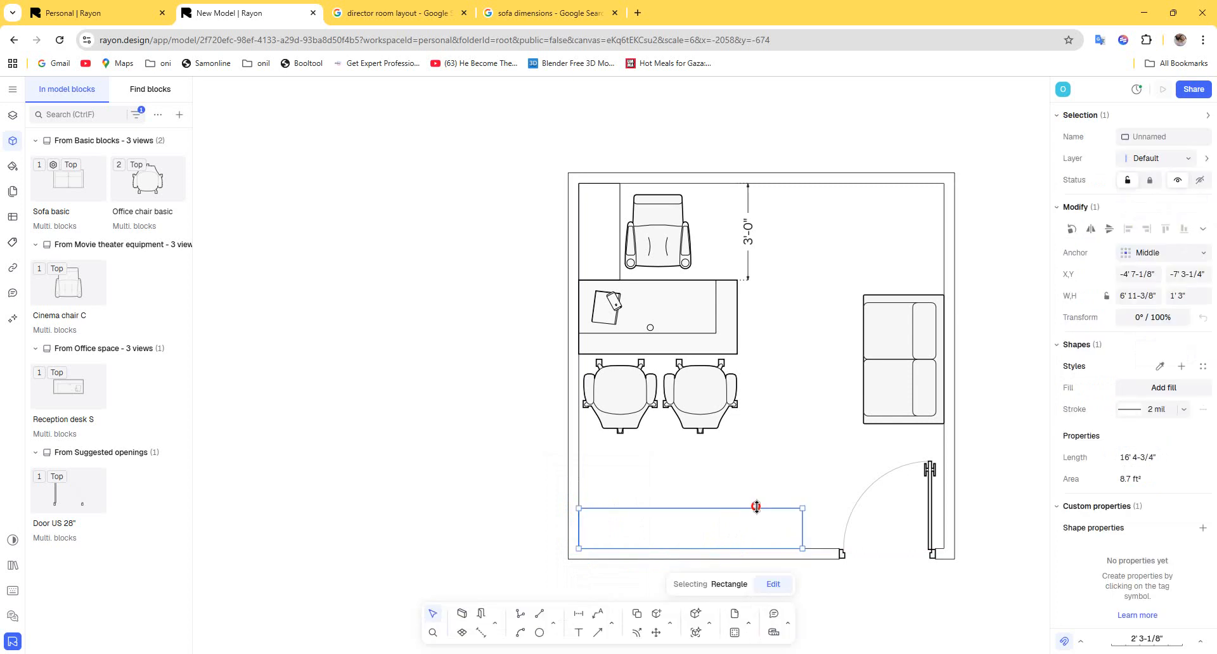
drag(756, 507, 753, 500)
Move the sofa up along the right wall until its upper edge lines up with the desk's upper edge.
click(870, 393)
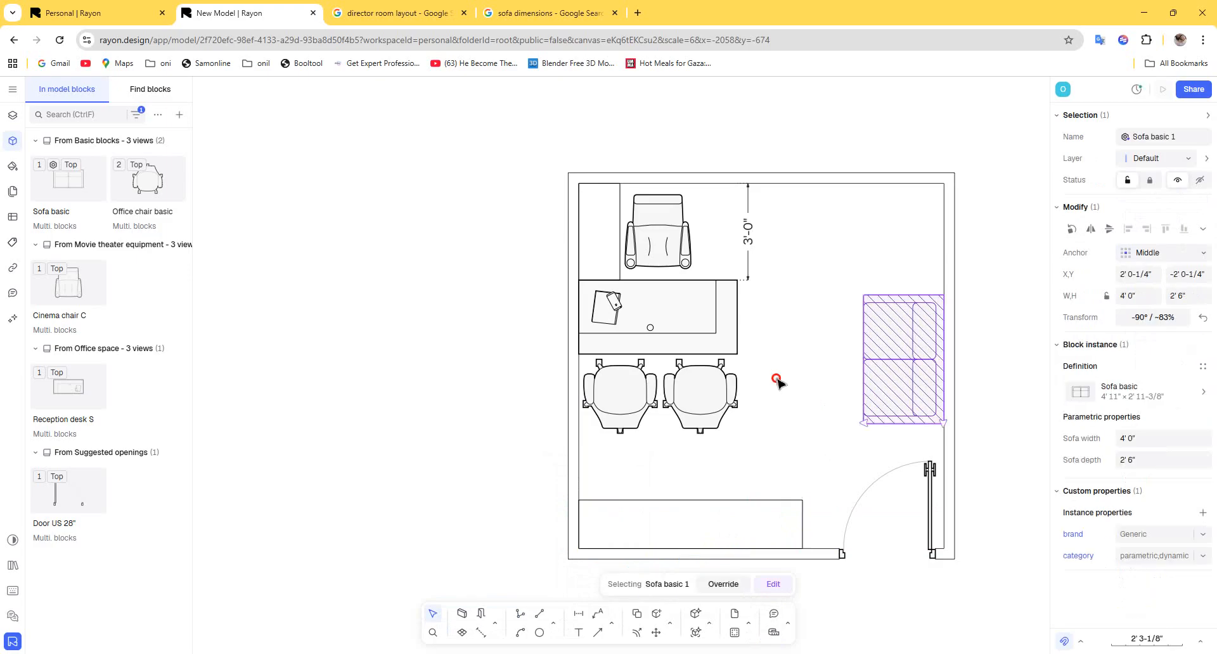
click(778, 381)
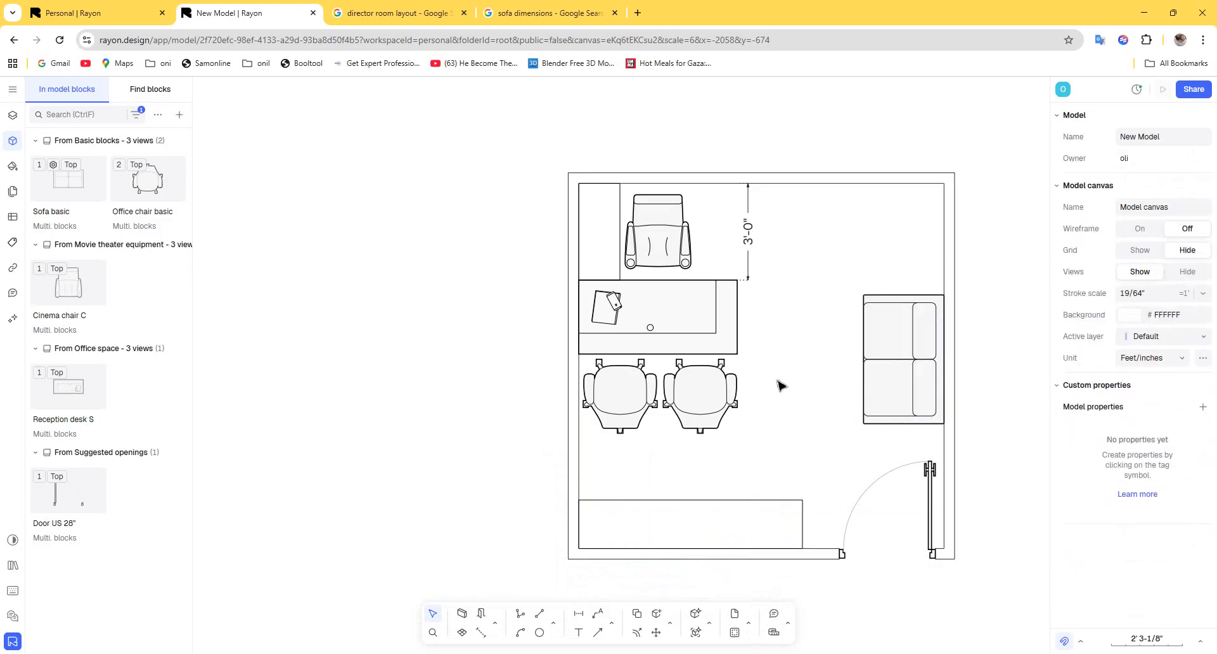
click(882, 393)
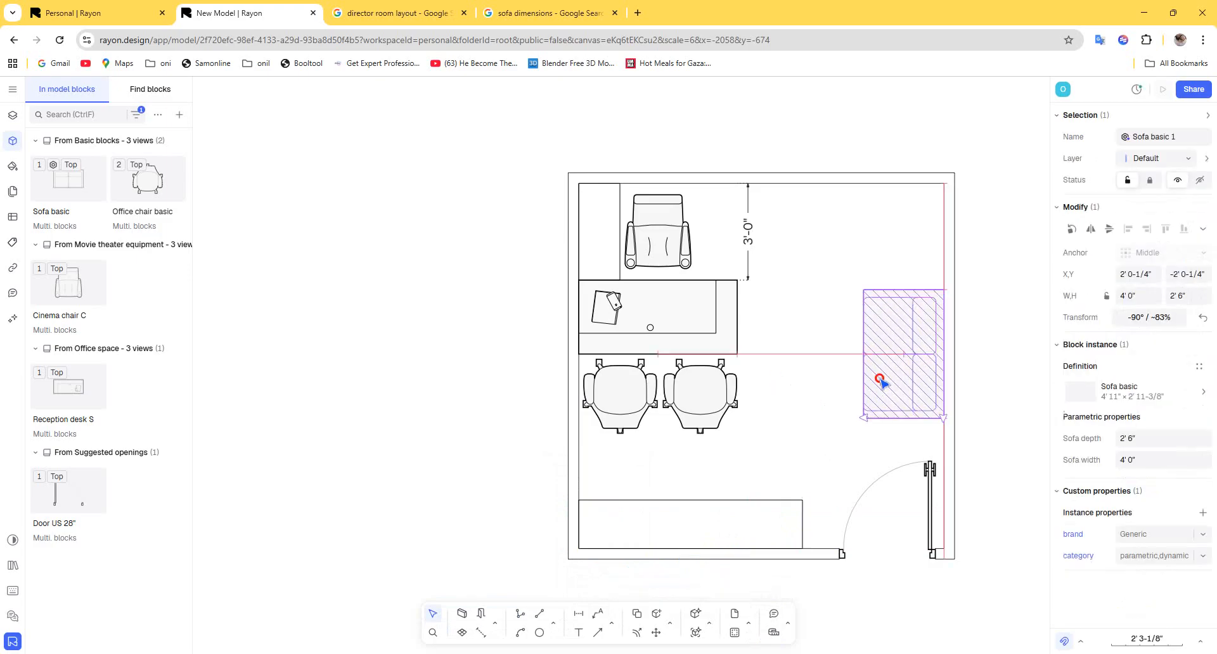
click(720, 416)
drag(885, 401, 877, 391)
click(692, 421)
scroll(676, 393, down, 2)
click(865, 267)
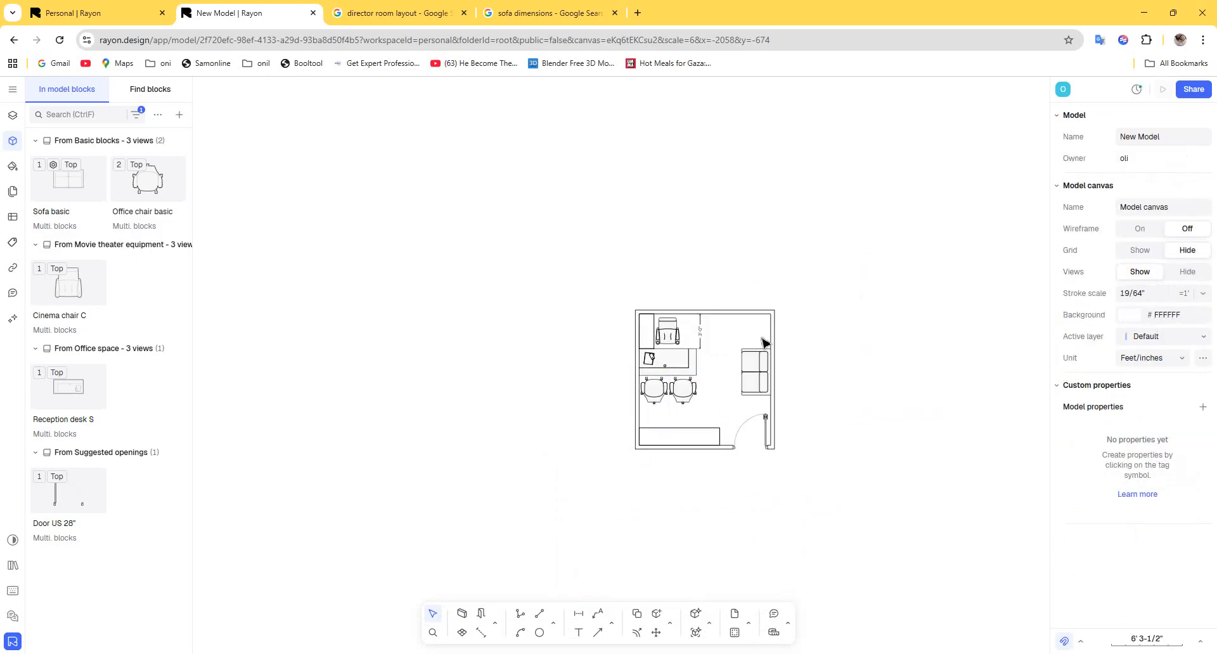
scroll(762, 340, up, 2)
middle_drag(702, 282, 667, 211)
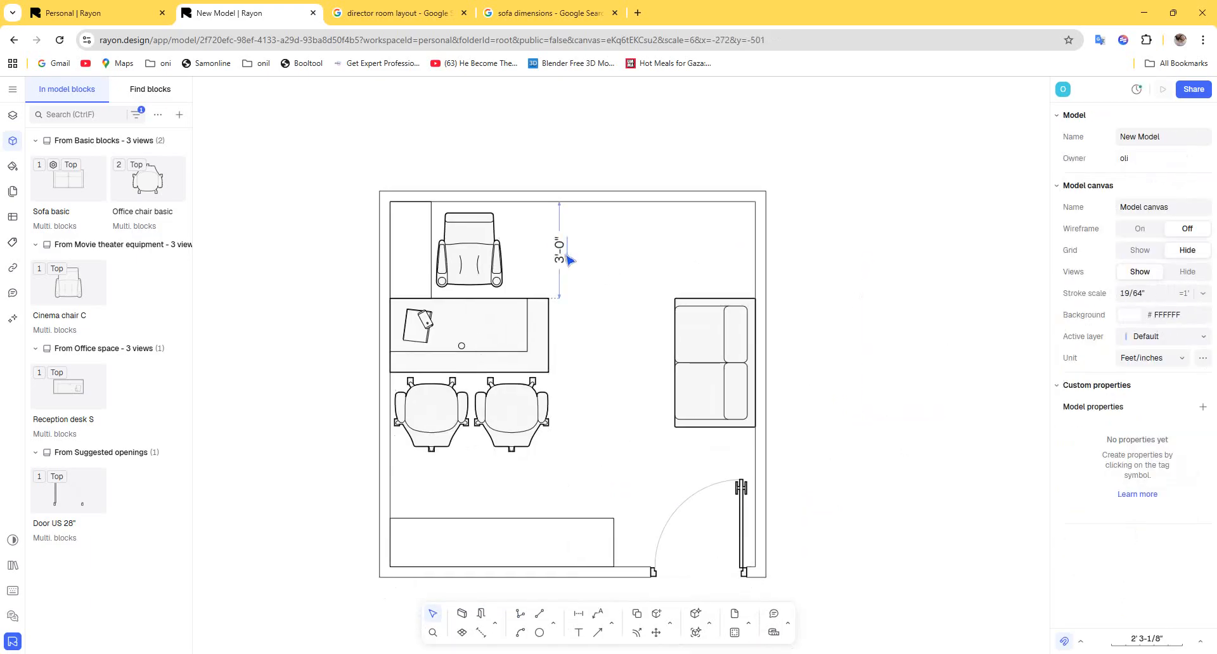
Try to dimension the inner faces of the room's walls with a continuous dimension chain.
click(578, 614)
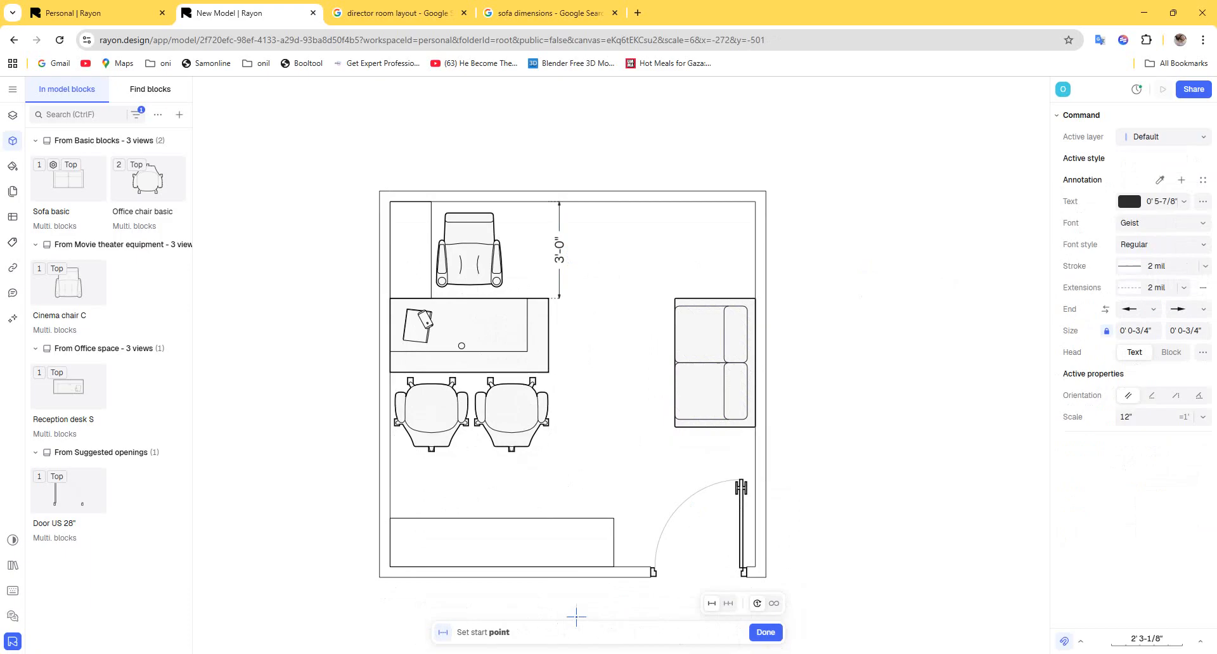
click(729, 603)
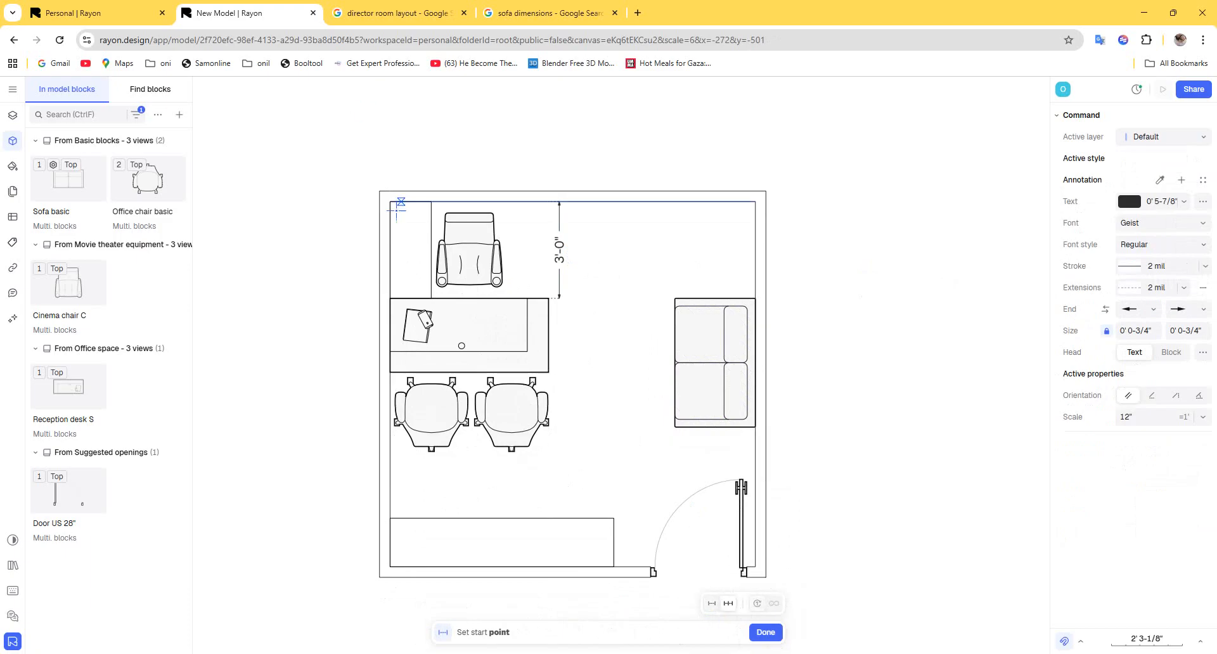
click(390, 201)
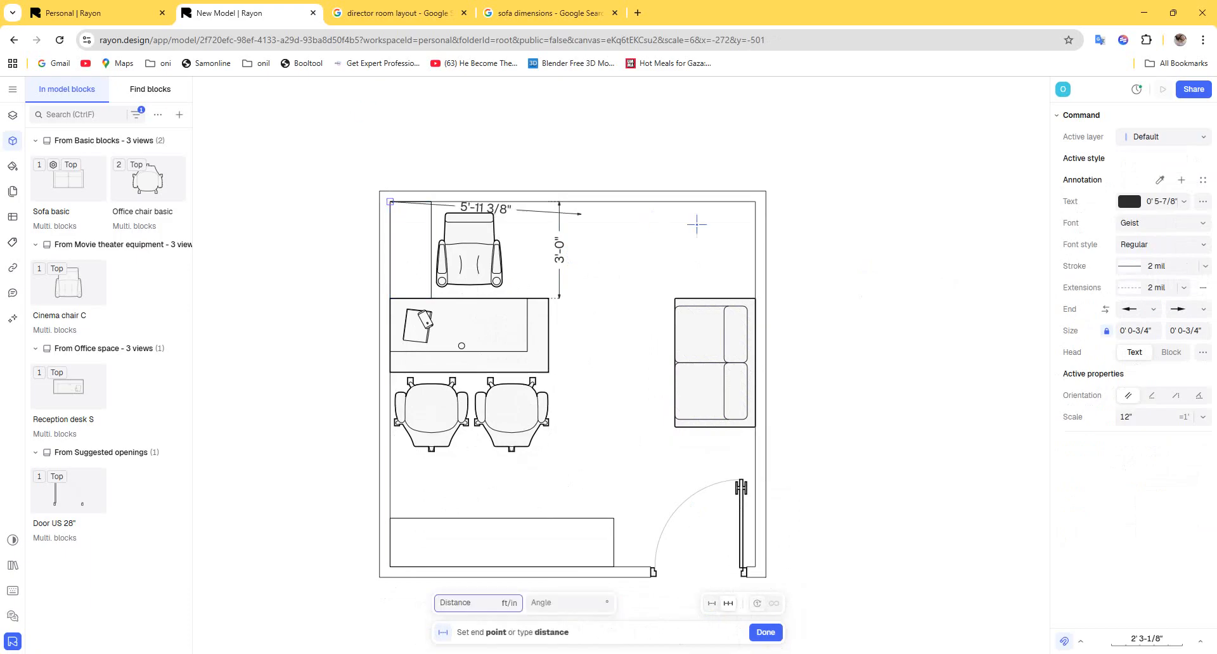
click(755, 202)
click(752, 149)
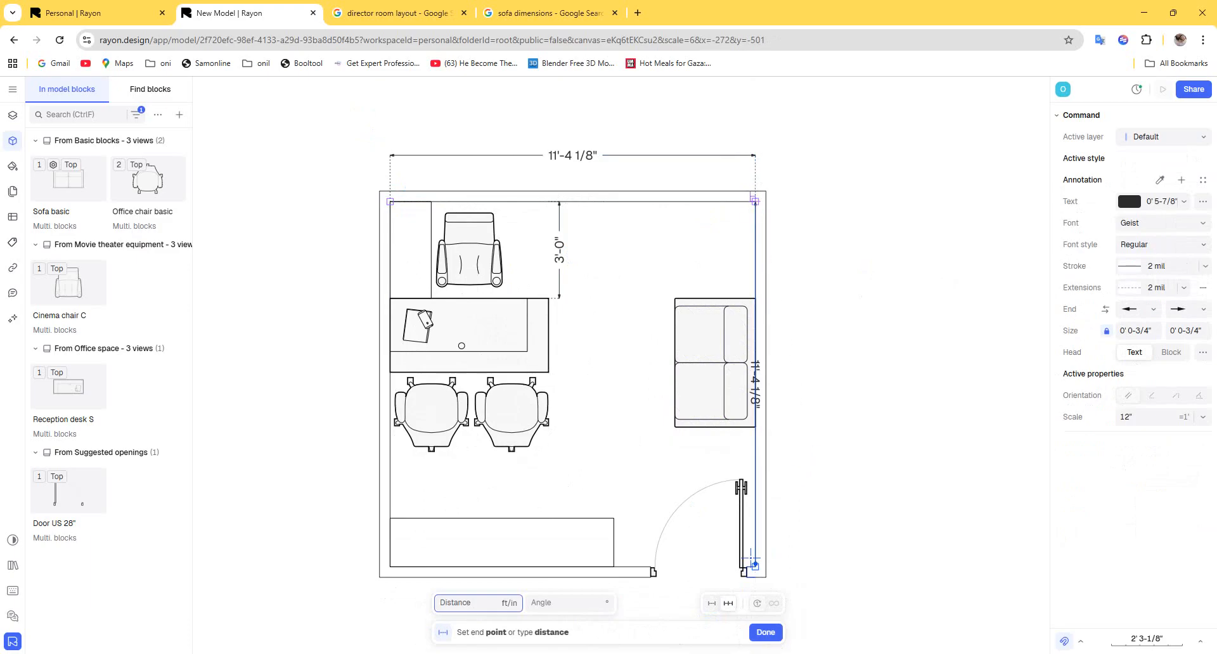
click(755, 566)
click(810, 545)
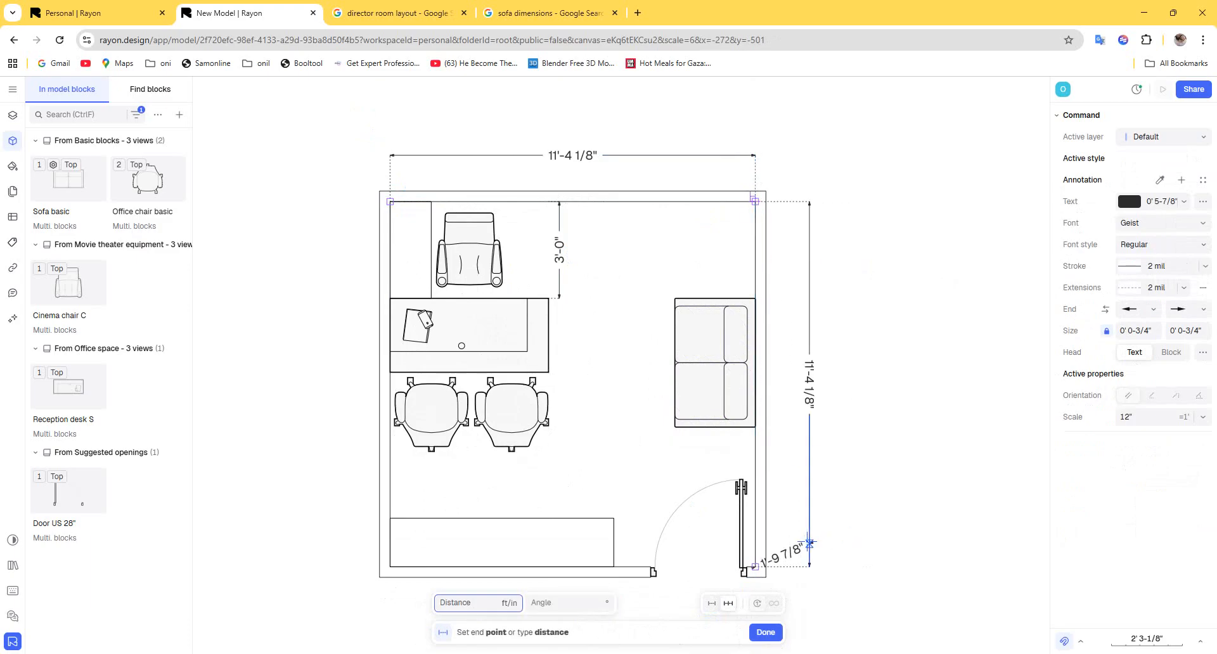
click(391, 566)
scroll(393, 585, down, 3)
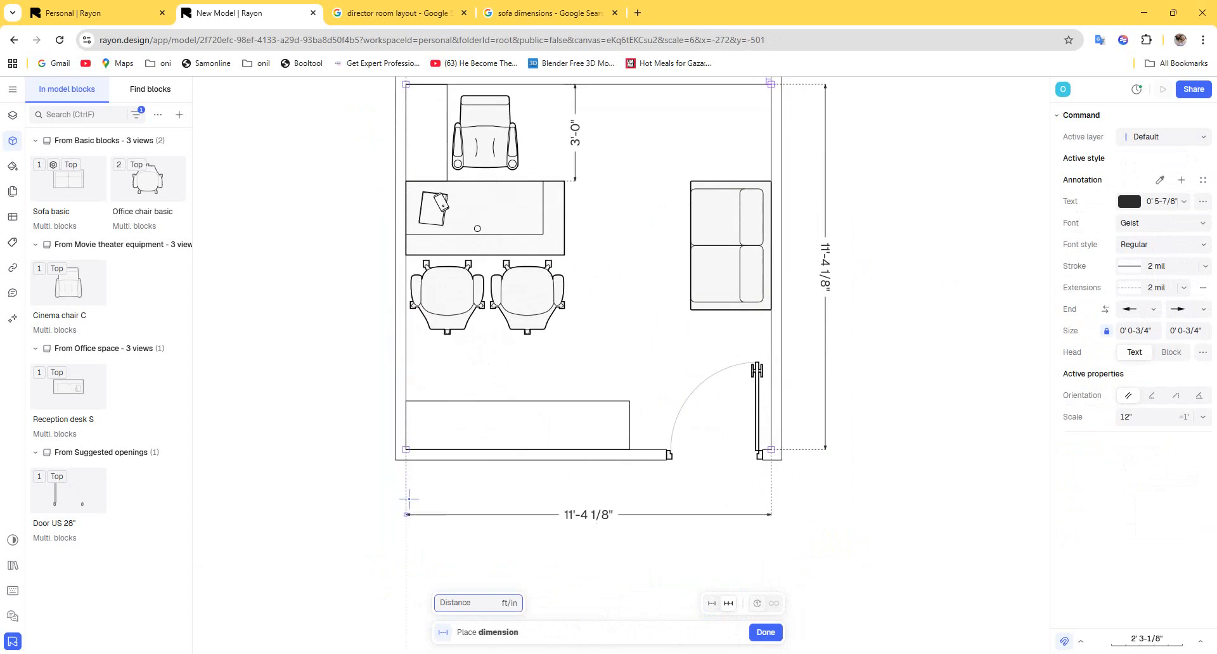
click(407, 498)
middle_drag(486, 389, 525, 488)
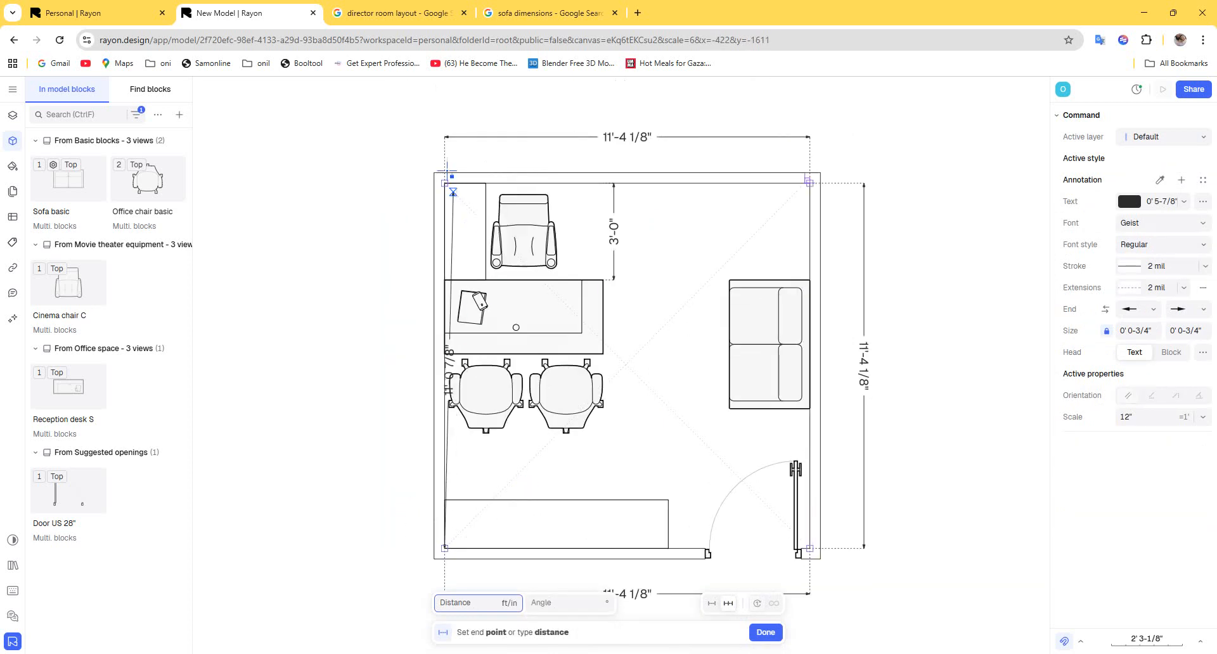
key(Escape)
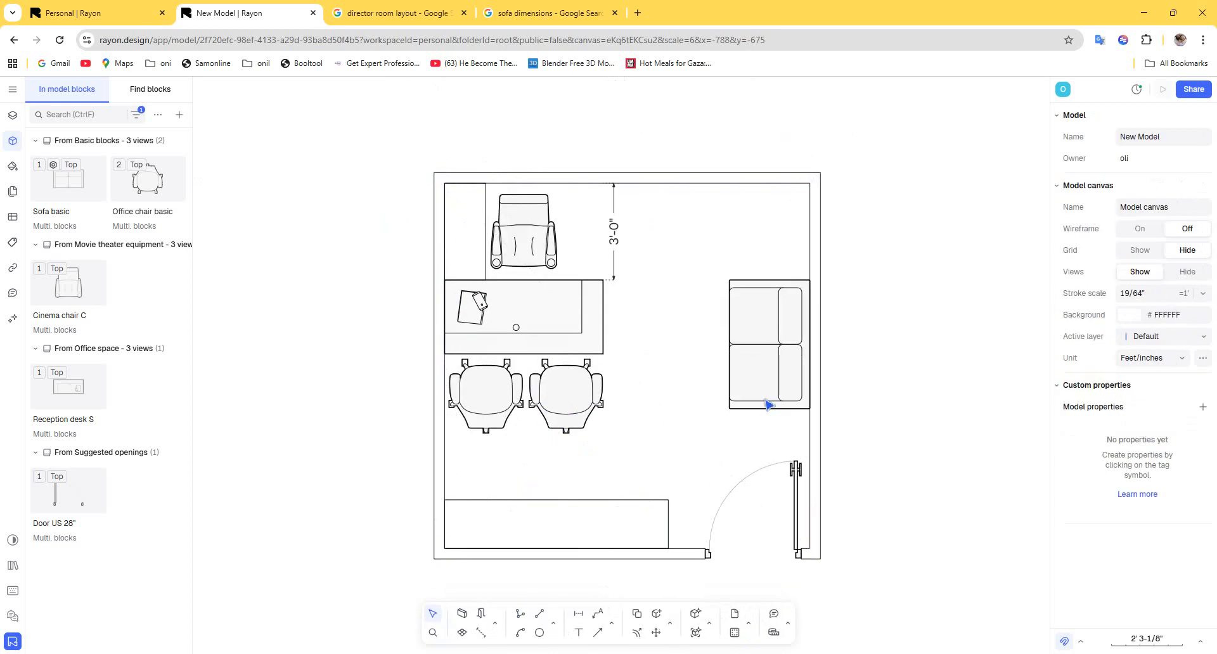
Place a horizontal 12' dimension starting at the room's upper-left inner corner, with its line above the upper wall.
click(818, 393)
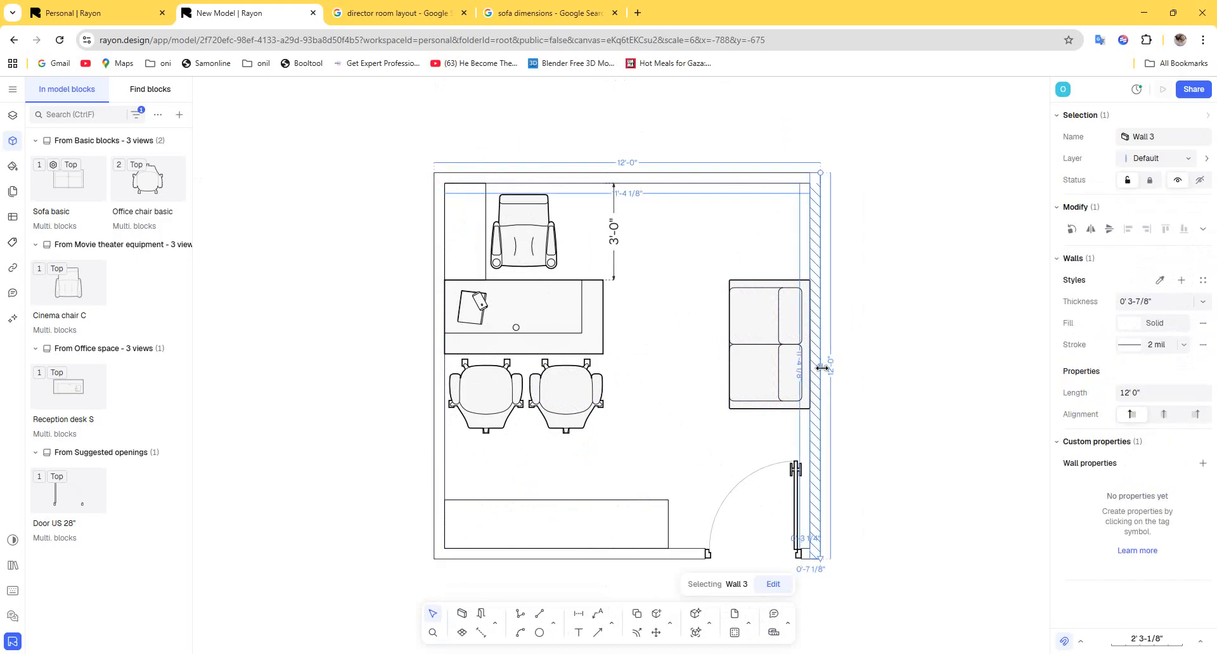
click(1004, 353)
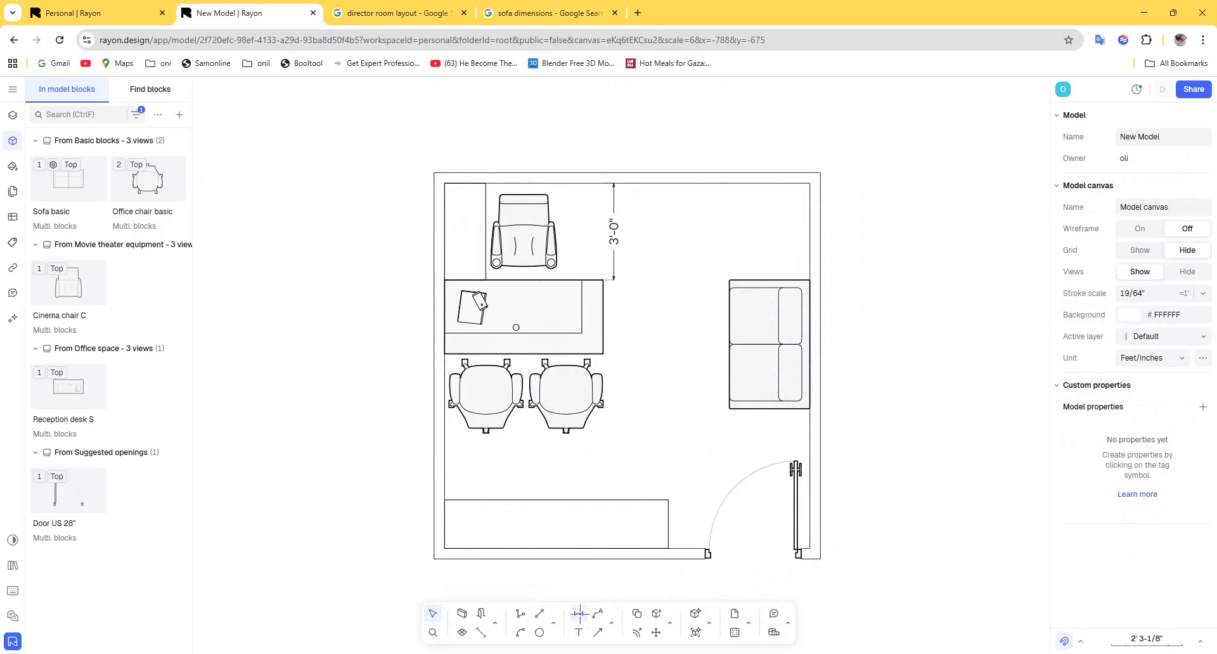
click(578, 614)
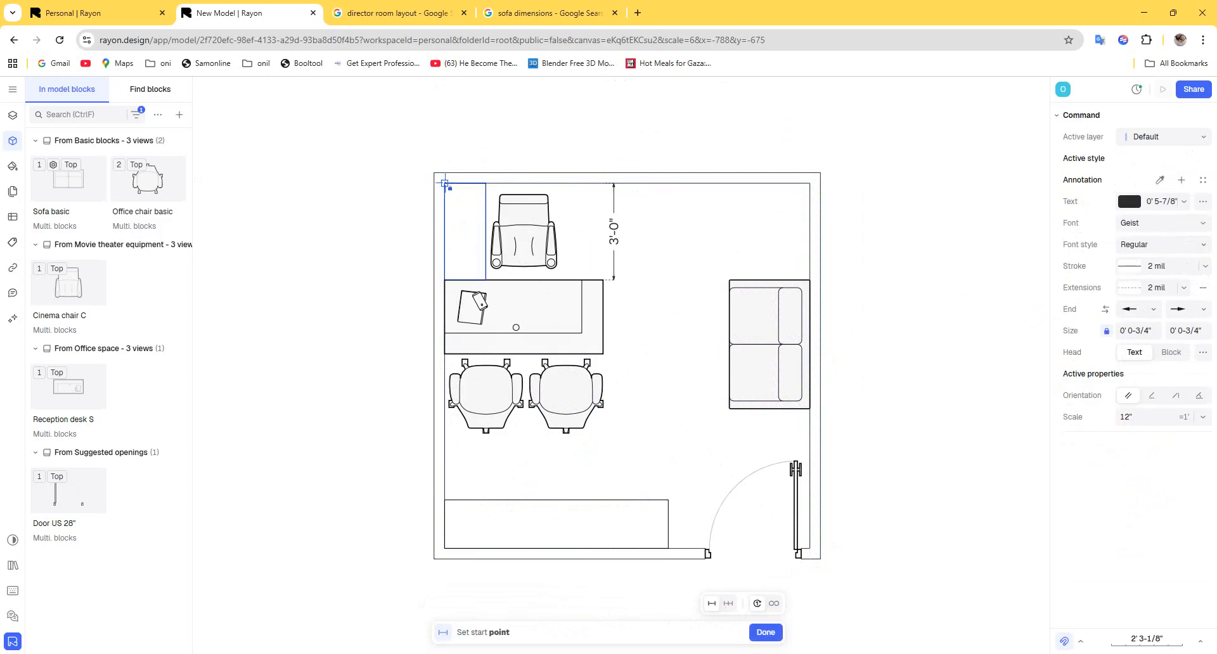
click(444, 184)
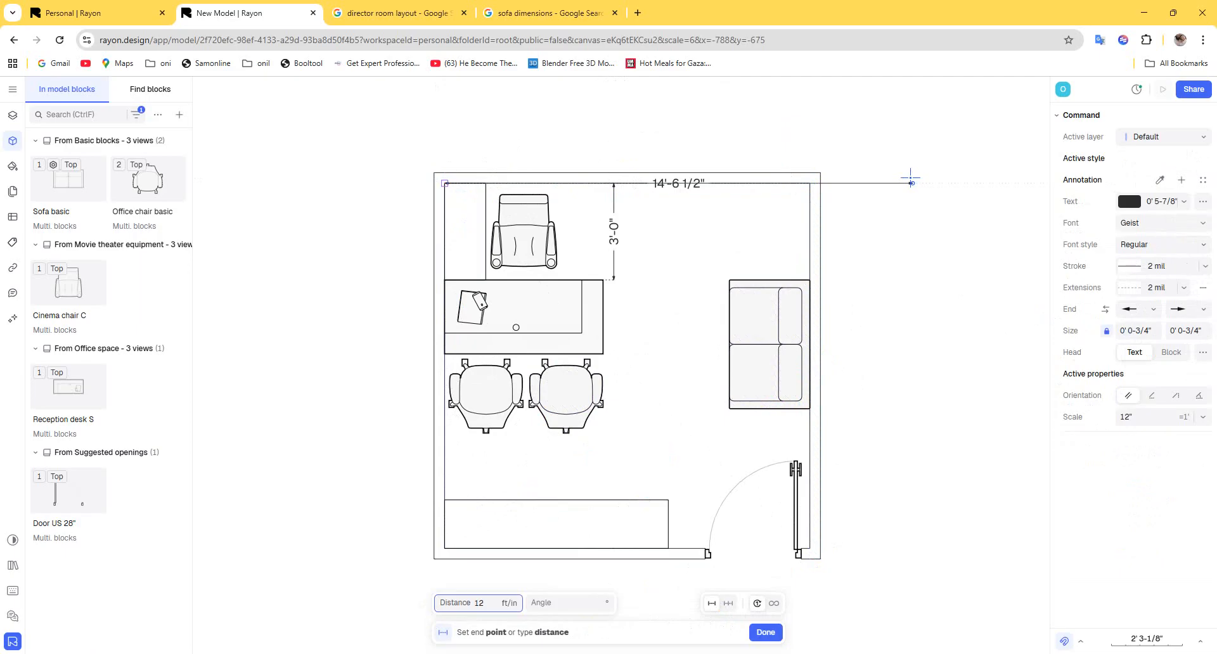
text(12)
key(Tab)
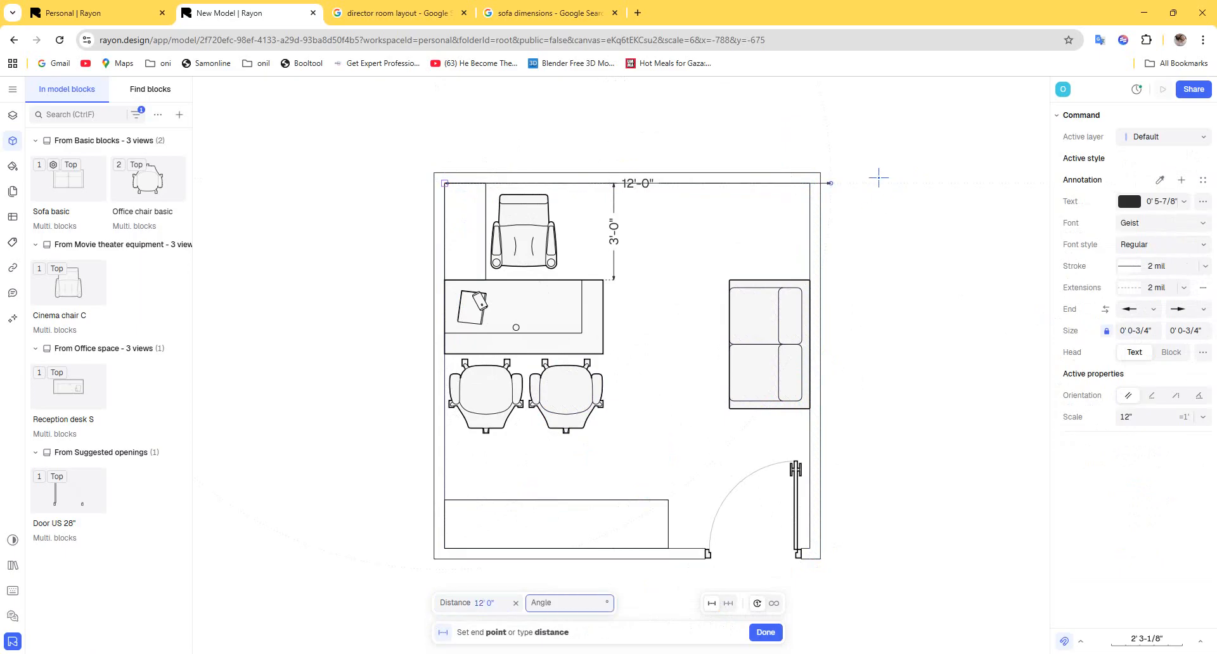
key(Return)
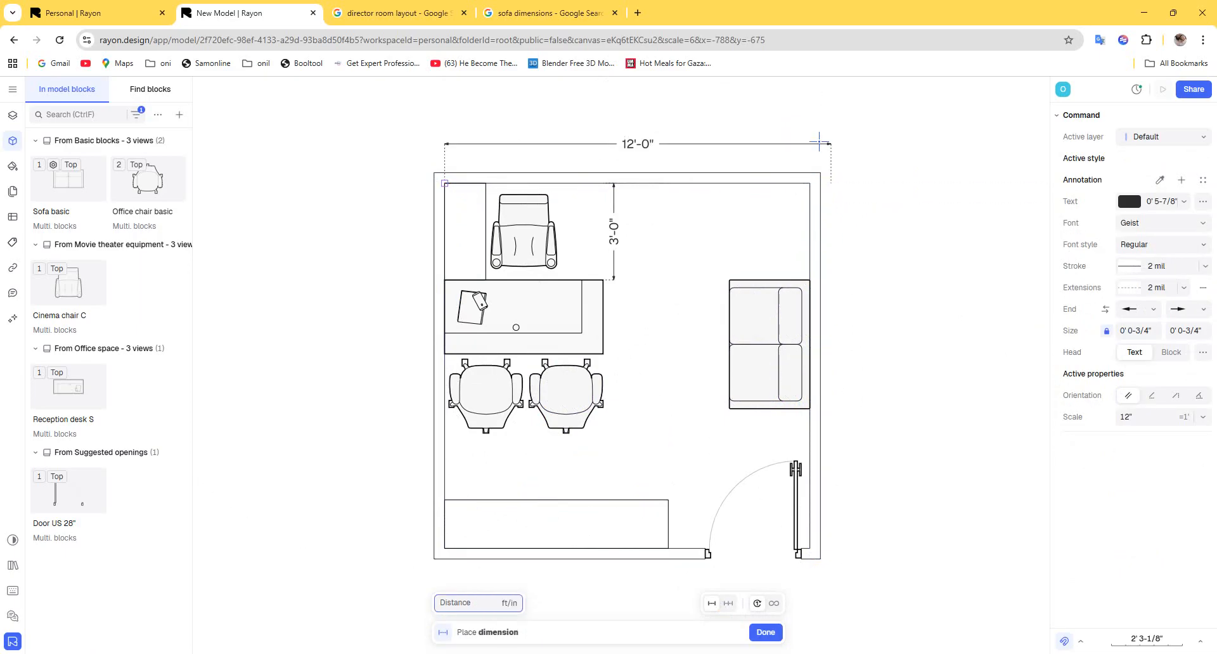
click(829, 144)
Move the right wall outward so its inner face meets the end of the 12' dimension.
click(825, 231)
drag(825, 231, 896, 228)
click(864, 229)
scroll(850, 193, down, 1)
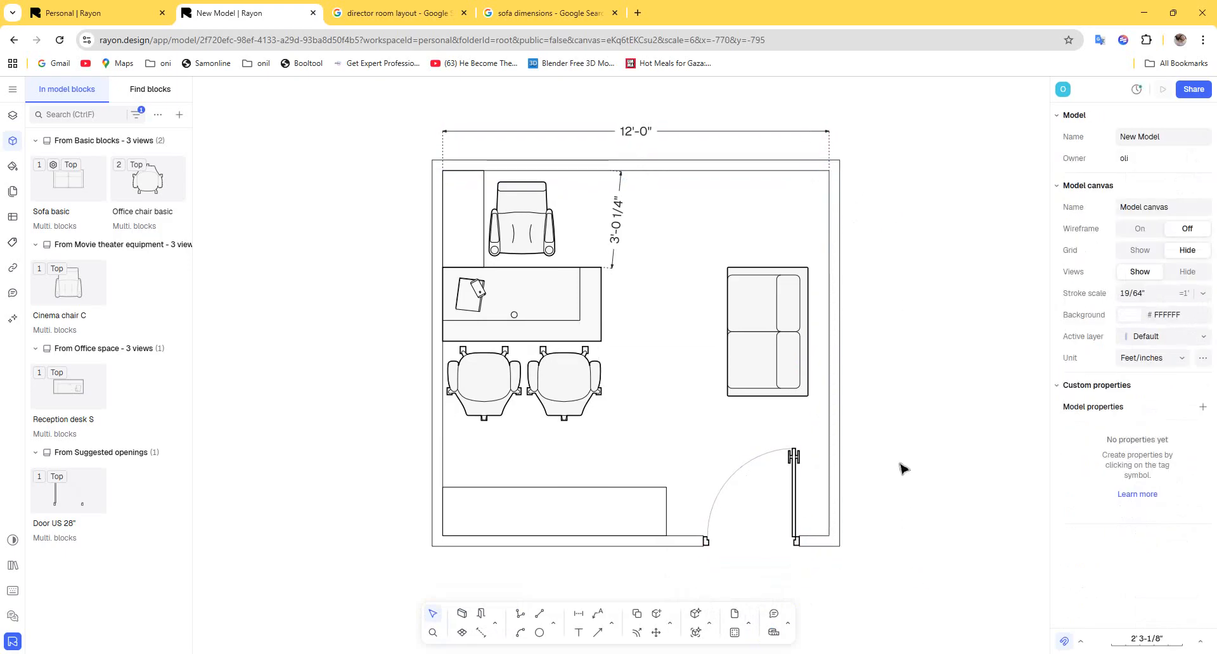
Place a vertical 12' dimension down from the room's upper-left inner corner, with its line outside the left wall.
click(578, 614)
click(443, 170)
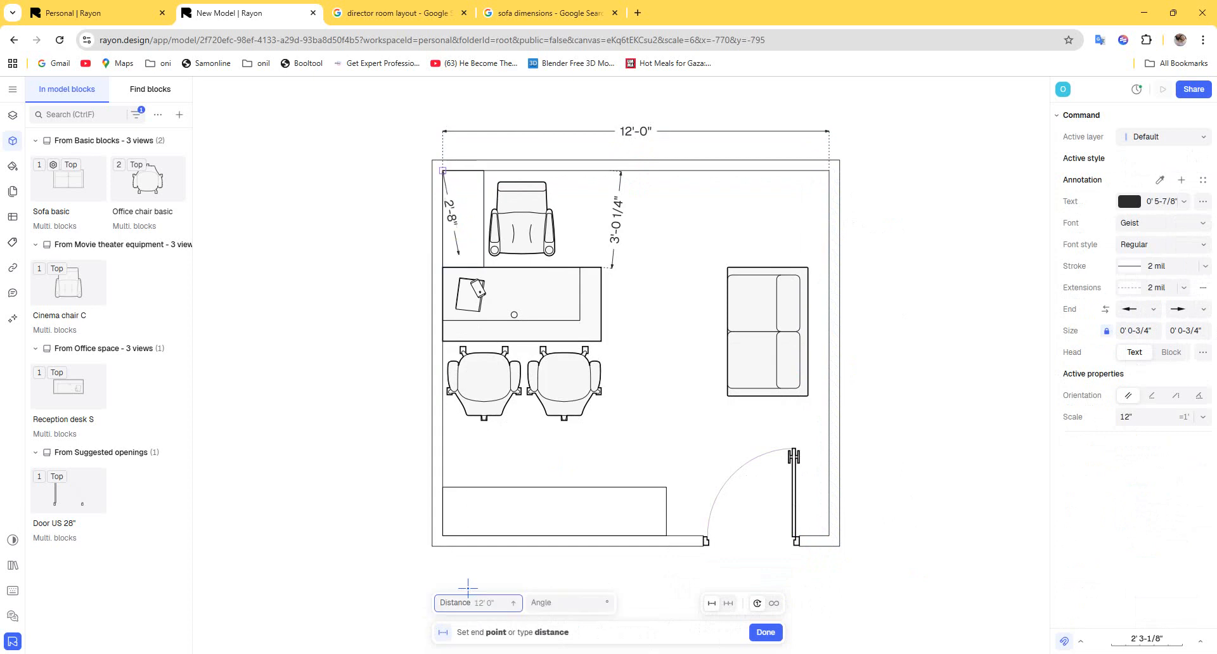
middle_drag(409, 574, 499, 411)
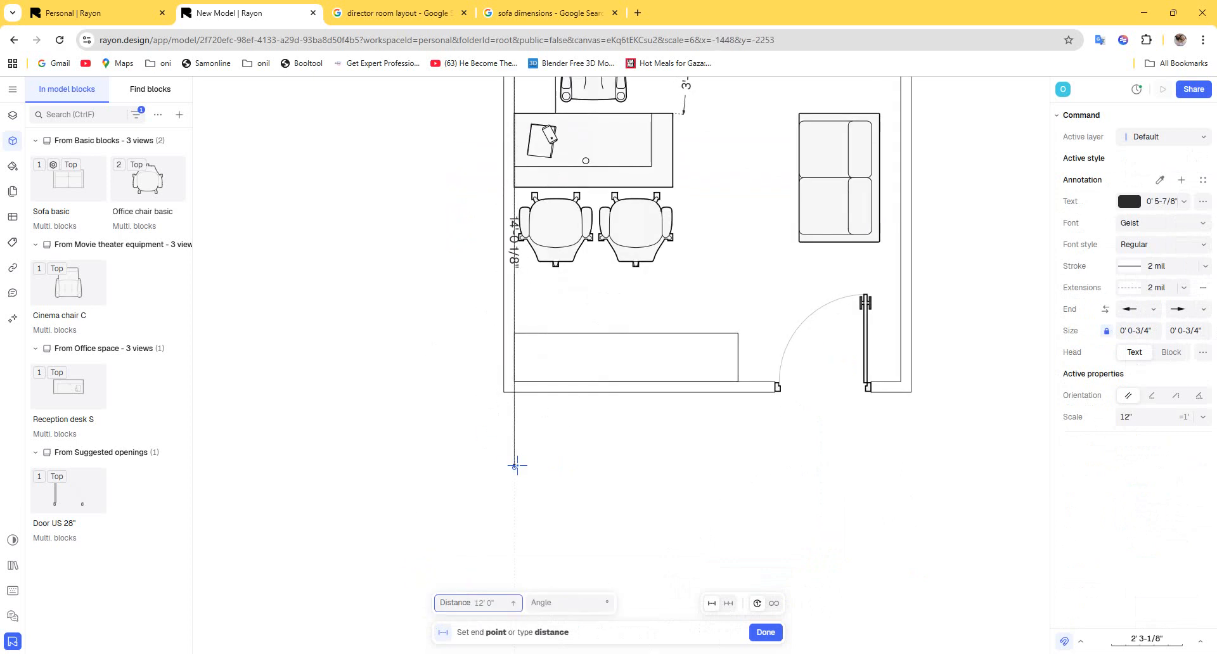
text(12)
key(Tab)
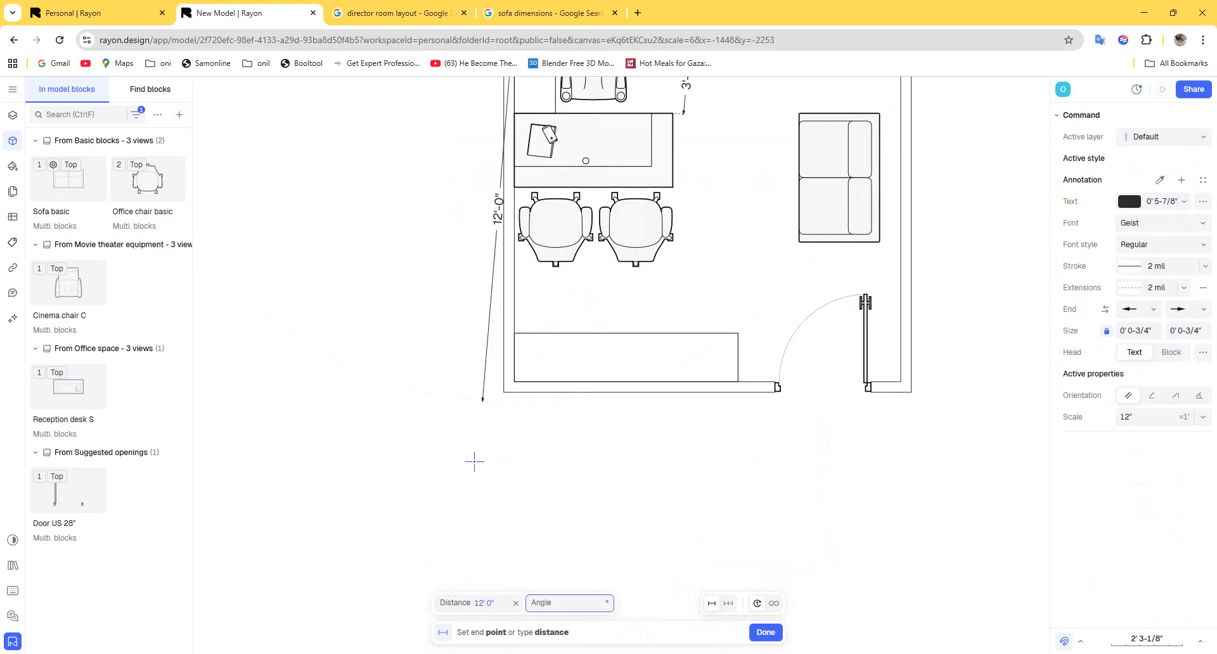
click(507, 458)
click(458, 393)
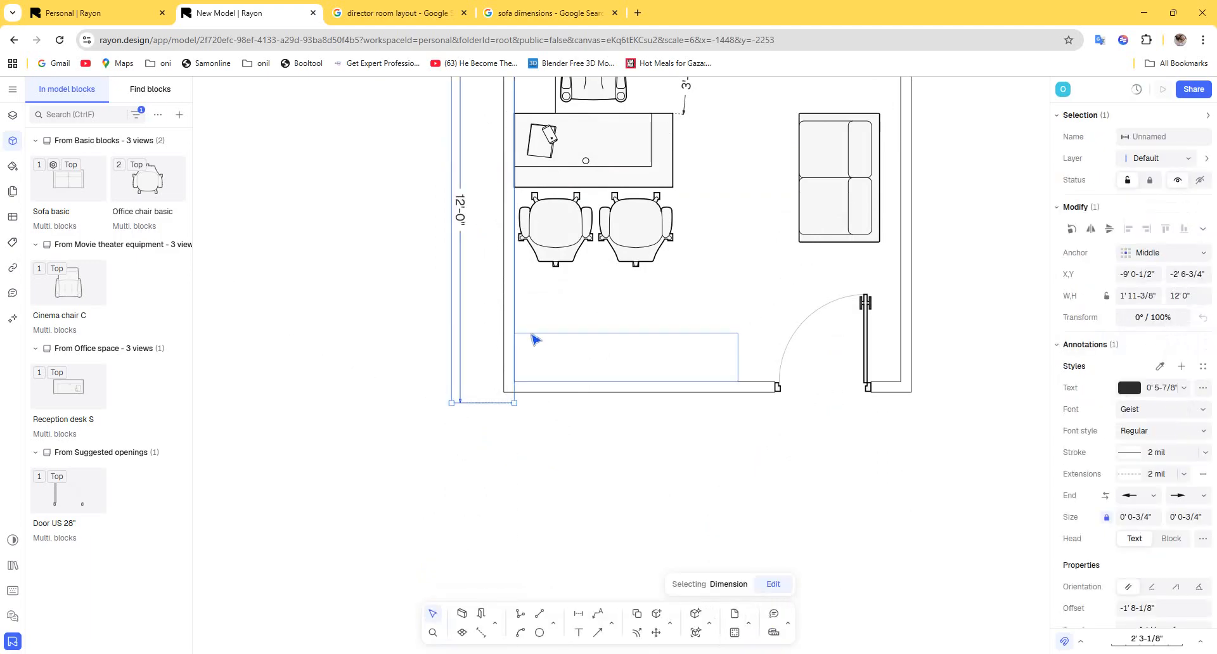
Move the lower wall down to the end of the vertical 12' dimension and set the rectangular unit flush against it.
mouse_move(563, 390)
mouse_down()
mouse_move(561, 412)
mouse_move(604, 403)
mouse_up()
click(607, 382)
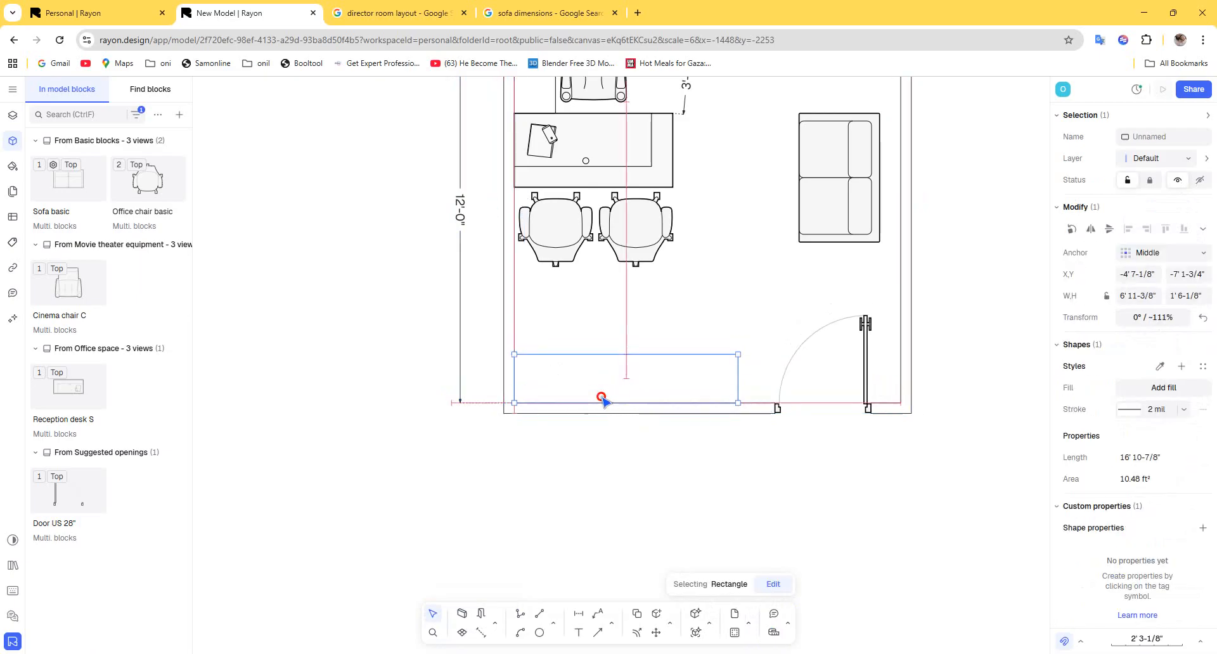
click(600, 304)
scroll(643, 228, up, 3)
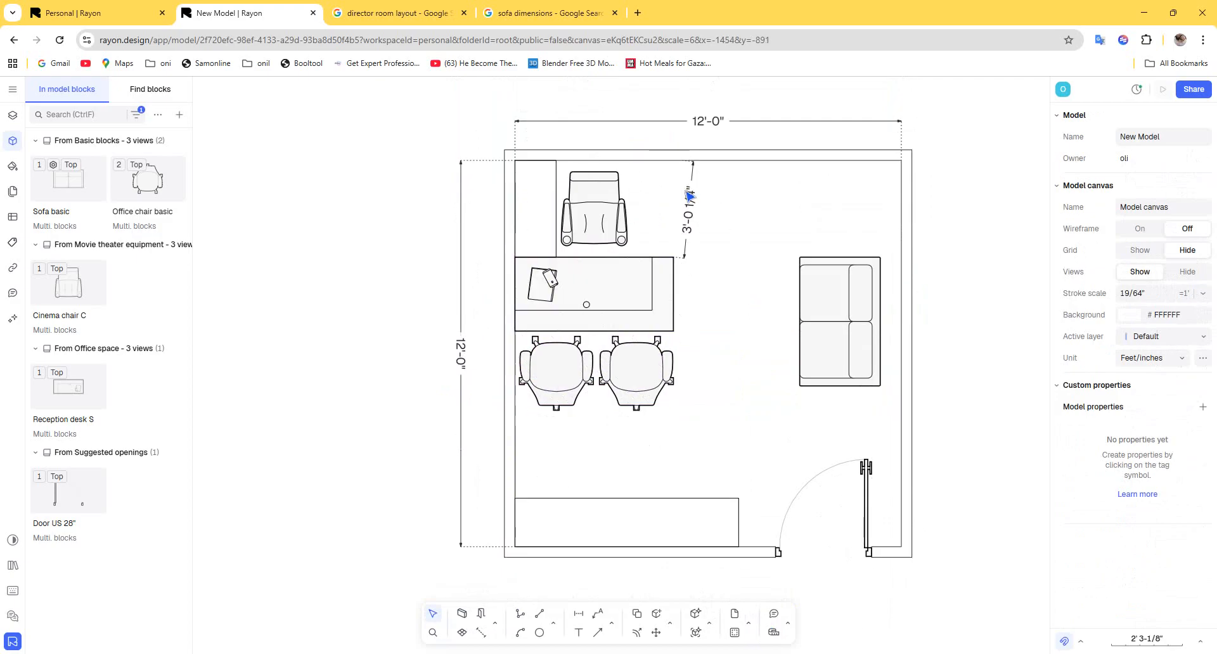
Delete the slanted dimension beside the director's chair and move the sofa flush against the right wall's inner face.
click(690, 196)
key(Delete)
drag(847, 364, 856, 376)
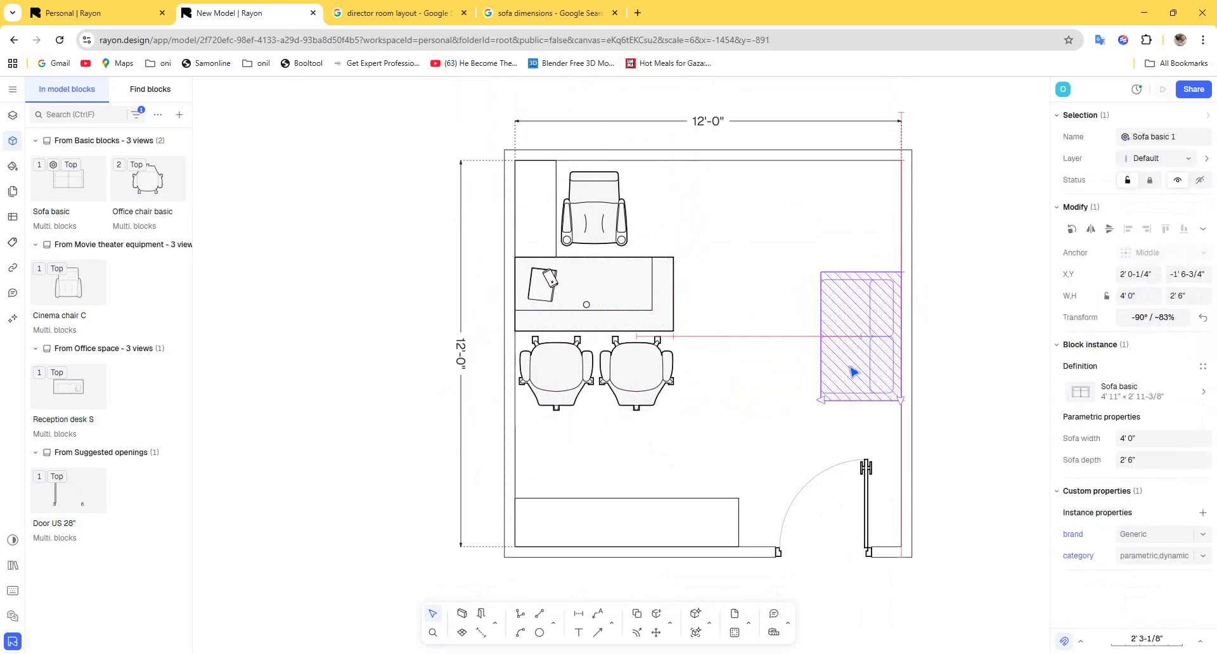
click(929, 317)
middle_drag(910, 311, 799, 302)
click(601, 489)
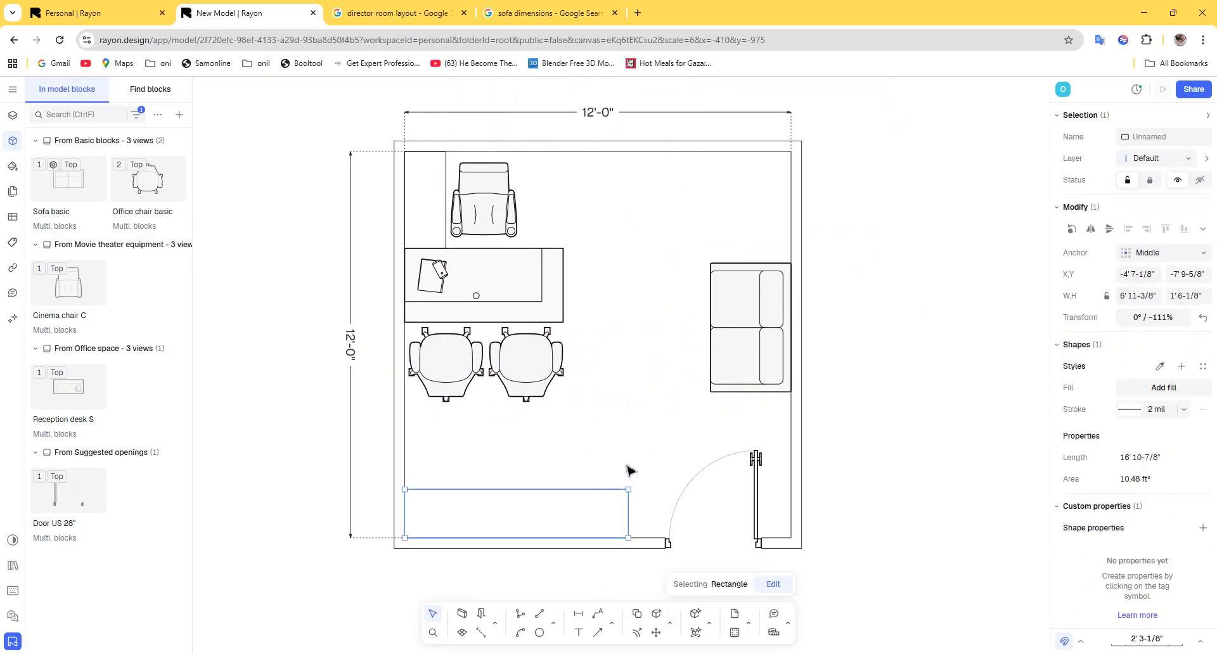
middle_drag(696, 277, 684, 303)
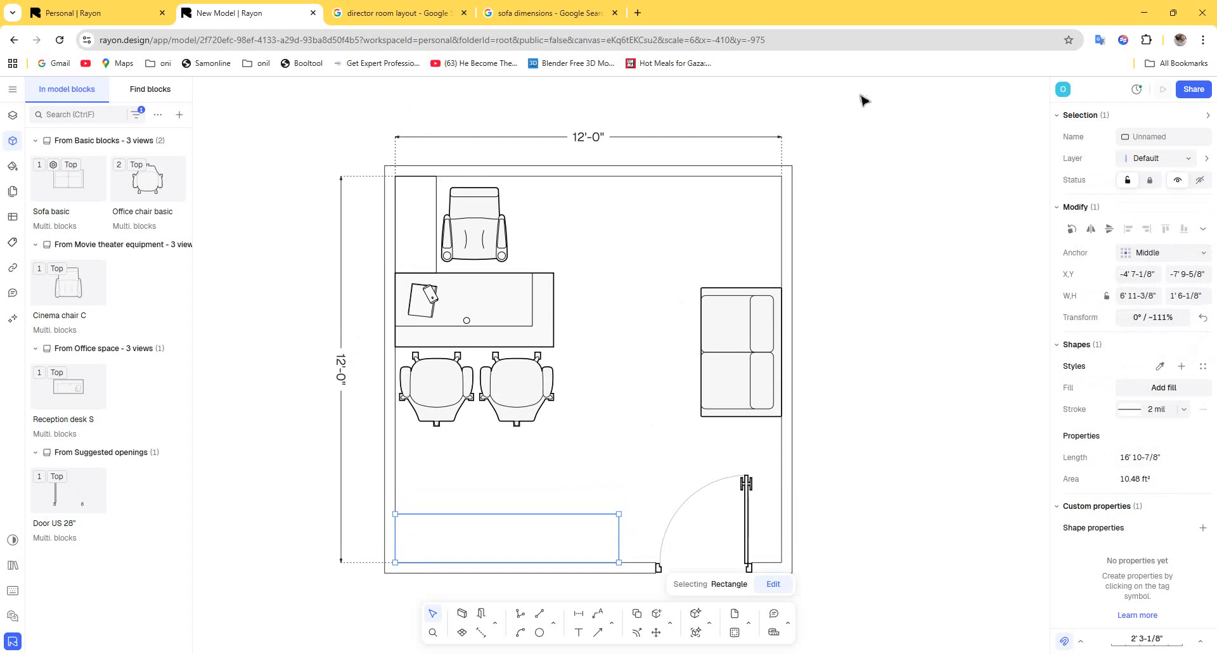
drag(861, 97, 333, 505)
click(332, 505)
Move the door slightly along the lower wall toward the room's lower-right corner.
middle_drag(772, 513, 683, 428)
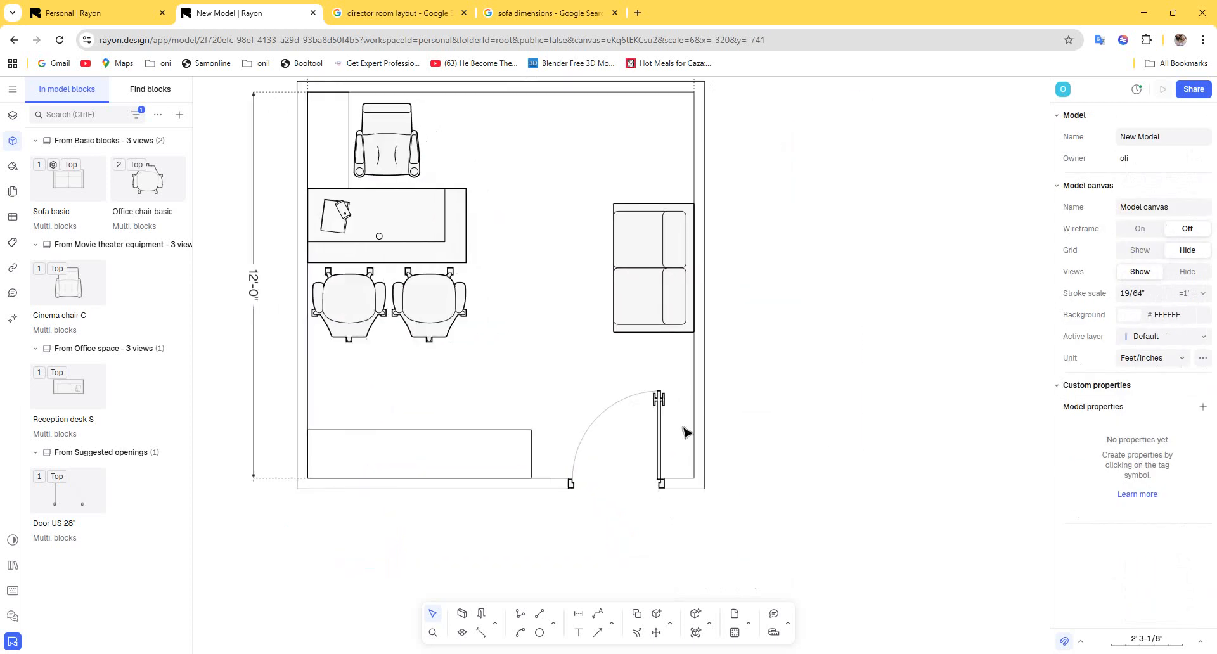
drag(669, 437, 685, 437)
click(616, 479)
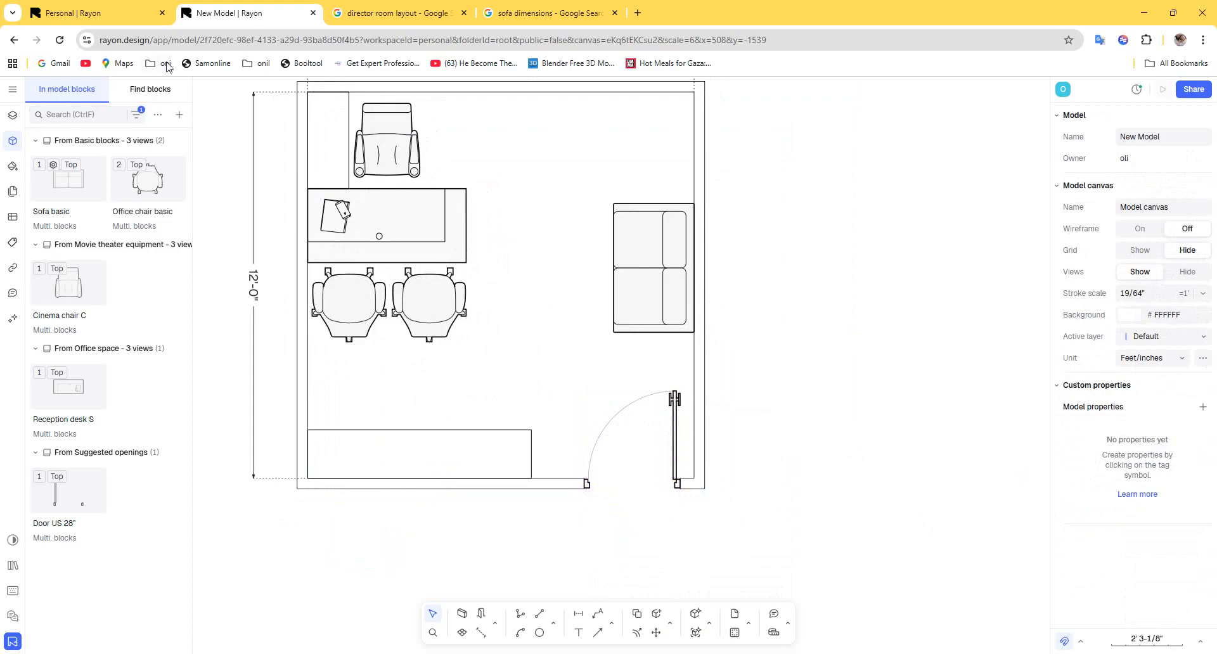
Search the block library for "plant".
click(151, 89)
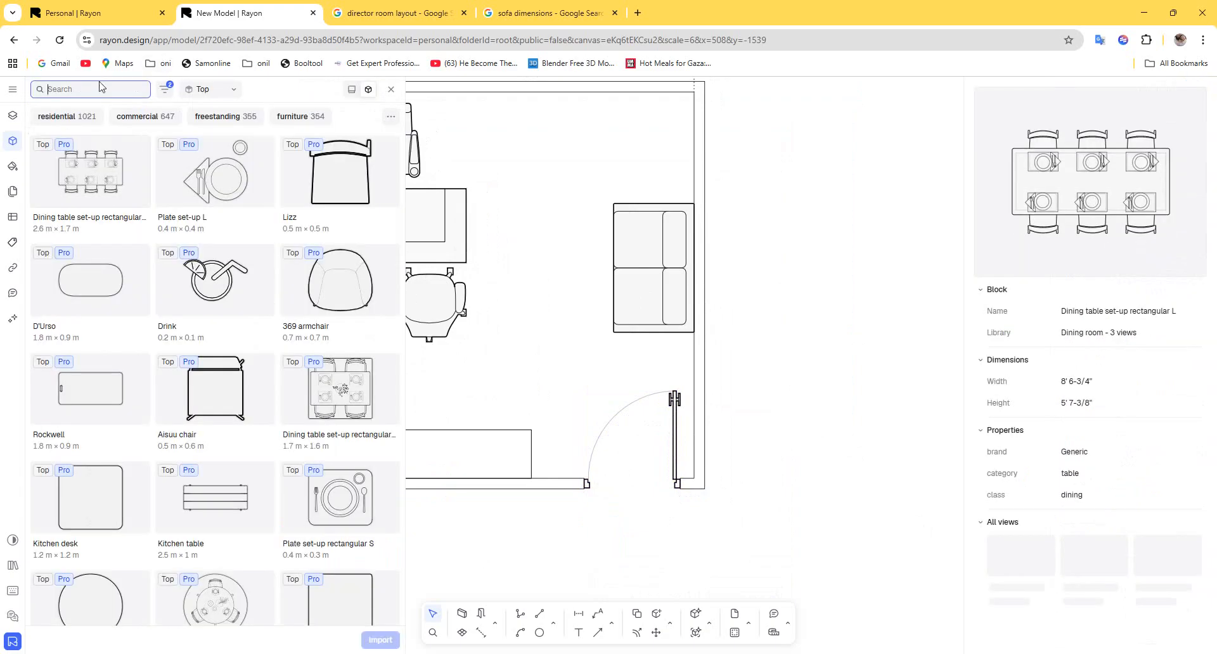
text(plant)
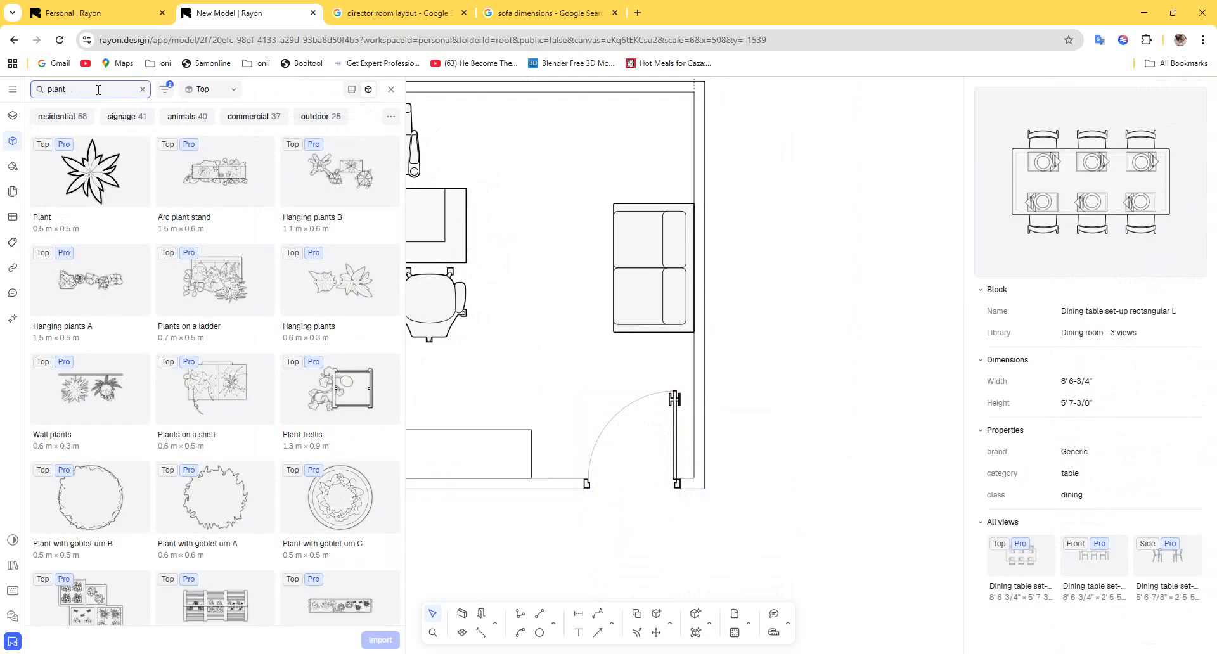
mouse_move(294, 262)
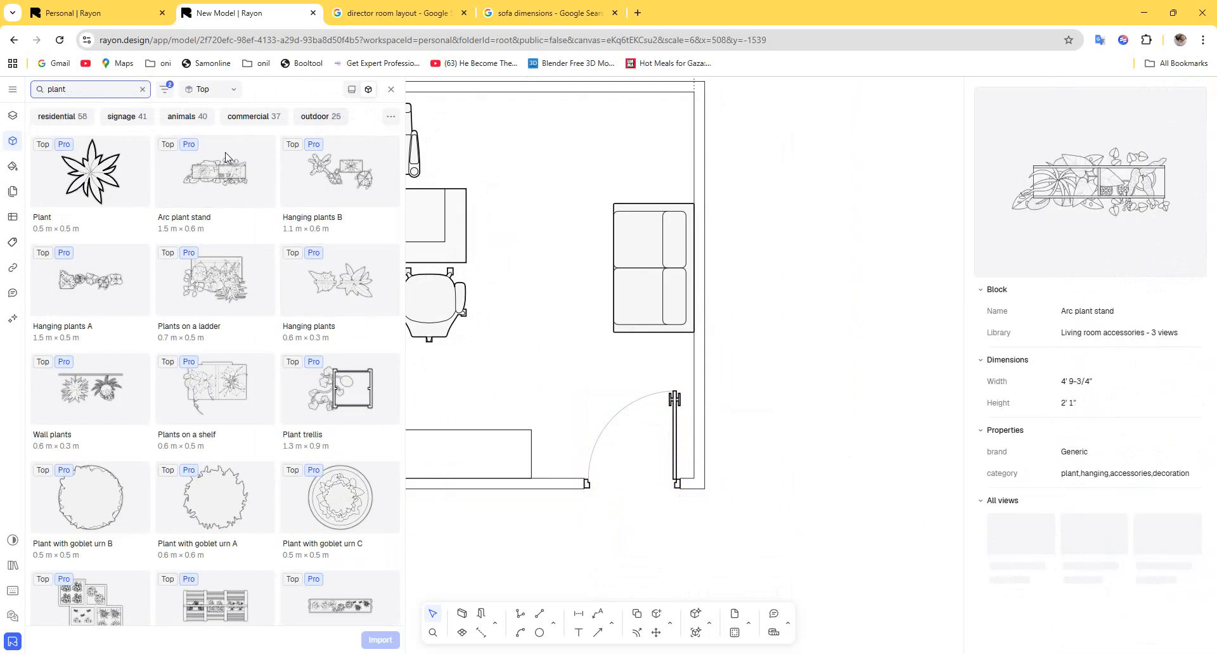
click(390, 118)
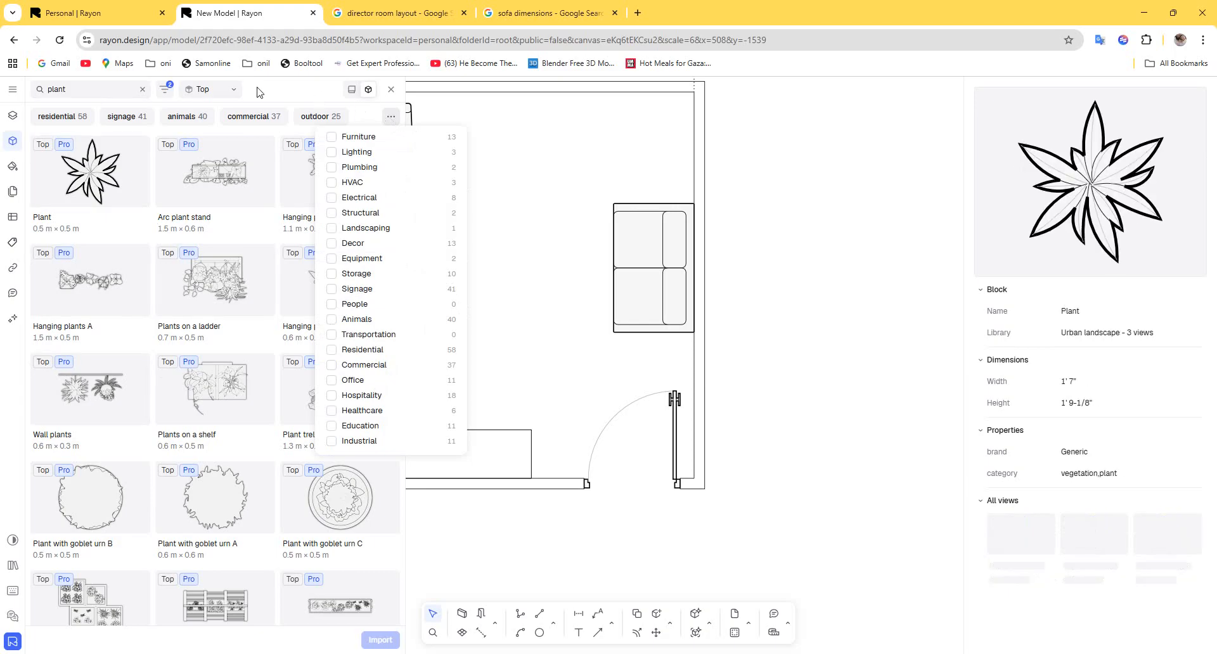
click(221, 93)
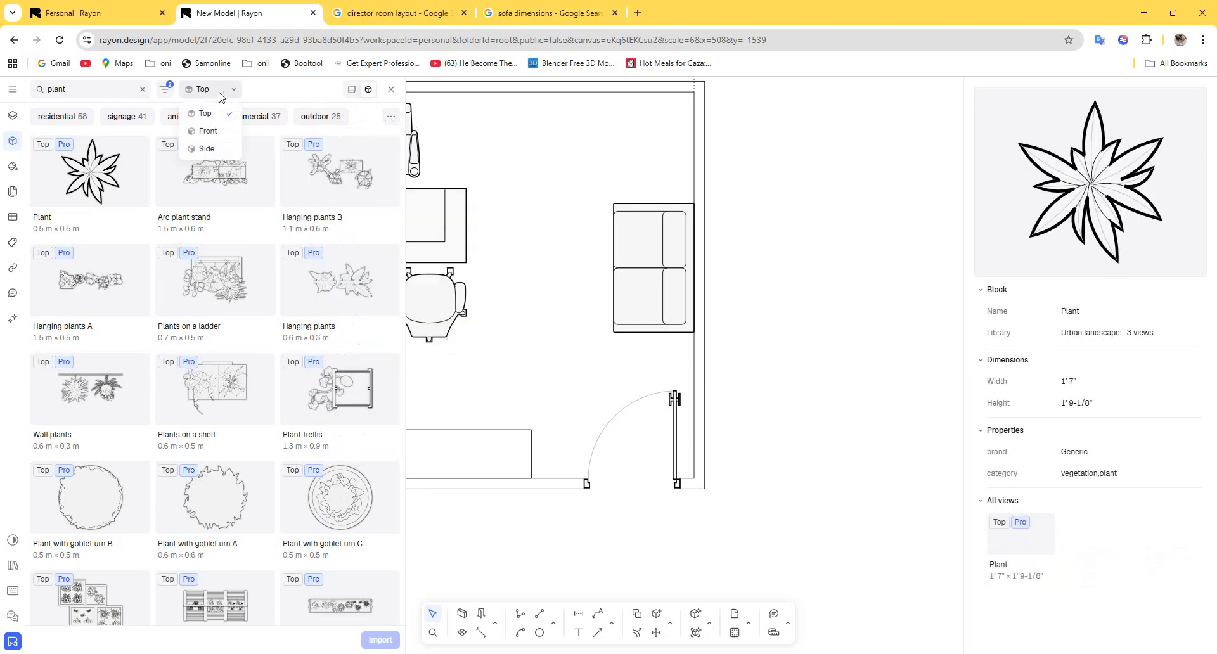
click(267, 97)
click(168, 90)
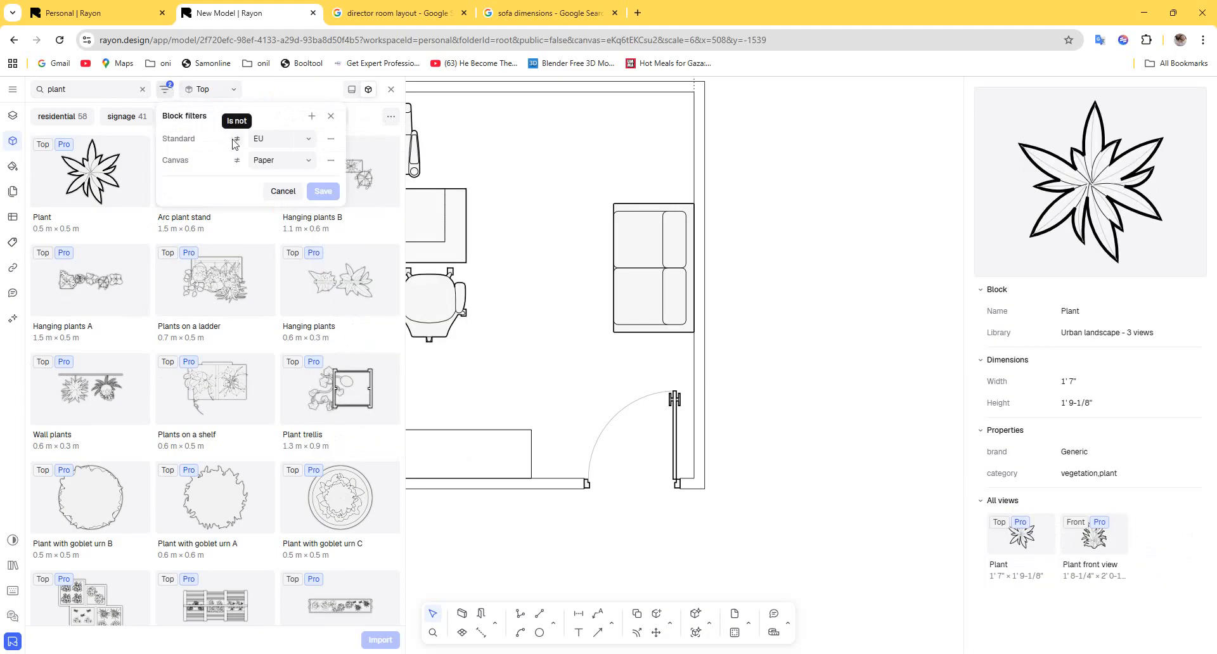
click(330, 116)
Place the Calathea ornata plant block directly above the sofa and scale it down to about the sofa's width.
scroll(258, 345, down, 2)
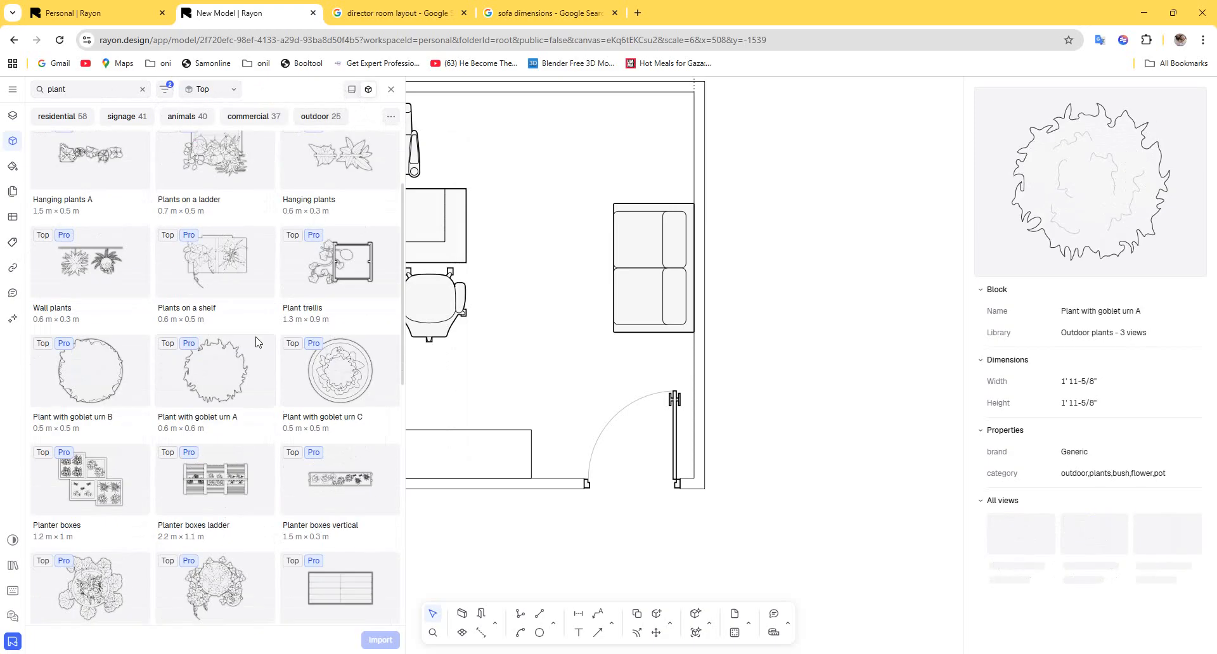
scroll(258, 343, down, 4)
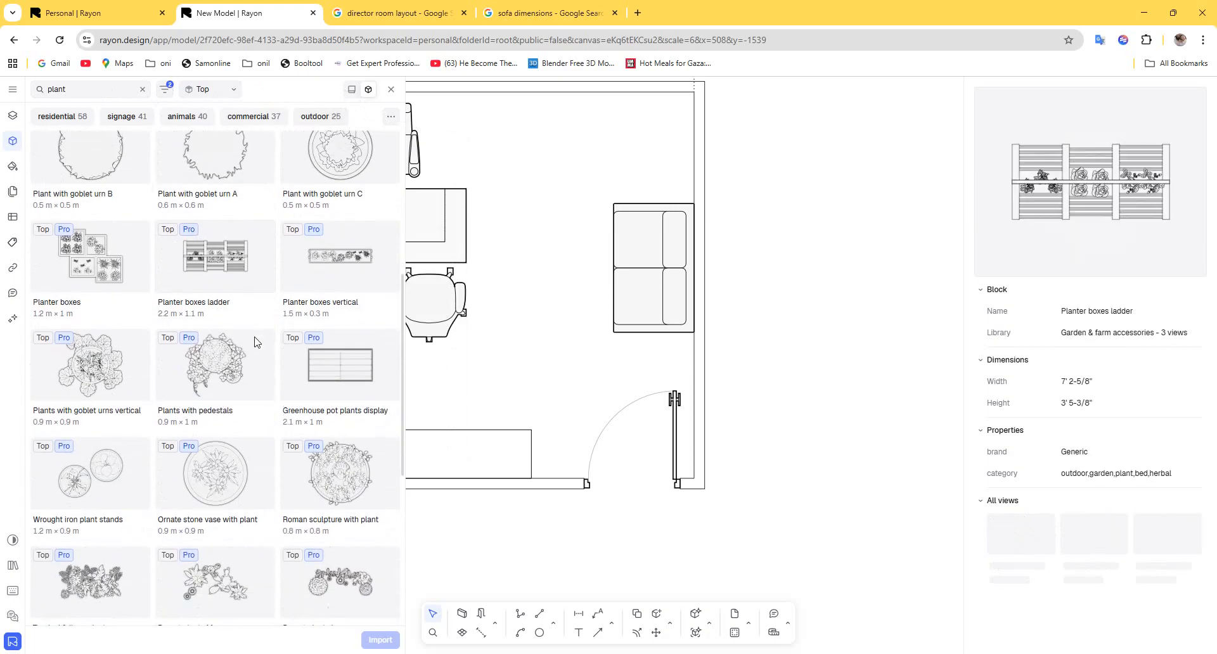
scroll(258, 342, down, 5)
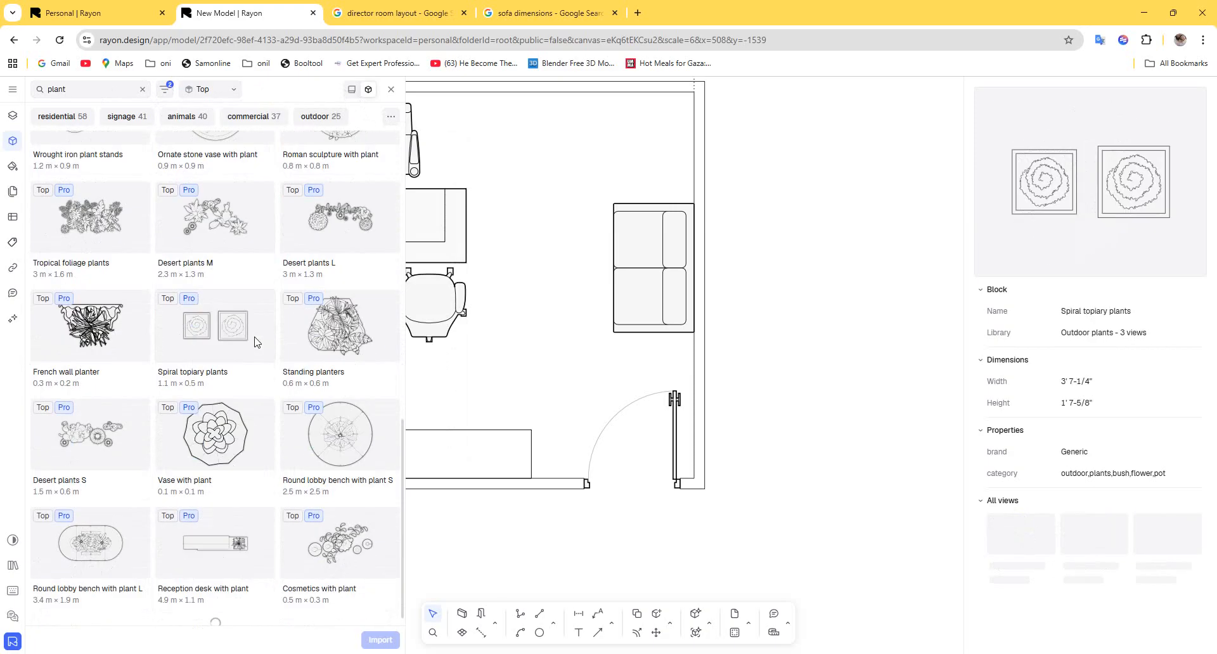
scroll(258, 342, down, 5)
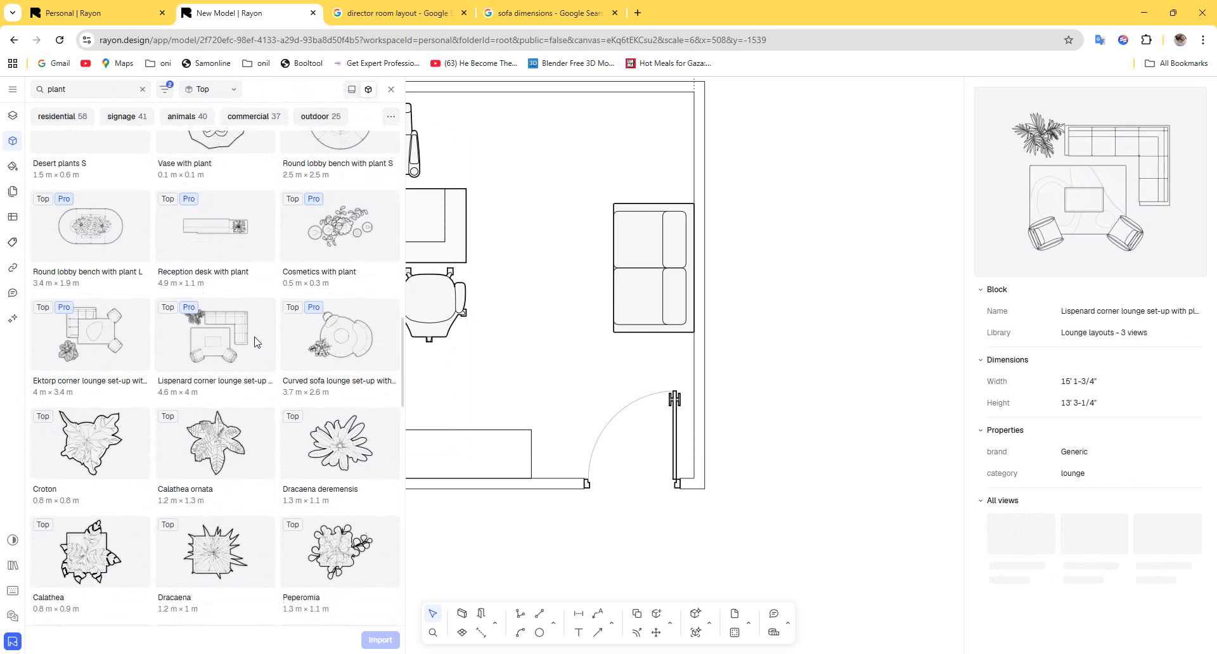
drag(214, 445, 653, 175)
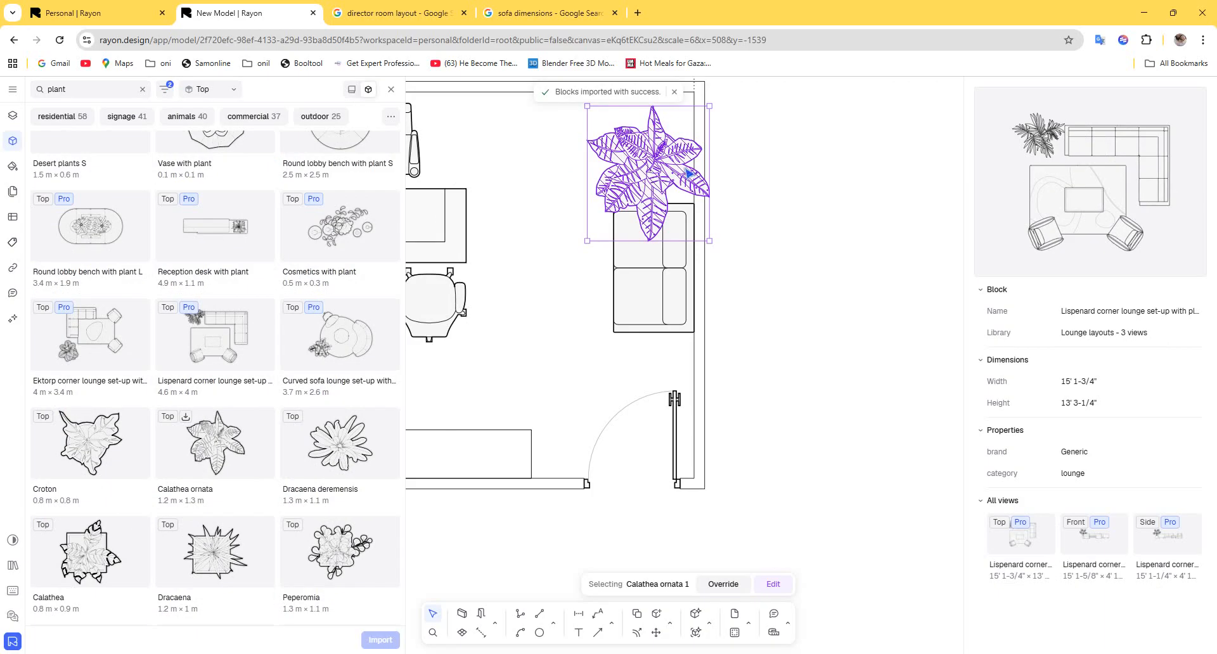
drag(709, 107, 653, 144)
click(553, 384)
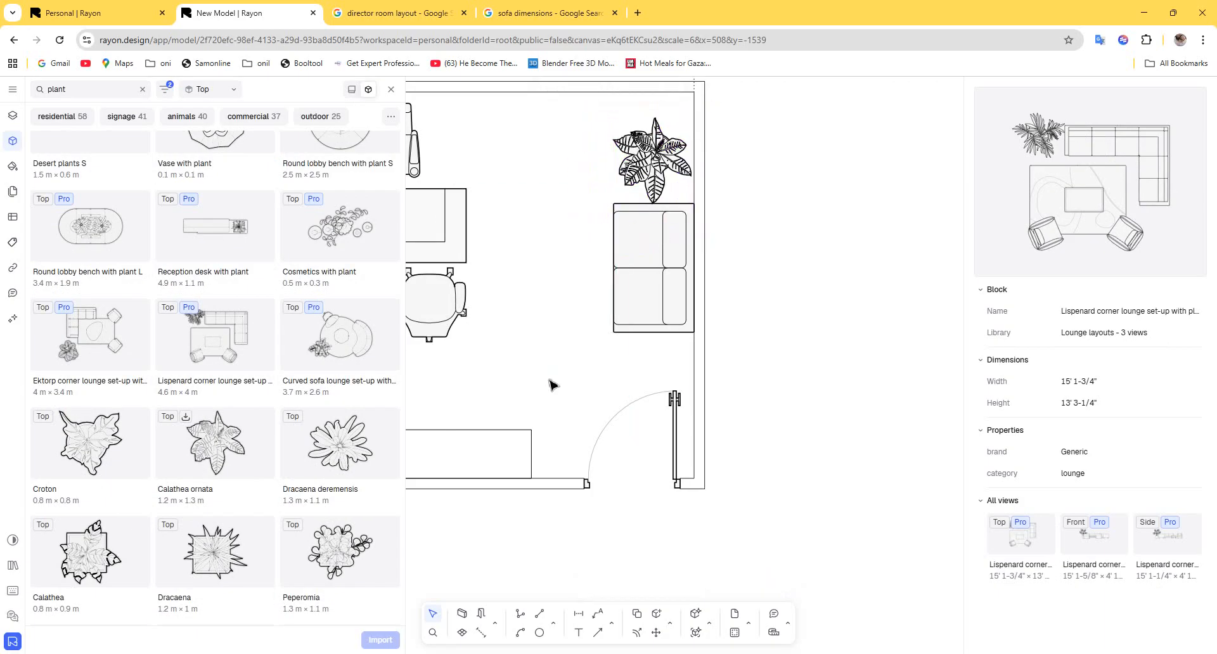
Copy the whole room plan with its furniture and dimensions, and place the copy to the right of the original.
scroll(577, 352, down, 5)
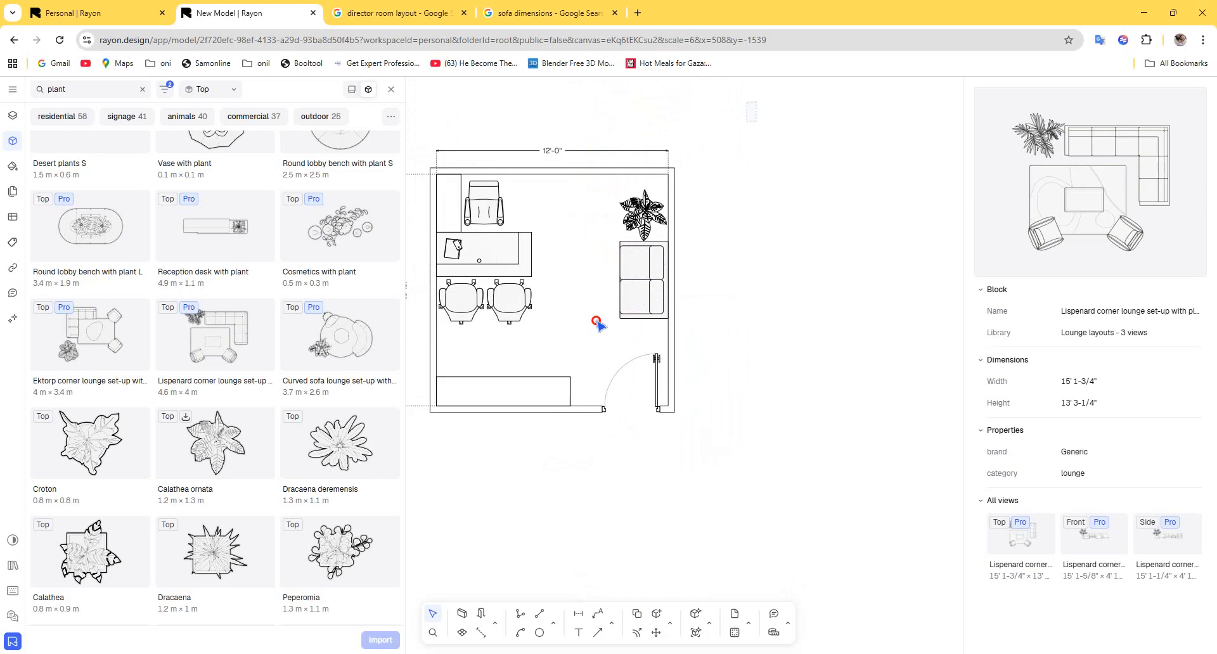
drag(596, 321, 405, 500)
middle_drag(574, 420, 631, 407)
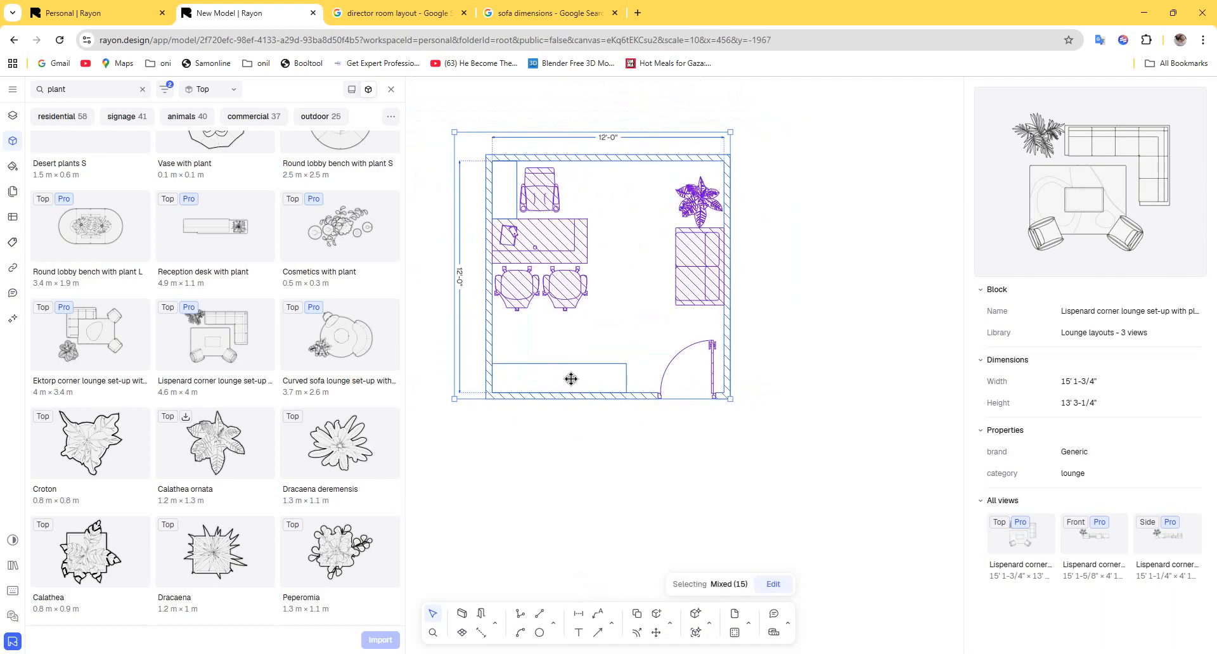
drag(578, 374, 711, 326)
scroll(542, 357, down, 5)
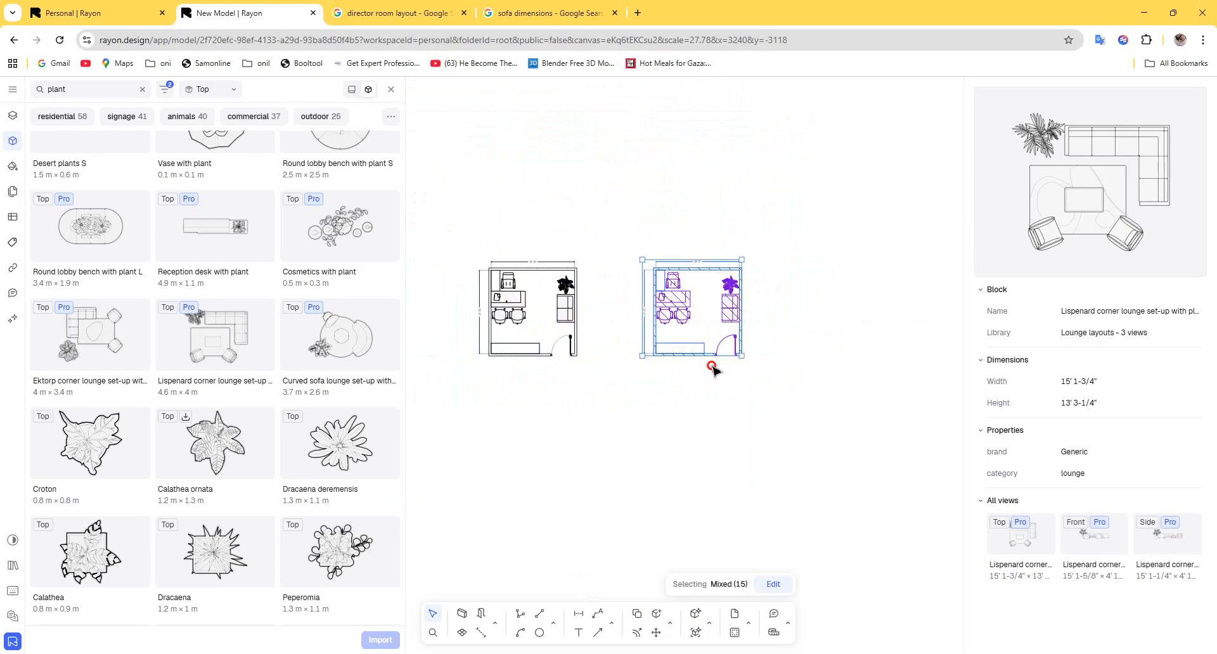
click(696, 397)
scroll(704, 322, up, 5)
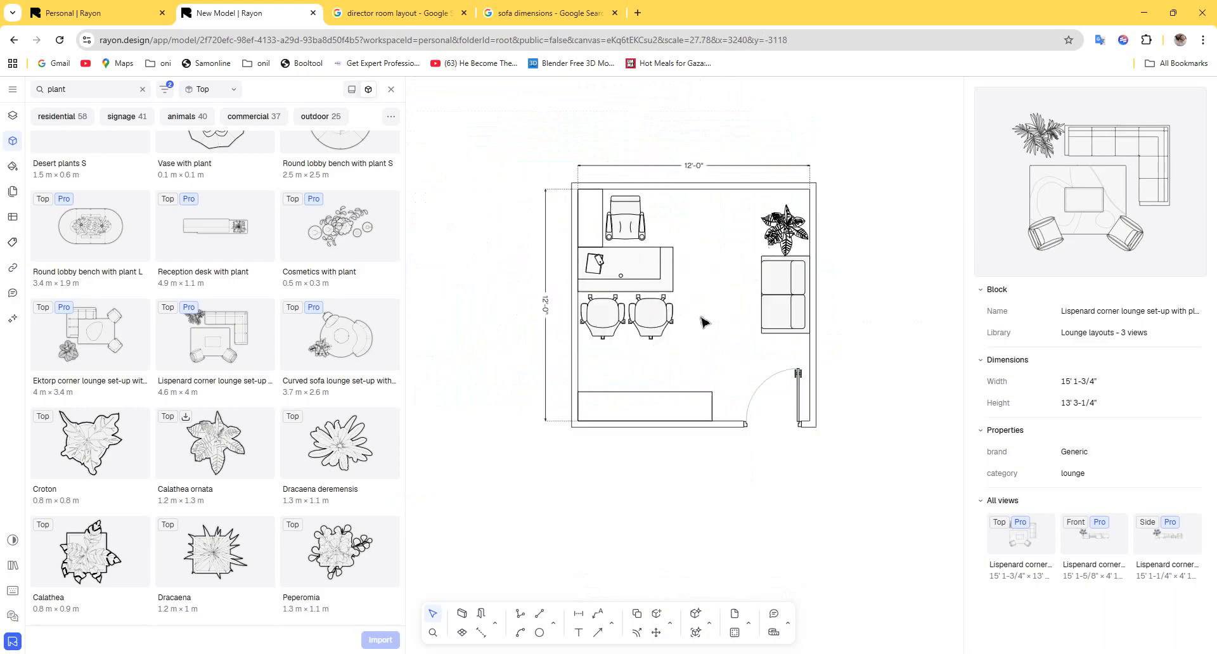
click(707, 391)
click(721, 368)
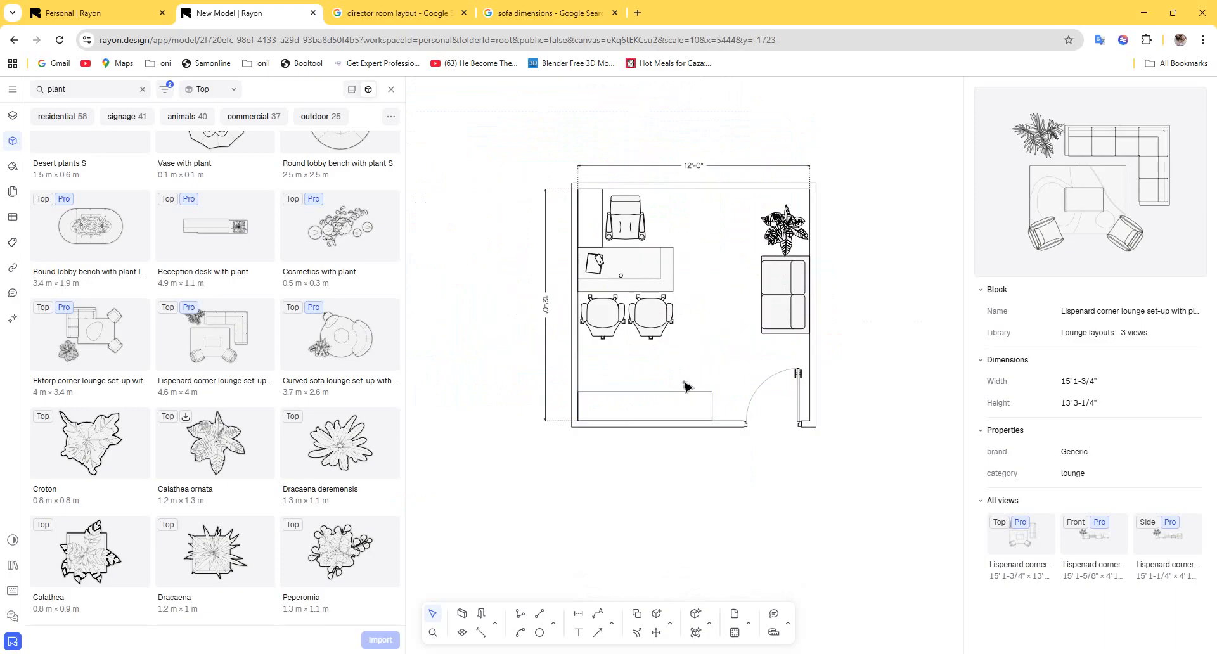
mouse_move(693, 396)
mouse_down()
mouse_move(850, 336)
mouse_move(902, 345)
mouse_move(850, 385)
mouse_move(688, 375)
mouse_move(681, 395)
mouse_up()
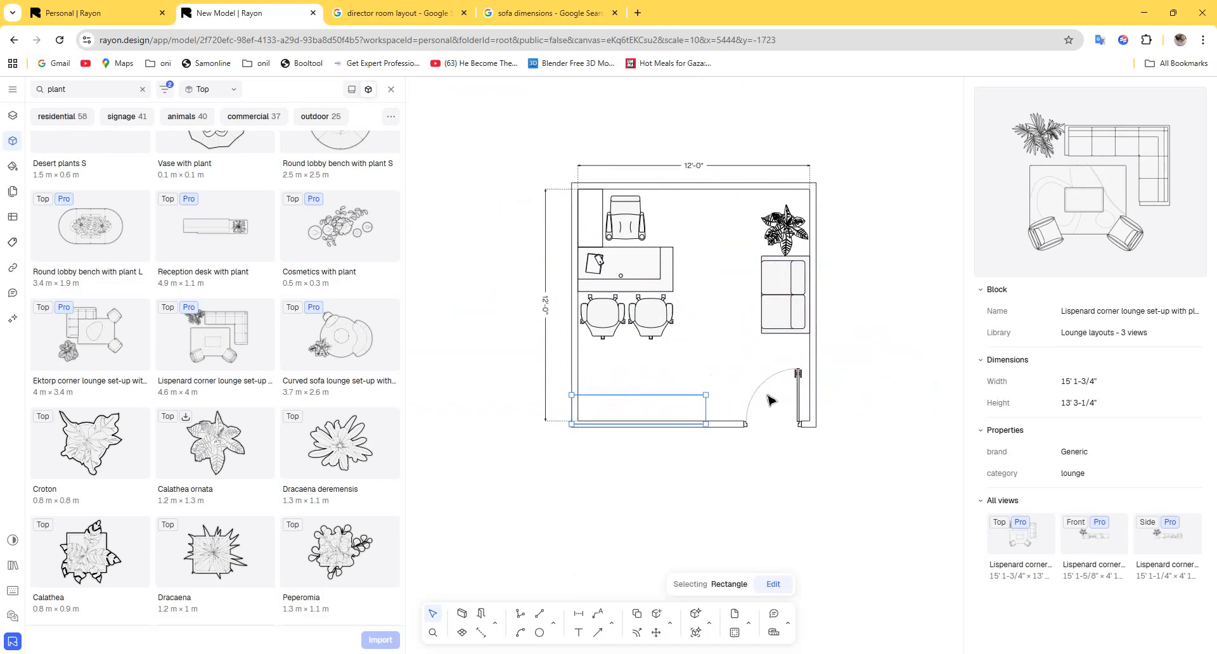
key(Delete)
scroll(723, 327, up, 3)
scroll(713, 330, down, 3)
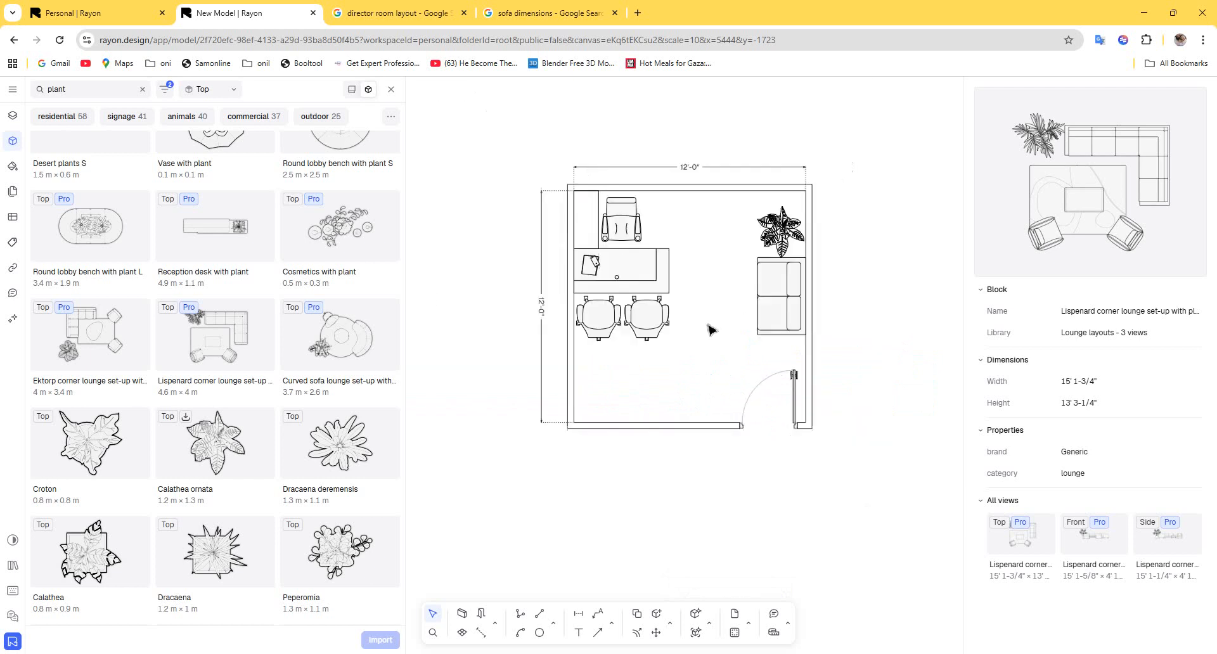
key(ctrl+z)
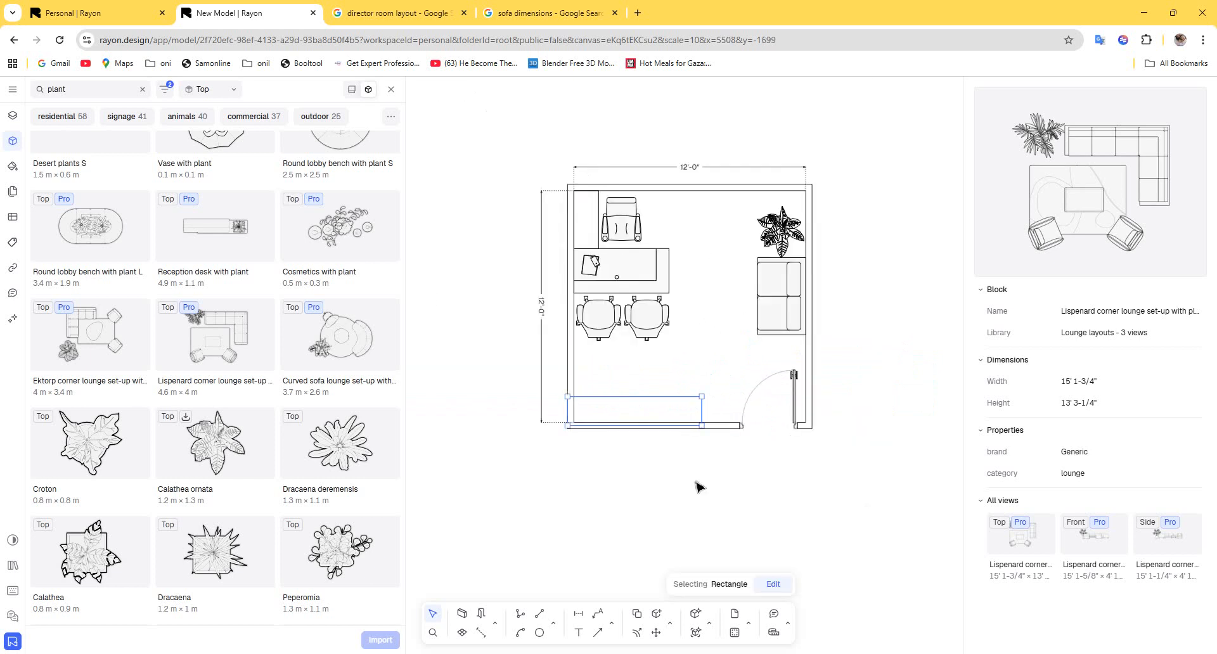
In the copied room, move the rectangular unit to the upper wall and shift the plant and sofa down below it.
drag(686, 418, 787, 210)
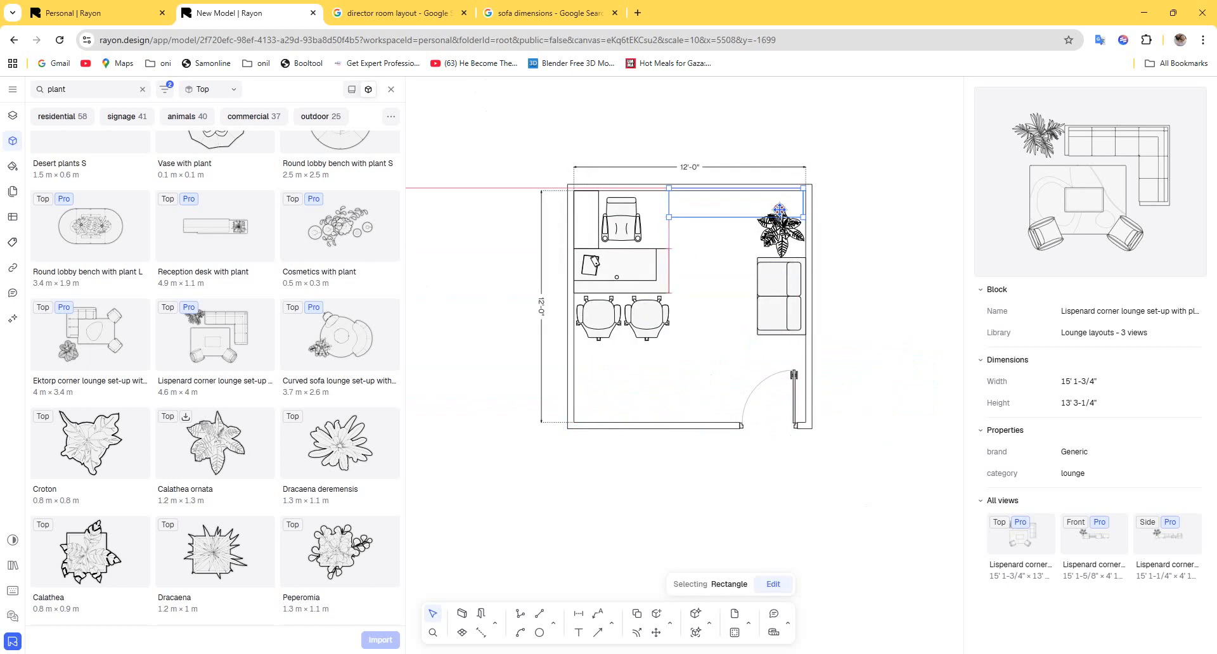
click(799, 288)
click(783, 229)
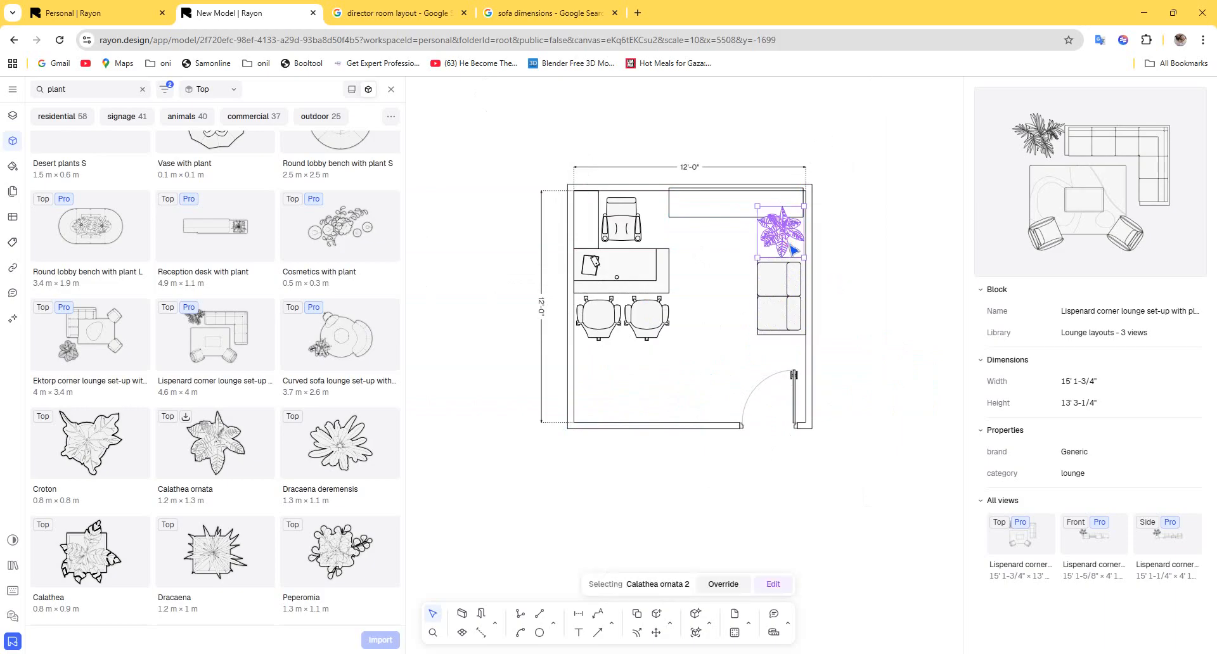
shift+click(791, 282)
drag(791, 282, 792, 293)
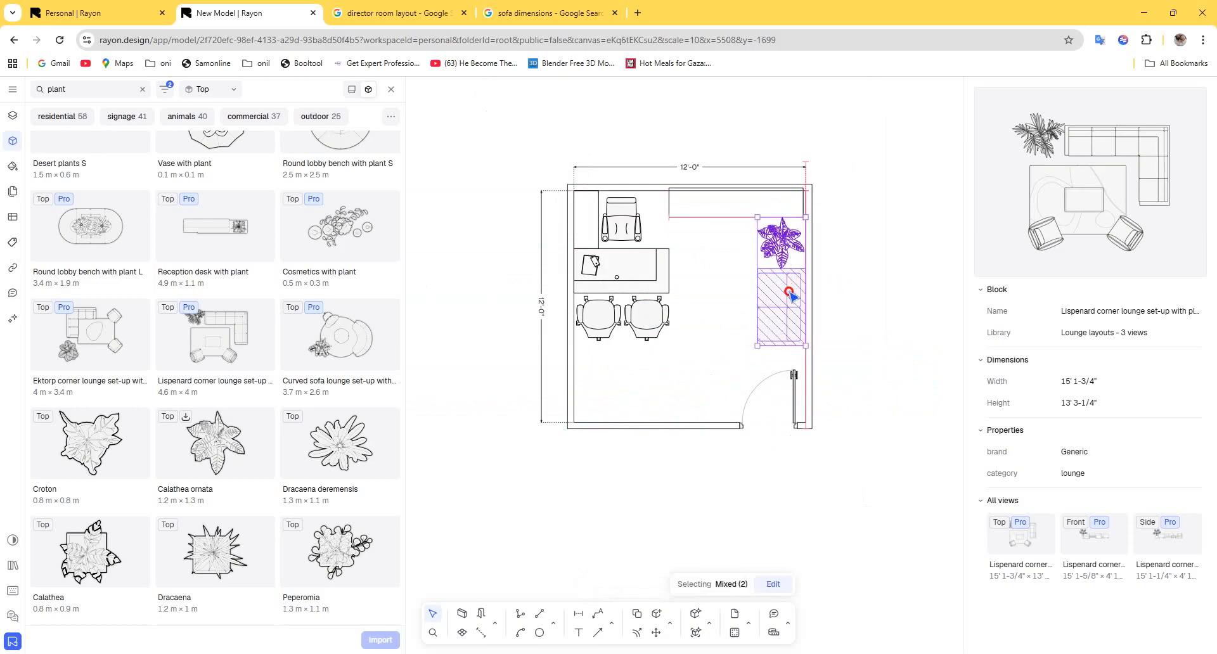
click(847, 273)
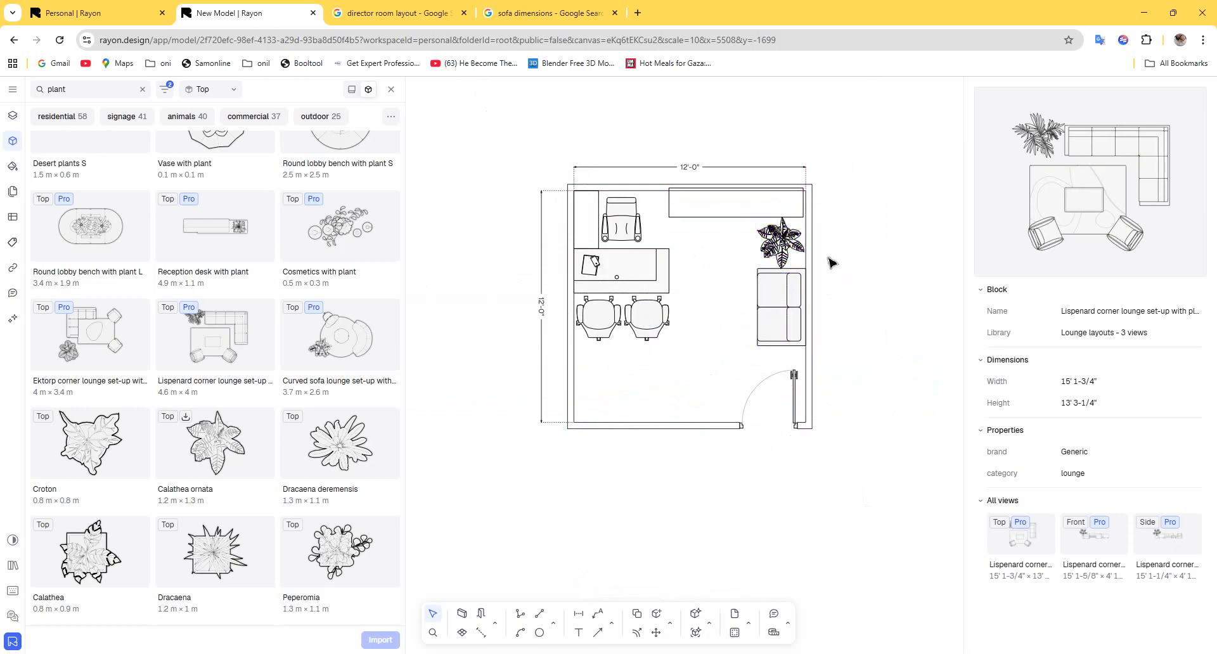
Draw a circle in the open floor area below the visitor chairs, near the copied room's lower wall.
click(274, 469)
click(540, 632)
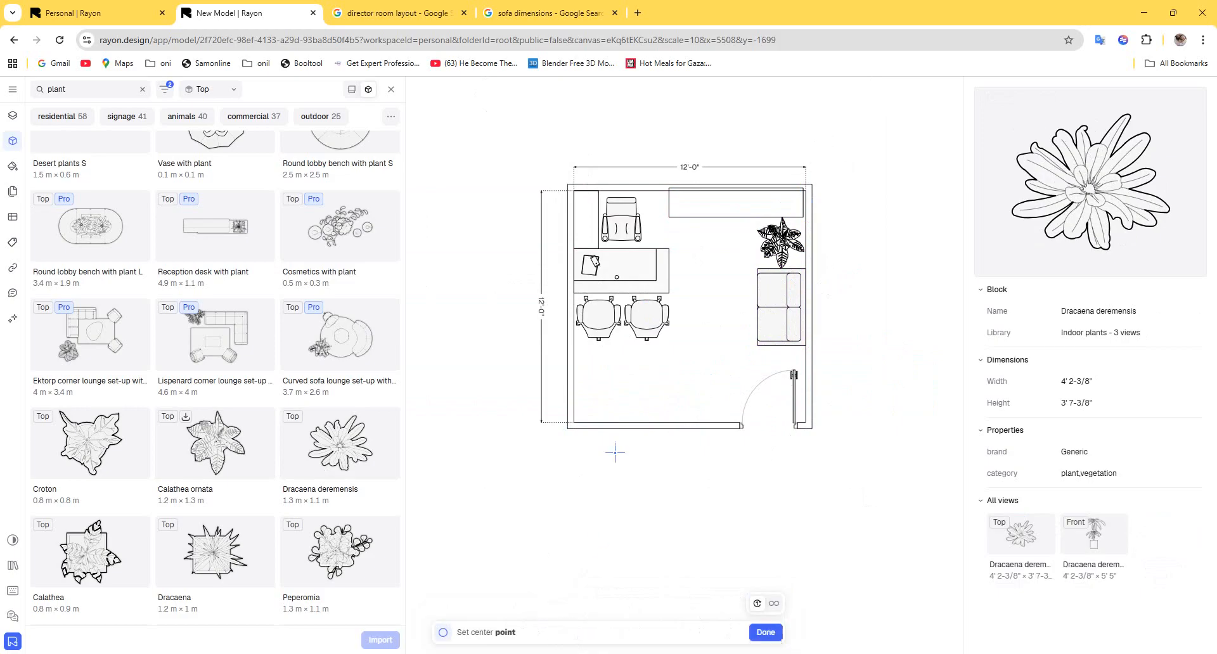
scroll(621, 388, up, 5)
click(602, 402)
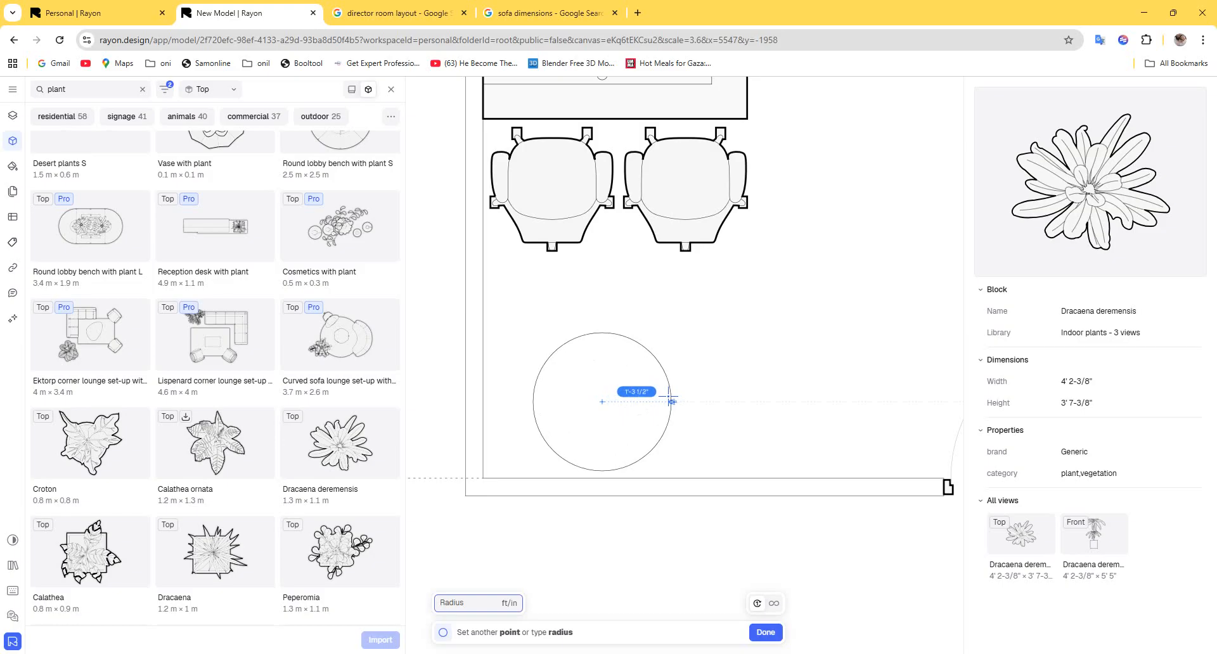
click(663, 402)
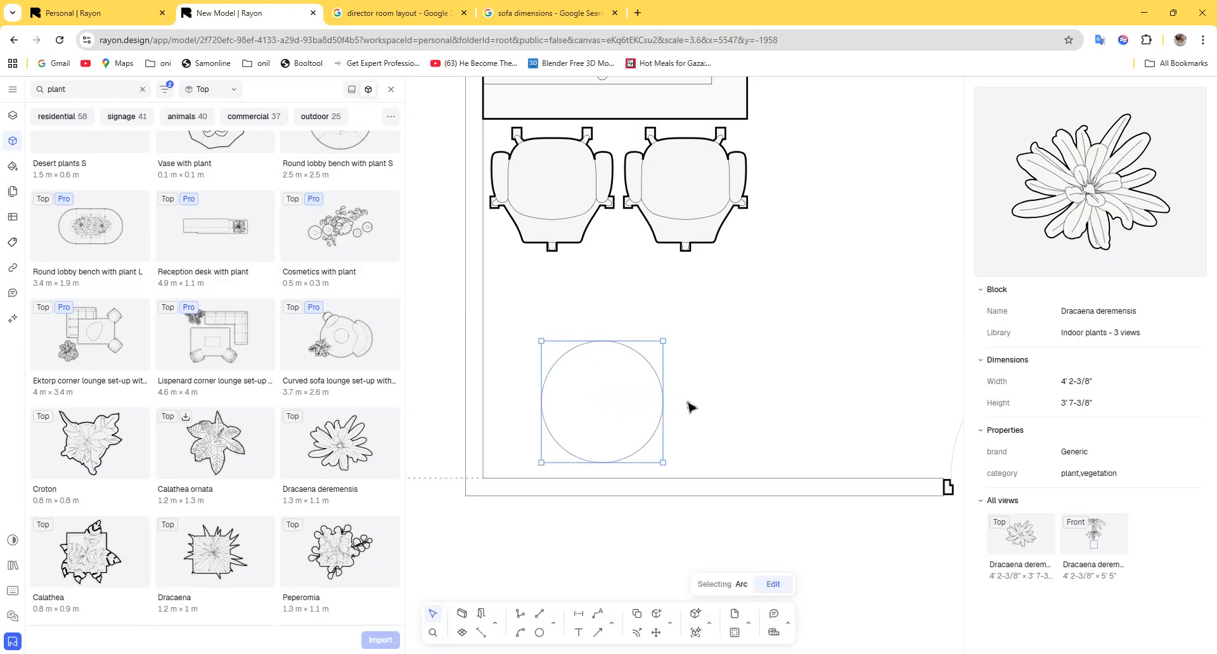
Stretch the circle horizontally to the right into an ellipse about one and a half times as wide as high.
click(667, 408)
click(662, 405)
drag(665, 404, 607, 418)
drag(691, 408, 726, 408)
click(763, 395)
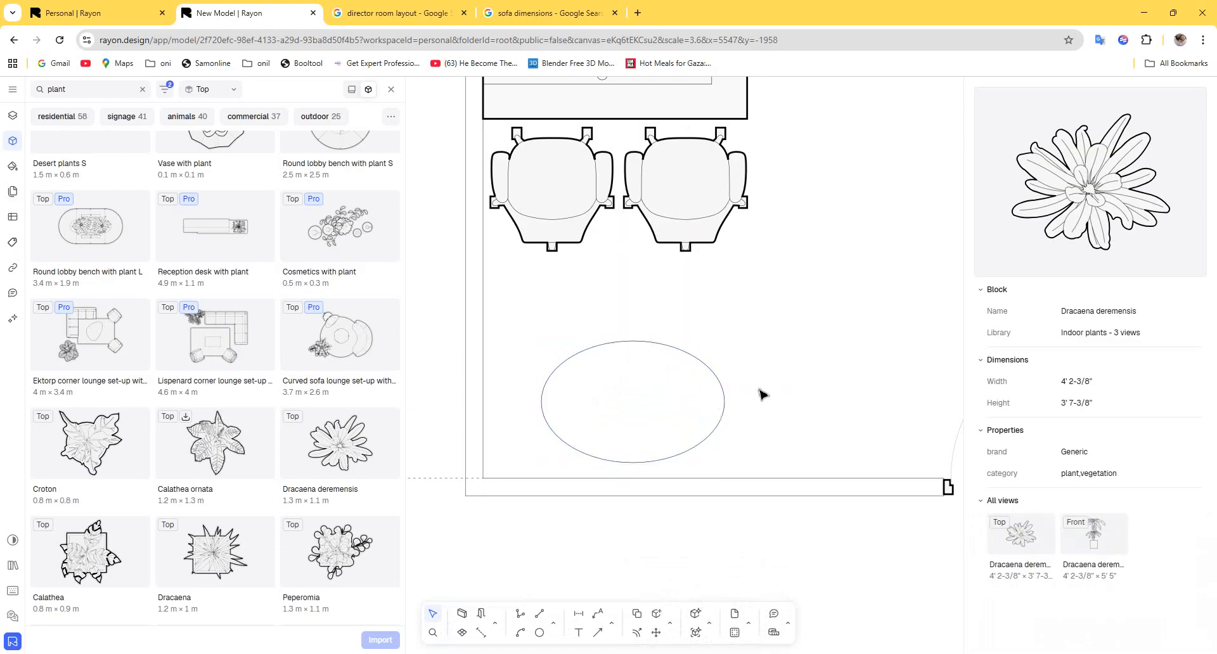
click(721, 381)
click(841, 396)
Draw a small circle just right of the ellipse and enlarge it to about 1'-3 5/8" across.
middle_drag(743, 411, 658, 455)
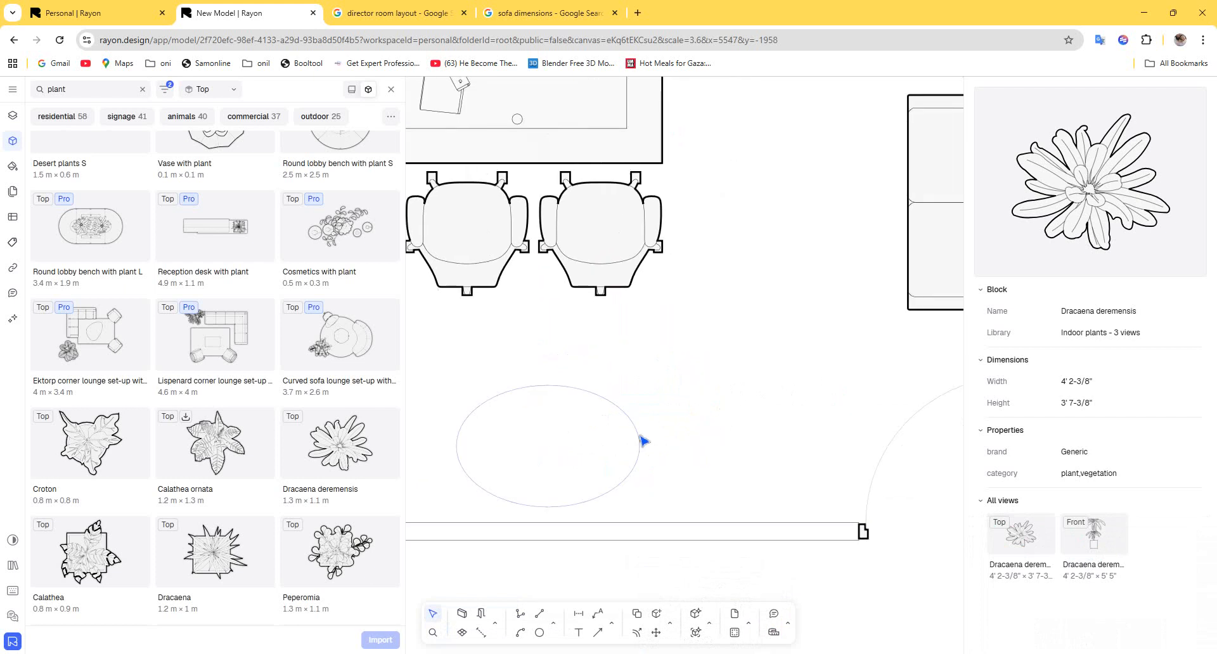
click(641, 436)
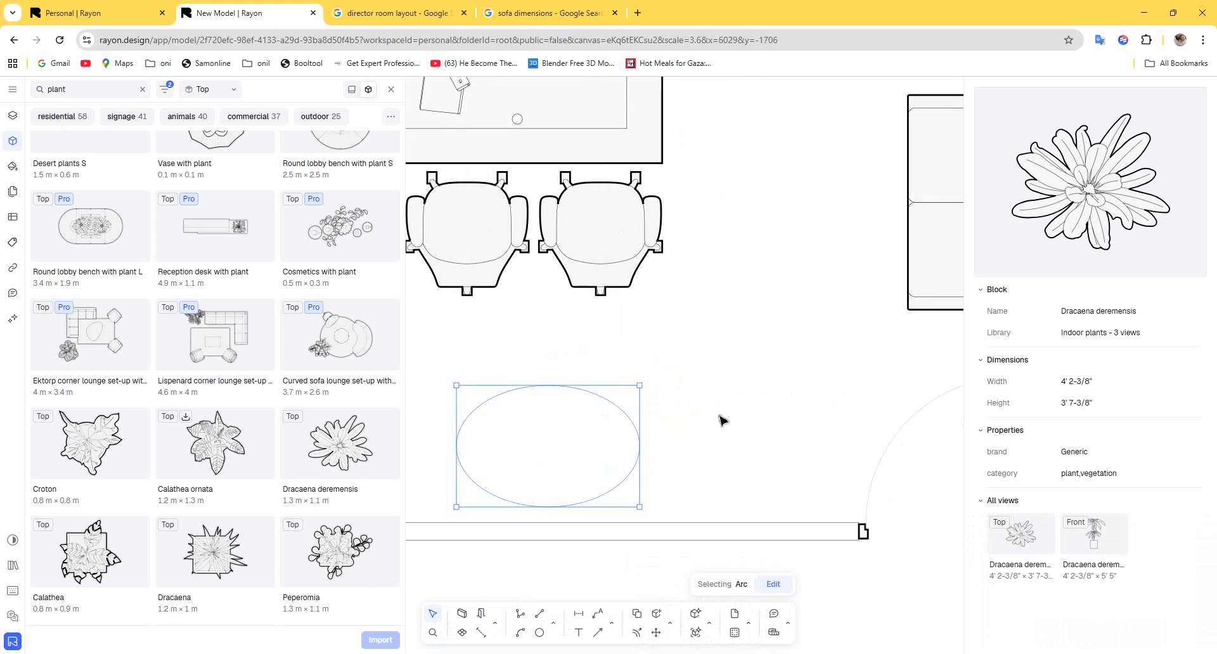
click(709, 454)
click(540, 633)
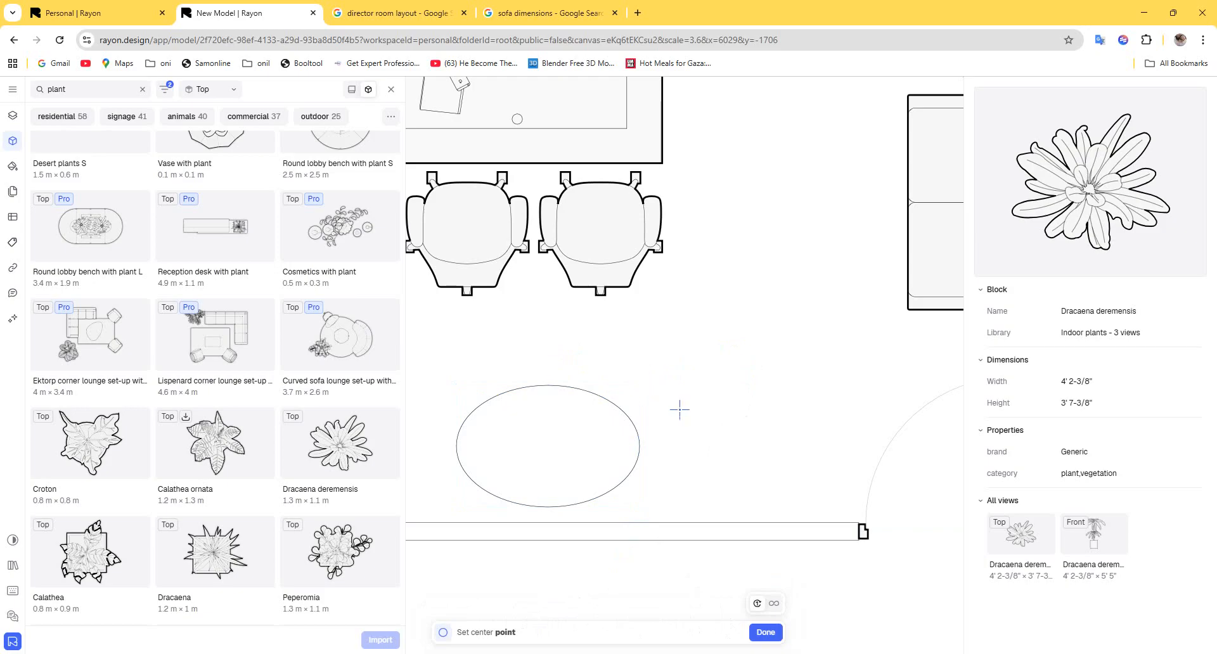
click(662, 447)
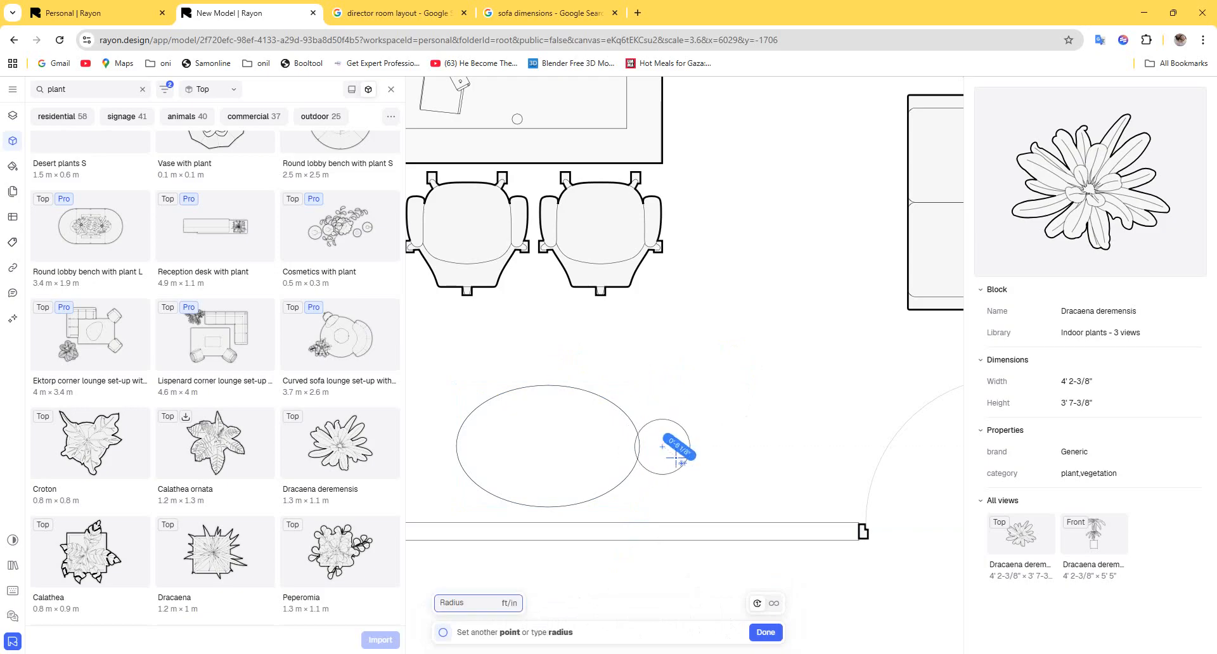
click(678, 462)
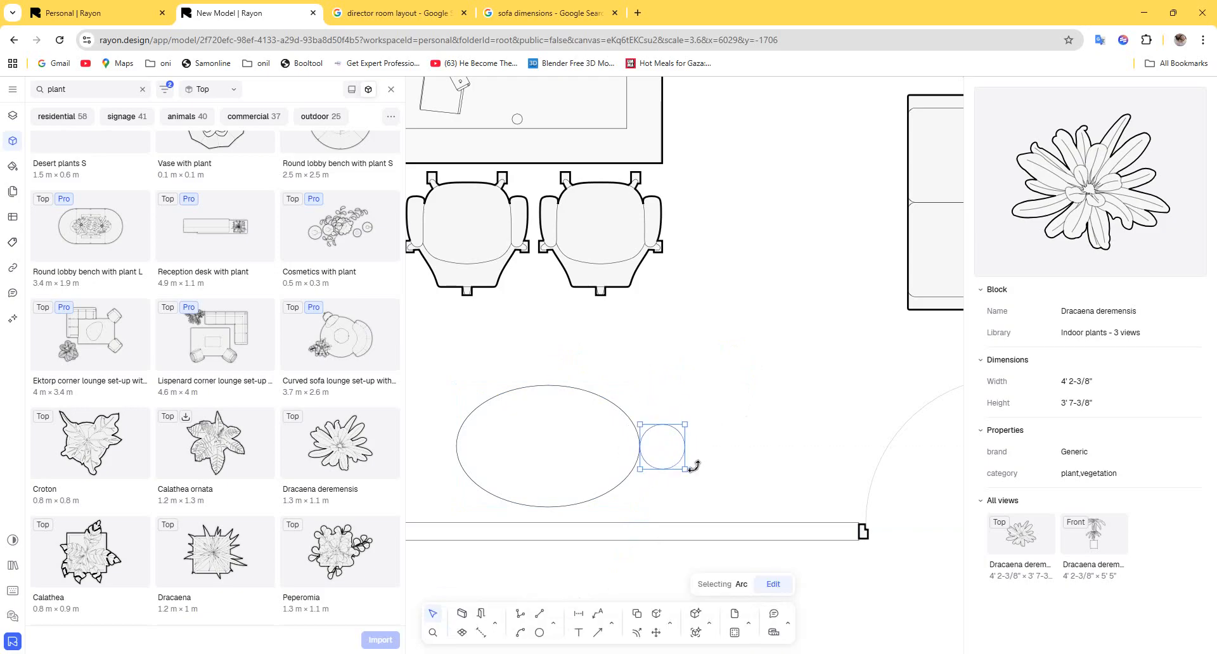
drag(689, 426, 702, 439)
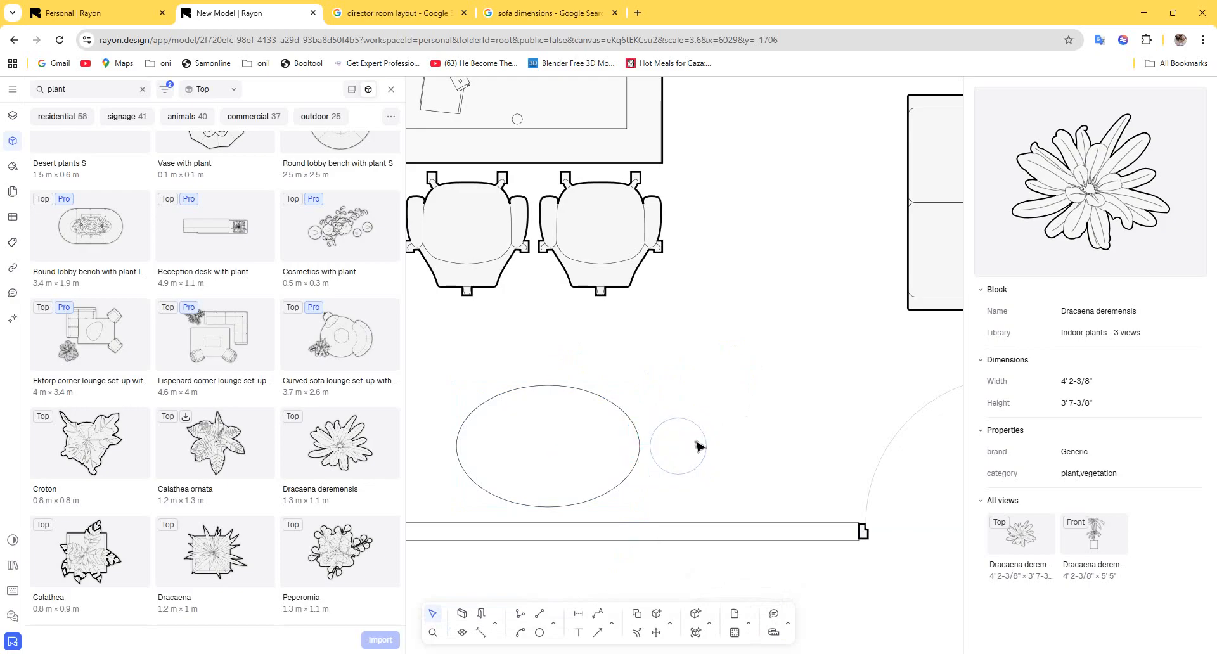
drag(707, 419, 720, 413)
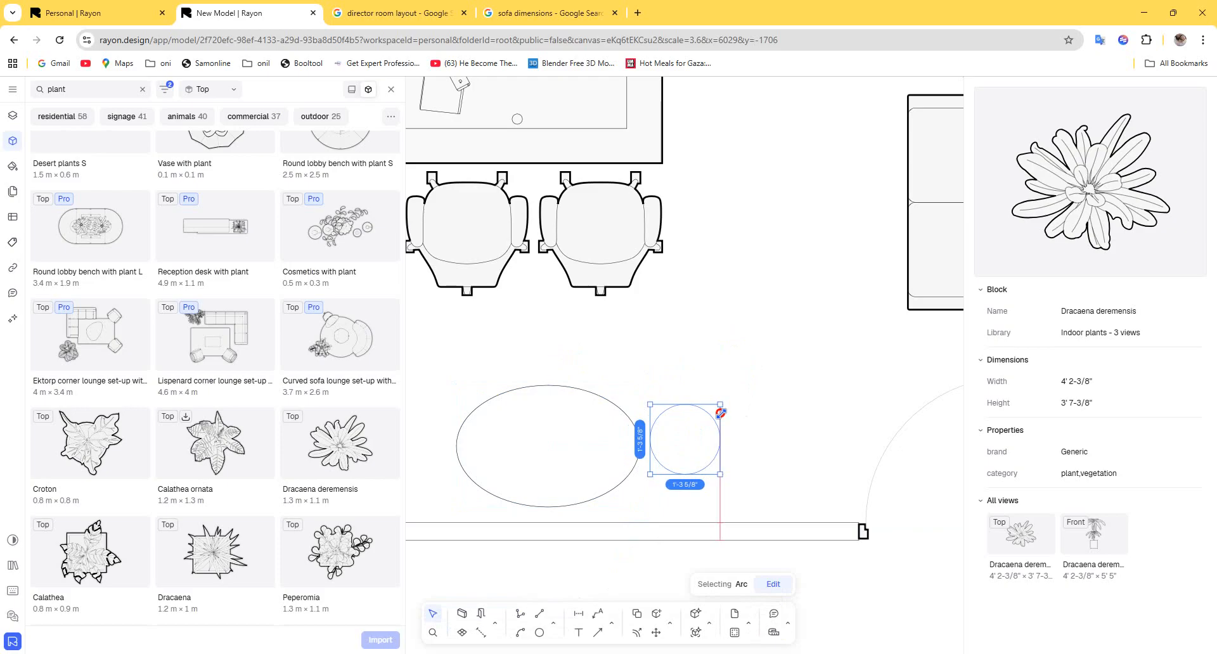
Try enlarging the small circle beside the ellipse to about 1'-6 1/8" across.
drag(732, 407, 738, 399)
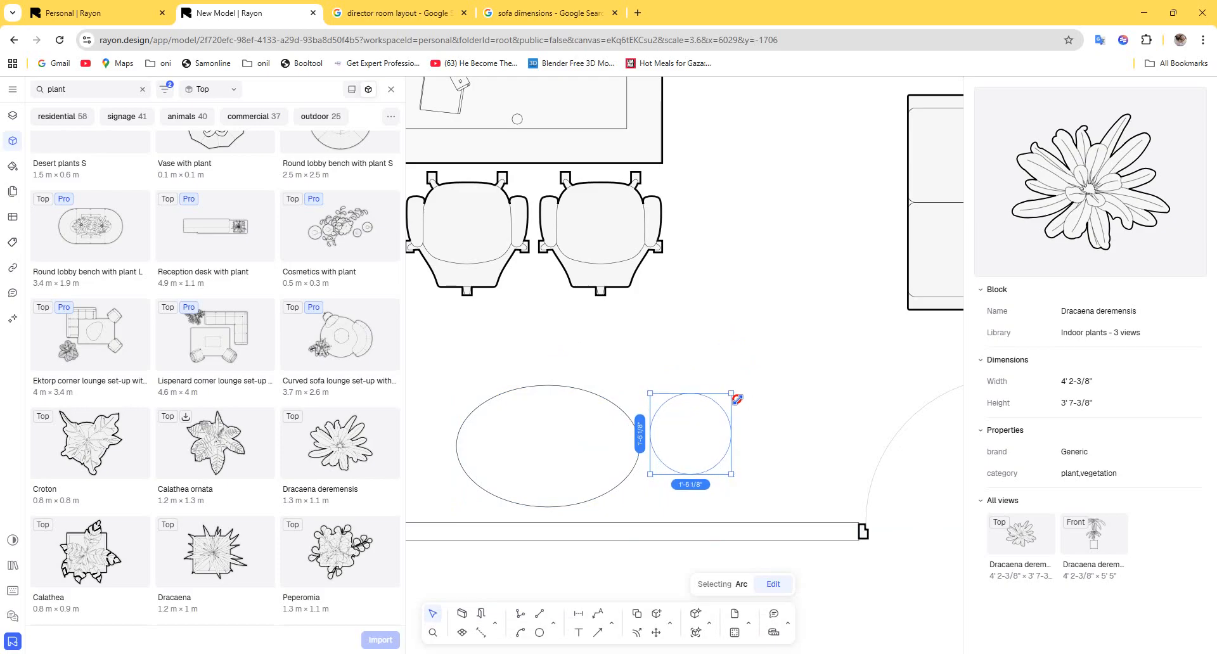
key(ctrl+z)
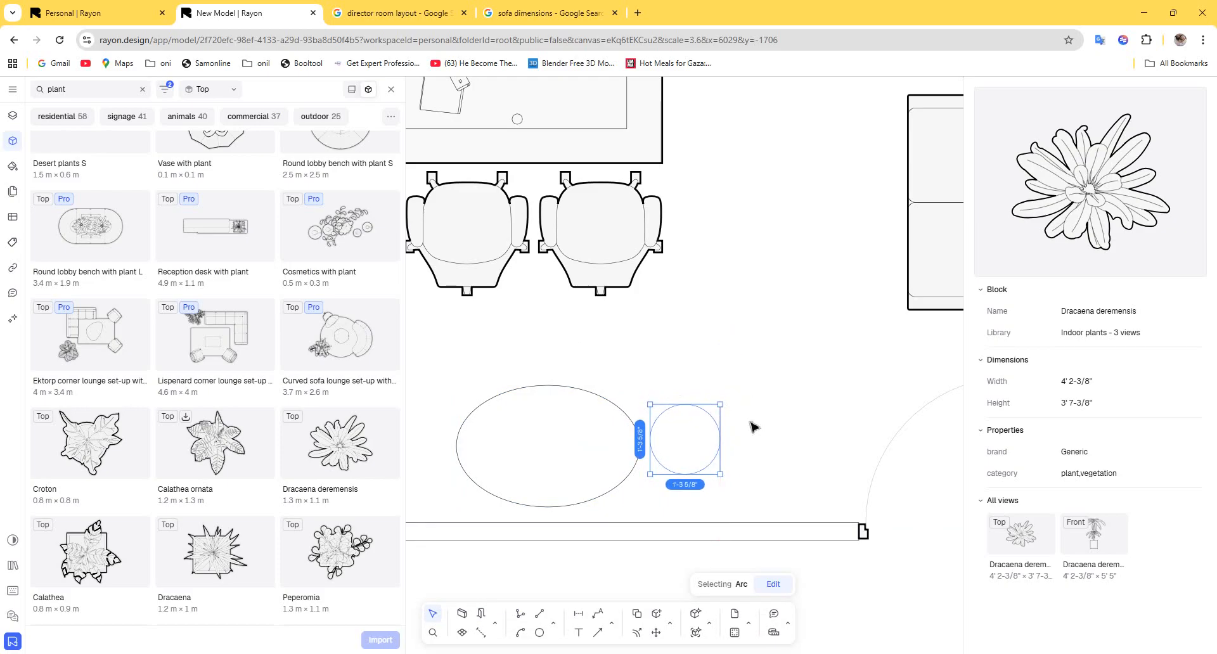
click(755, 428)
click(721, 432)
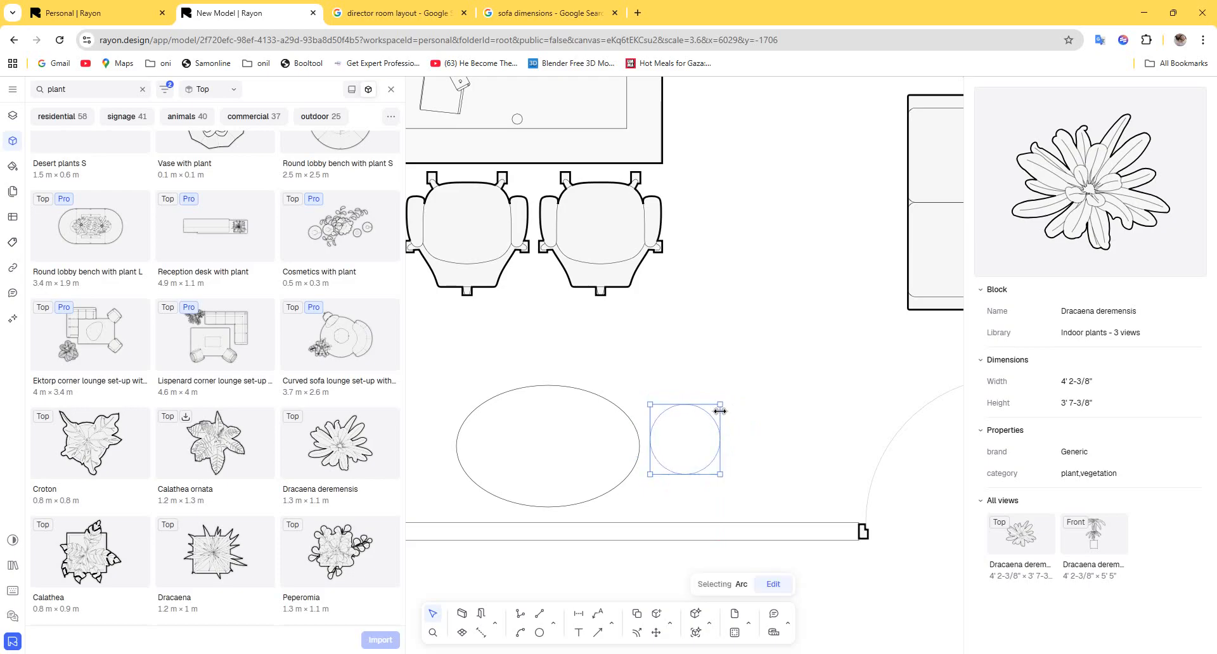
click(782, 445)
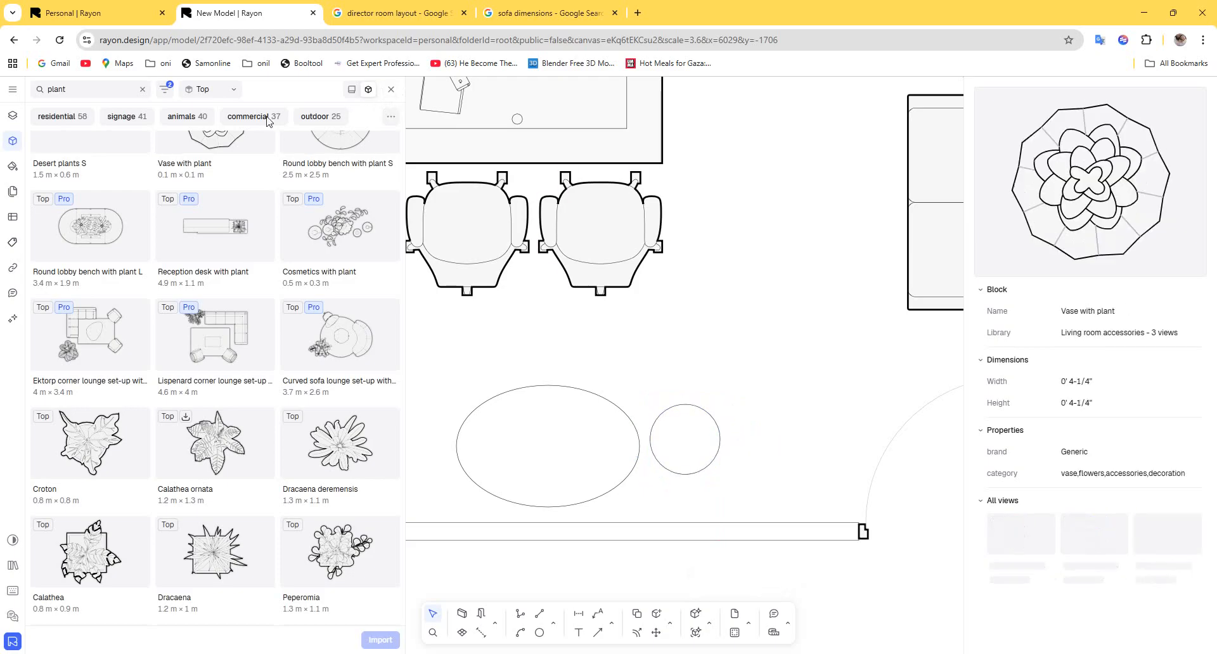
Search the block library for "chair" and look through the results for a seat suited to the oval table.
drag(89, 90, 7, 76)
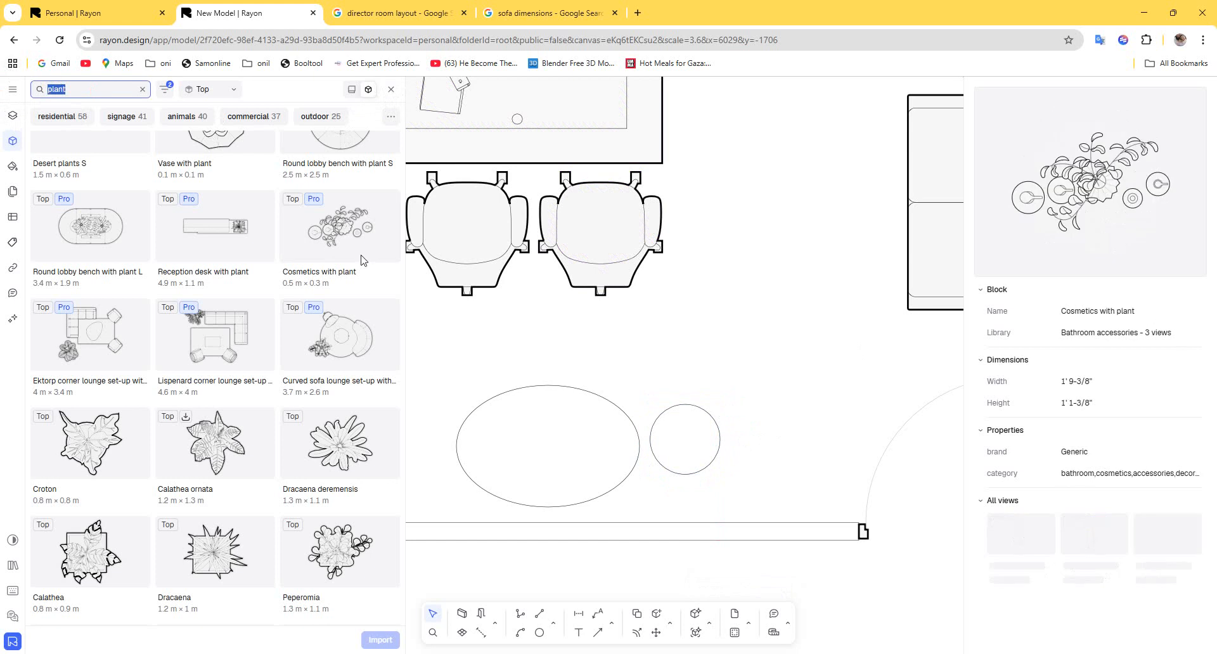
text(cha)
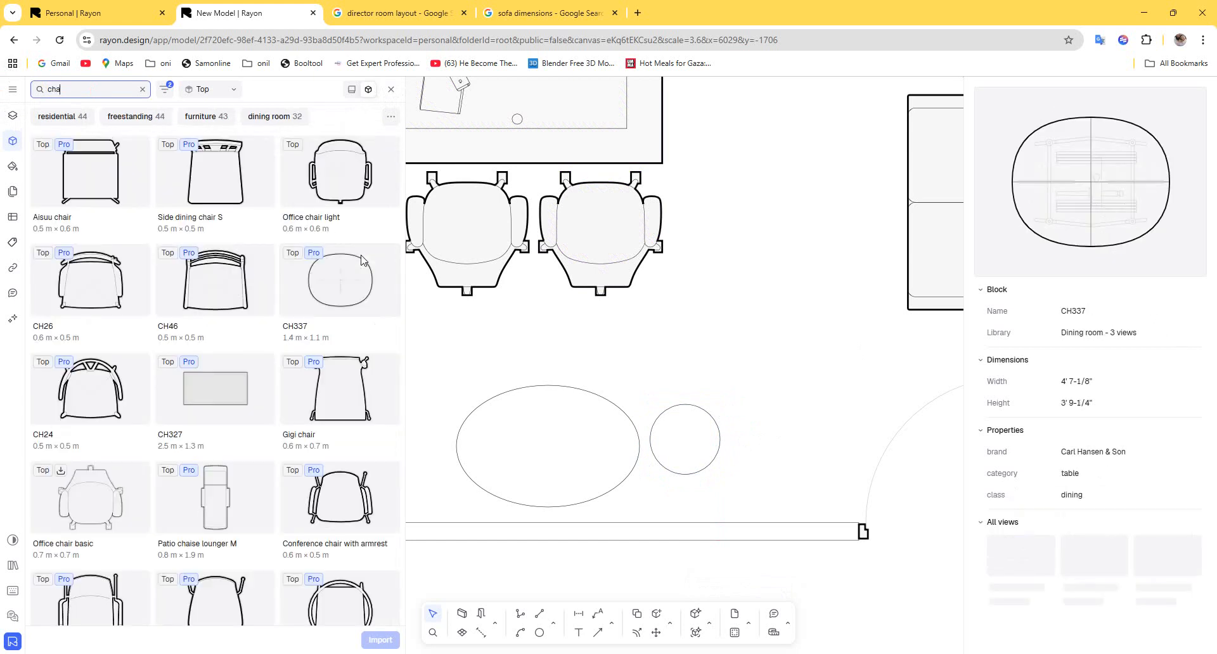
text(ir)
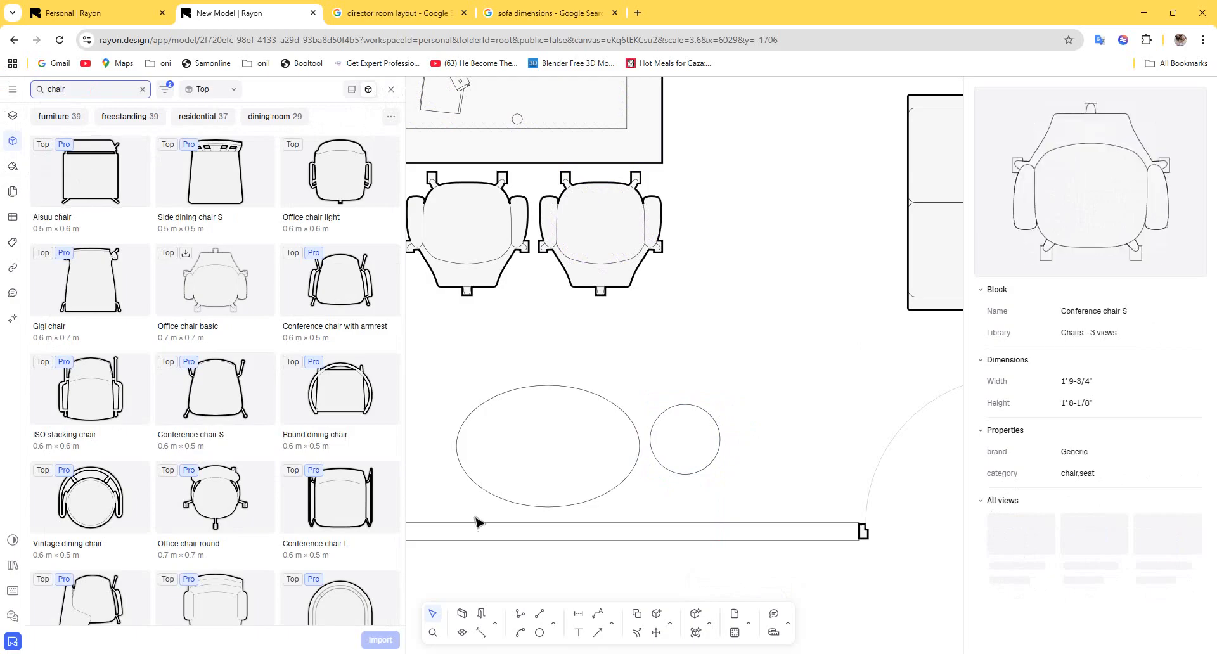
scroll(289, 437, down, 4)
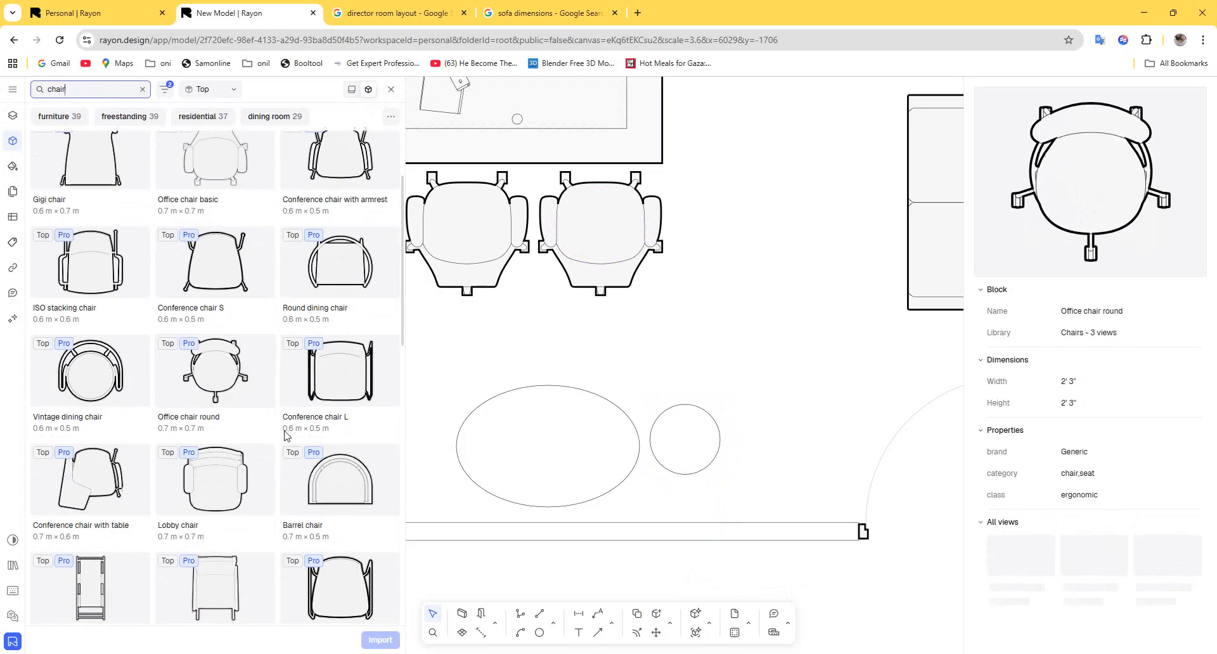
scroll(290, 436, down, 5)
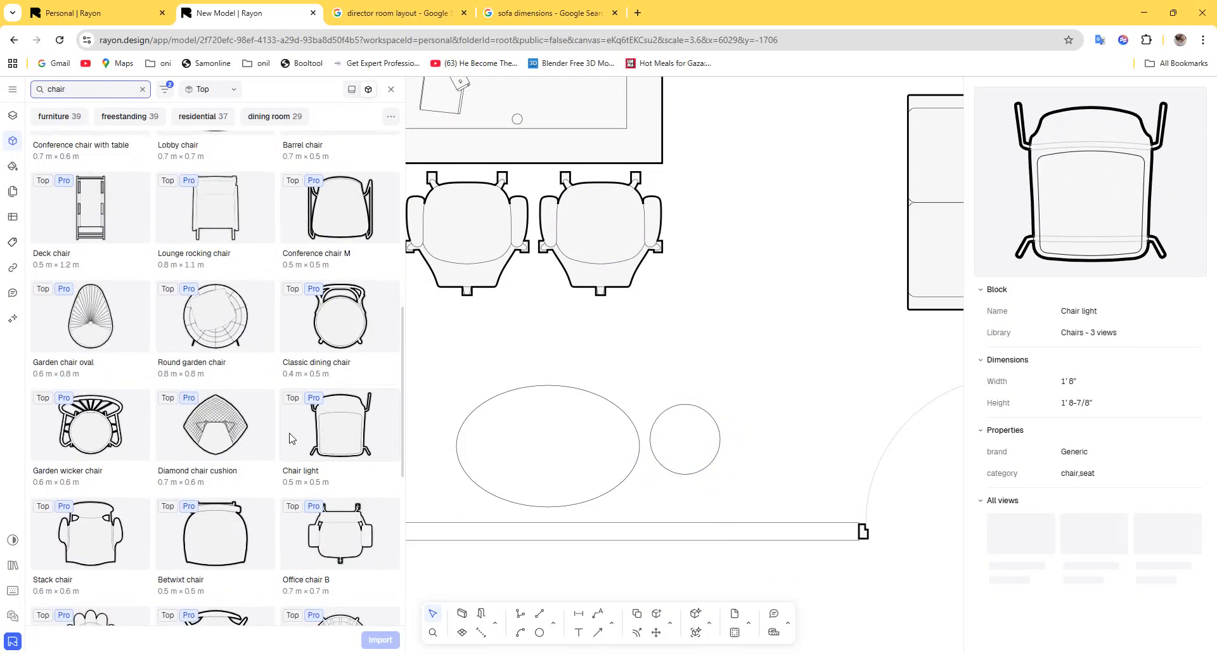
scroll(289, 438, down, 6)
scroll(290, 438, down, 11)
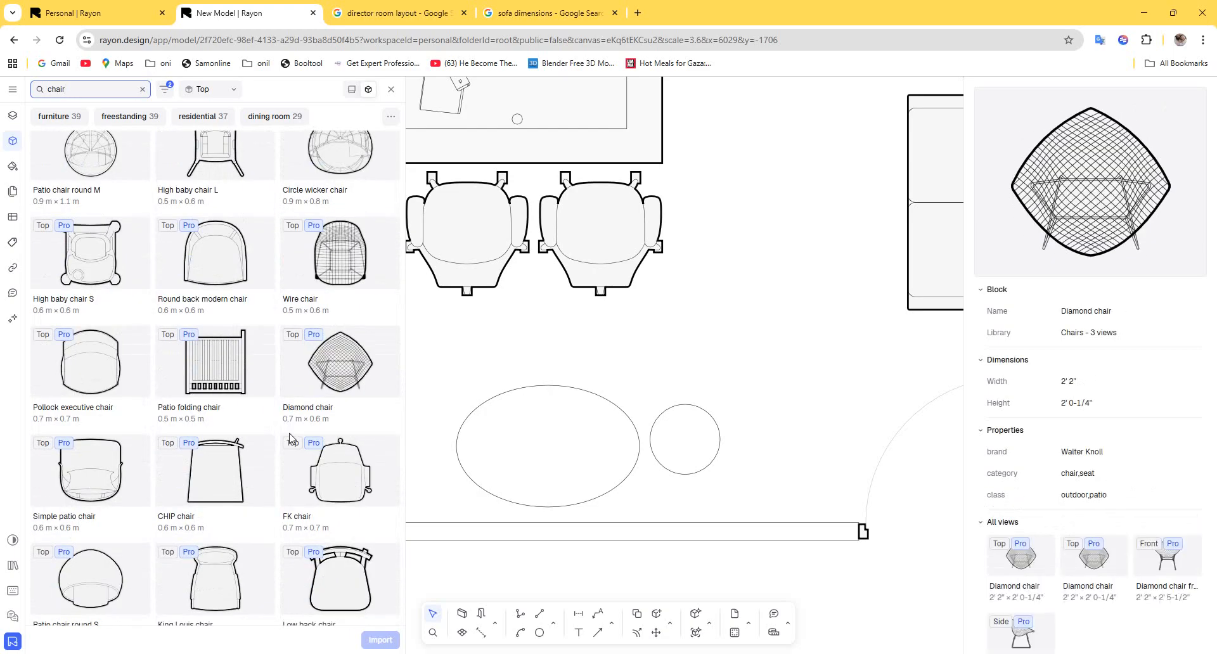
scroll(290, 438, down, 4)
scroll(291, 438, down, 4)
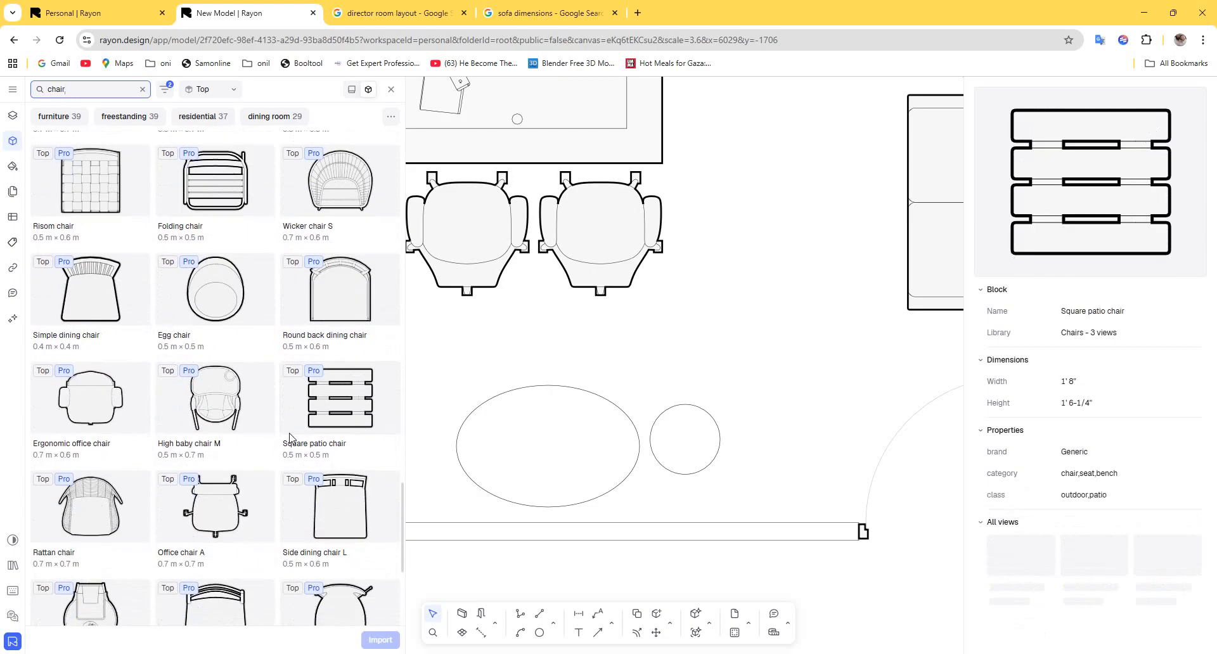
scroll(290, 438, down, 2)
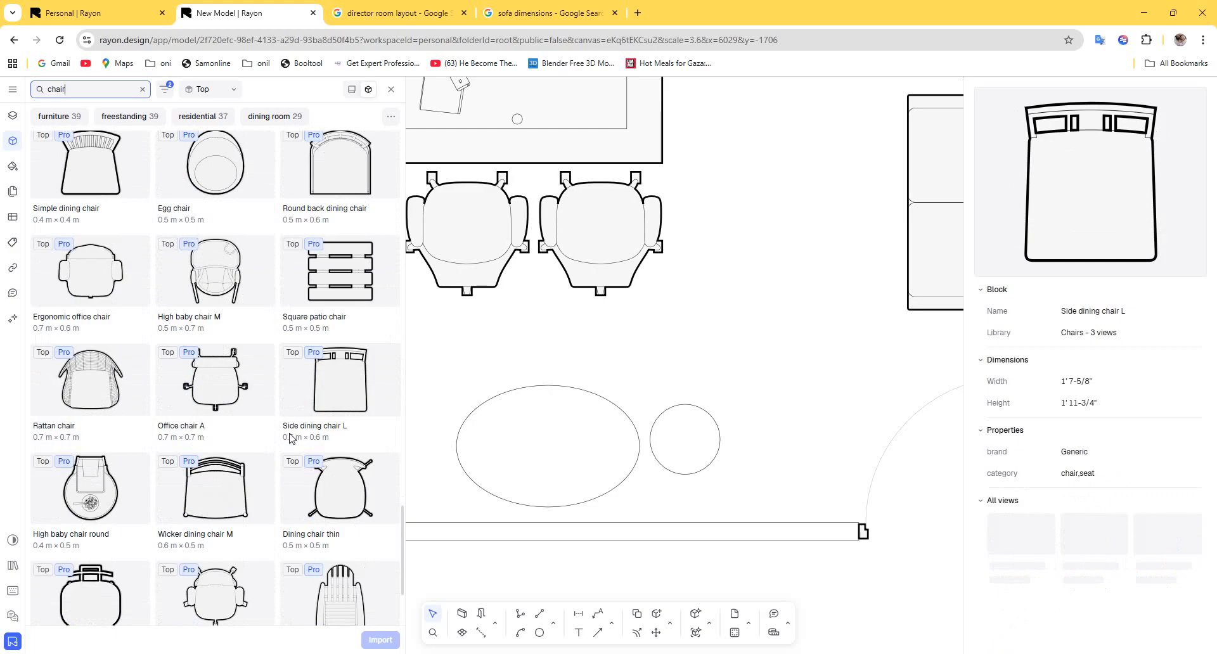
scroll(111, 317, down, 10)
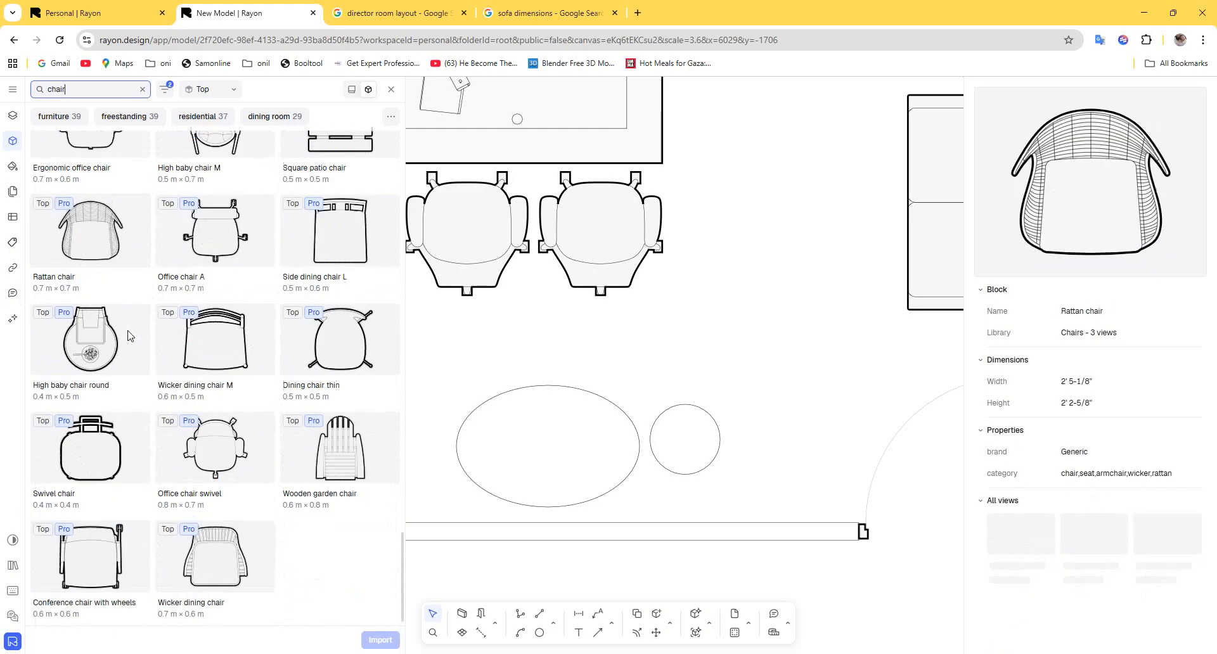
scroll(129, 334, down, 3)
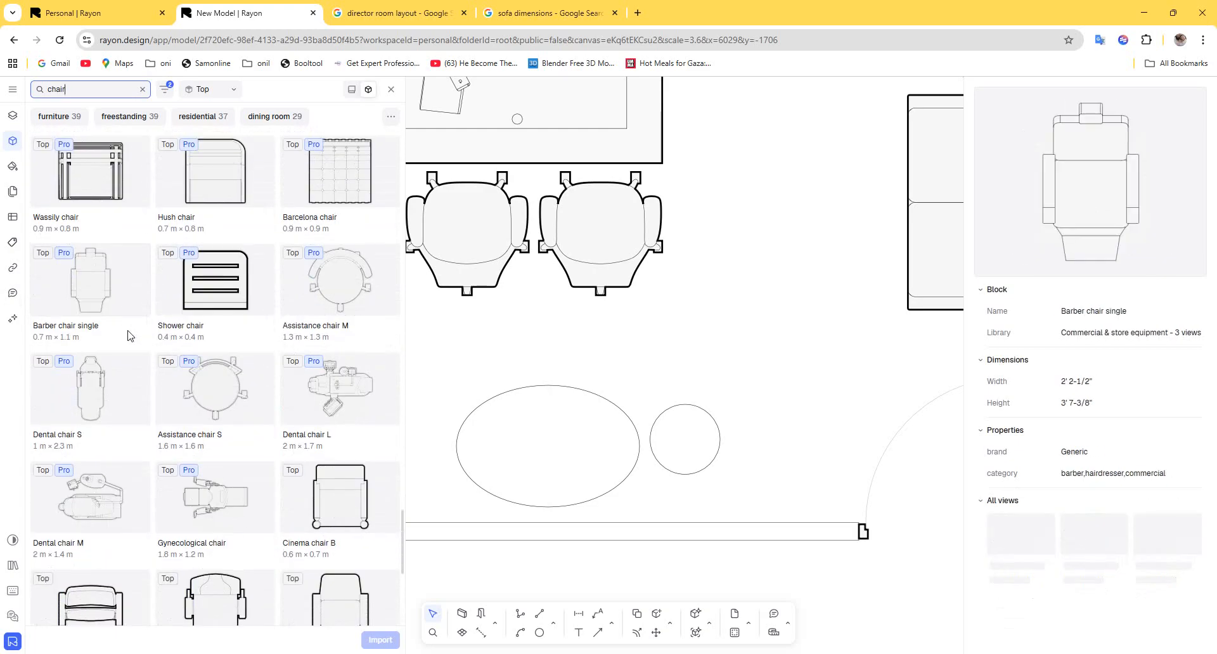
scroll(129, 334, down, 5)
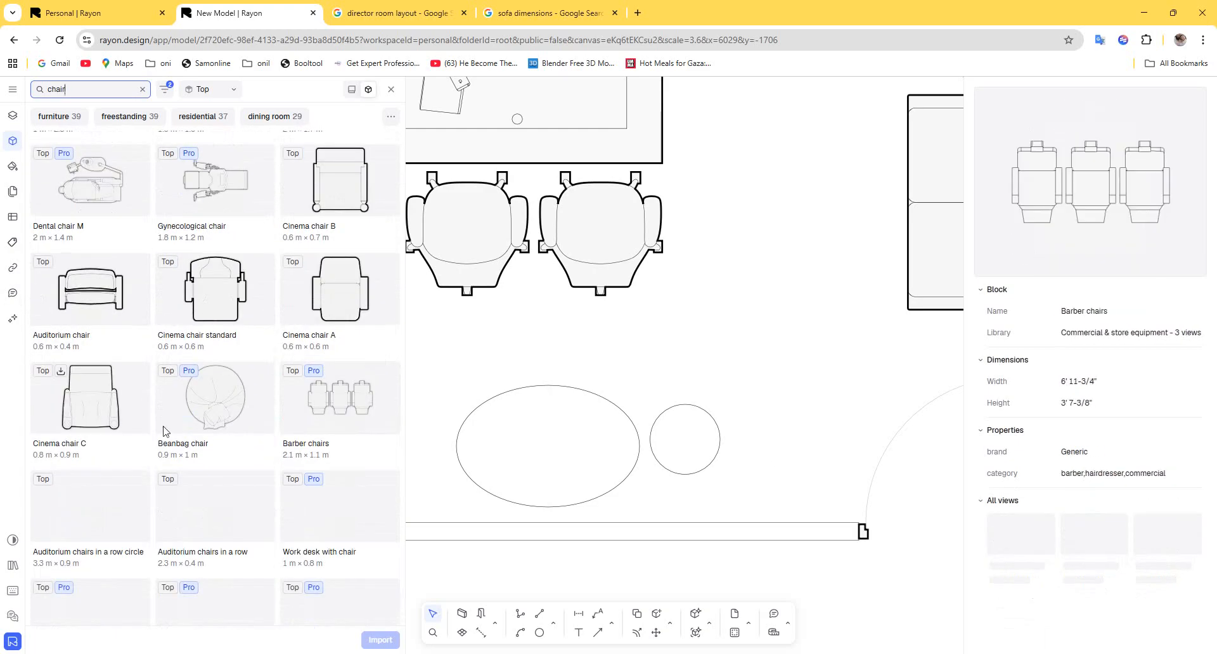
scroll(142, 408, down, 1)
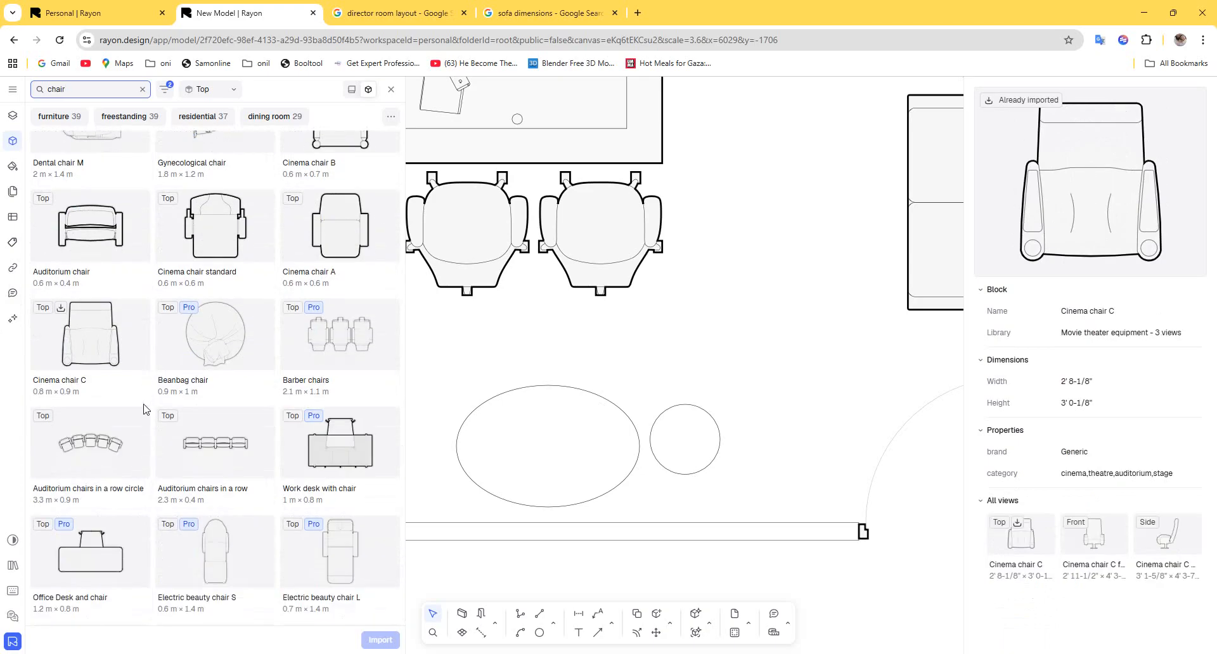
scroll(213, 484, down, 1)
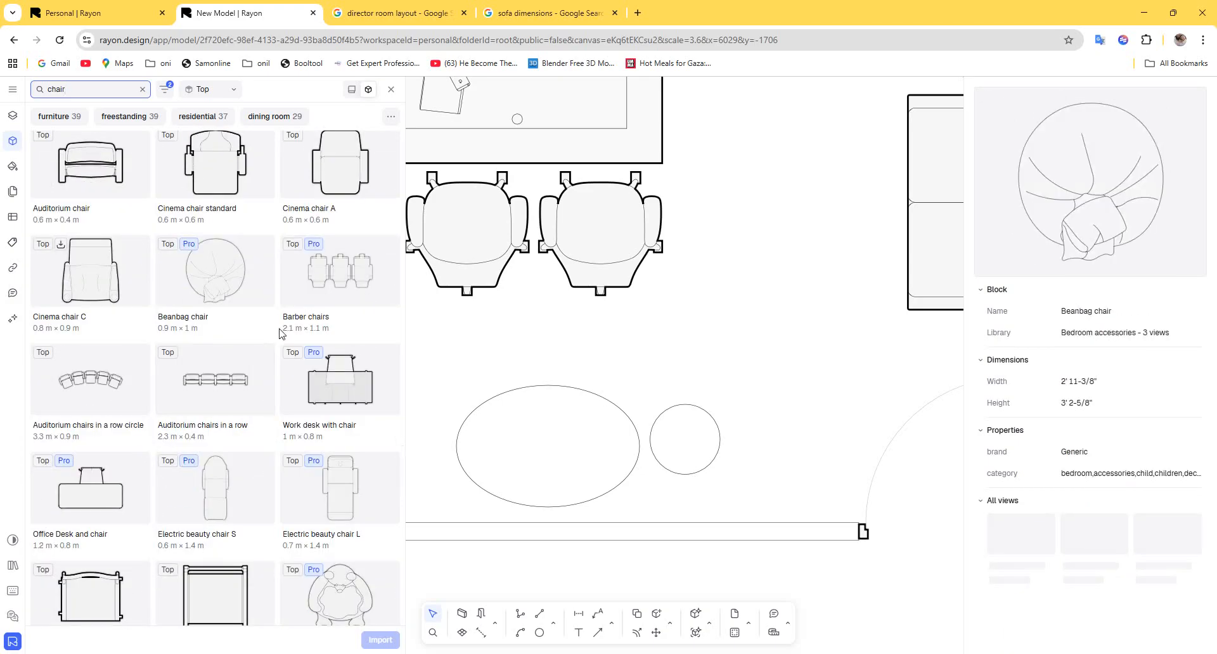
scroll(282, 330, down, 1)
scroll(282, 333, down, 1)
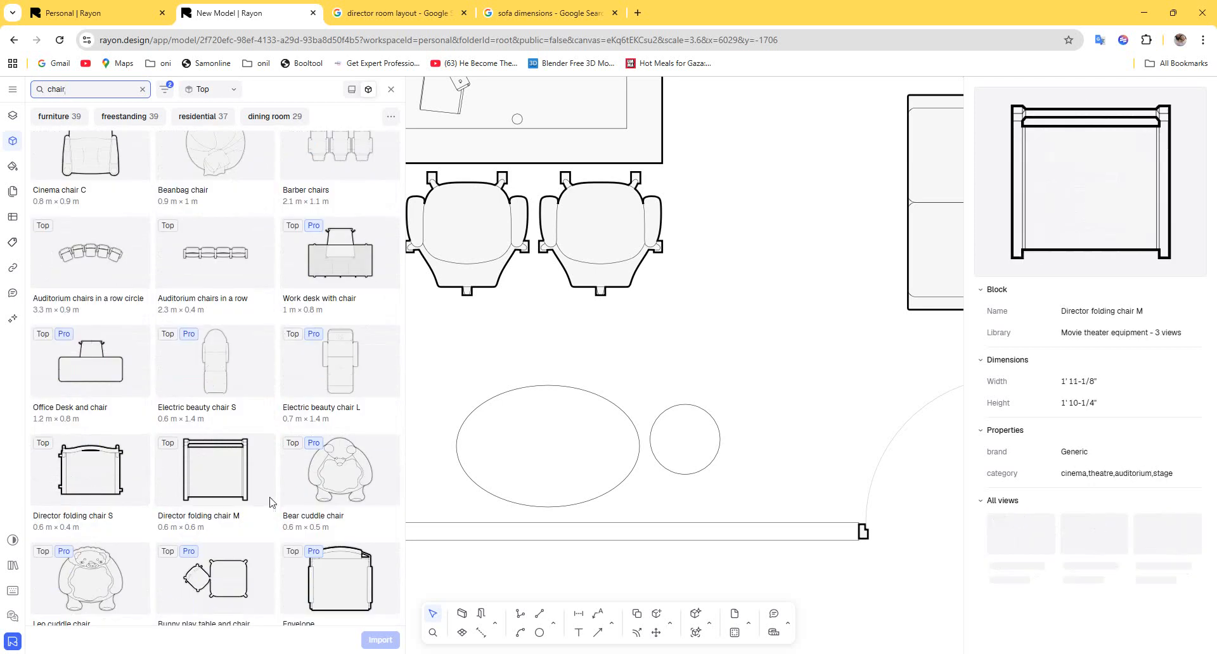
Replace the small circle with a Director folding chair M right of the ellipse, rotated -90° so its back faces away from it.
drag(217, 472, 718, 411)
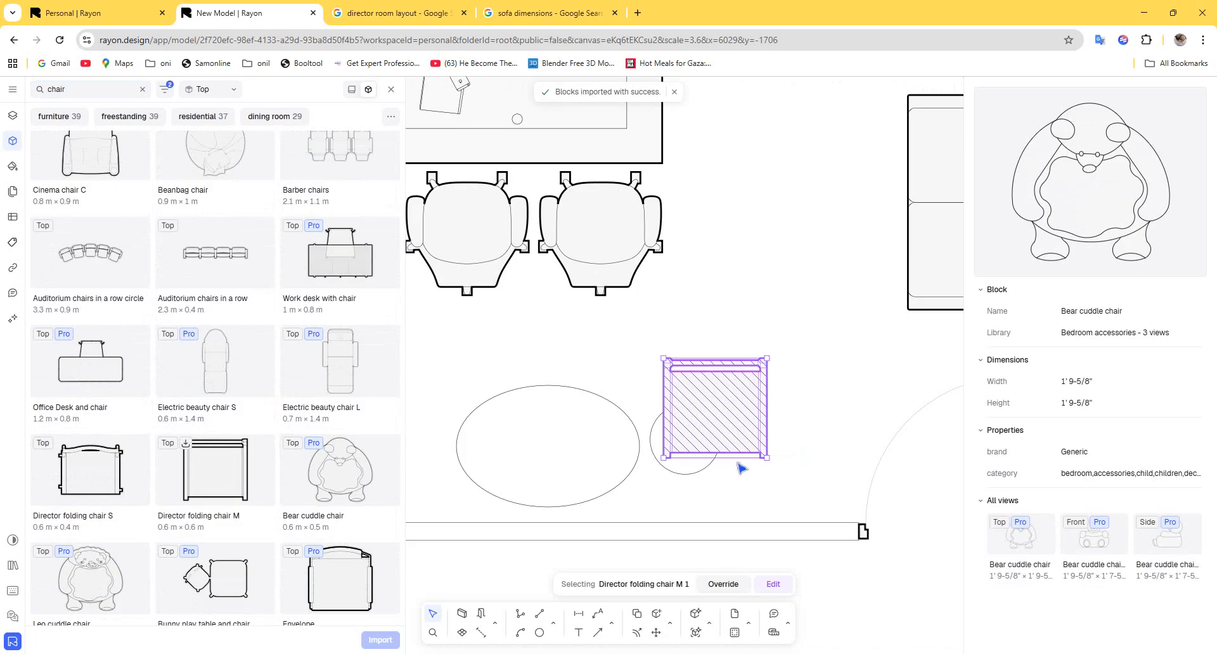
click(698, 478)
click(763, 417)
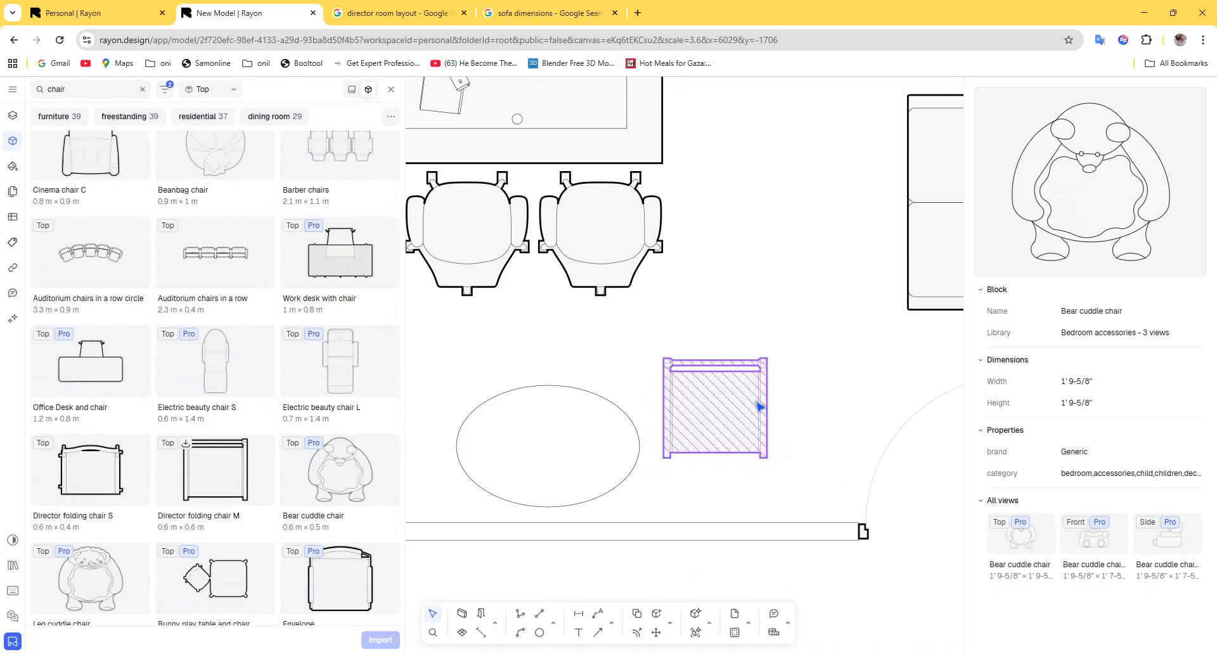
drag(779, 418, 719, 464)
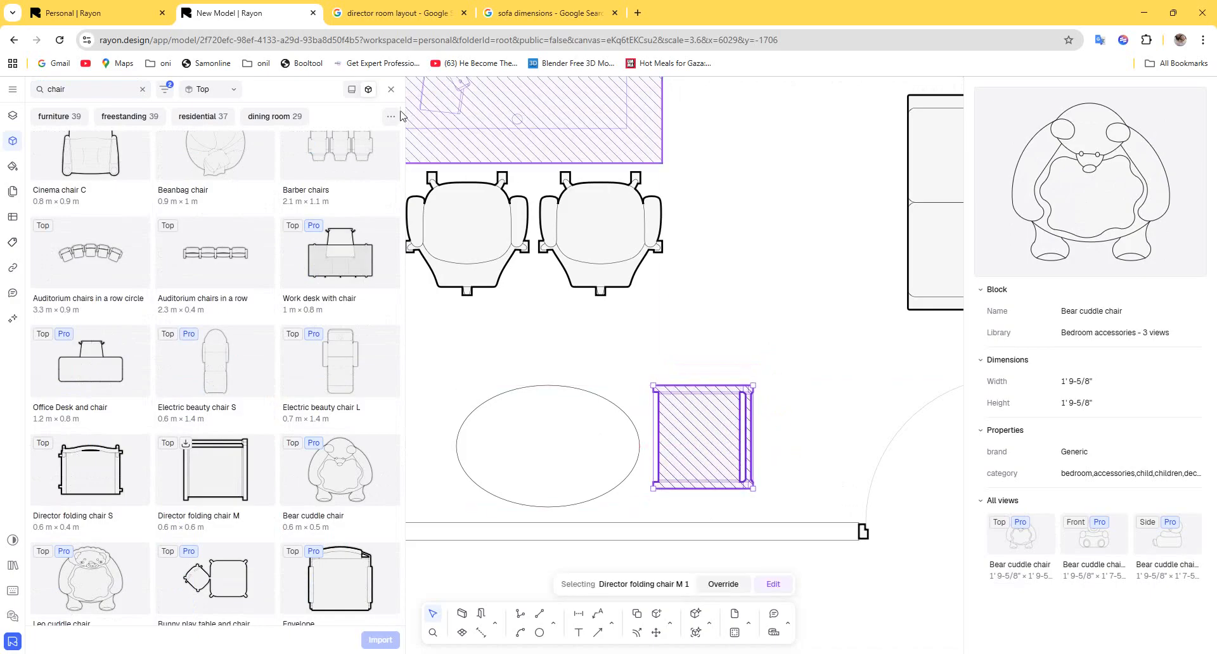
Resize the folding chair to 1'6" by 1'6" and move it close to the ellipse's right end.
click(391, 88)
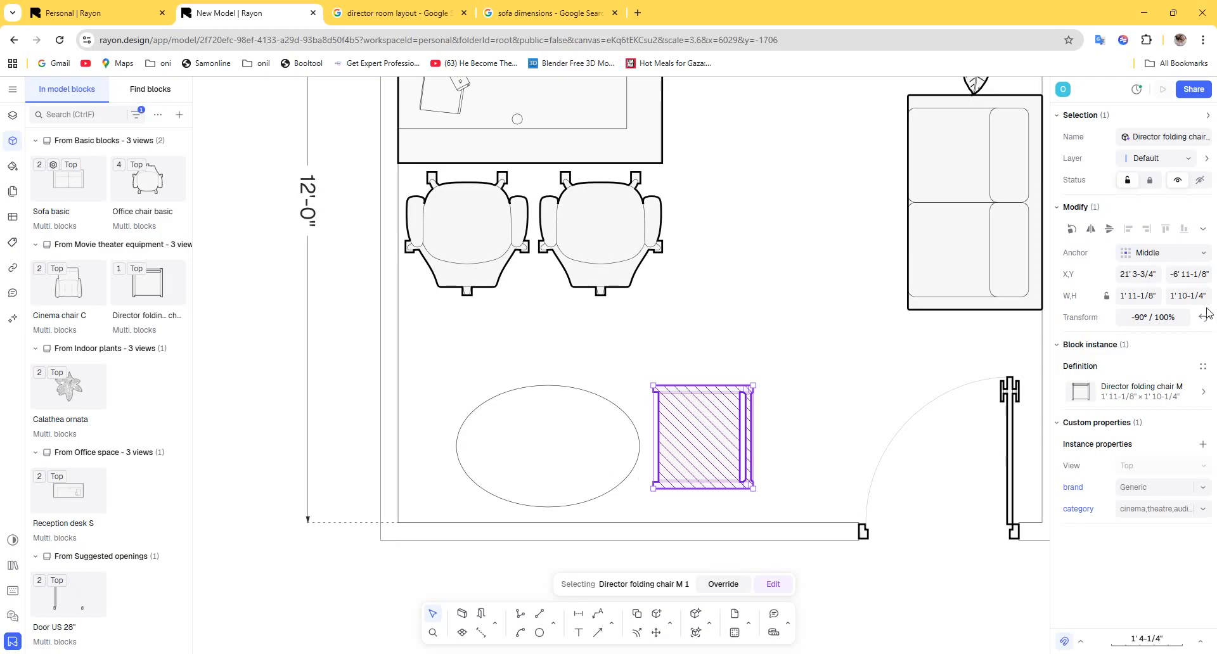
click(1138, 295)
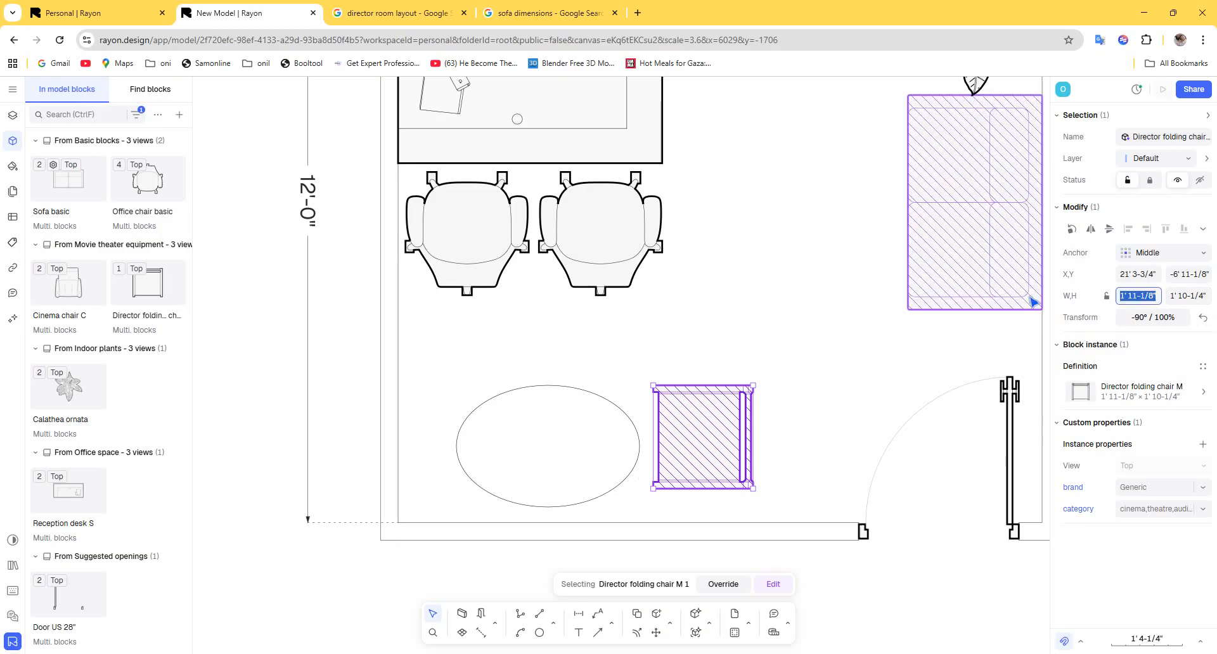
text(1'6)
click(1204, 293)
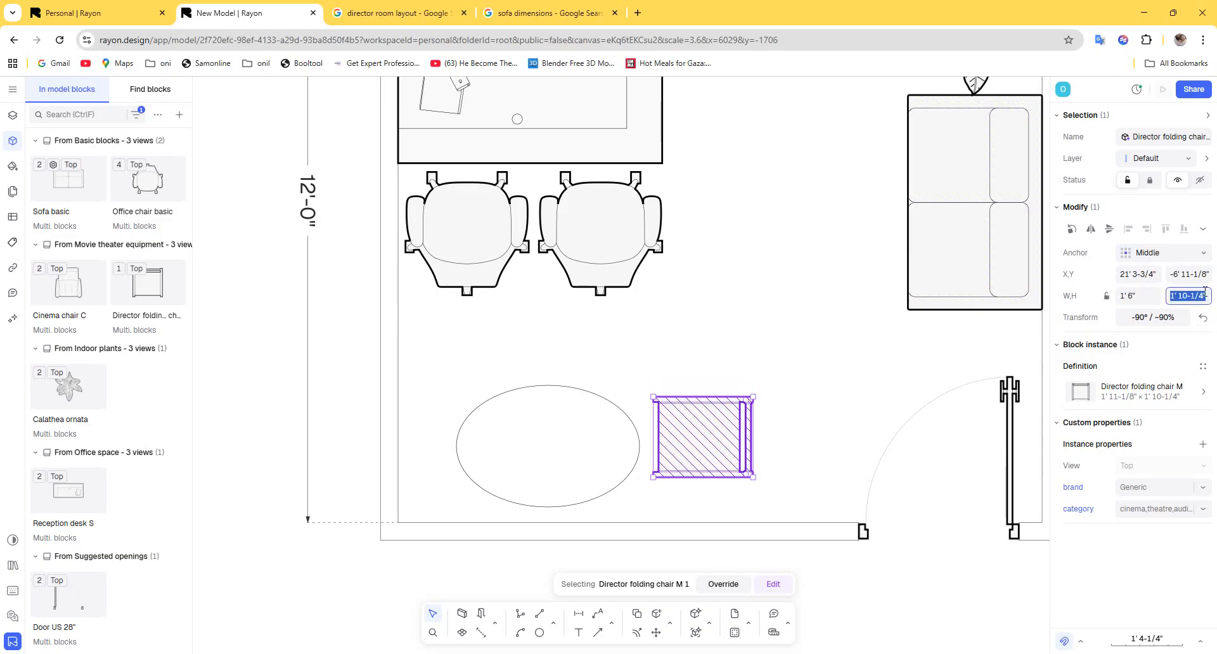
text(1'6)
click(838, 436)
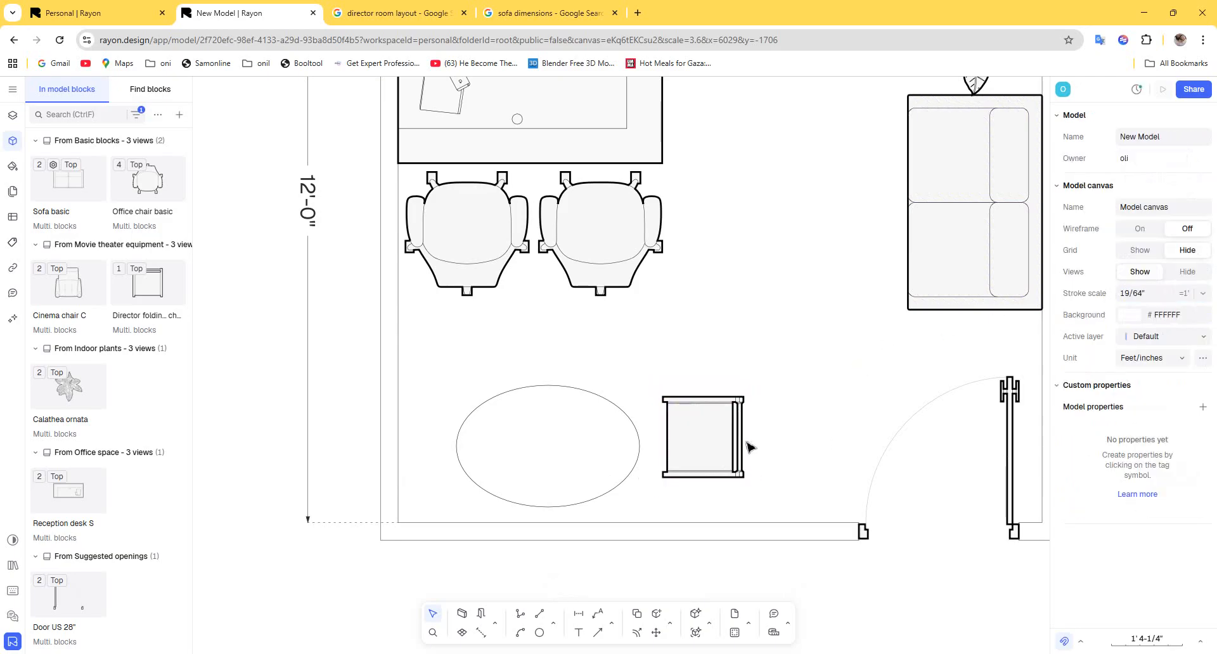
drag(740, 444, 730, 455)
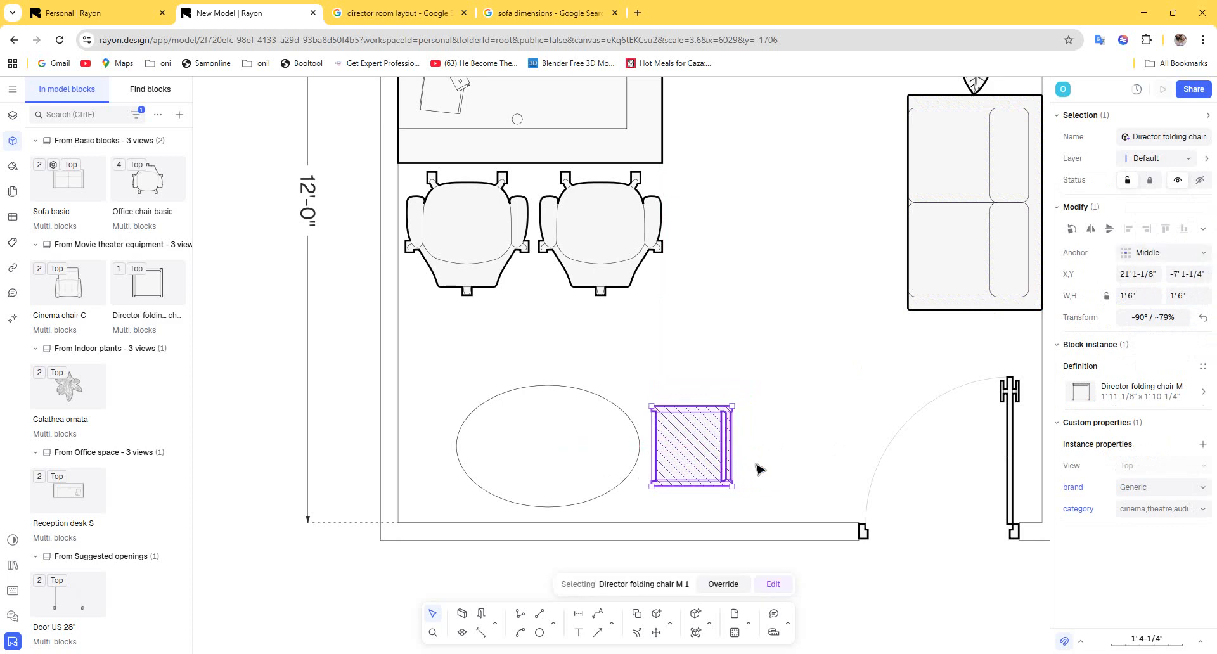
click(759, 467)
Copy the folding chair to the space above the ellipse and rotate the copy by a half turn.
click(693, 462)
alt+drag(695, 373, 564, 350)
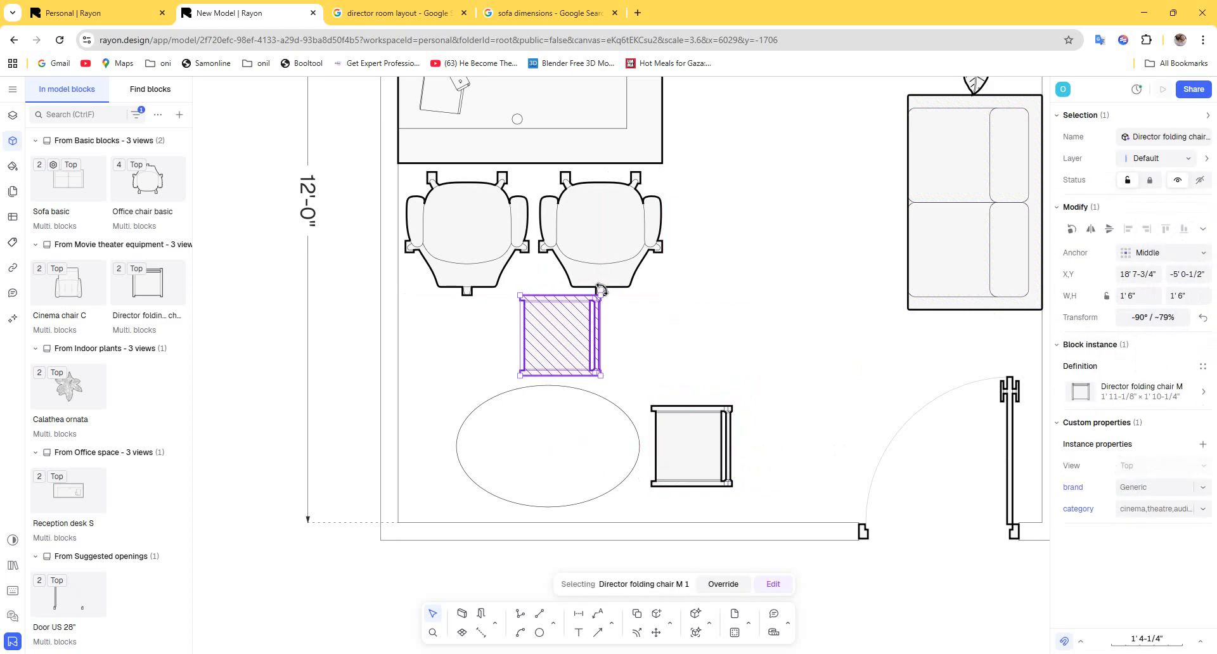
drag(600, 290, 383, 361)
click(620, 372)
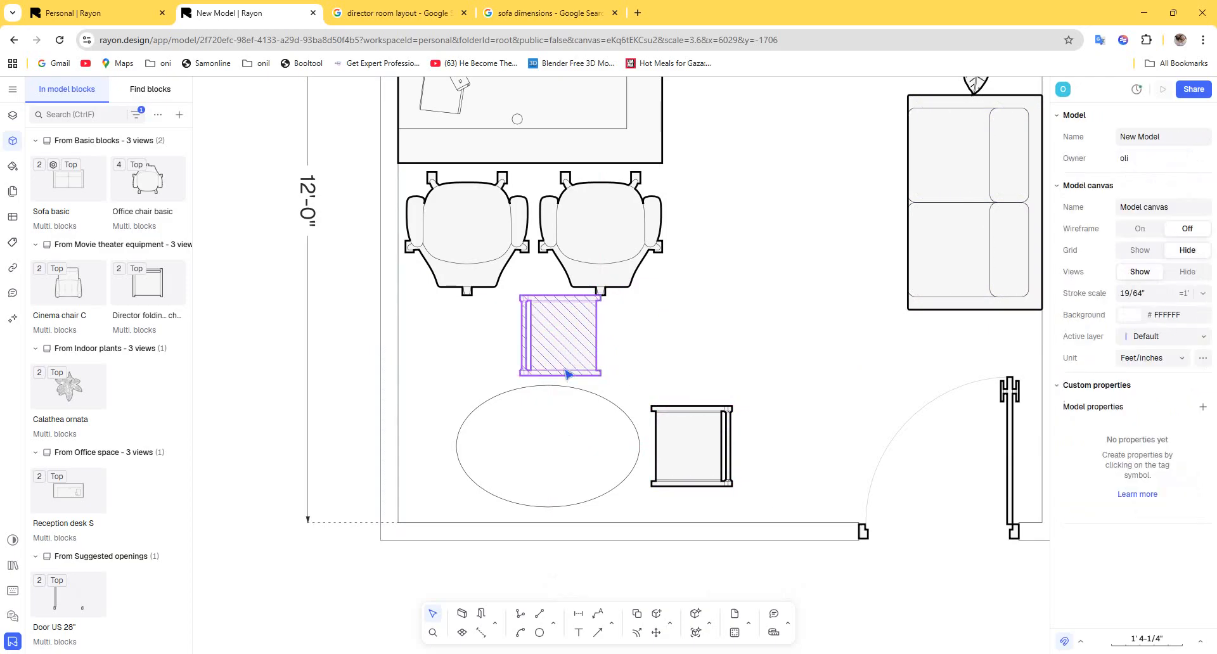
Shift the ellipse and its chair to the right, and move the copied folding chair to the ellipse's left side.
drag(790, 450, 517, 458)
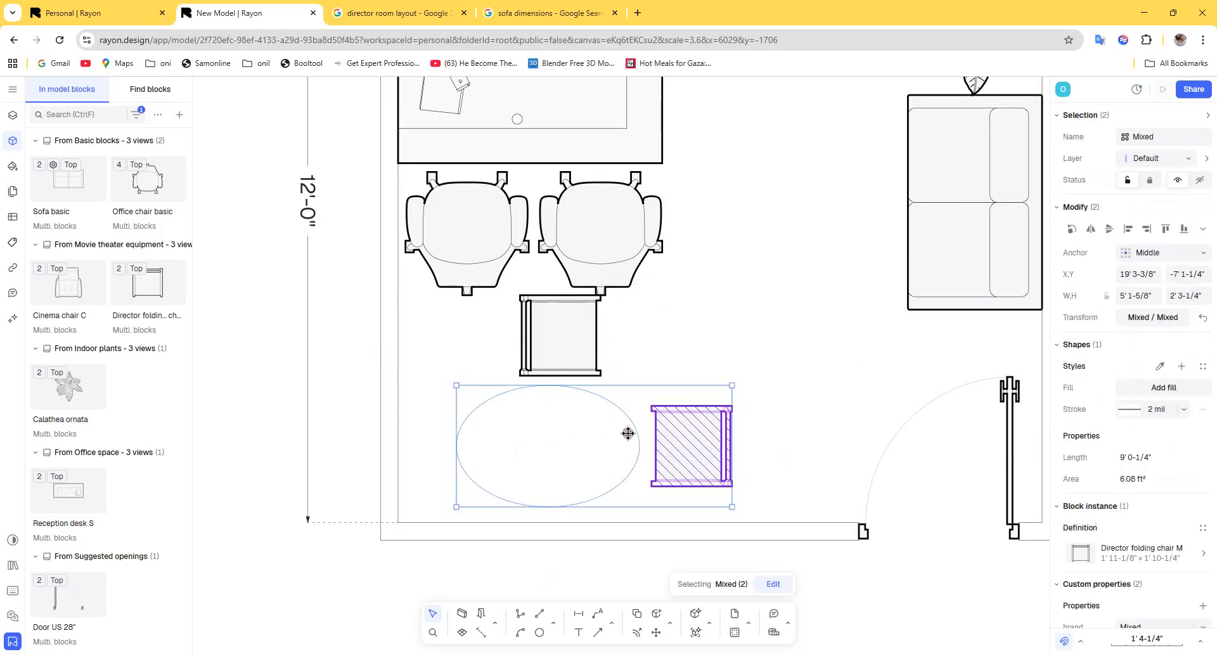
drag(628, 433, 696, 445)
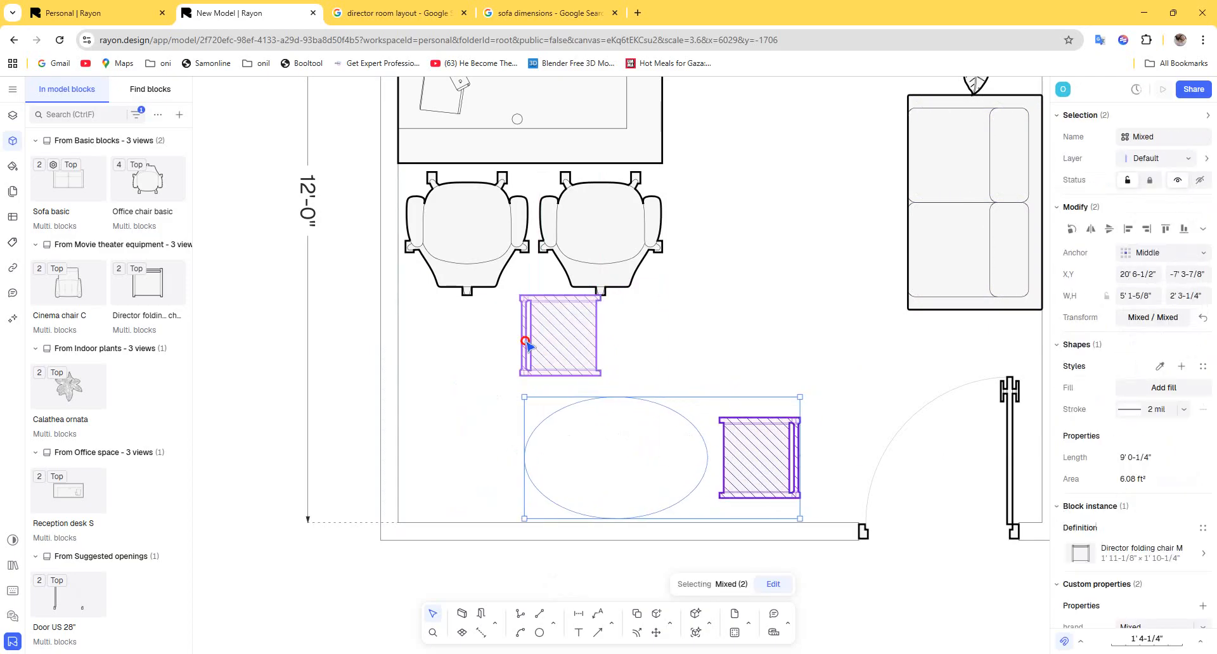
drag(527, 343, 424, 461)
click(642, 341)
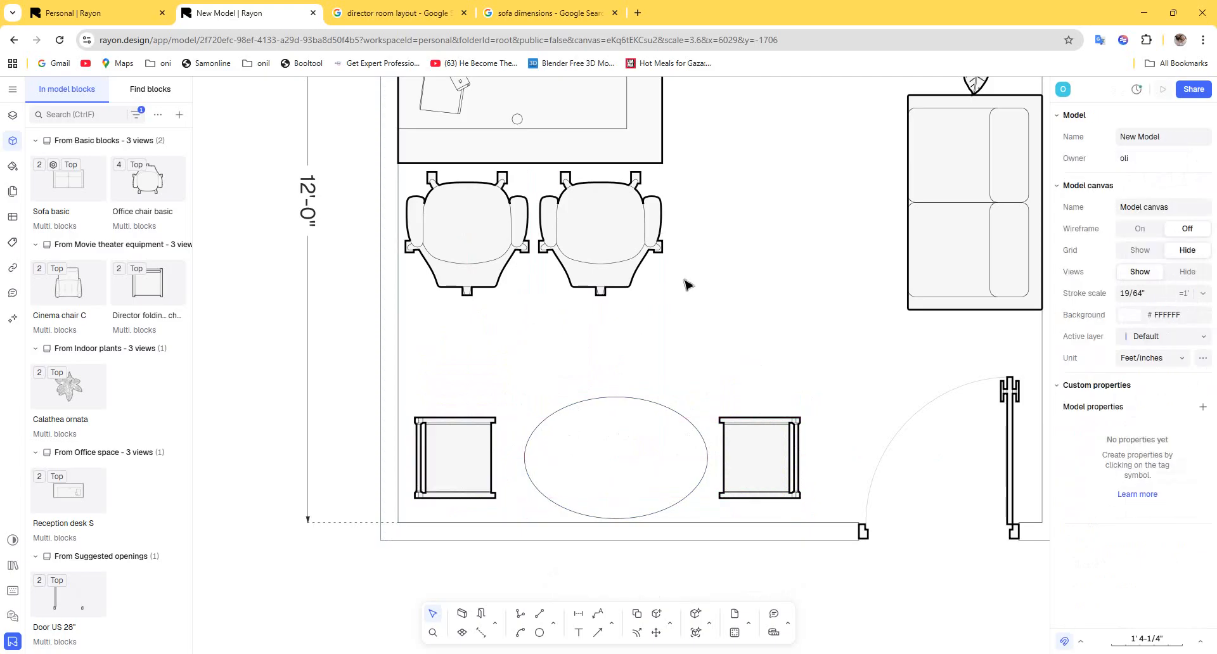
Try a third folding chair copied from the right one, rotated and placed above the ellipse, and delete it.
middle_drag(684, 279, 693, 334)
scroll(697, 334, down, 3)
scroll(679, 333, up, 3)
drag(676, 355, 516, 272)
click(679, 370)
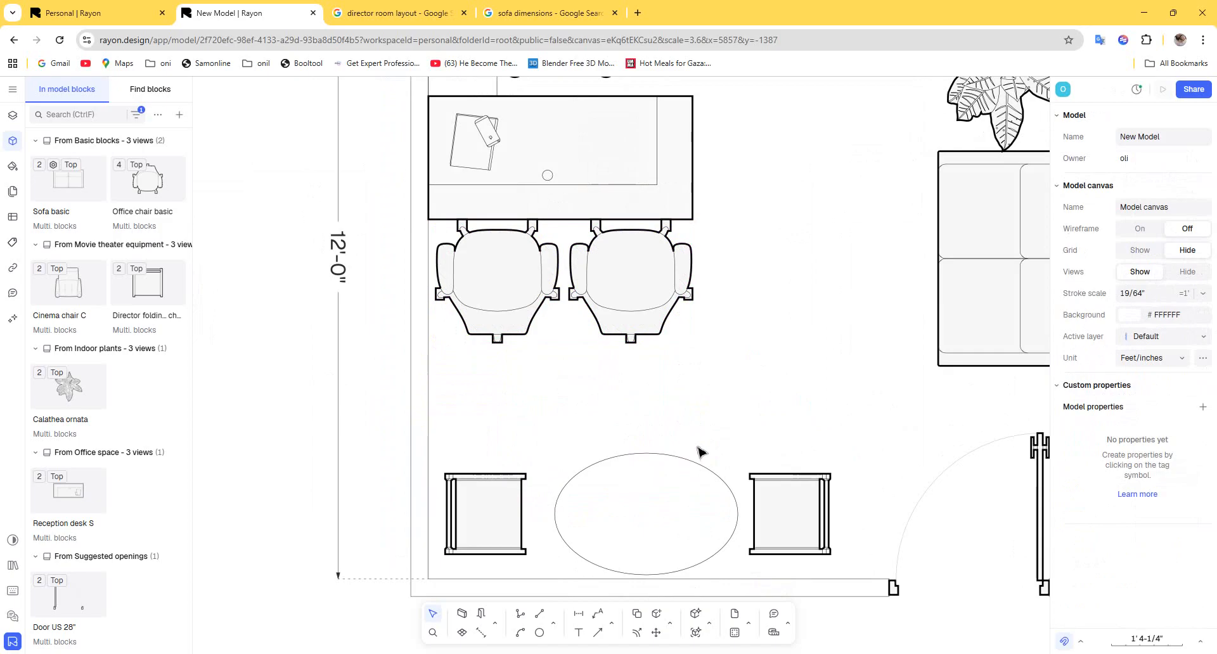
alt+drag(780, 516, 792, 412)
drag(815, 362, 790, 346)
drag(786, 391, 753, 405)
key(Delete)
Delete the two office chairs in front of the desk in the alternative layout.
scroll(772, 397, down, 4)
scroll(659, 427, up, 4)
scroll(659, 426, down, 4)
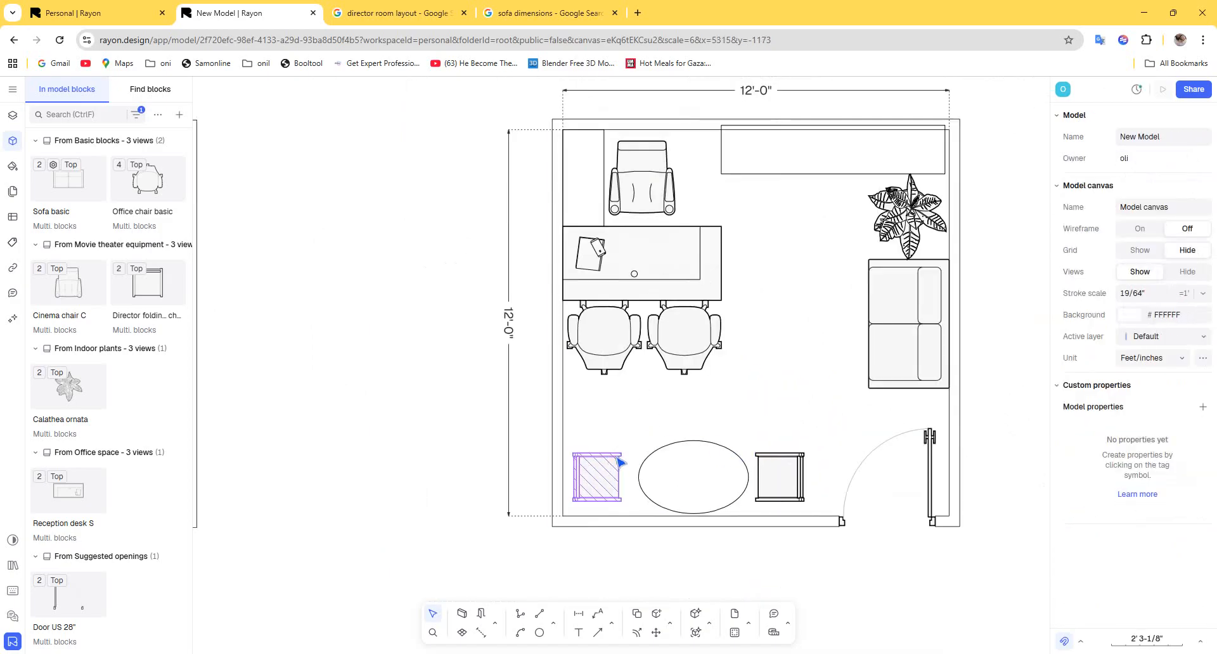
click(691, 336)
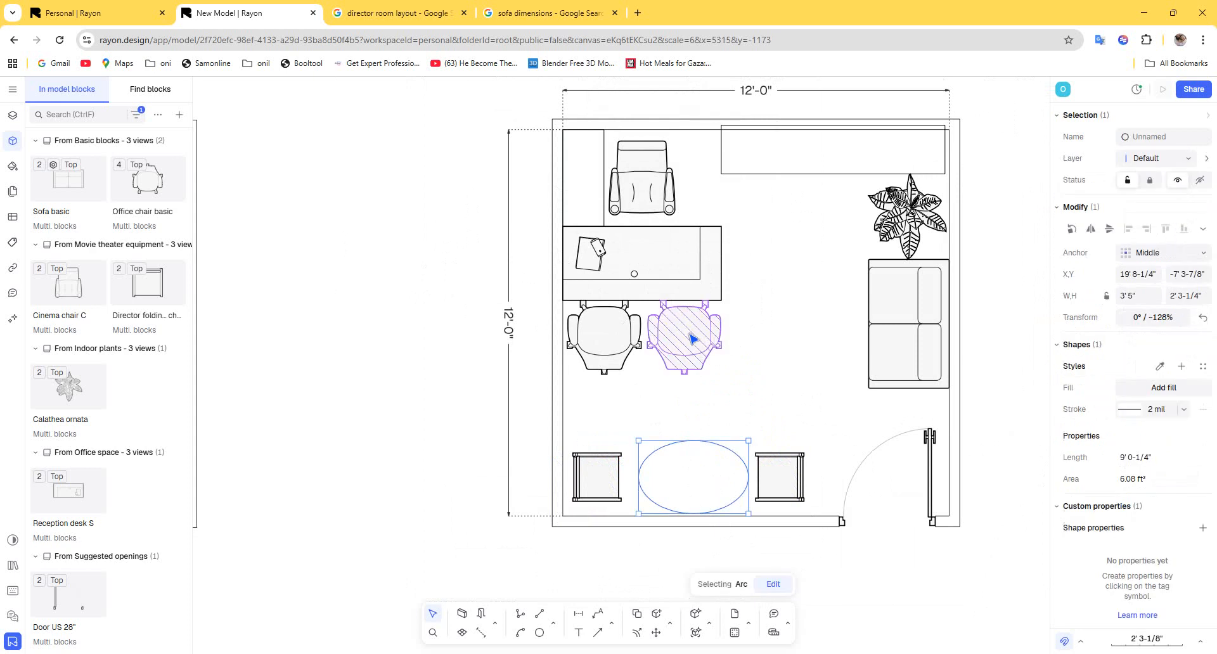
click(734, 377)
click(721, 343)
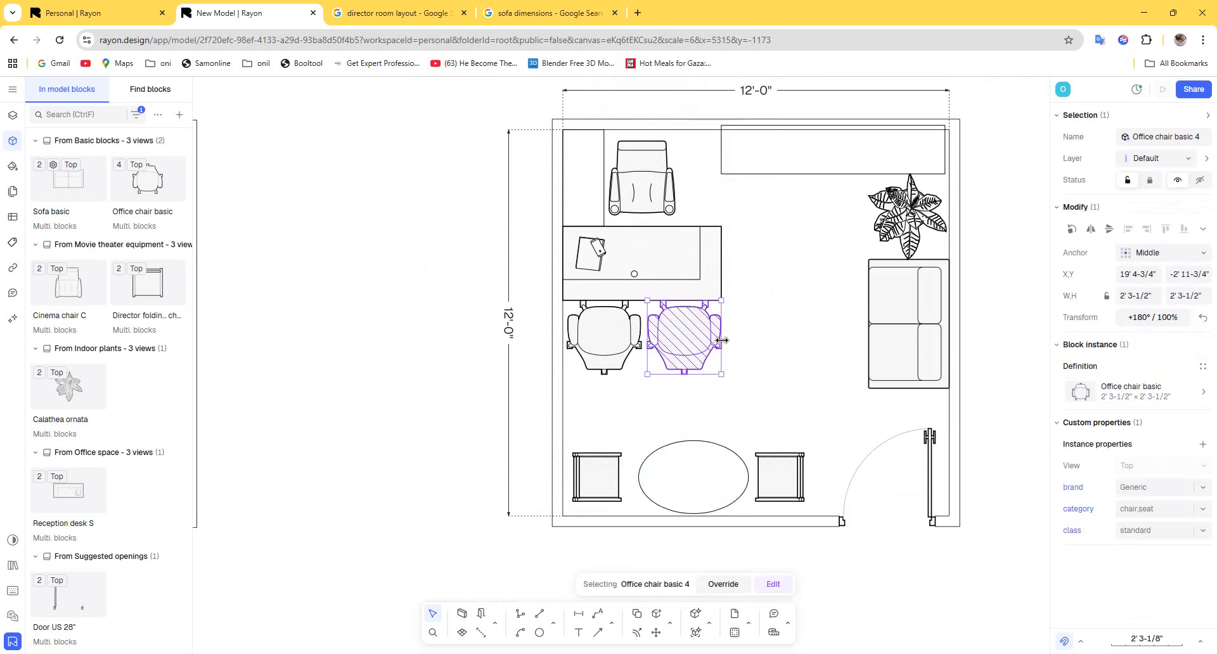
click(776, 459)
click(735, 339)
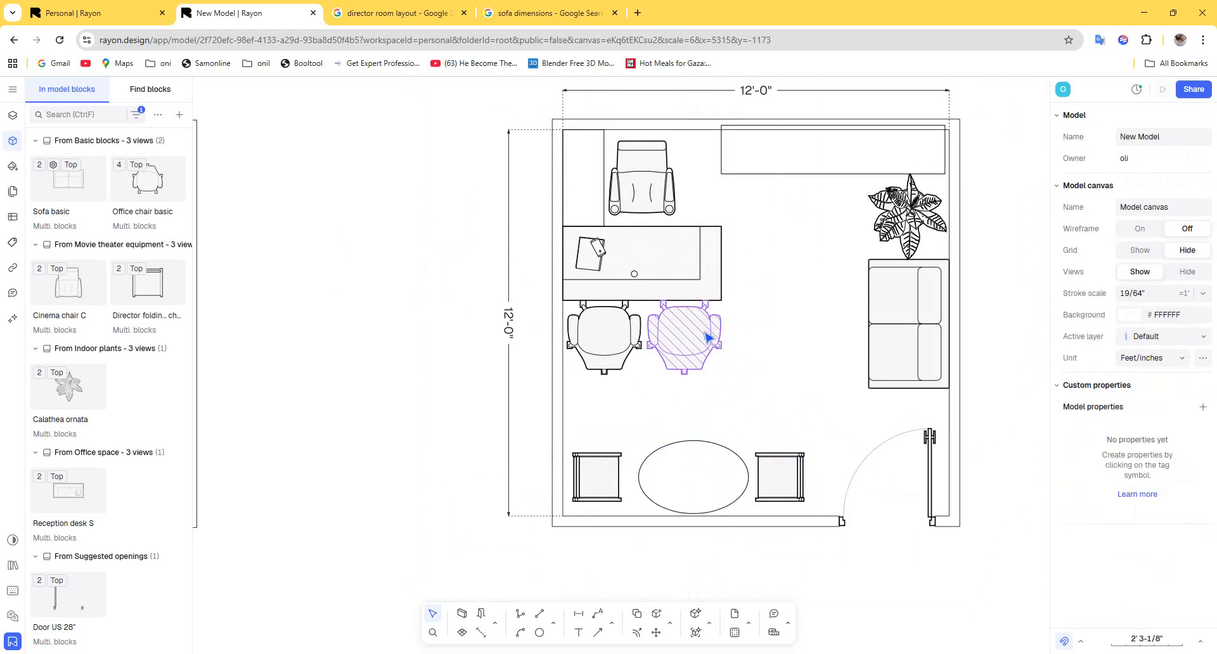
click(707, 335)
click(830, 390)
drag(830, 390, 574, 309)
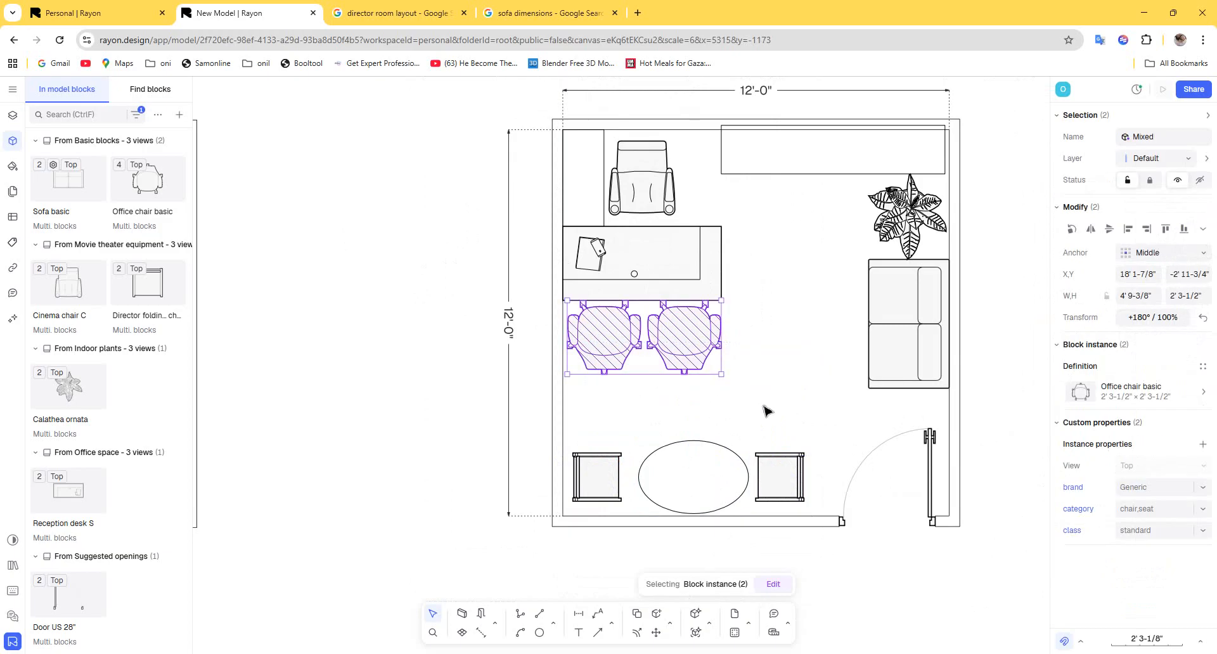
key(Delete)
Copy a folding chair from beside the ellipse, rotate the copy to 180° so it faces the desk, and place it below the desk.
click(793, 498)
alt+drag(793, 498, 688, 366)
drag(705, 320, 700, 407)
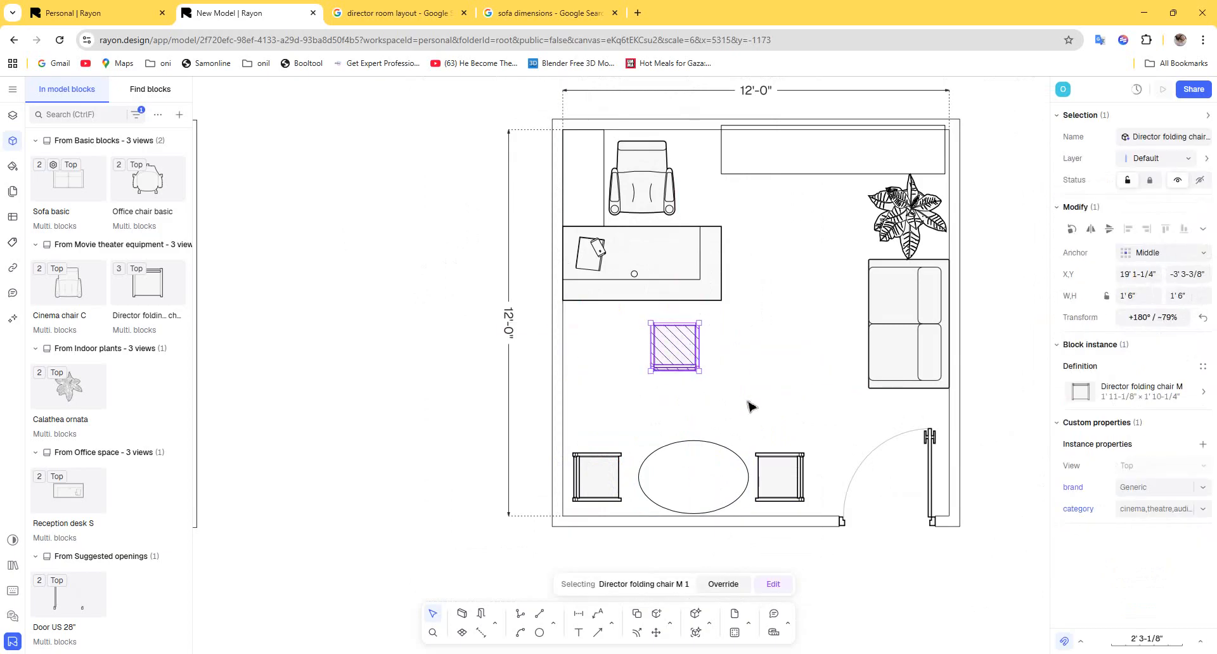
click(749, 404)
mouse_move(689, 364)
mouse_down()
mouse_move(693, 347)
mouse_move(706, 349)
mouse_up()
scroll(754, 412, down, 3)
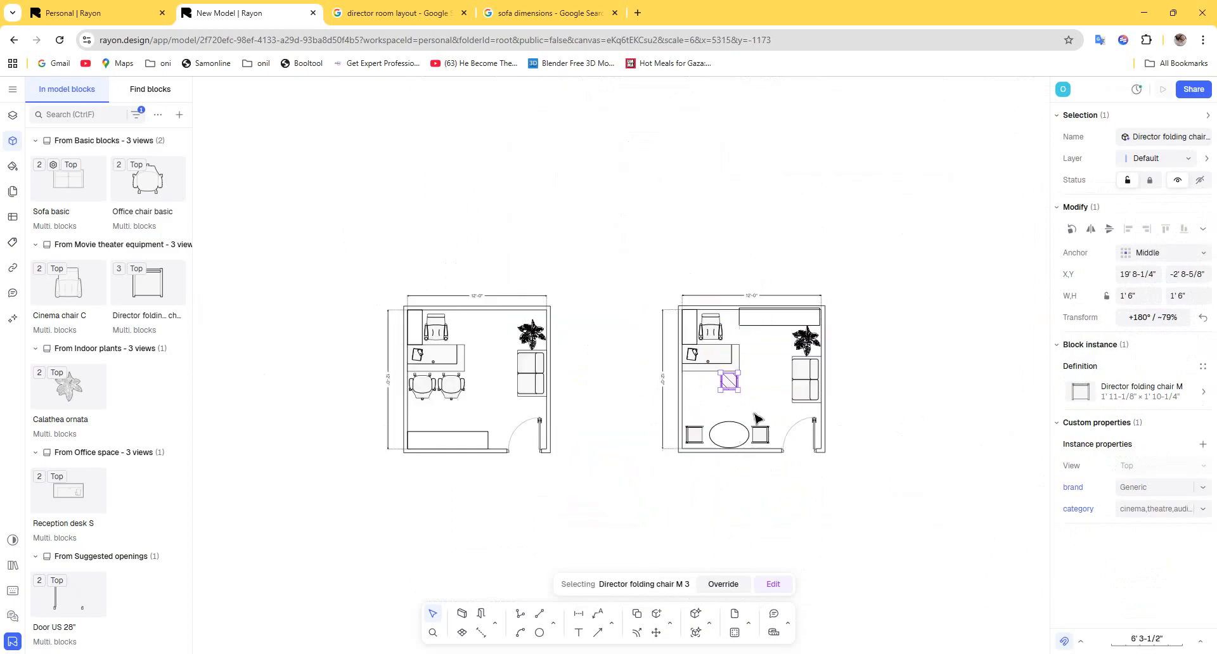
scroll(665, 399, up, 2)
click(875, 416)
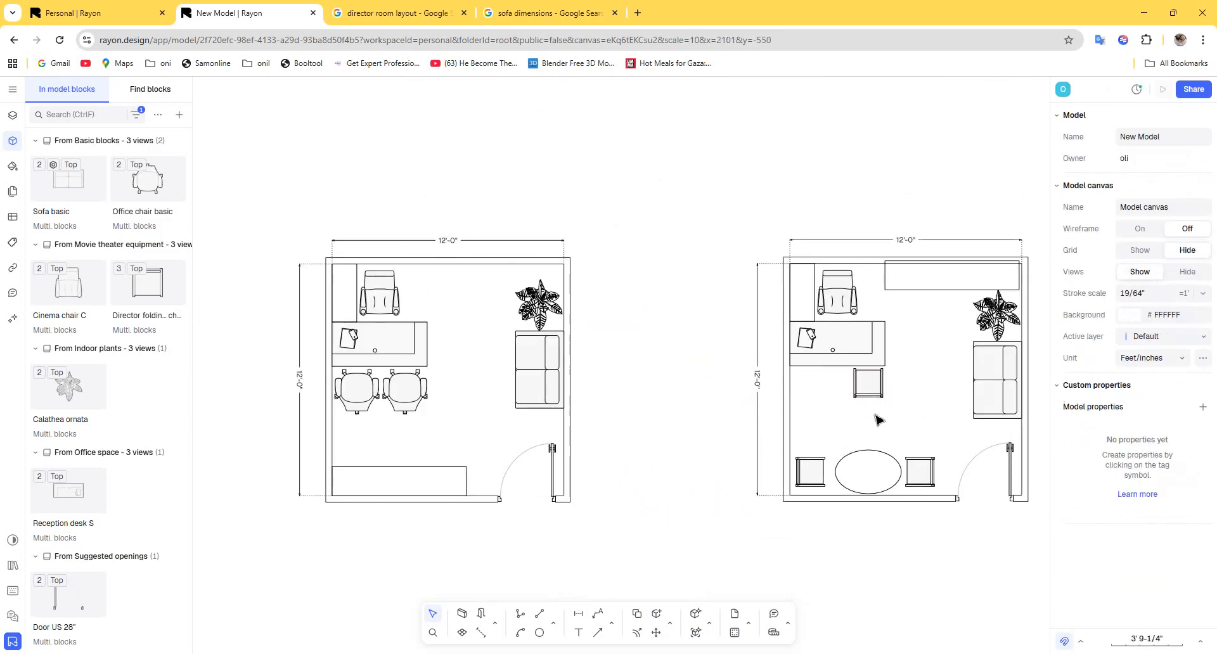
Resize the right-hand office chair in the original layout to 1'8" by 1'8".
click(392, 403)
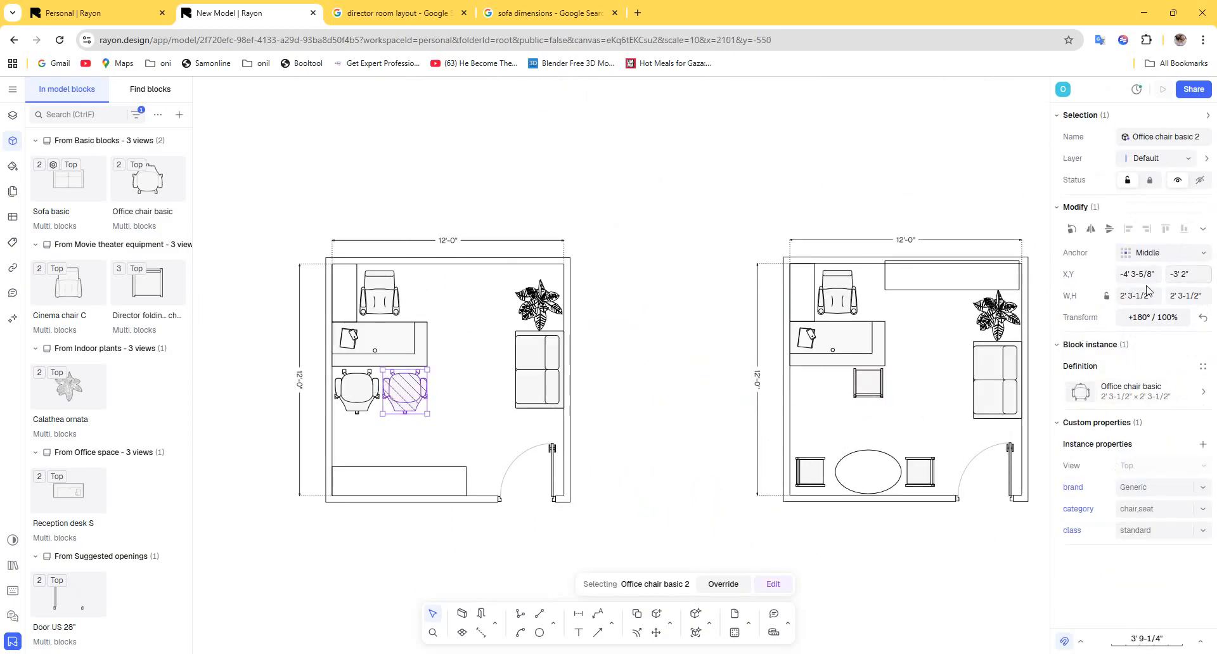
click(1152, 300)
text(2)
key(Tab)
text(1)
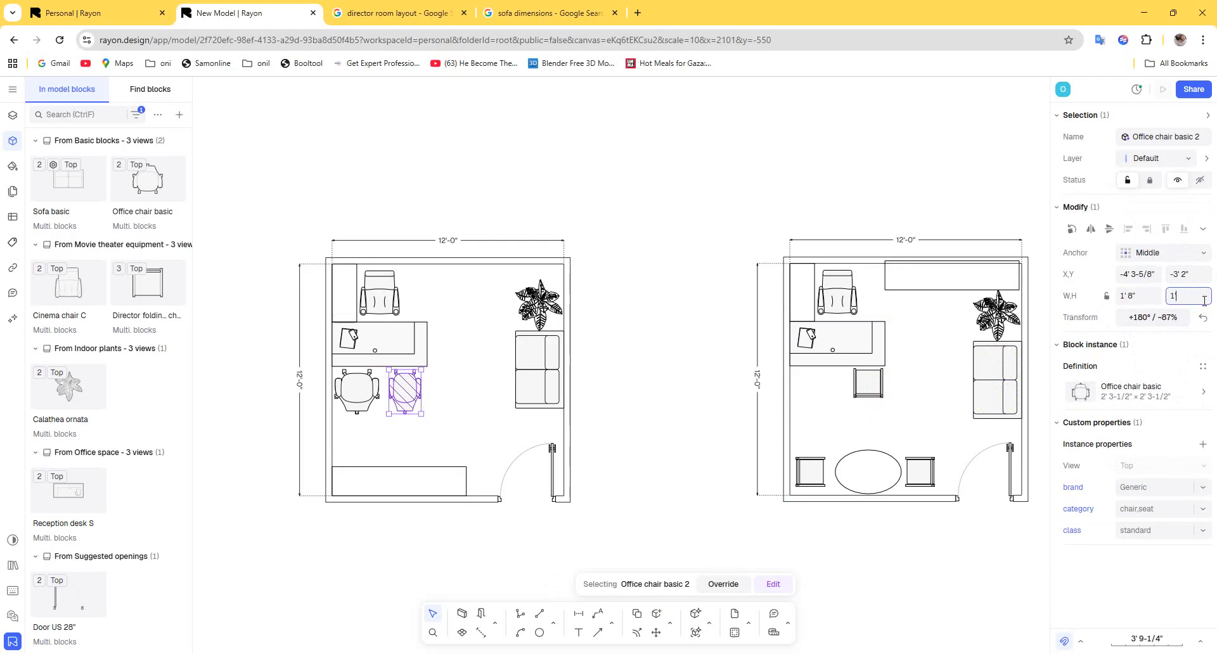
text(' 8)
key(Return)
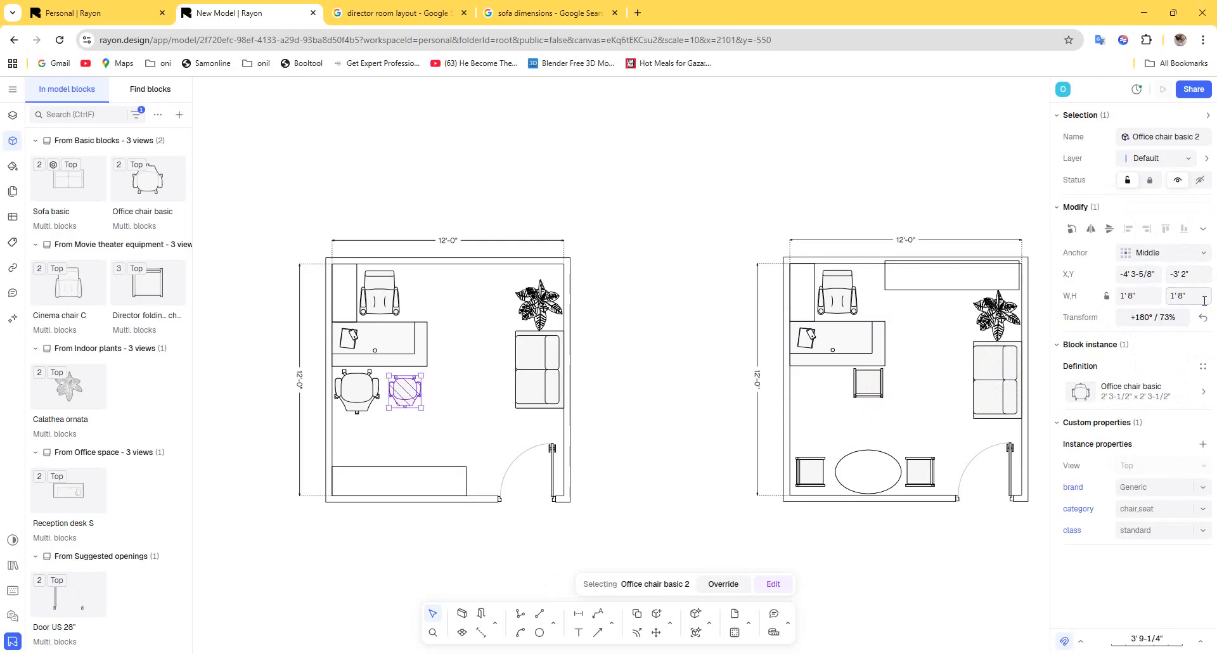
Replace the larger office chair in the original layout with a copy of the resized one, placing both side by side below the desk.
click(385, 451)
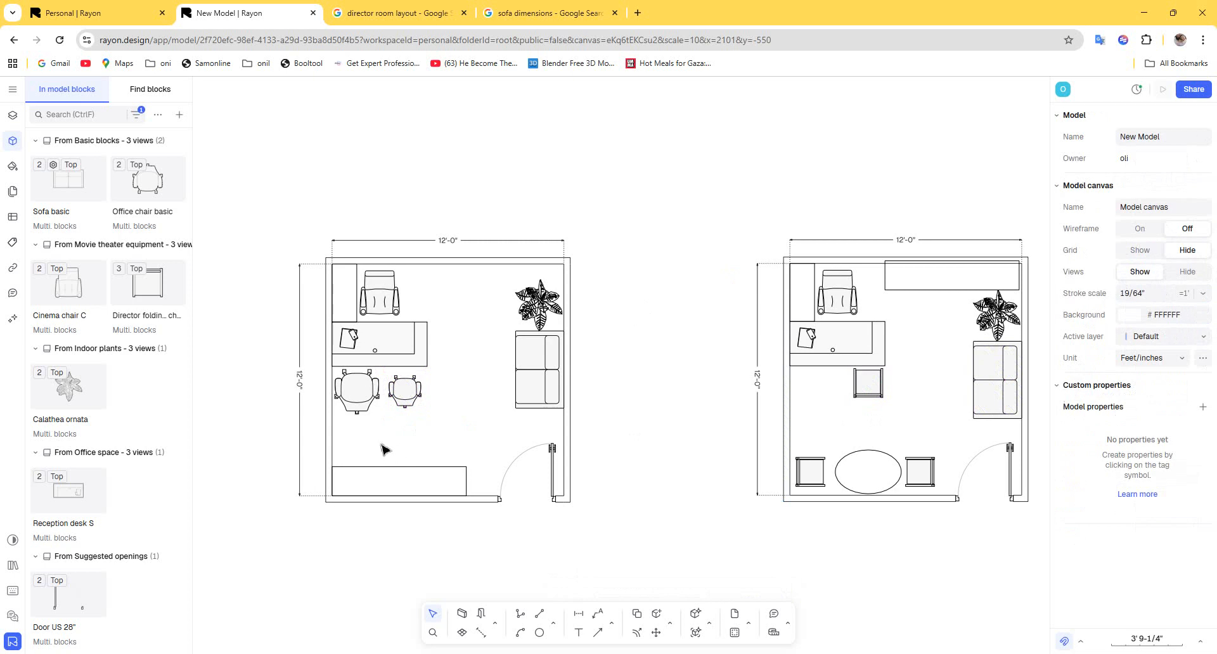
click(355, 390)
key(Delete)
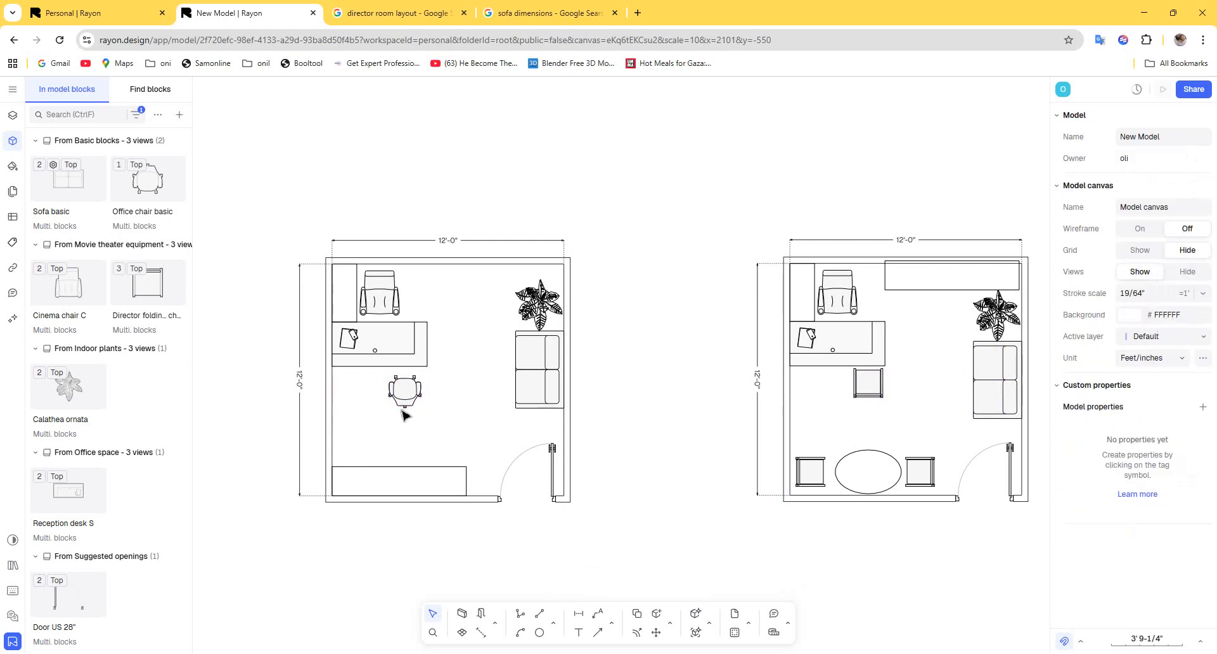
ctrl+scroll(400, 409, up, 5)
ctrl+scroll(456, 354, down, 4)
drag(456, 353, 415, 303)
ctrl+scroll(437, 320, down, 3)
click(532, 388)
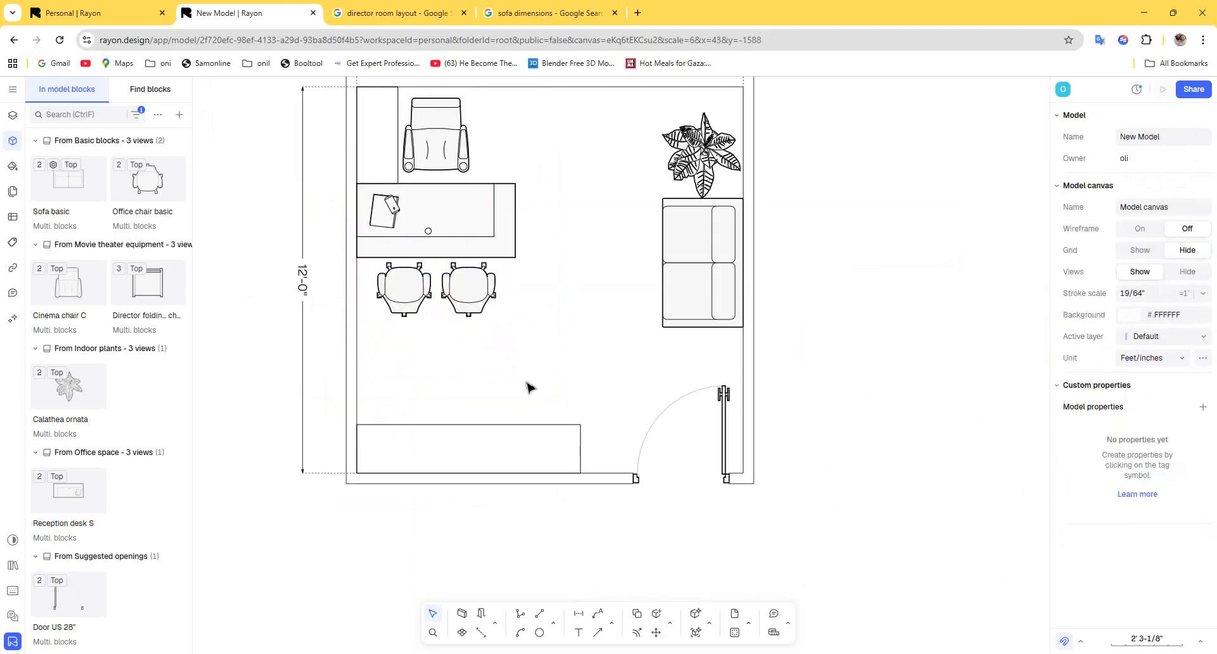
Copy the folding chair below the alternative layout's desk to its left and move the original closer to the copy.
ctrl+scroll(697, 292, down, 3)
ctrl+scroll(821, 339, up, 5)
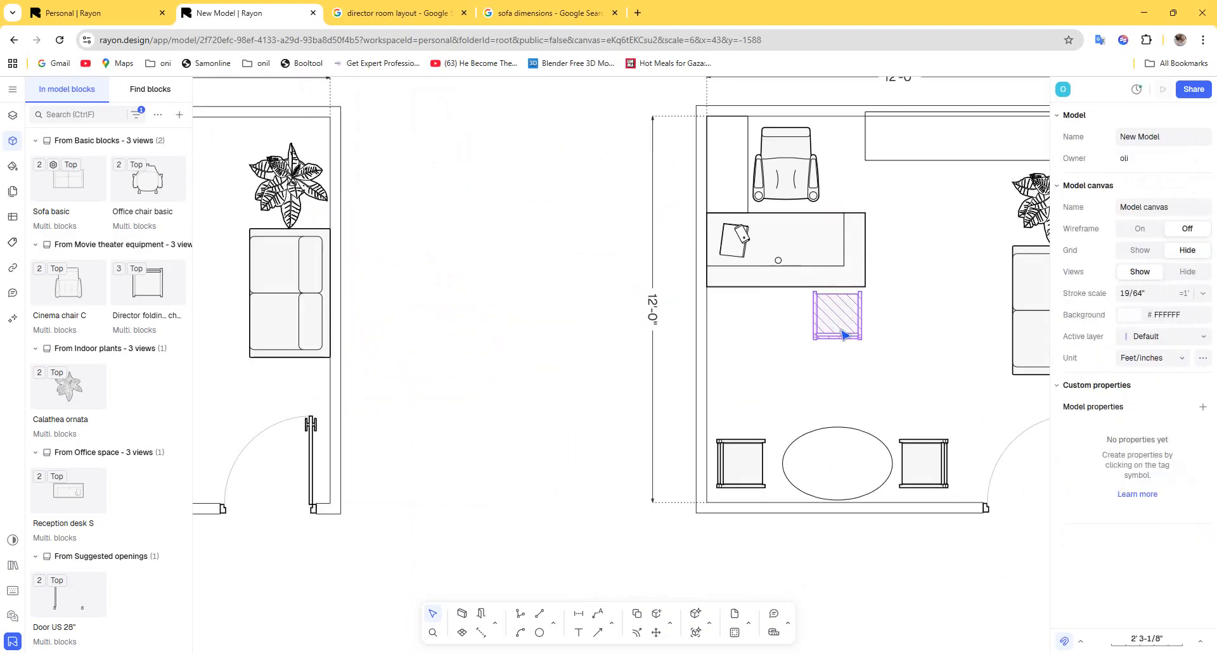
drag(843, 331, 764, 333)
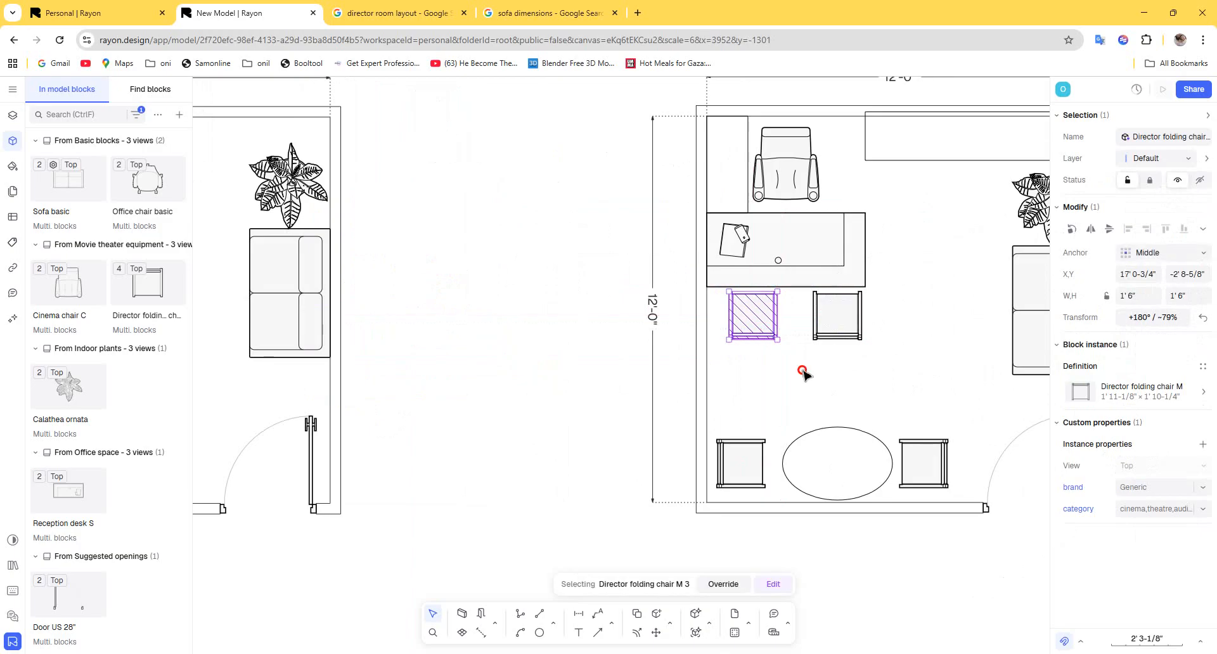
click(809, 371)
drag(836, 322, 832, 327)
click(872, 372)
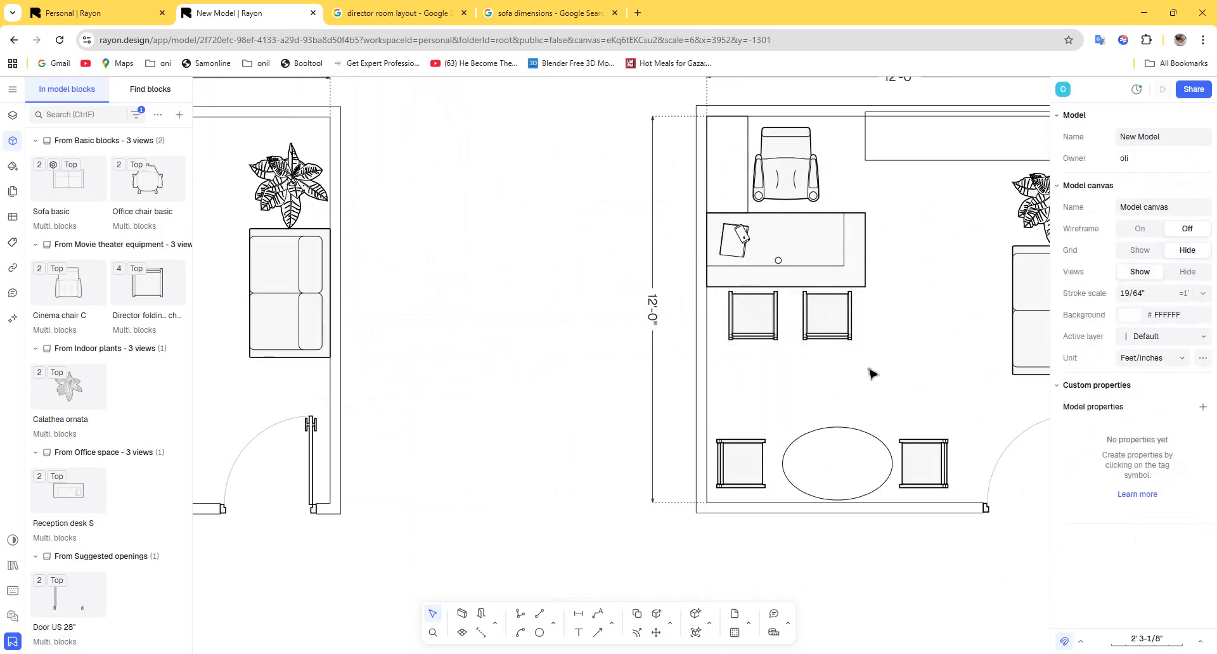
Add two folding chair copies above the ellipse, rotating the left one to 25° and the right one to -28.5°.
scroll(867, 375, down, 3)
scroll(843, 415, up, 6)
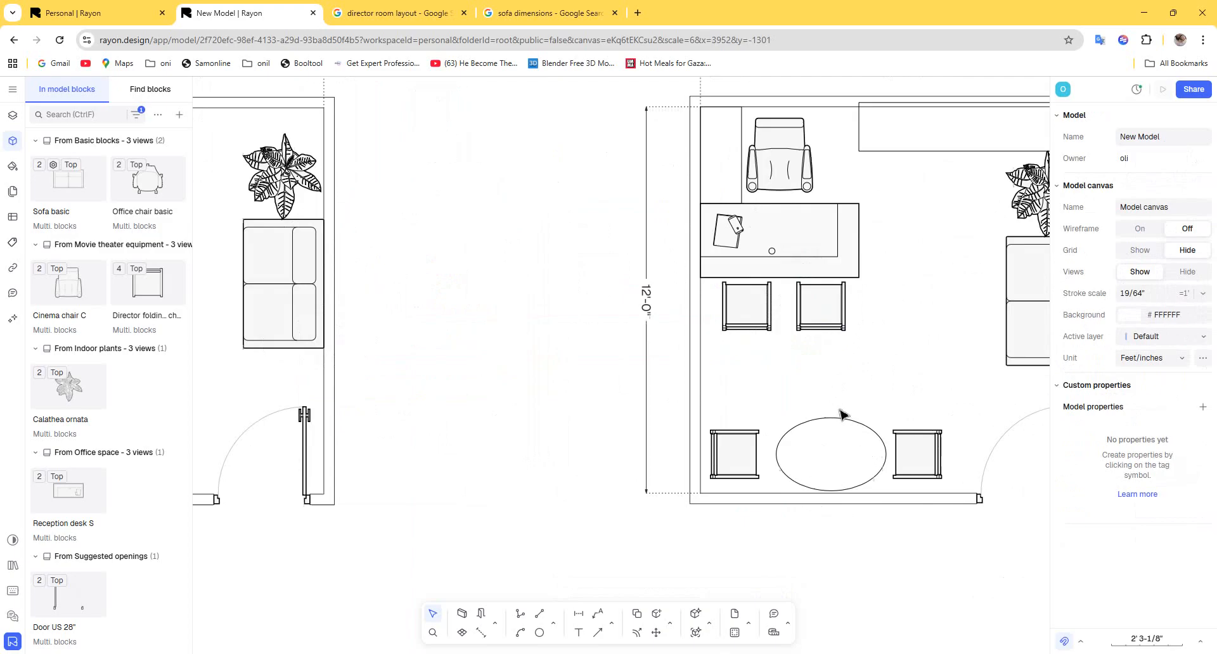
alt+drag(652, 454, 913, 360)
click(859, 383)
drag(906, 306, 852, 309)
mouse_move(900, 347)
mouse_down()
mouse_move(900, 375)
mouse_move(907, 367)
mouse_up()
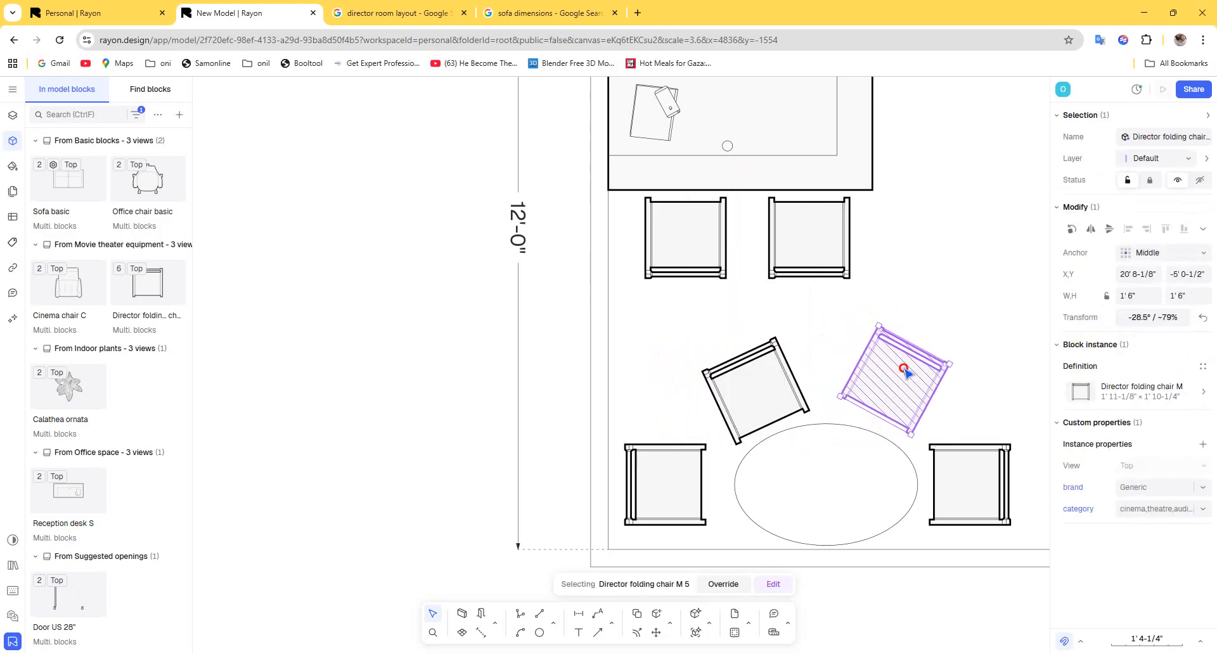
Adjust the two angled folding chairs so they sit level and evenly spaced along the ellipse's upper side.
click(989, 352)
middle_drag(952, 361, 918, 384)
drag(716, 393, 716, 382)
drag(863, 395, 863, 401)
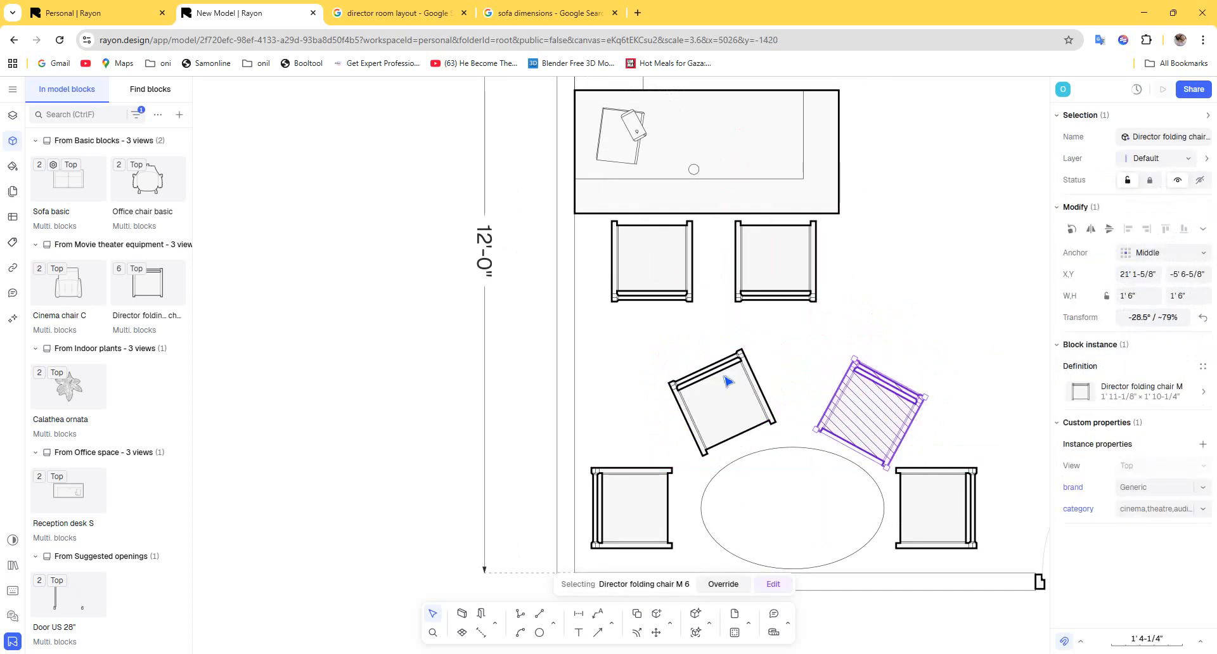
drag(717, 372, 716, 382)
drag(875, 390, 864, 394)
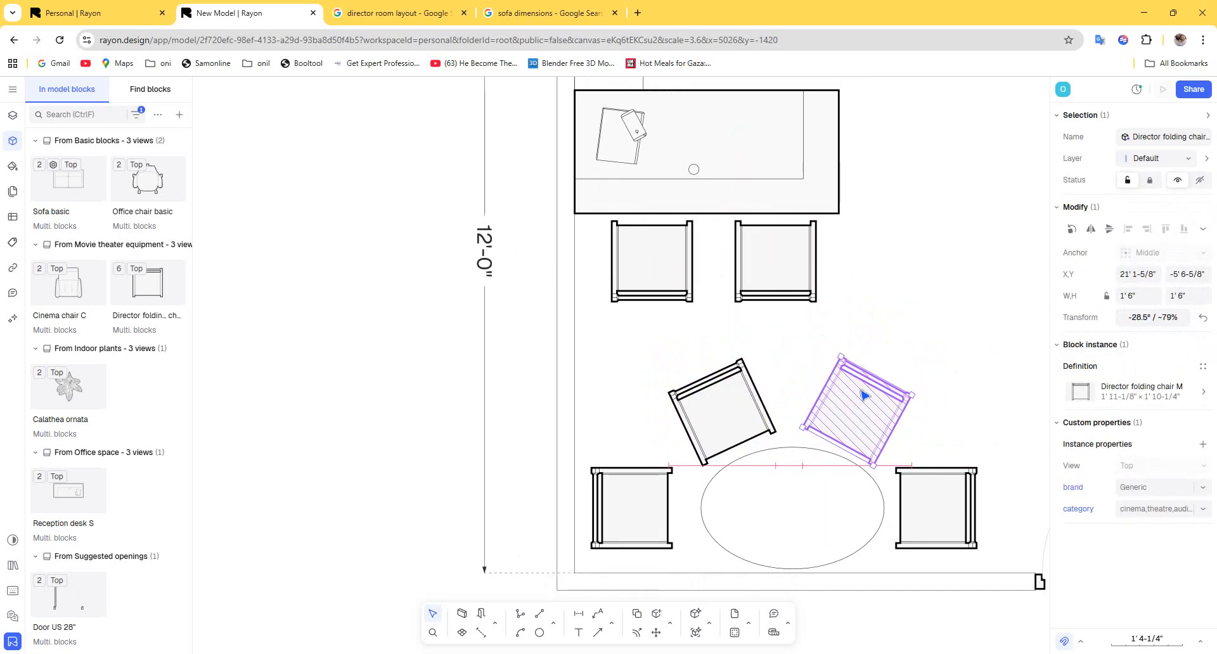
click(919, 326)
middle_drag(919, 326, 903, 360)
scroll(870, 344, down, 5)
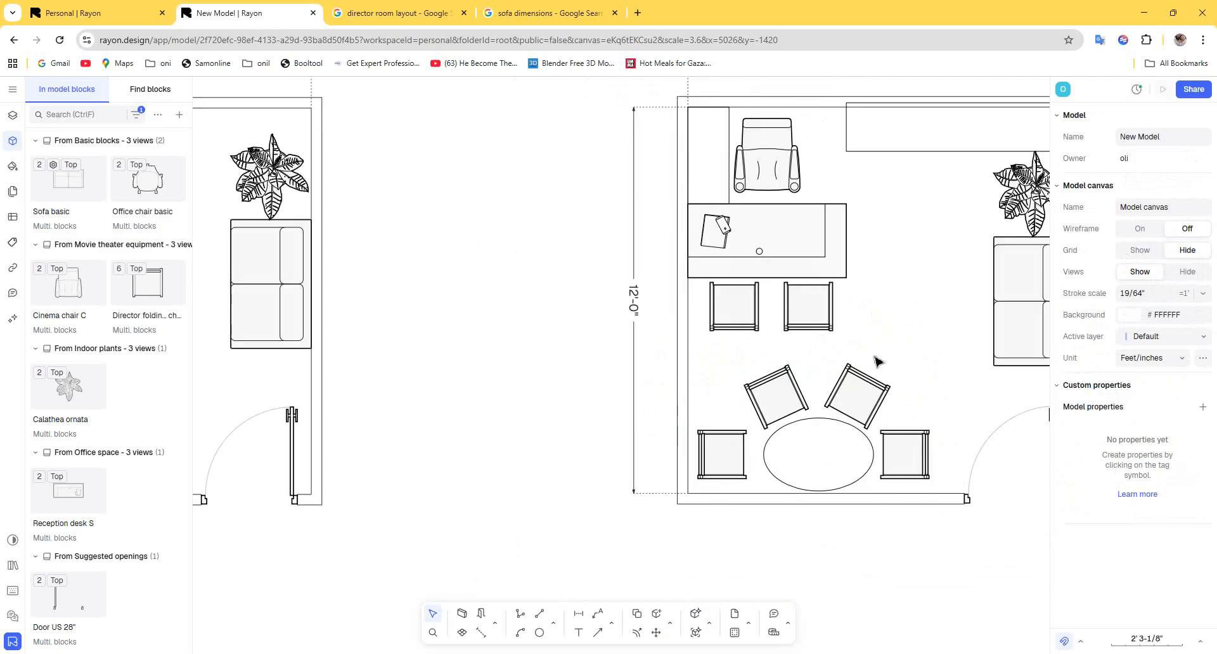
Move the long rectangle at the top of the alternative layout flush with the inner face of the upper wall.
click(632, 445)
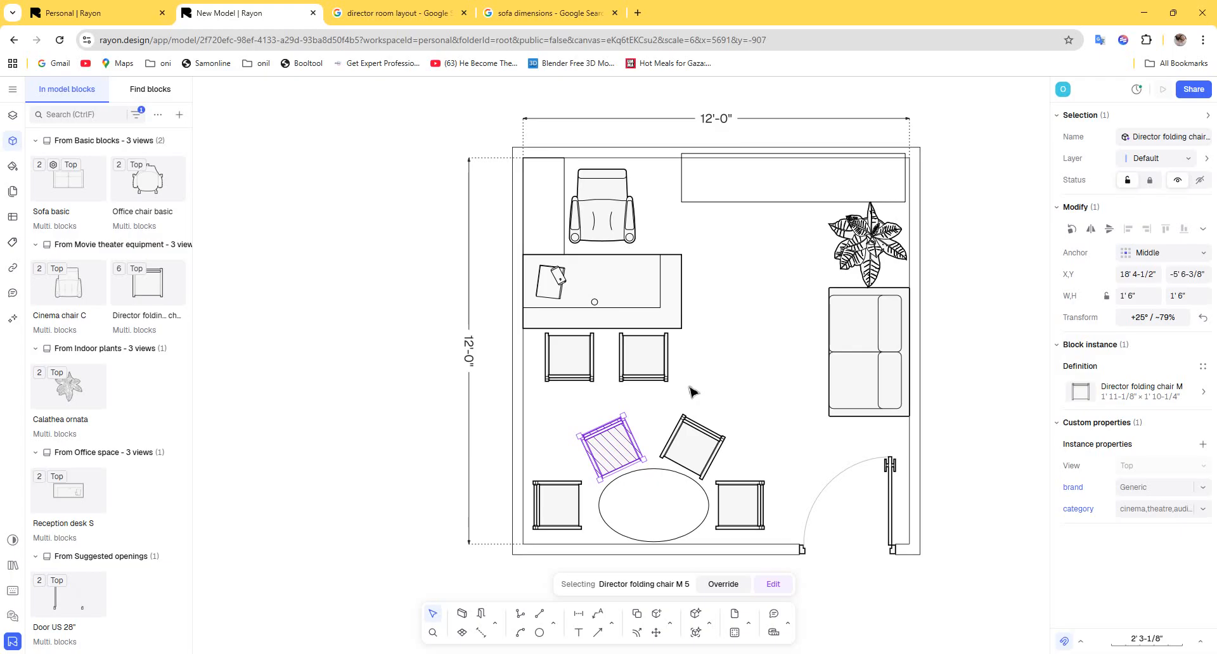
scroll(549, 268, right, 2)
scroll(549, 269, down, 3)
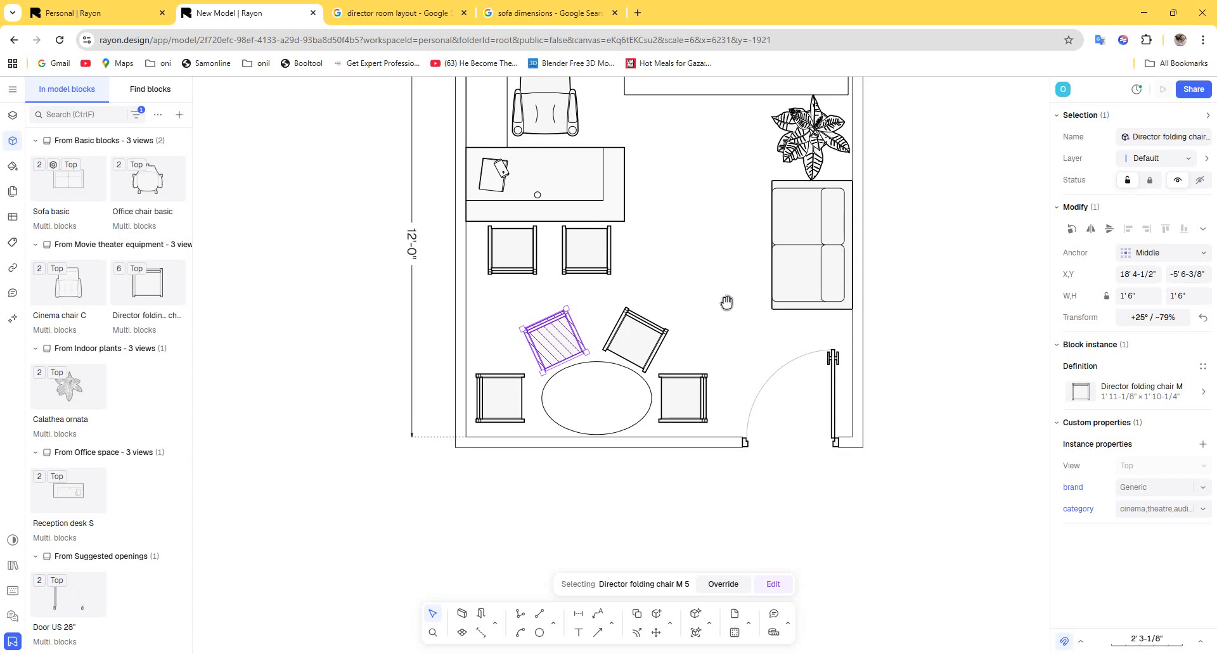
scroll(726, 229, up, 1)
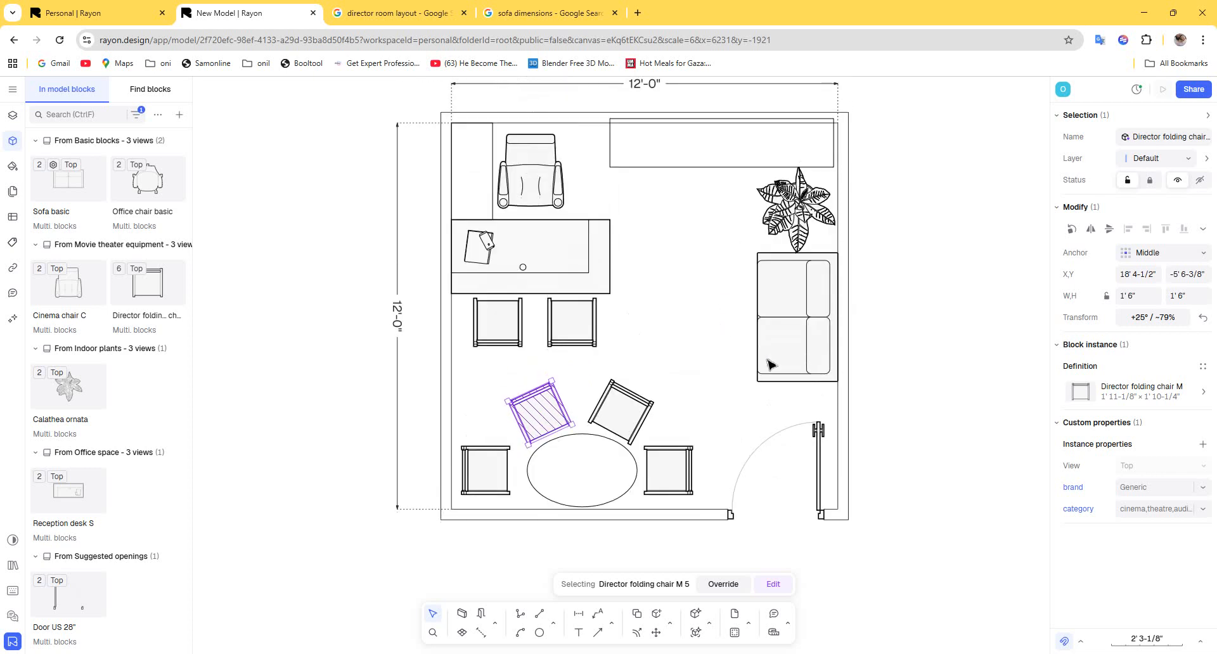
click(707, 175)
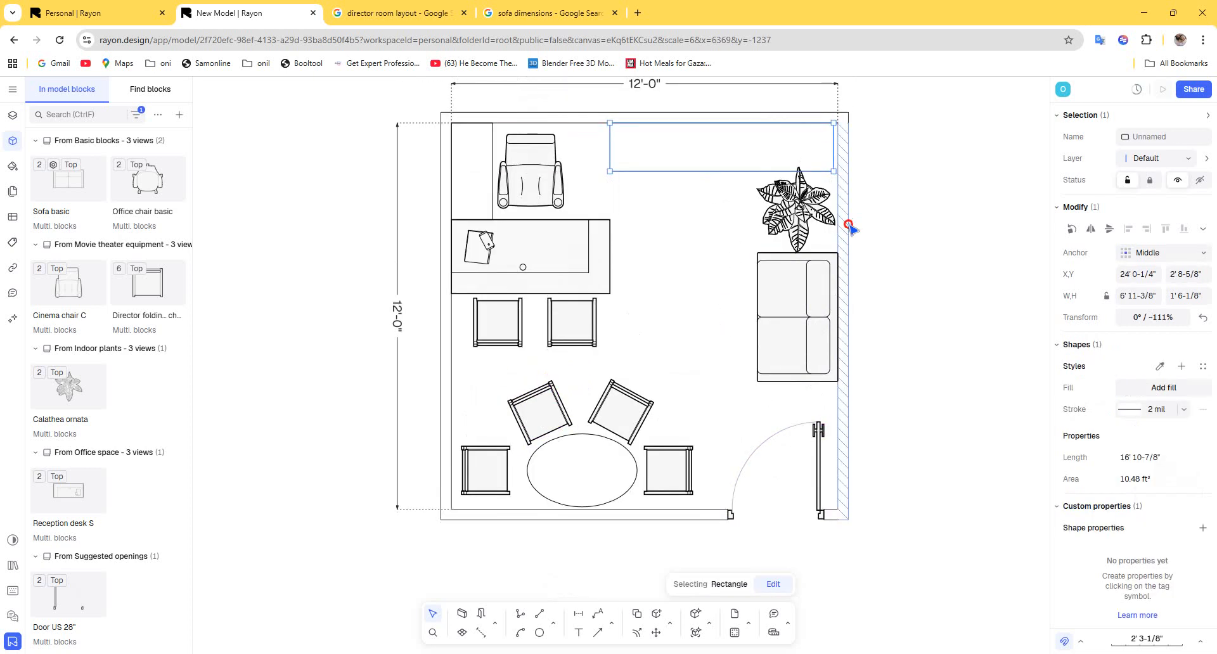
click(853, 381)
click(891, 457)
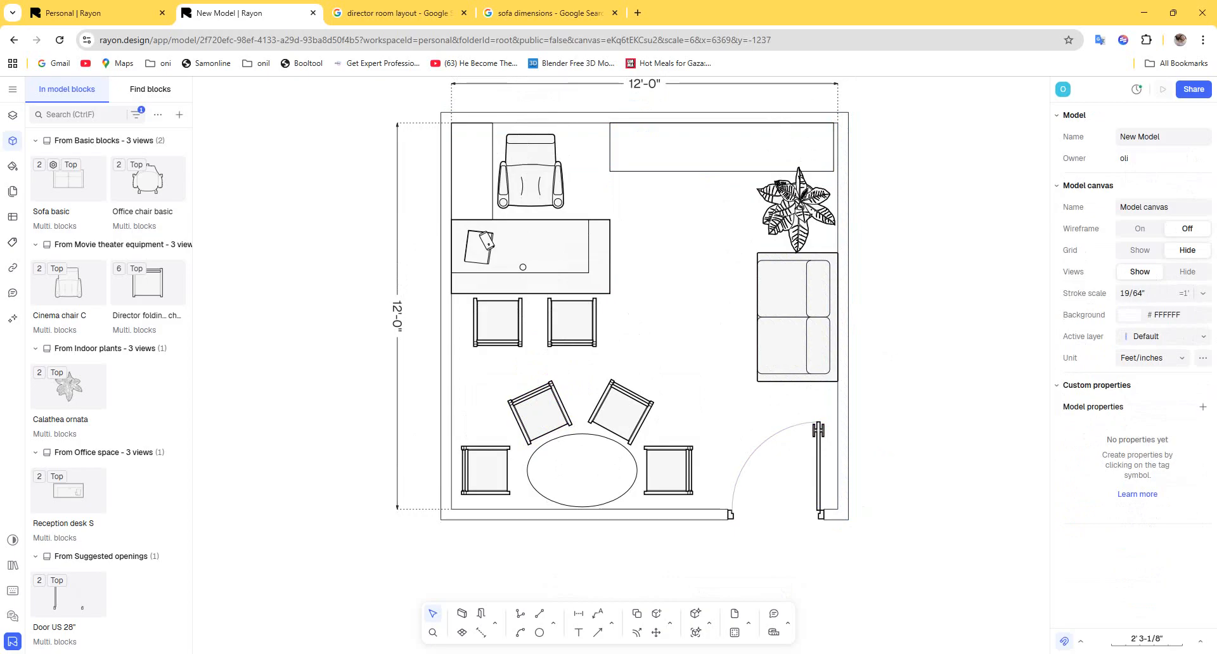